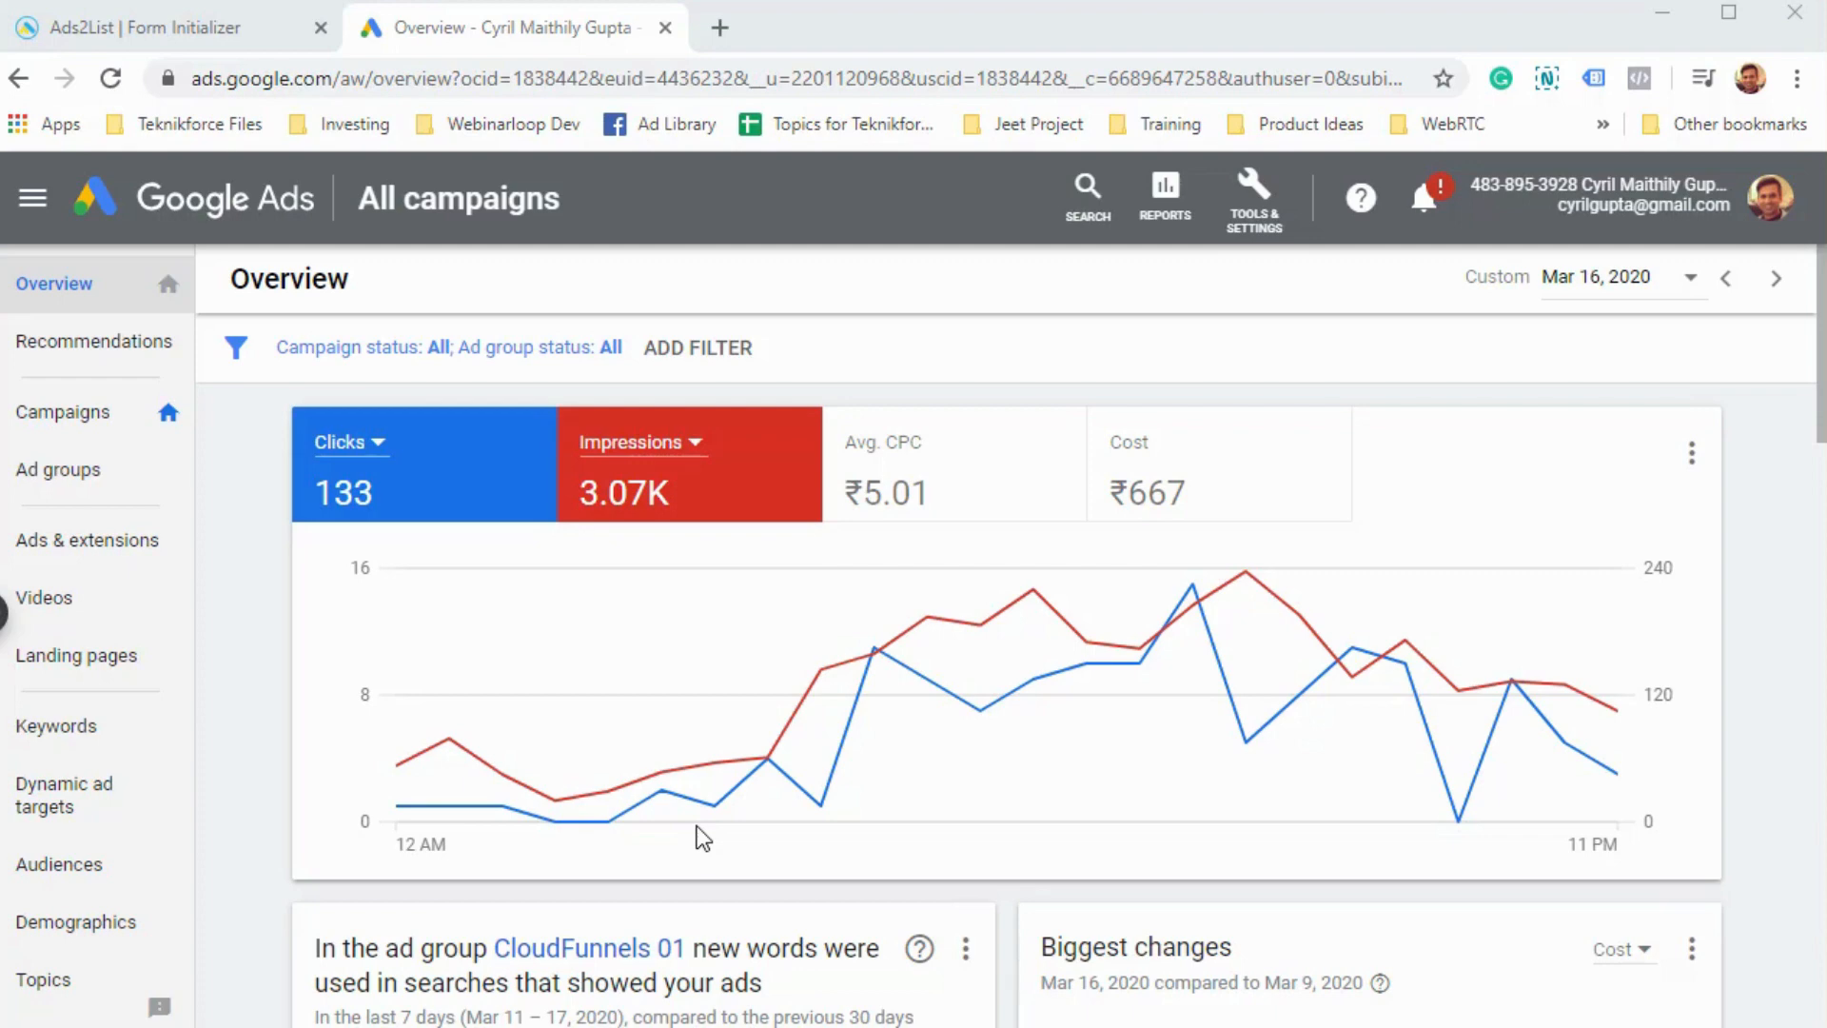
# - Show only the account's Search campaigns in the overview
pyautogui.moveTo(894, 659)
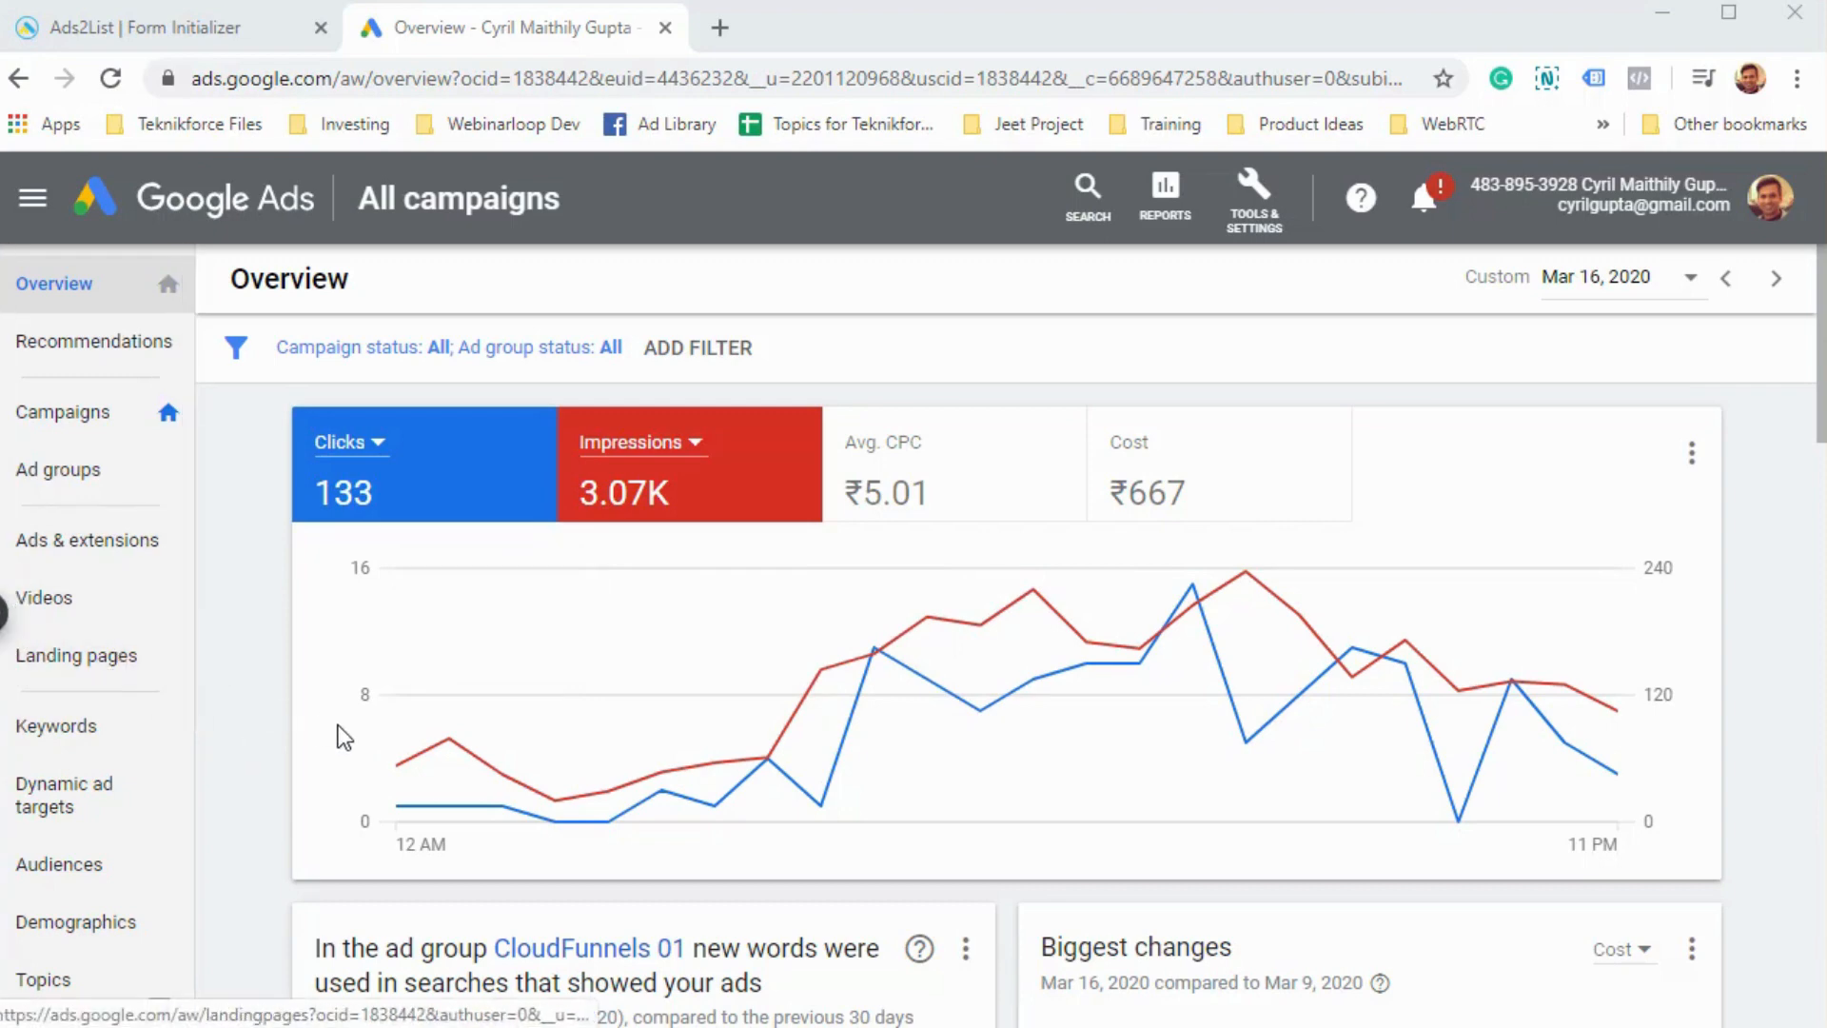
pyautogui.click(14, 619)
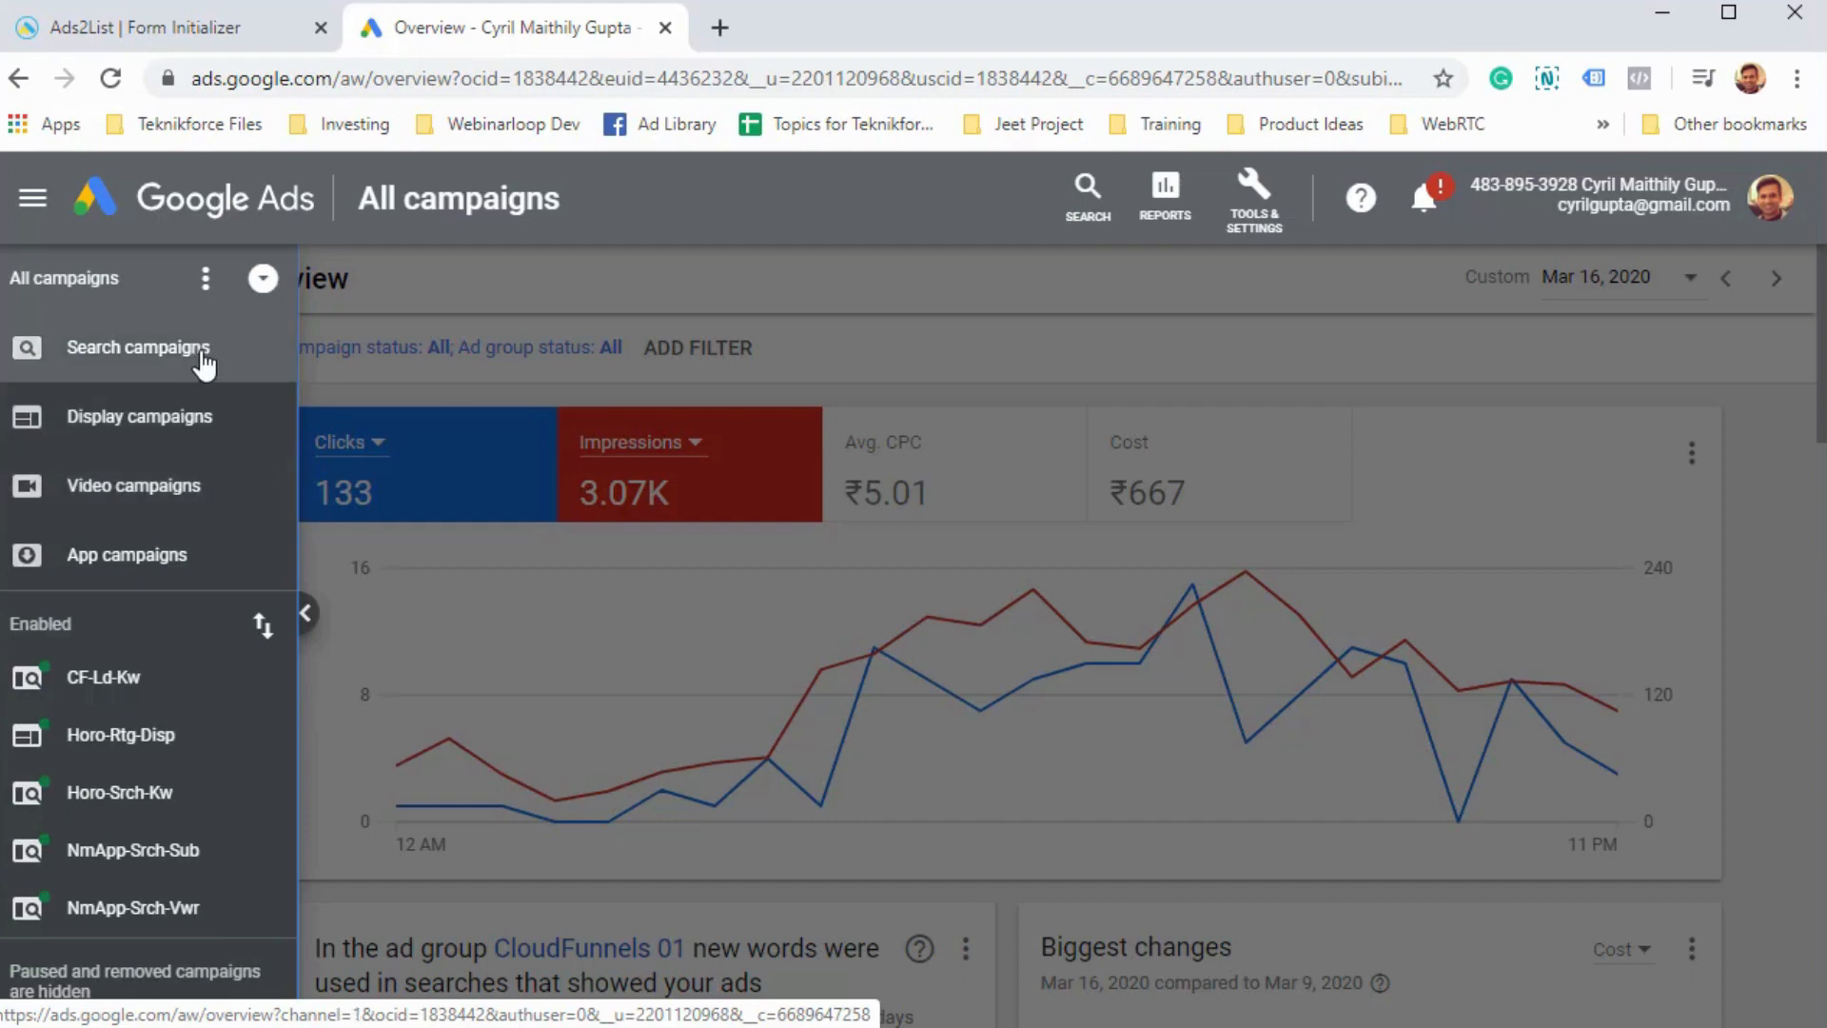
pyautogui.click(202, 360)
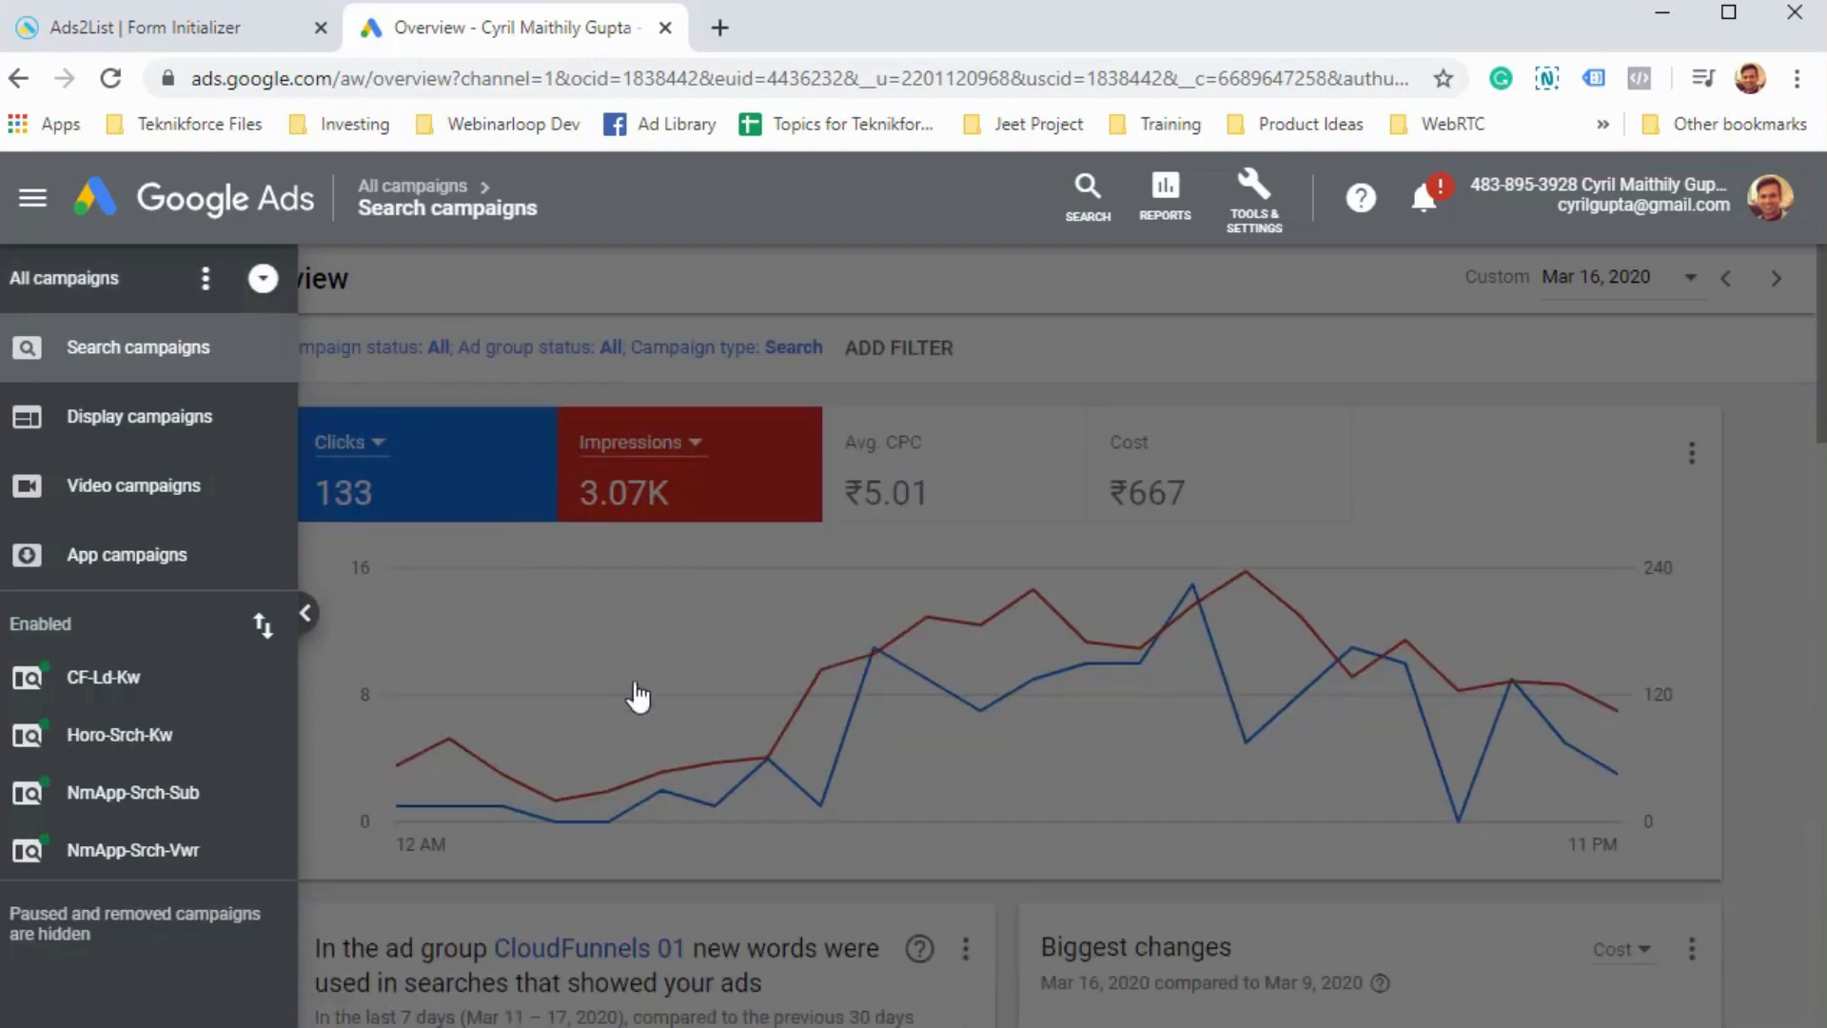
pyautogui.click(1661, 606)
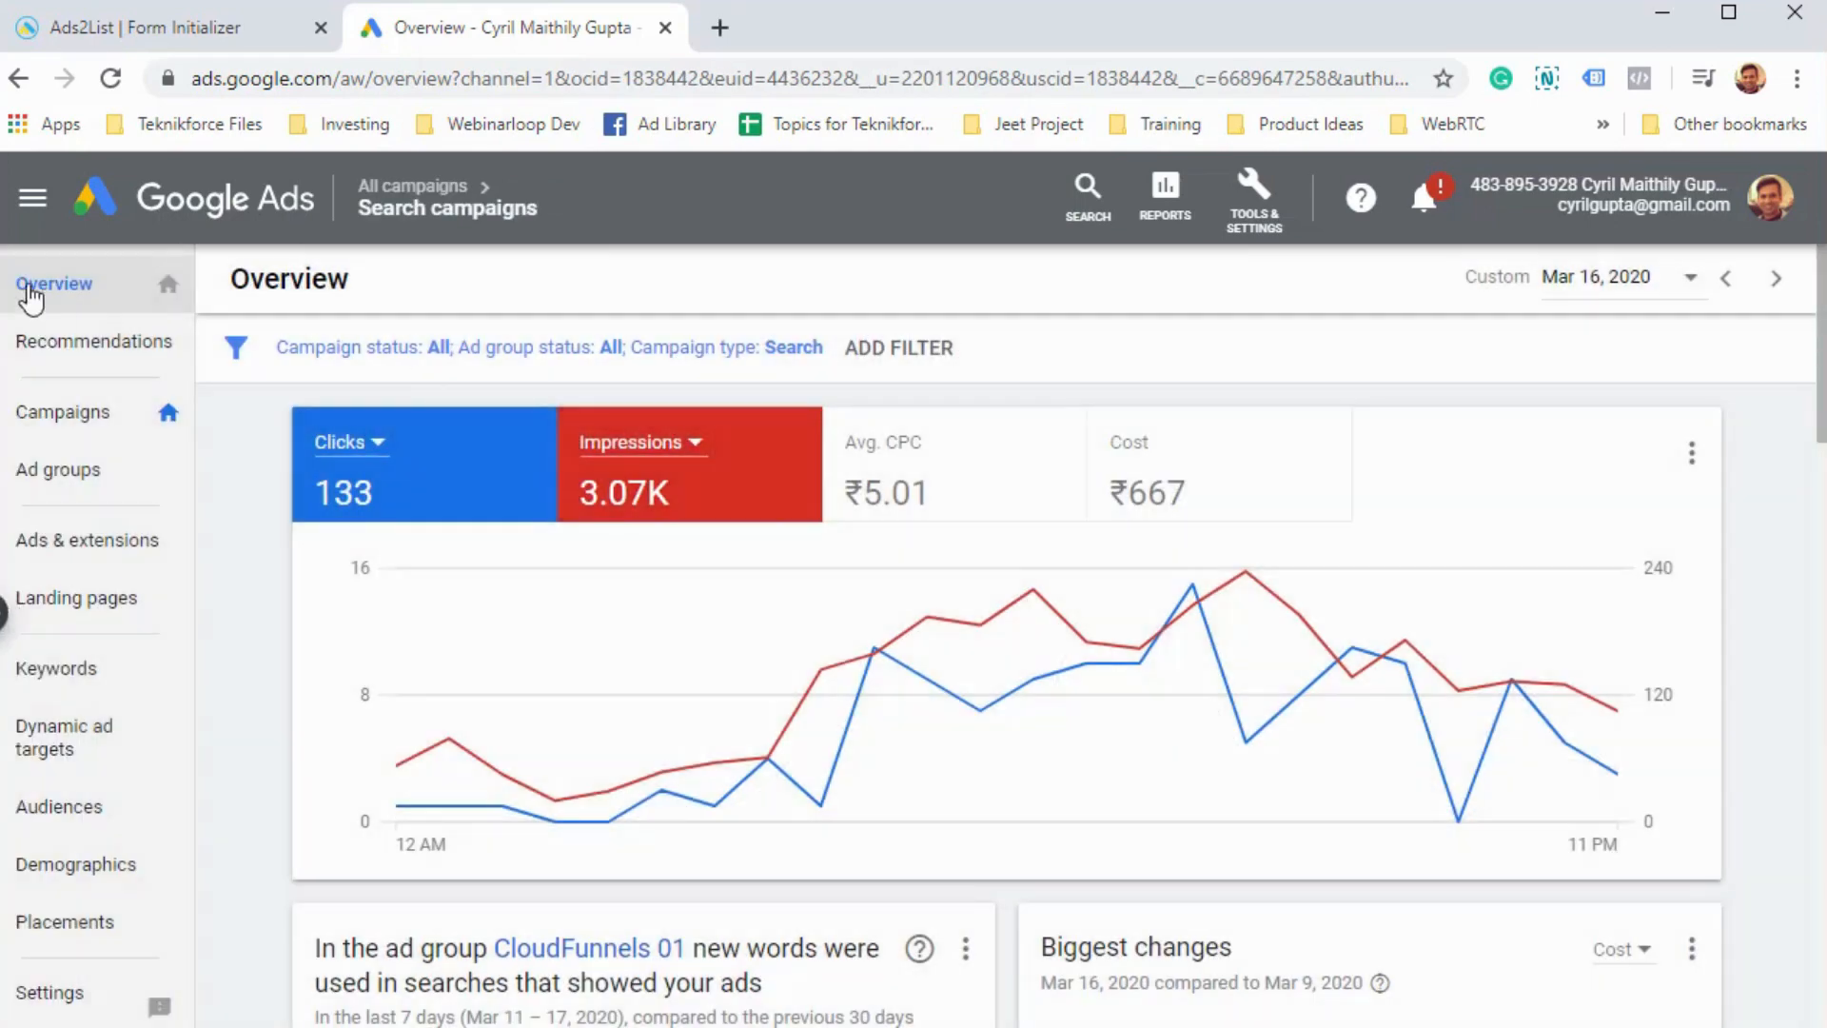
# - Start creating a new campaign from the Search campaigns list
pyautogui.click(116, 417)
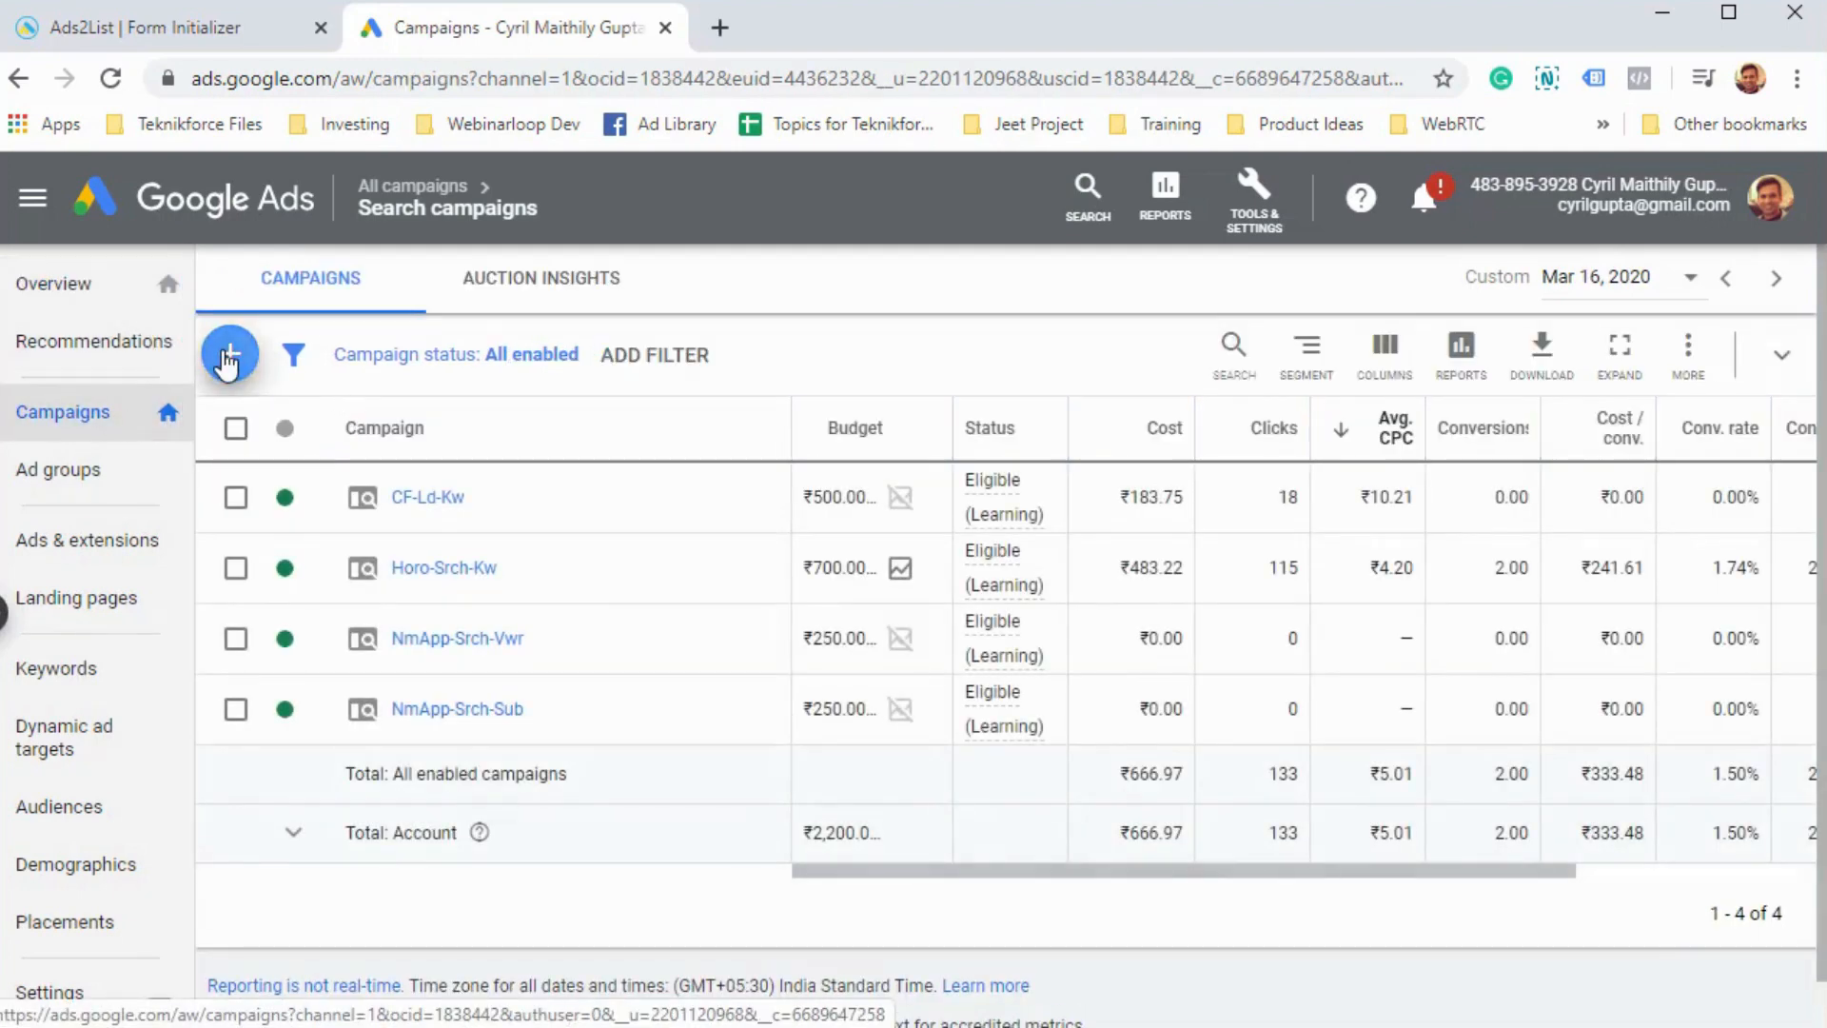
pyautogui.click(229, 356)
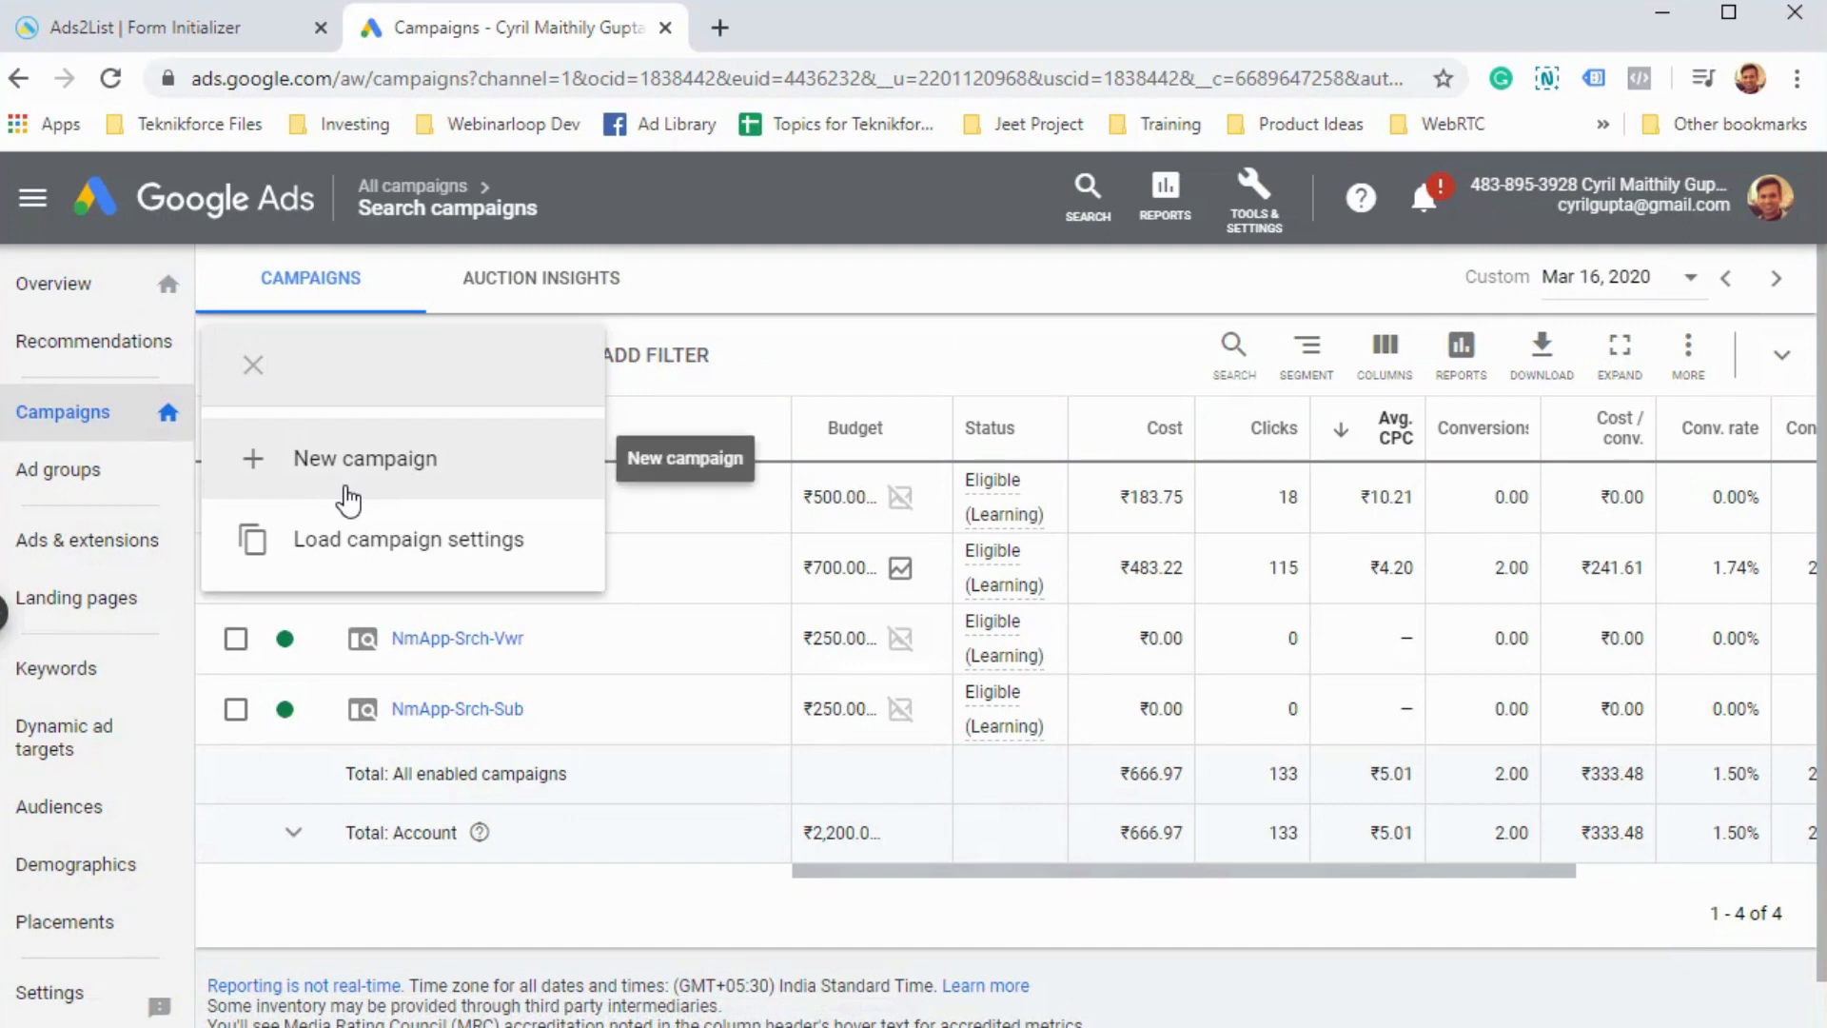
pyautogui.click(348, 499)
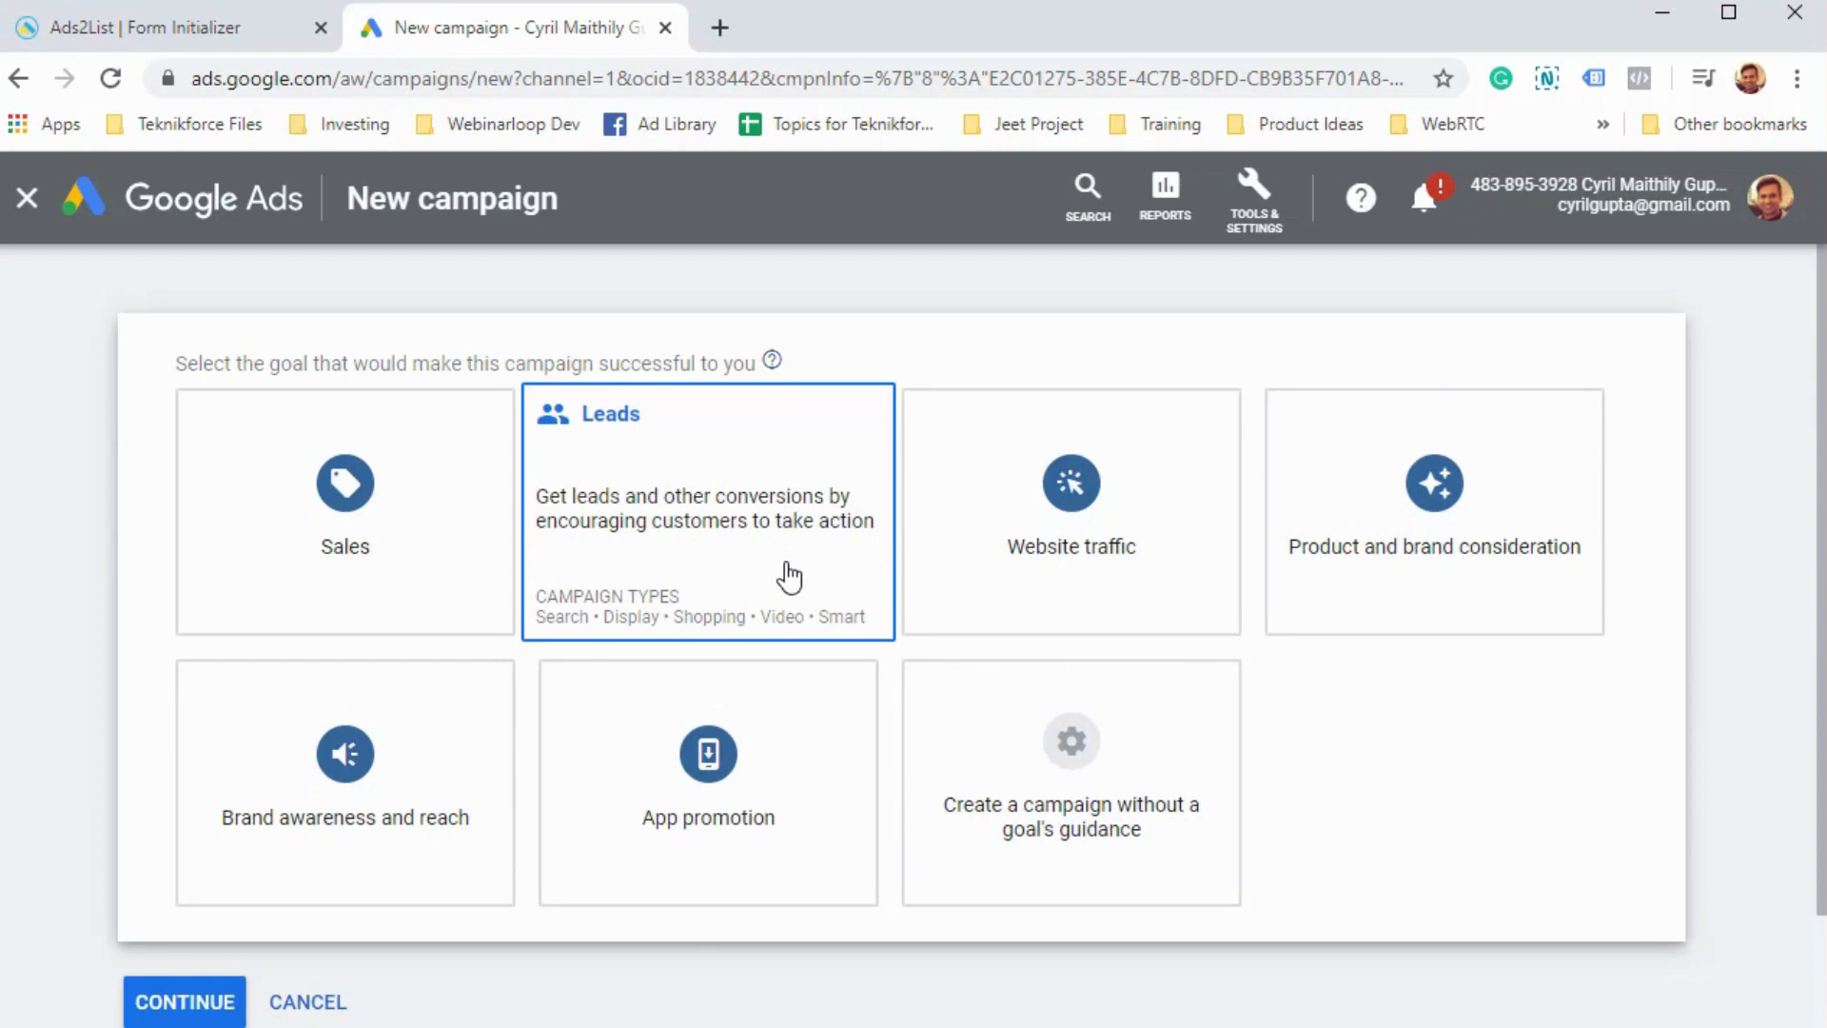
# - Choose Leads as the goal of the new campaign
pyautogui.click(787, 574)
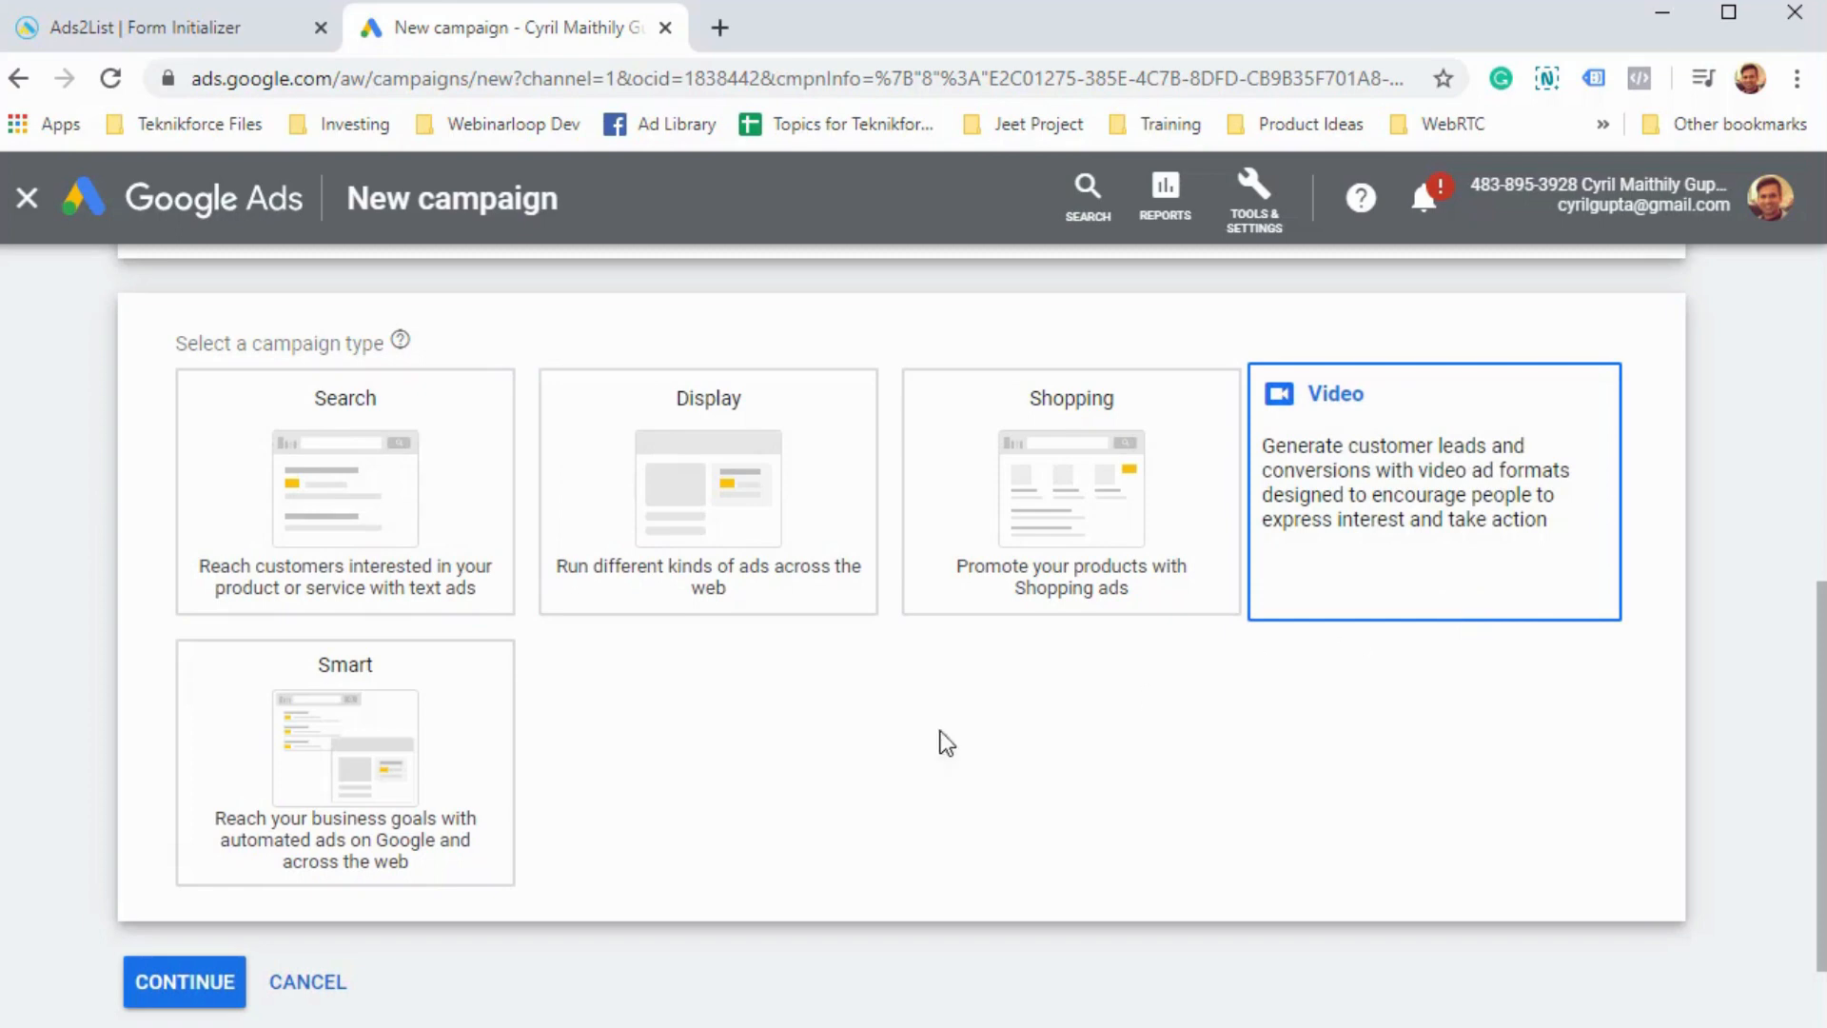
pyautogui.scroll(6, 530, 604)
pyautogui.scroll(-5, 530, 605)
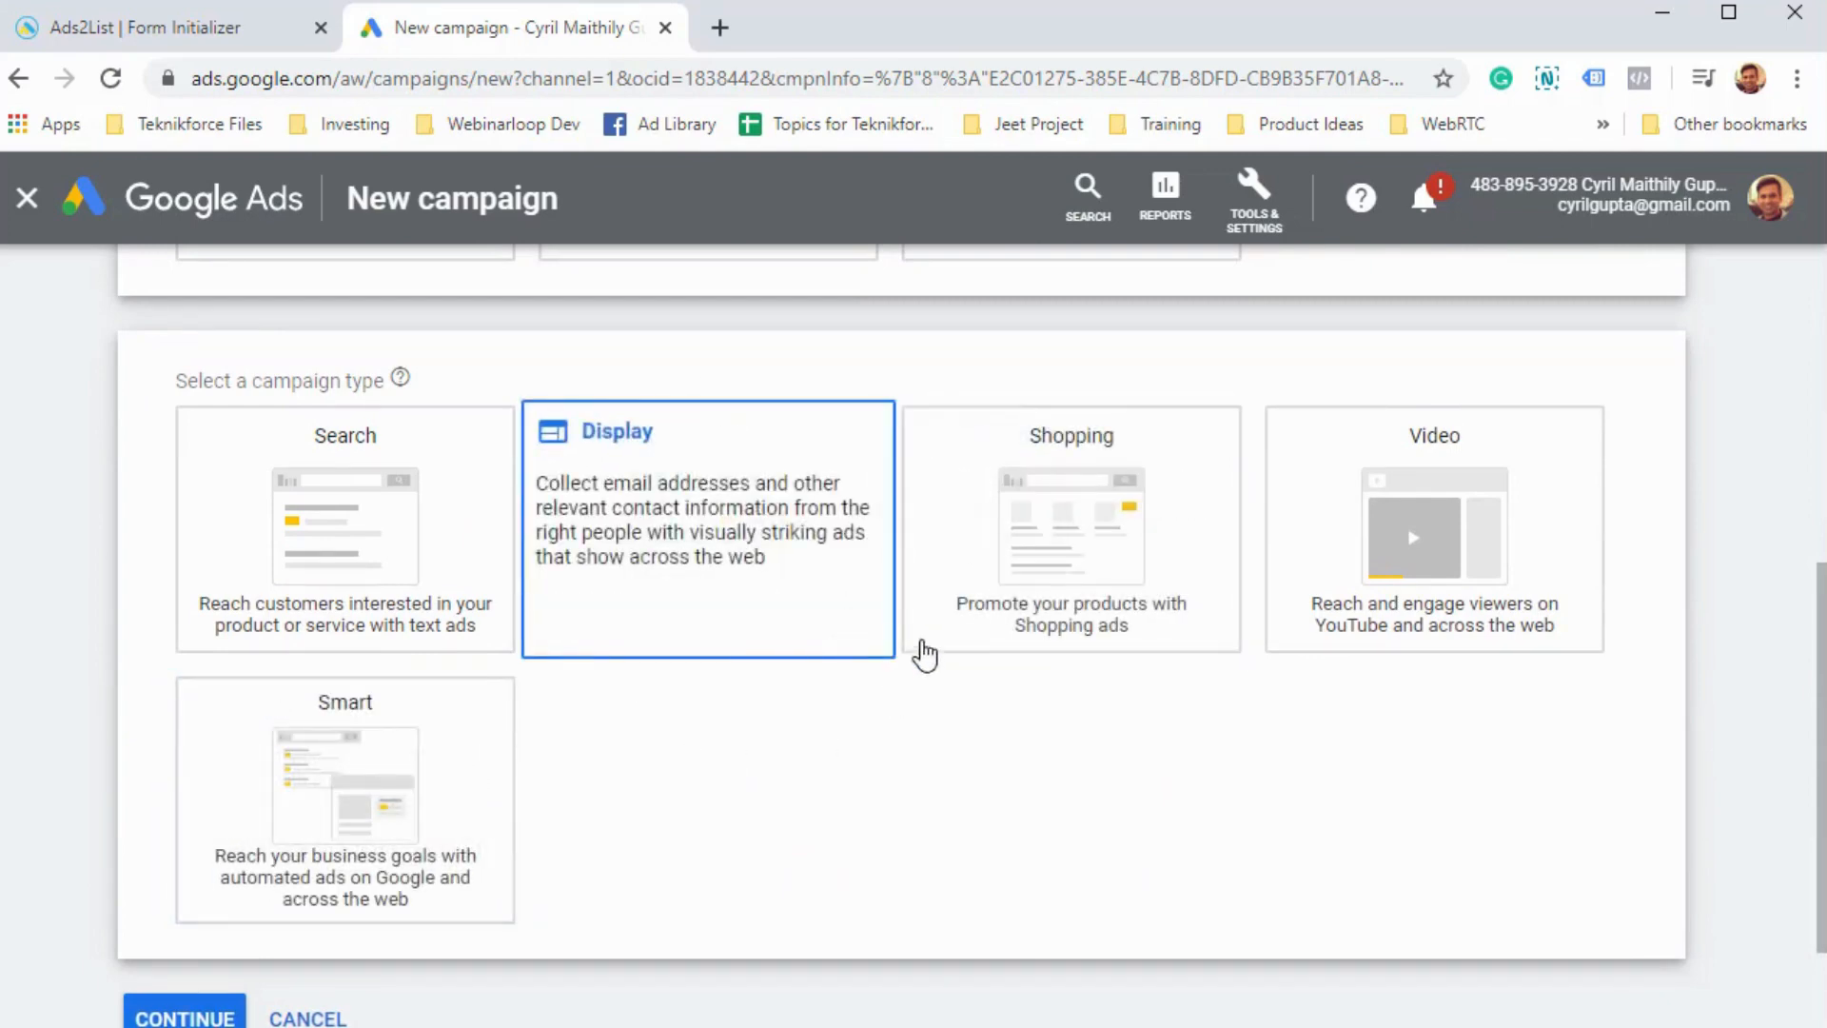
# - Choose Search as the campaign type with Lead form submissions as the way to reach the goal, and continue to the campaign settings
pyautogui.click(369, 552)
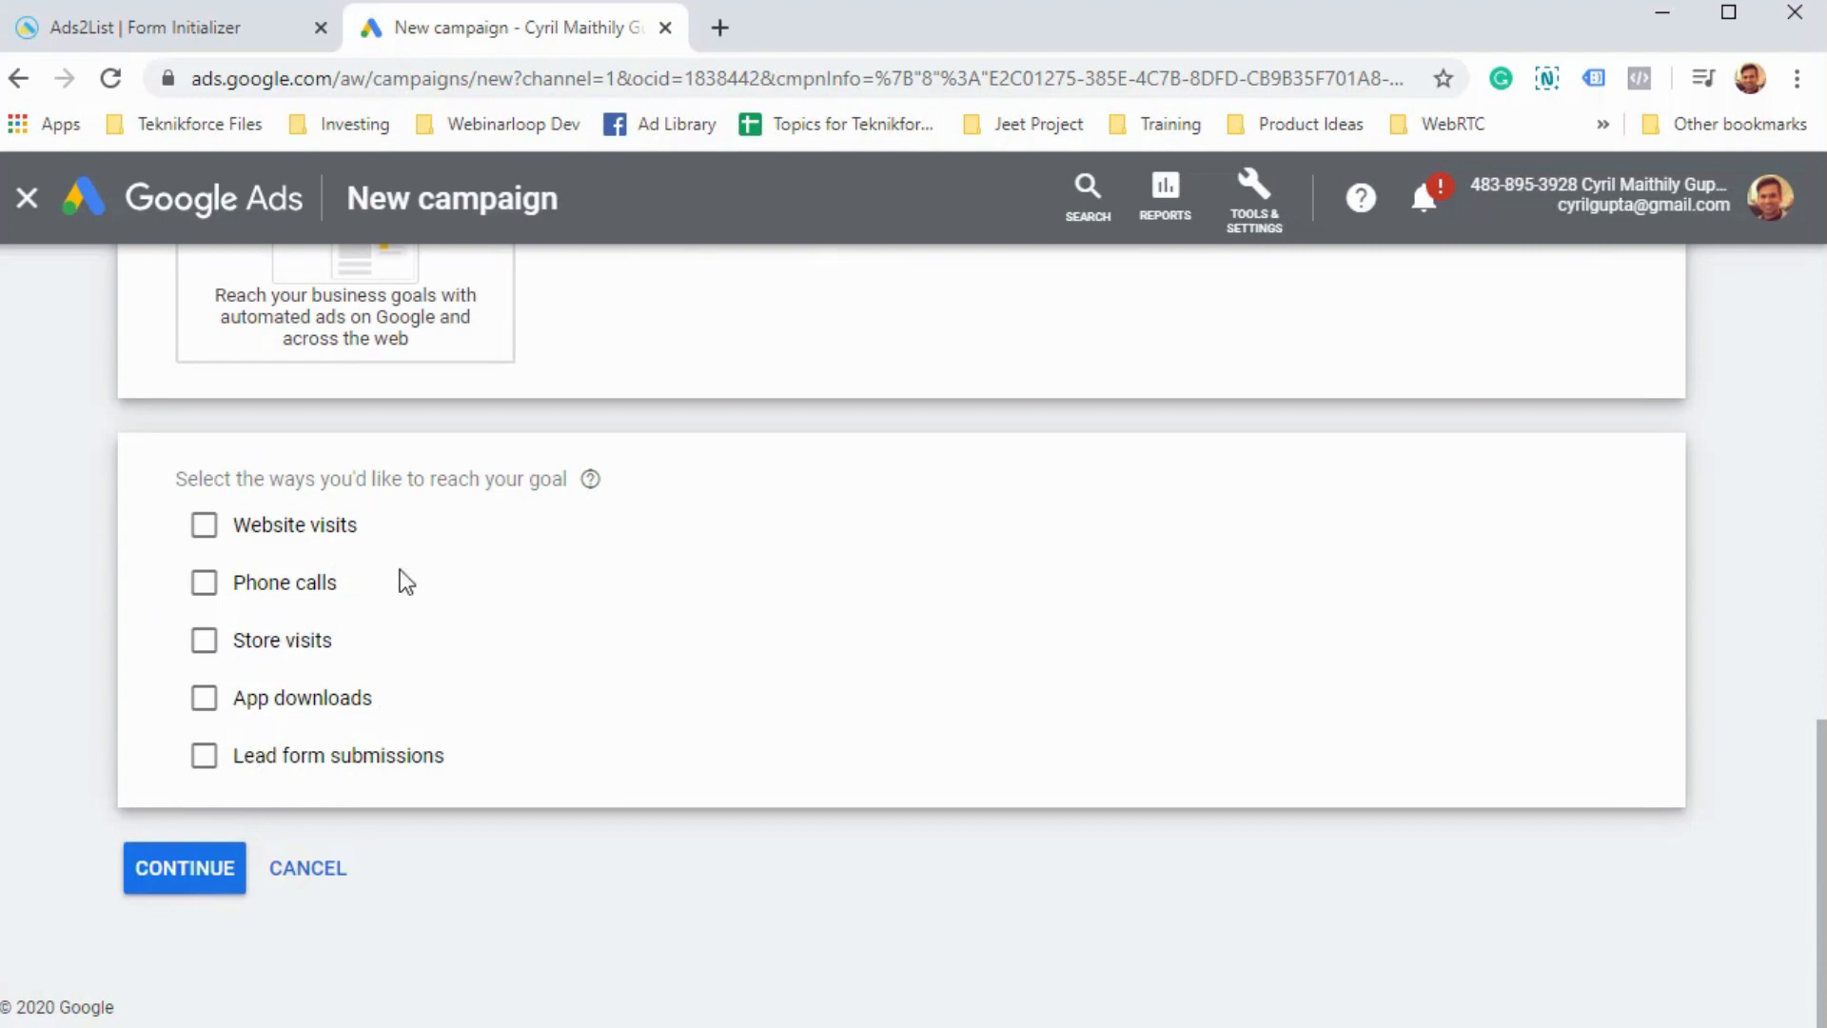
pyautogui.click(207, 762)
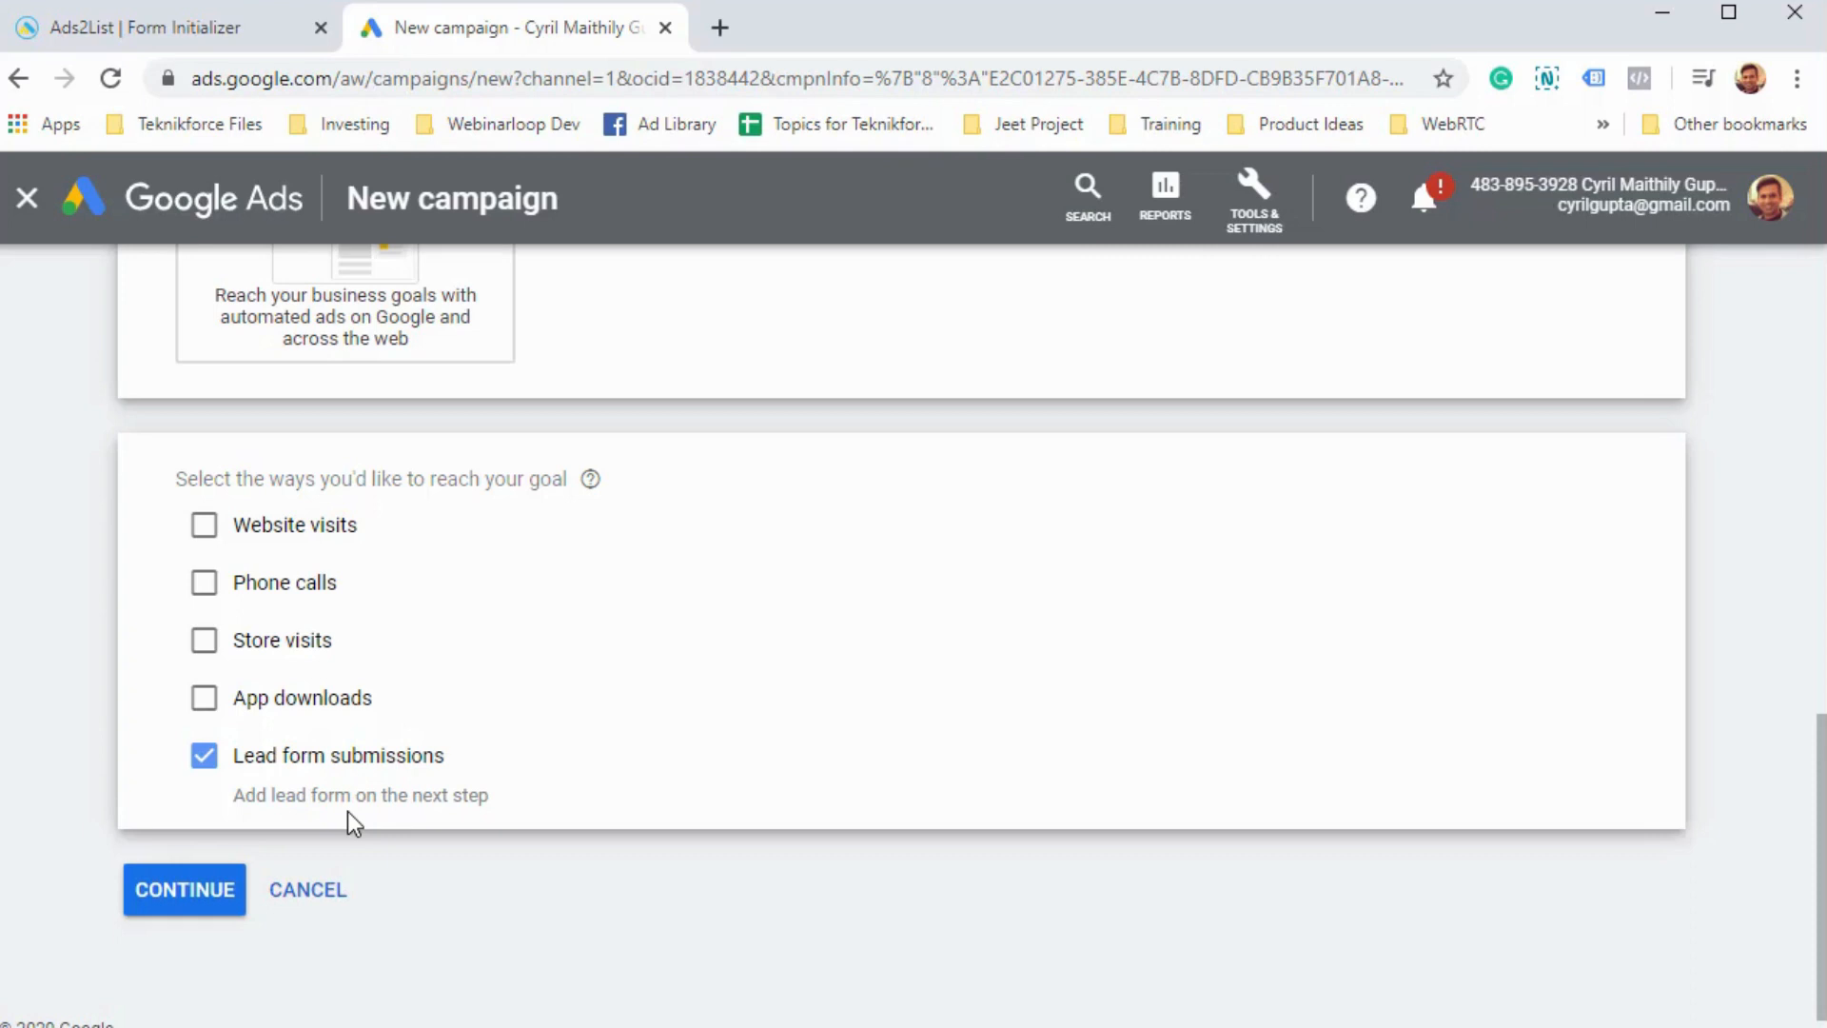
pyautogui.click(184, 899)
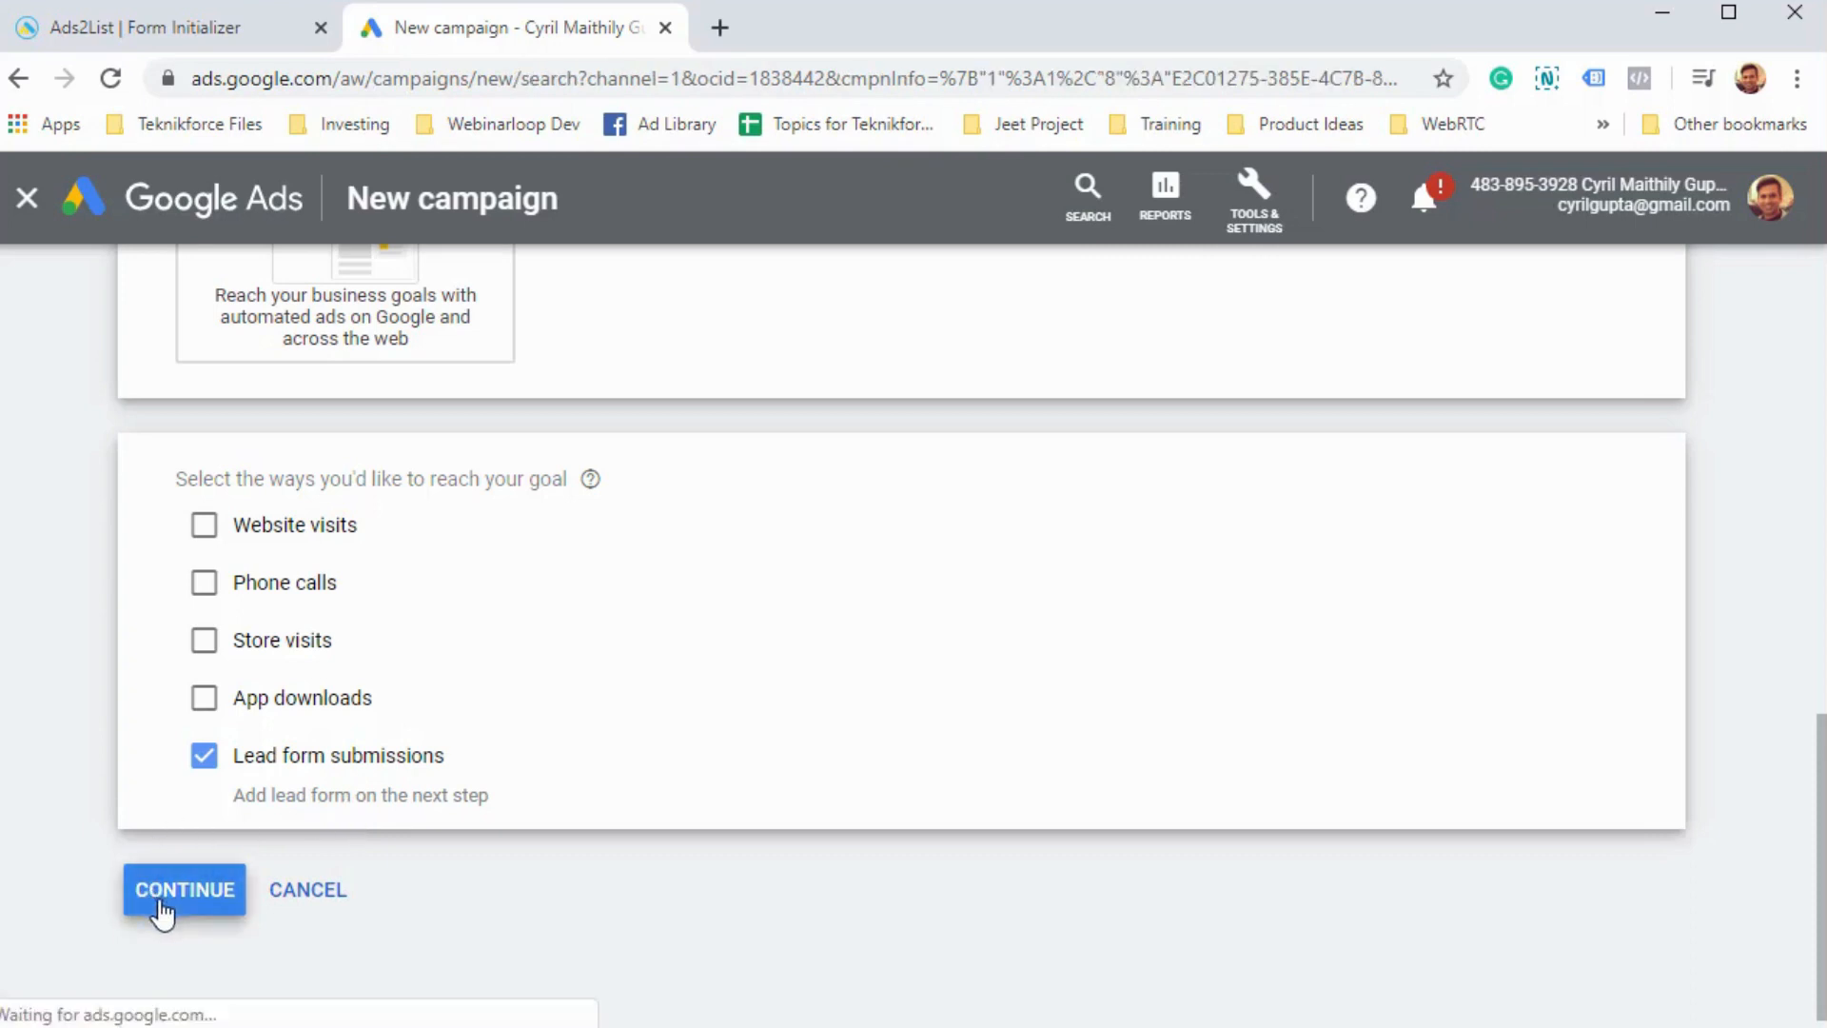
# - Keep the suggested campaign name and both networks, and target India as the campaign location
pyautogui.scroll(-1, 576, 791)
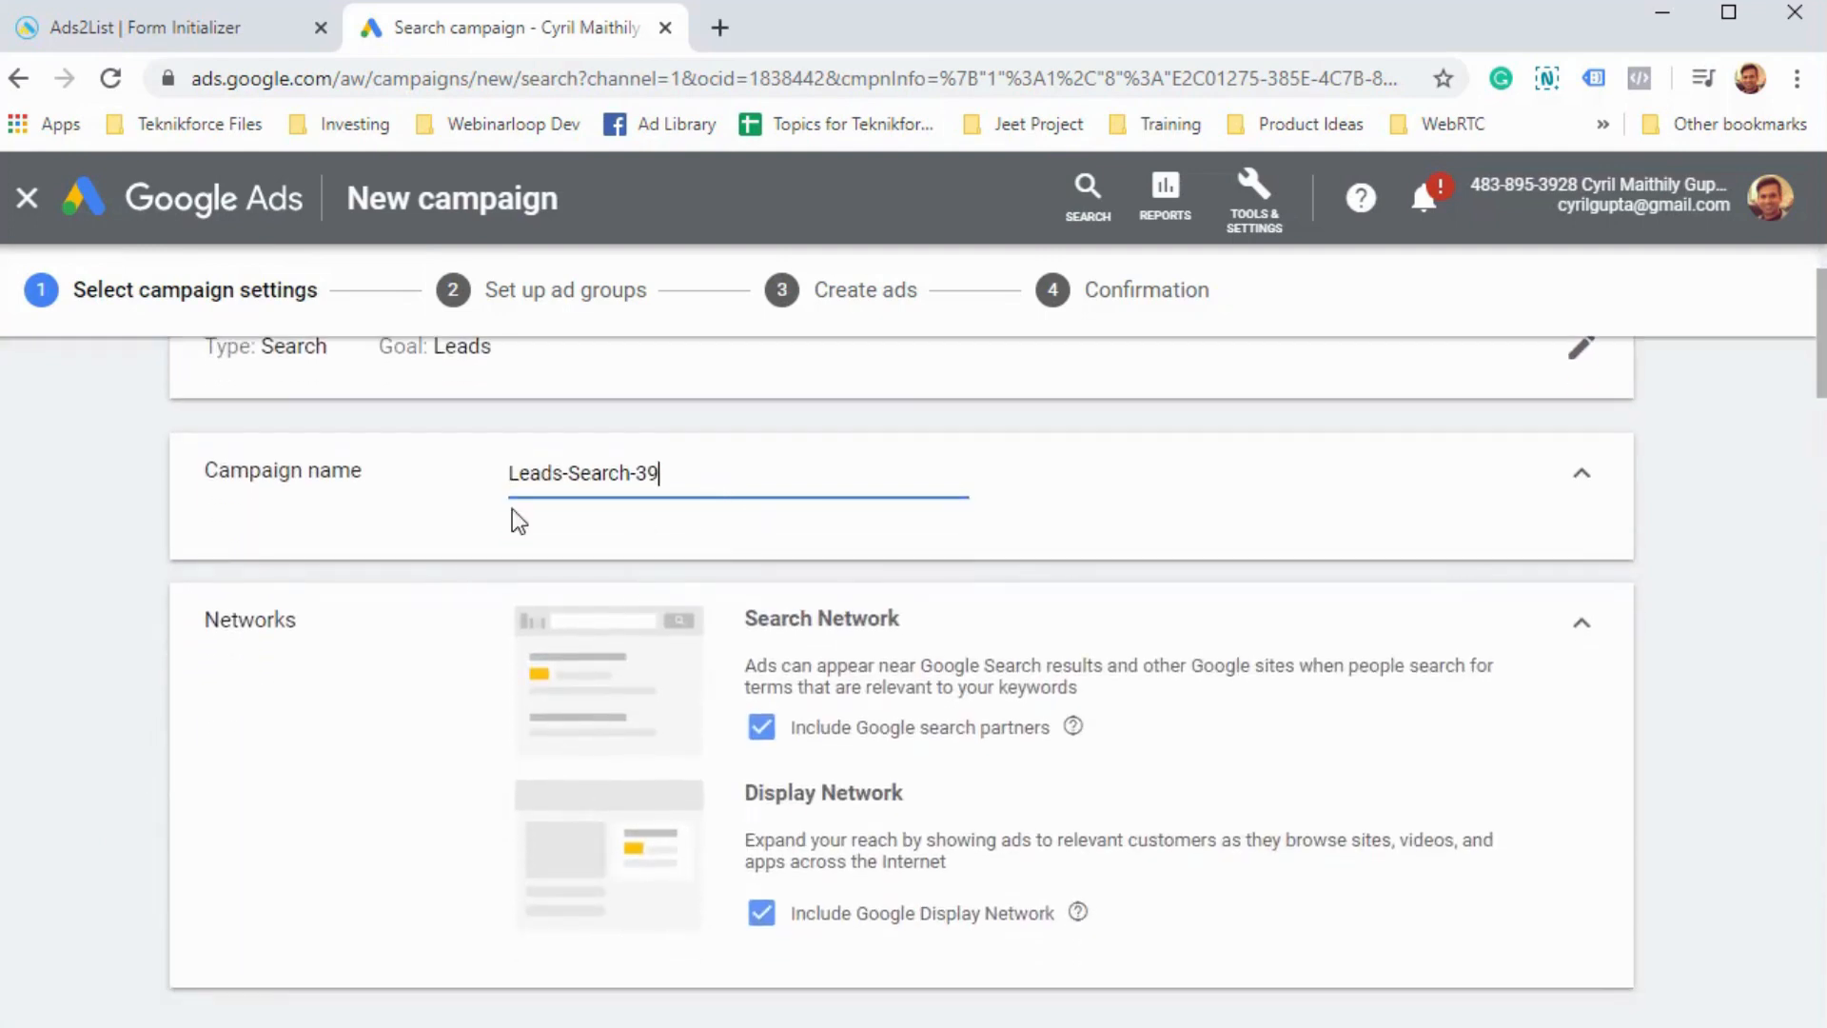
pyautogui.scroll(-2, 689, 669)
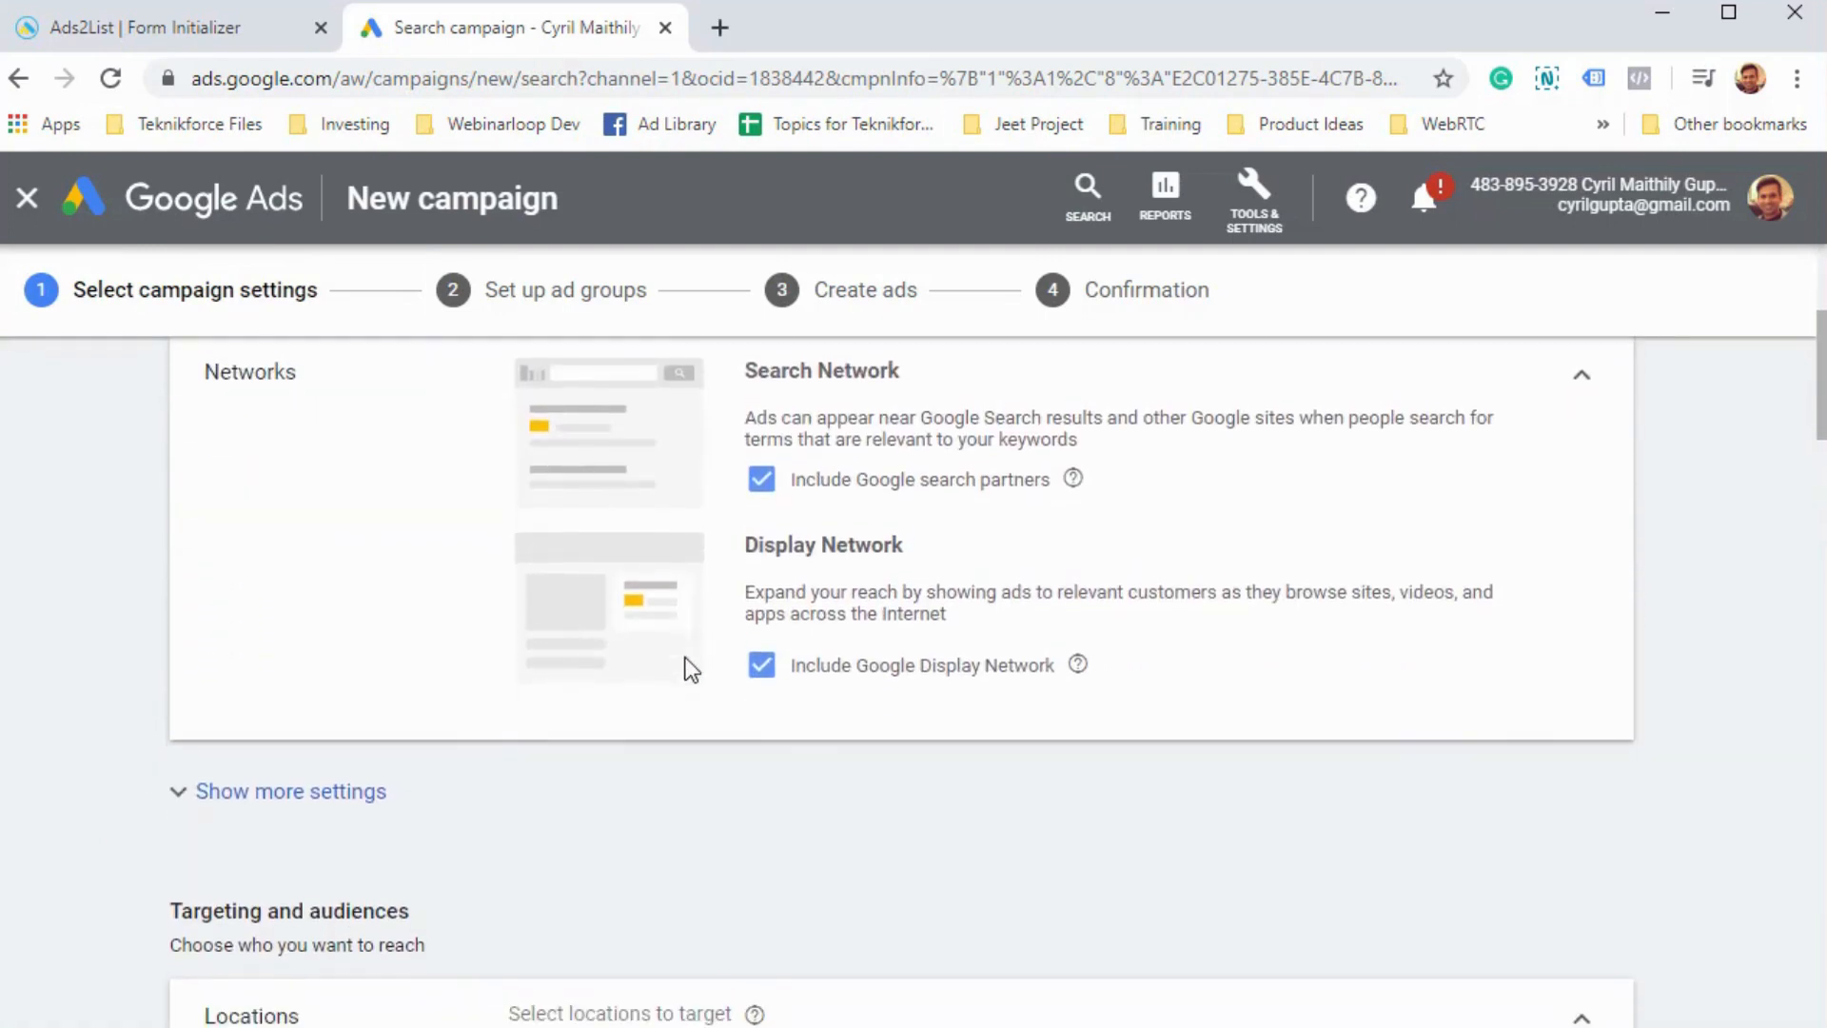
pyautogui.moveTo(778, 419); pyautogui.dragTo(967, 515)
pyautogui.moveTo(914, 614); pyautogui.dragTo(817, 837)
pyautogui.scroll(-3, 809, 761)
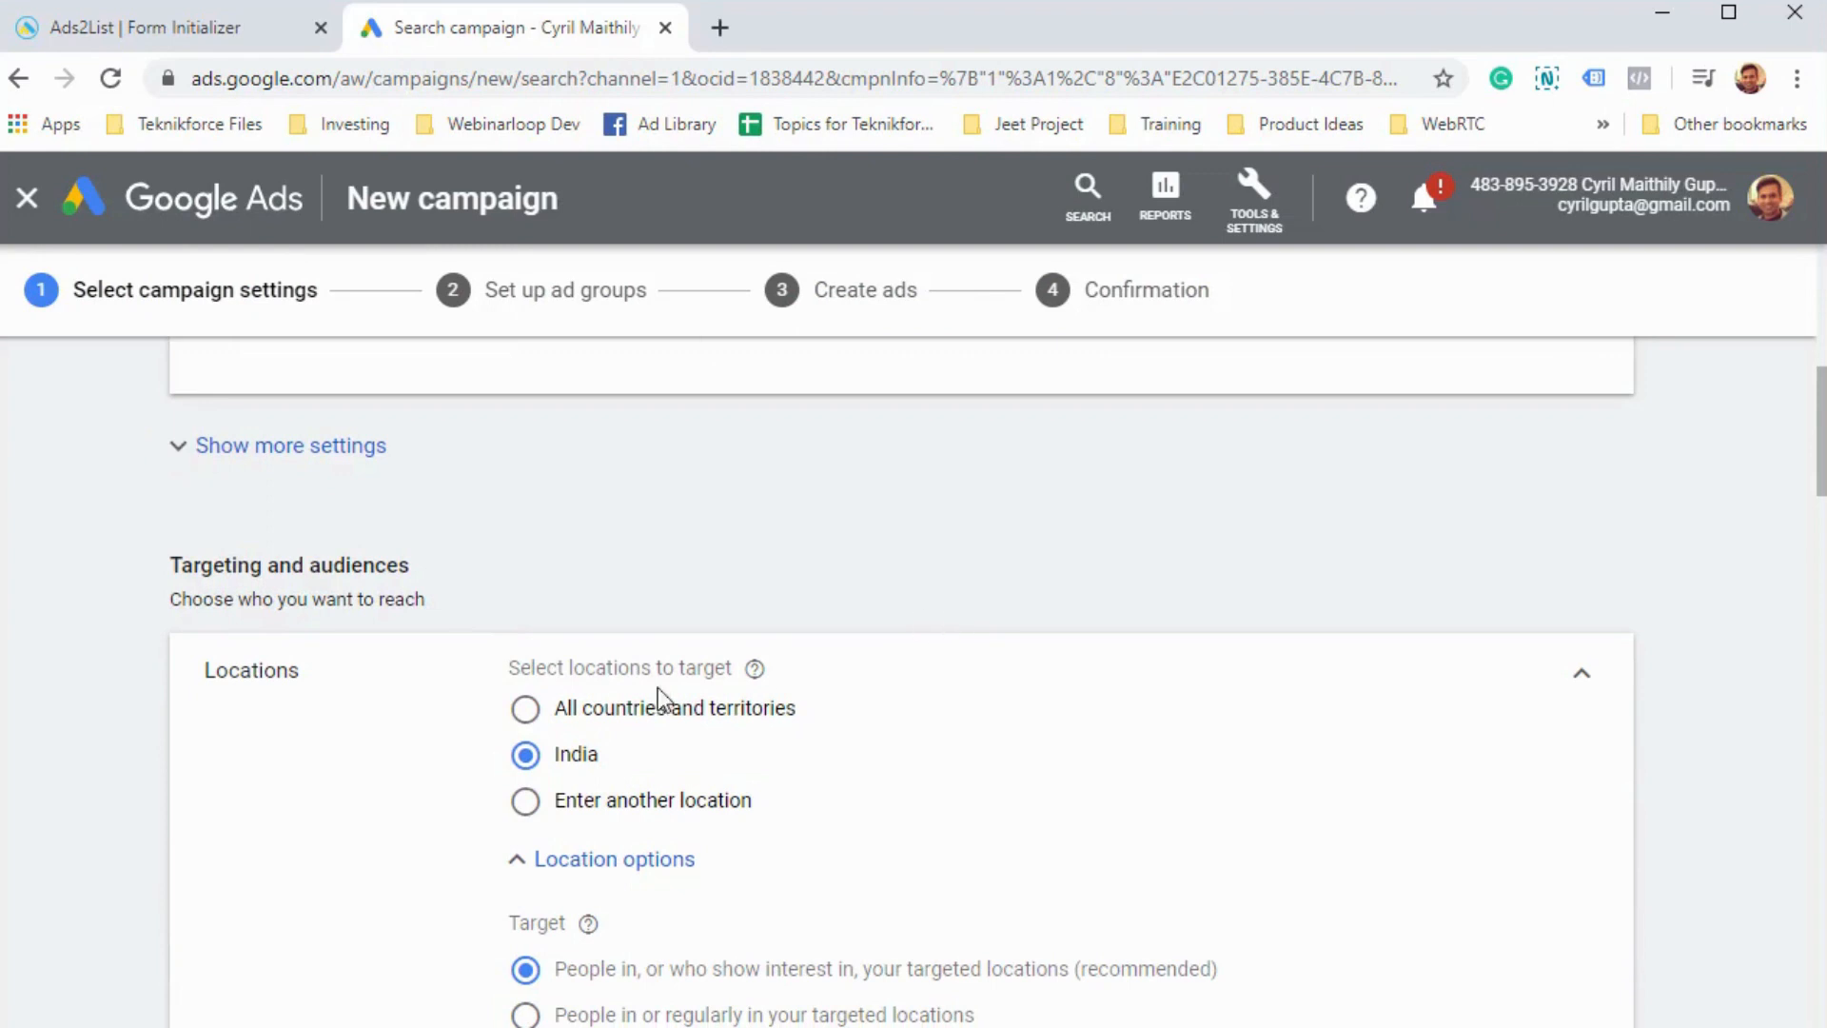
pyautogui.click(527, 756)
pyautogui.scroll(-3, 530, 685)
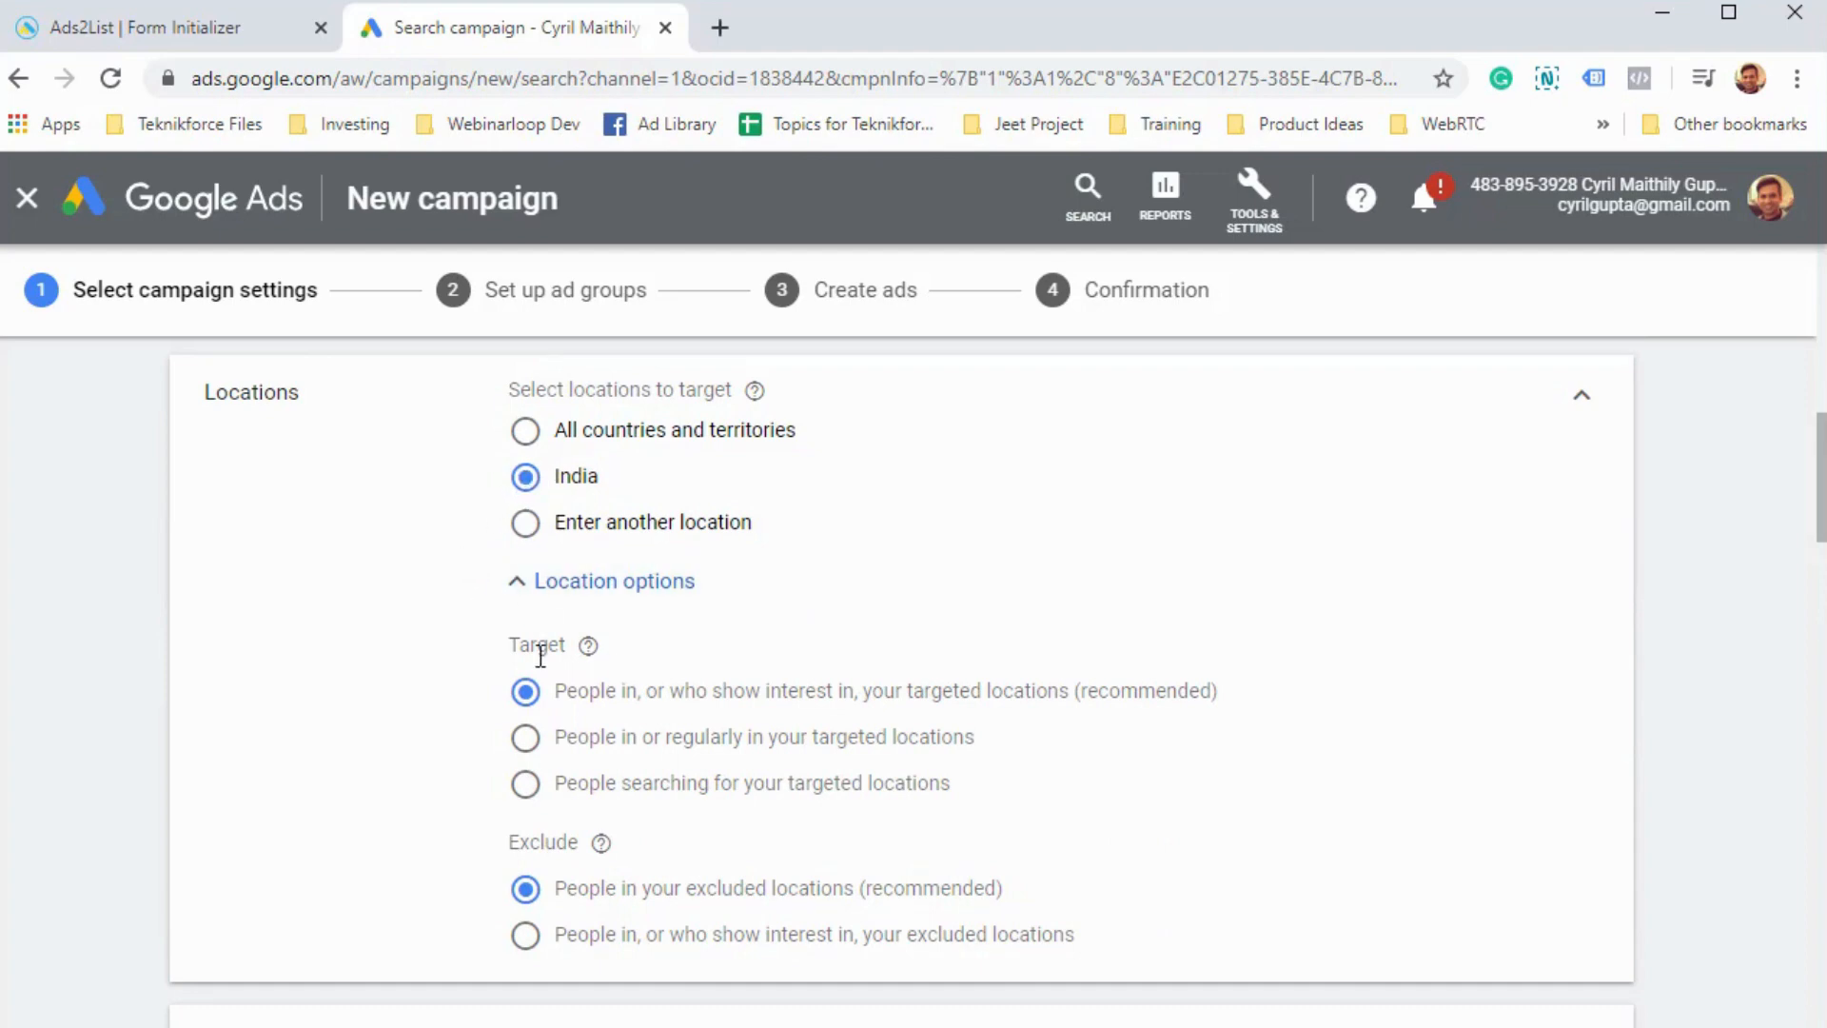
# - Review the campaign's language setting and expand the audiences section to examine its targeting options
pyautogui.scroll(-2, 539, 652)
pyautogui.scroll(-8, 531, 641)
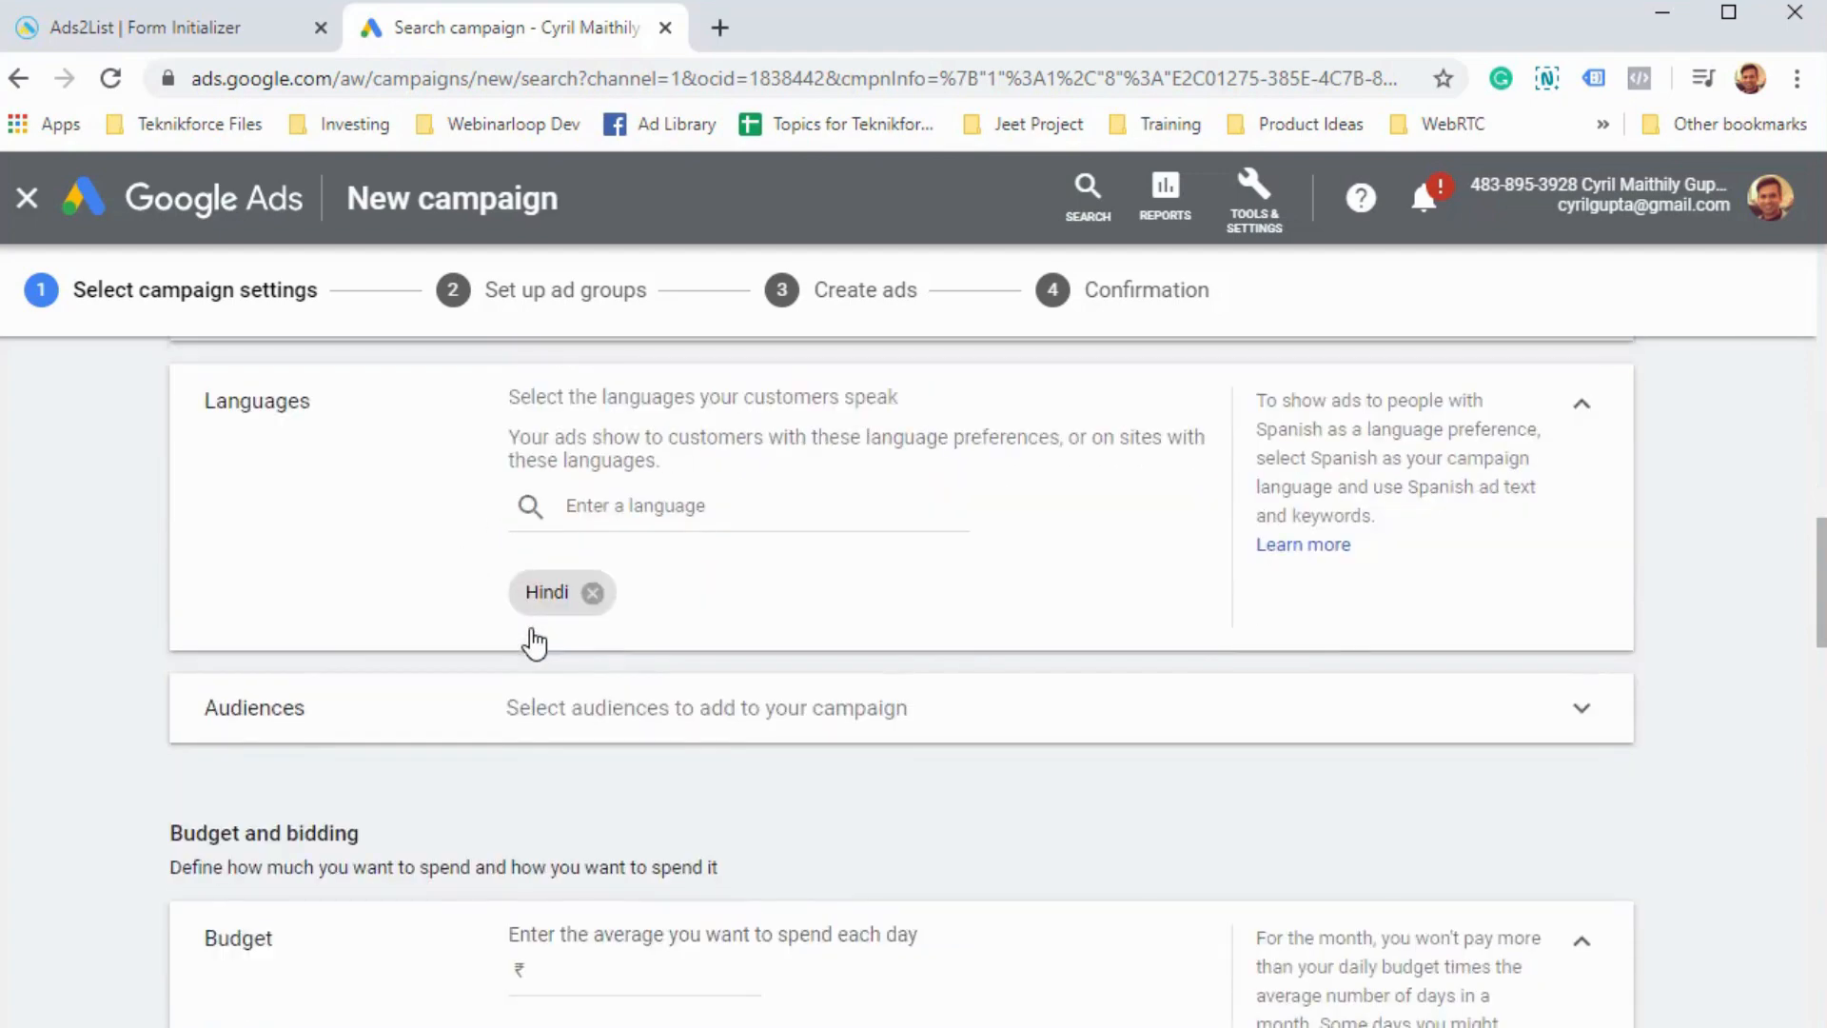
pyautogui.scroll(3, 533, 644)
pyautogui.scroll(-3, 532, 640)
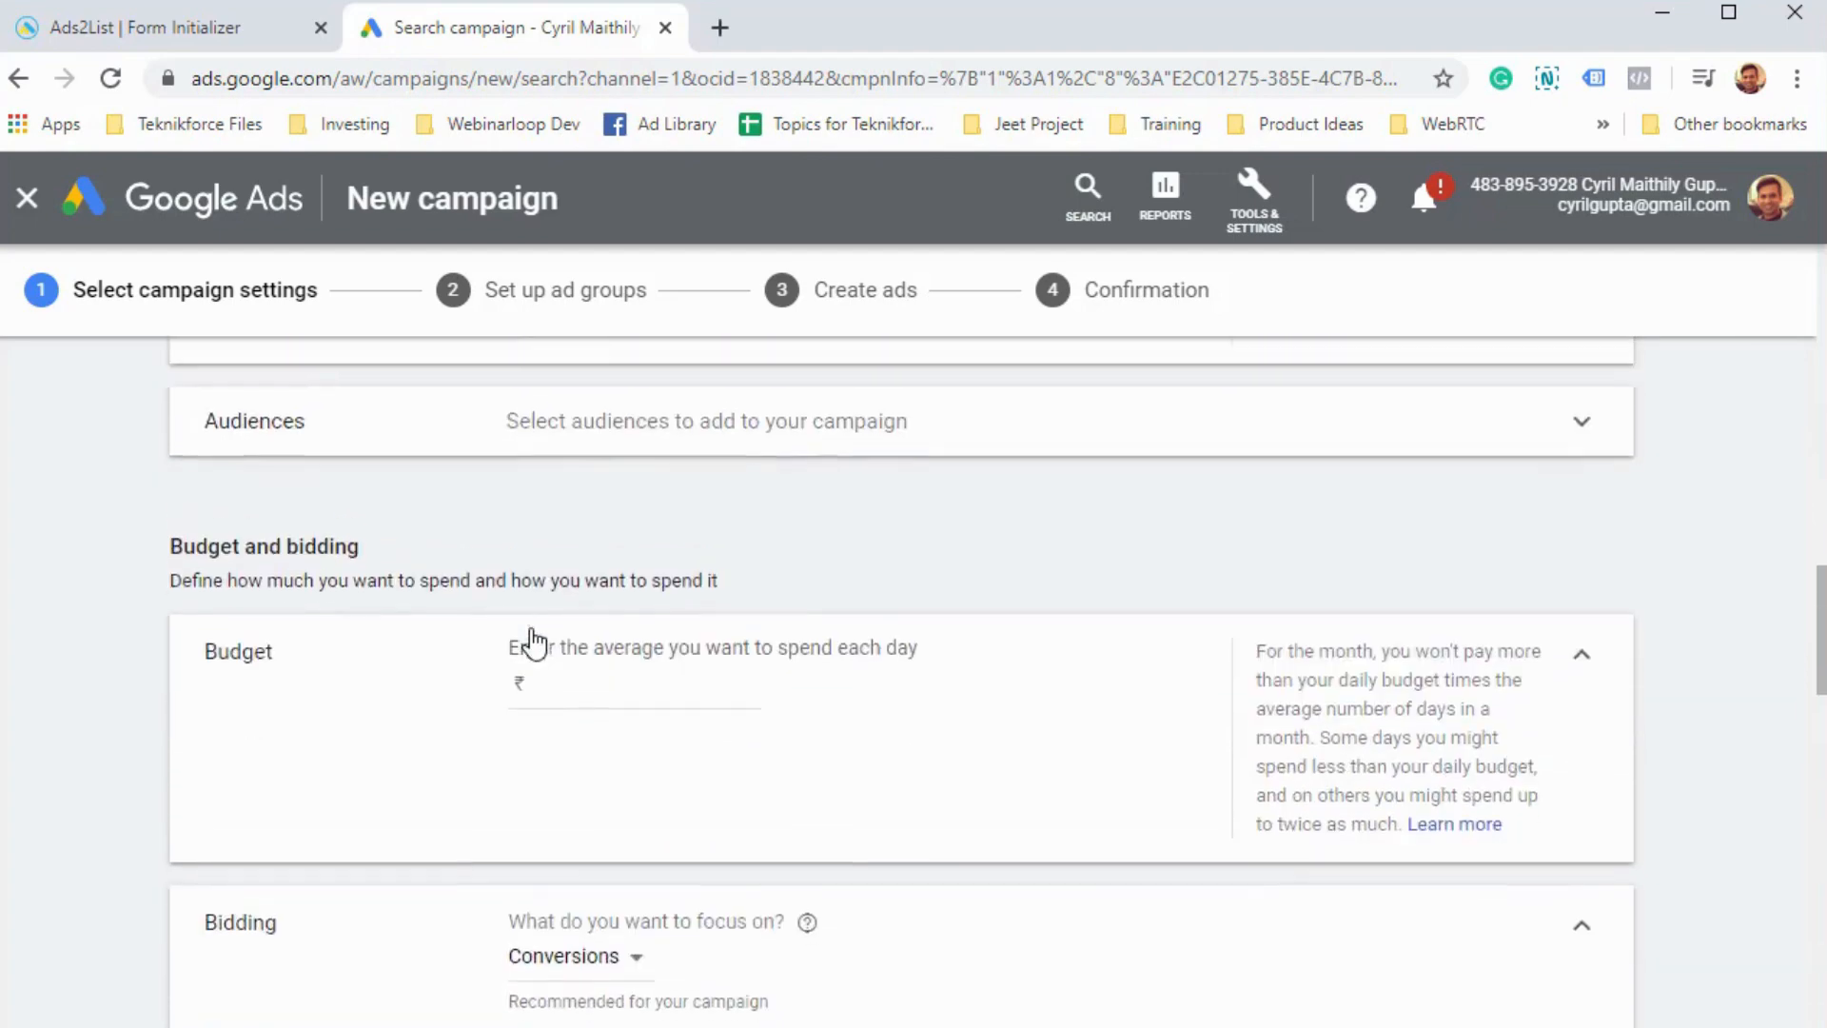
pyautogui.scroll(2, 674, 498)
pyautogui.click(675, 495)
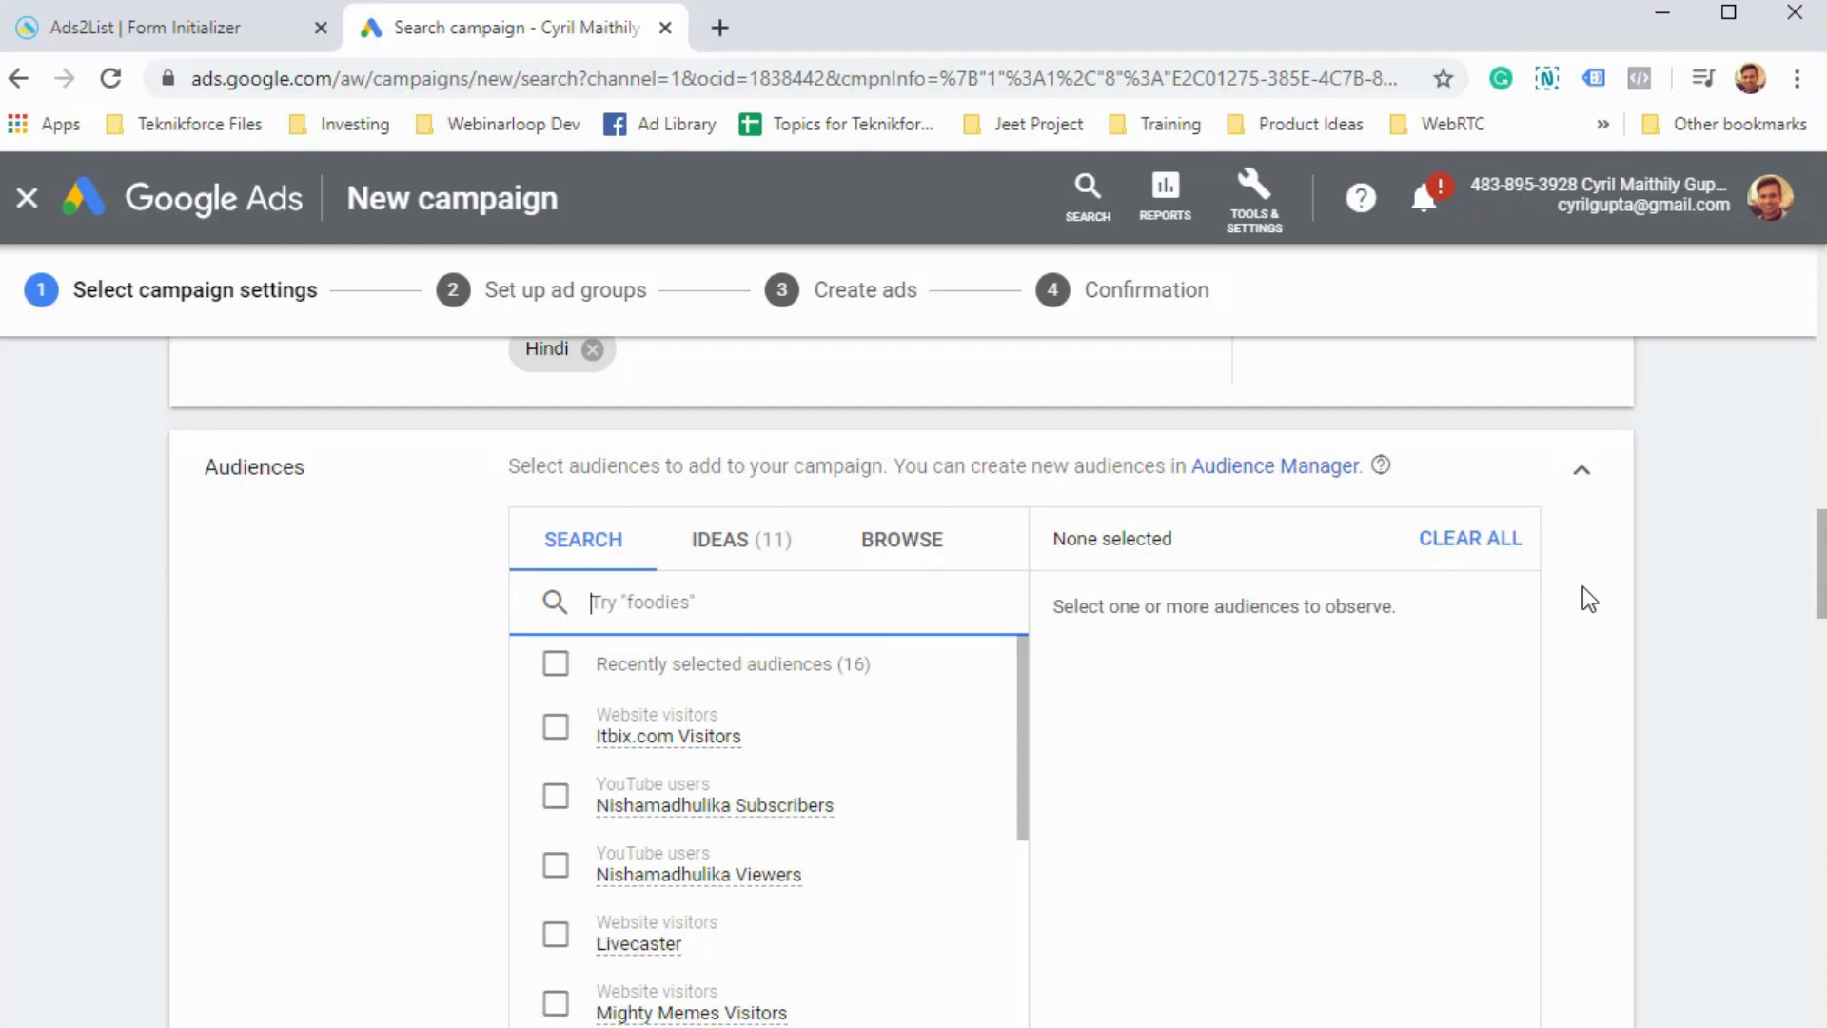
pyautogui.scroll(-8, 1400, 934)
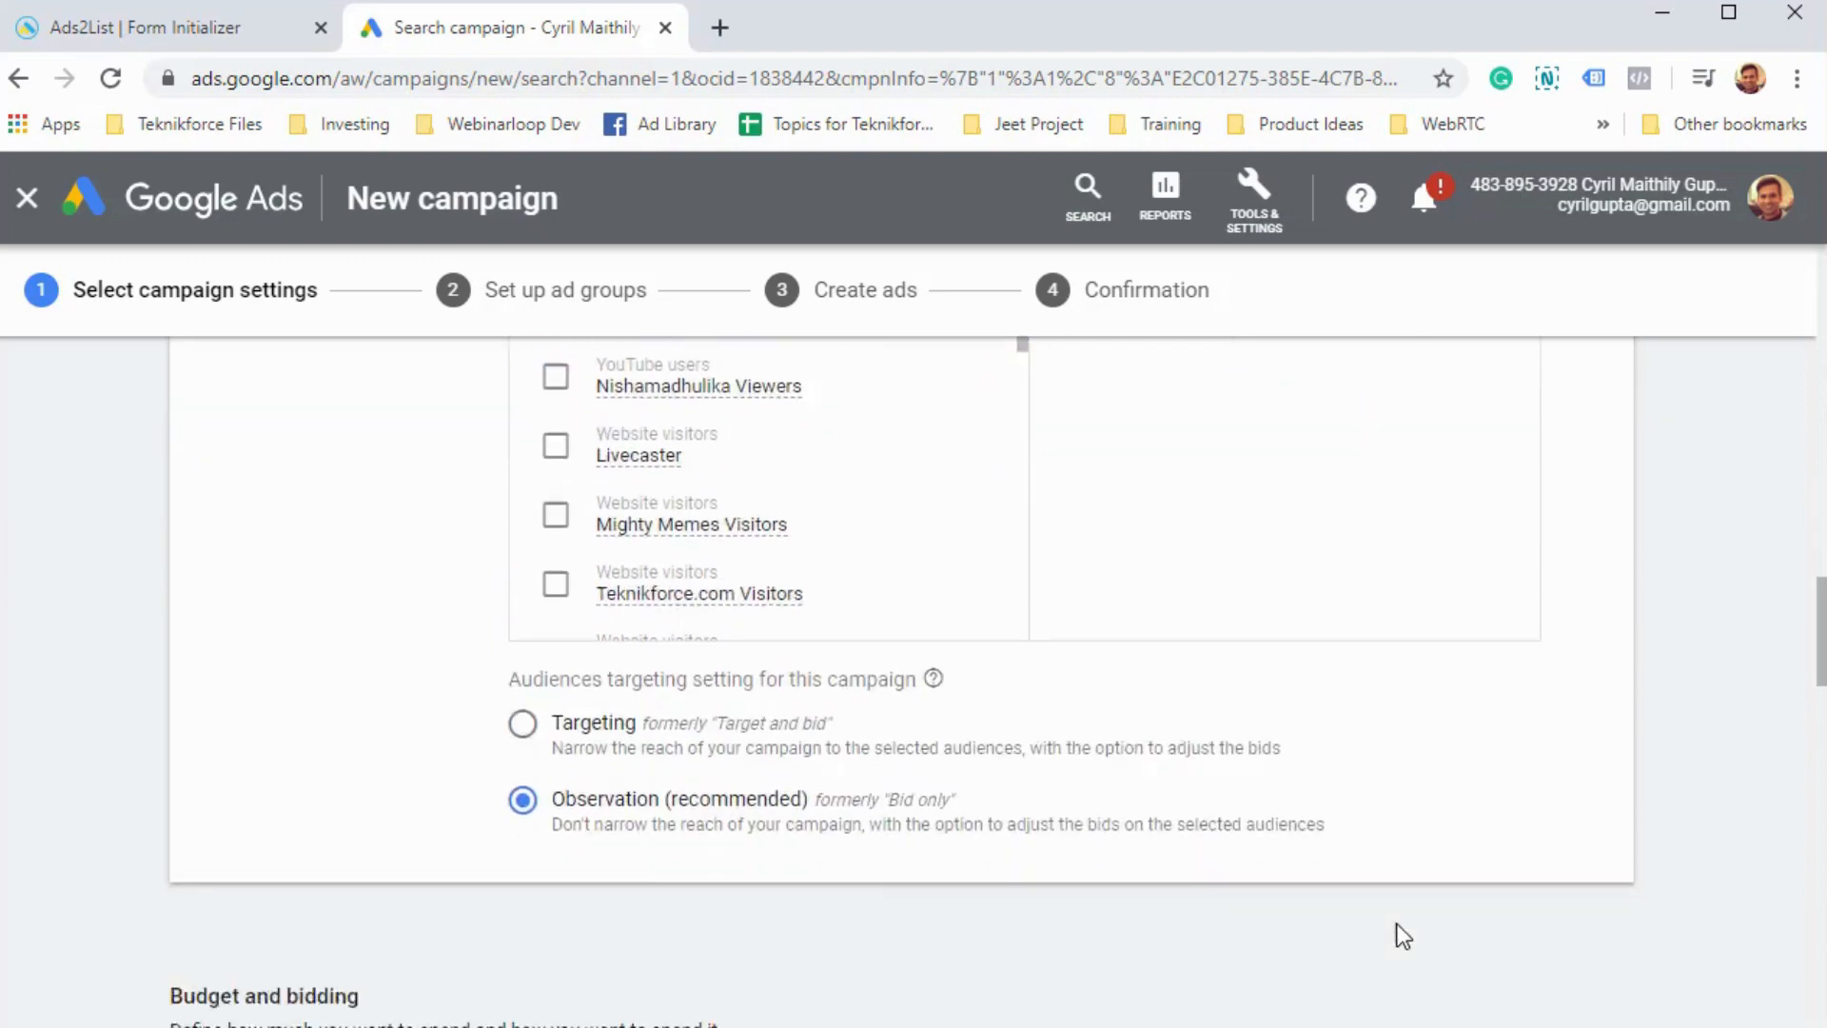
# - Set the campaign's average daily budget to ₹1000
pyautogui.scroll(-2, 841, 762)
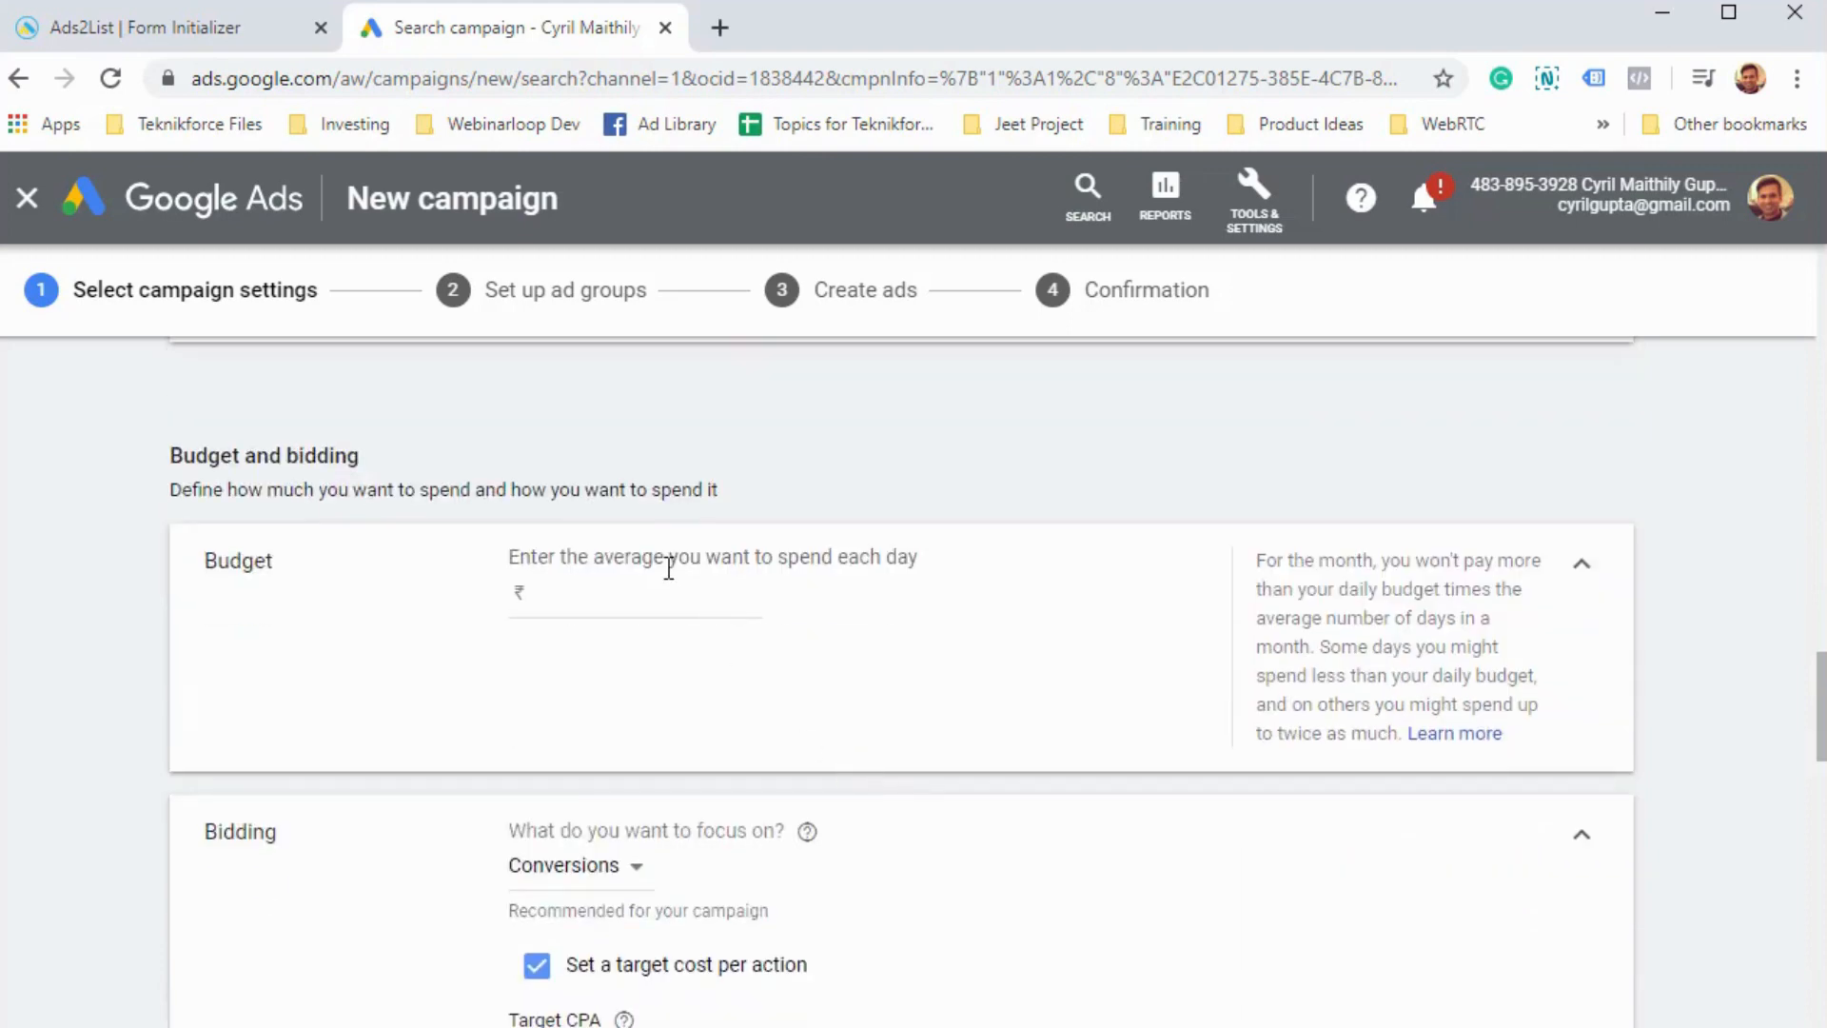
pyautogui.click(665, 617)
pyautogui.write('1000')
# - Choose Conversions as the bidding focus for the campaign
pyautogui.scroll(-2, 666, 616)
pyautogui.scroll(-2, 666, 615)
pyautogui.click(632, 478)
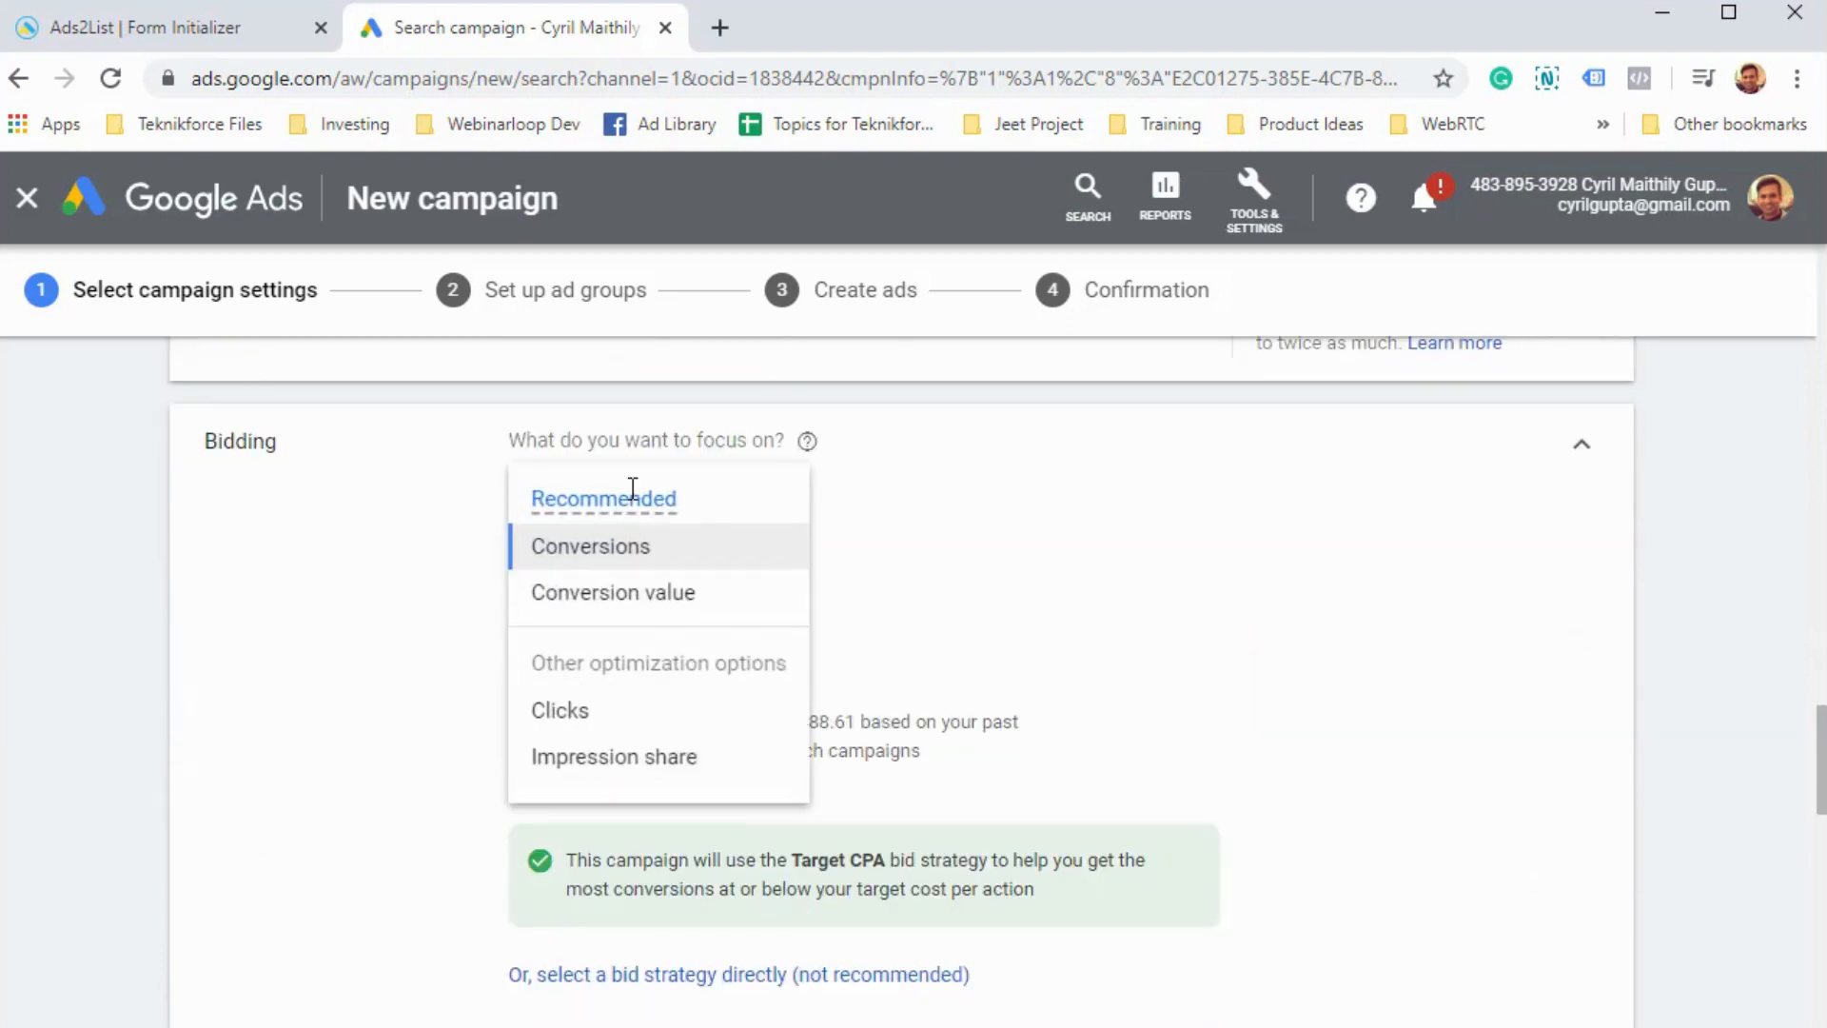
pyautogui.click(647, 560)
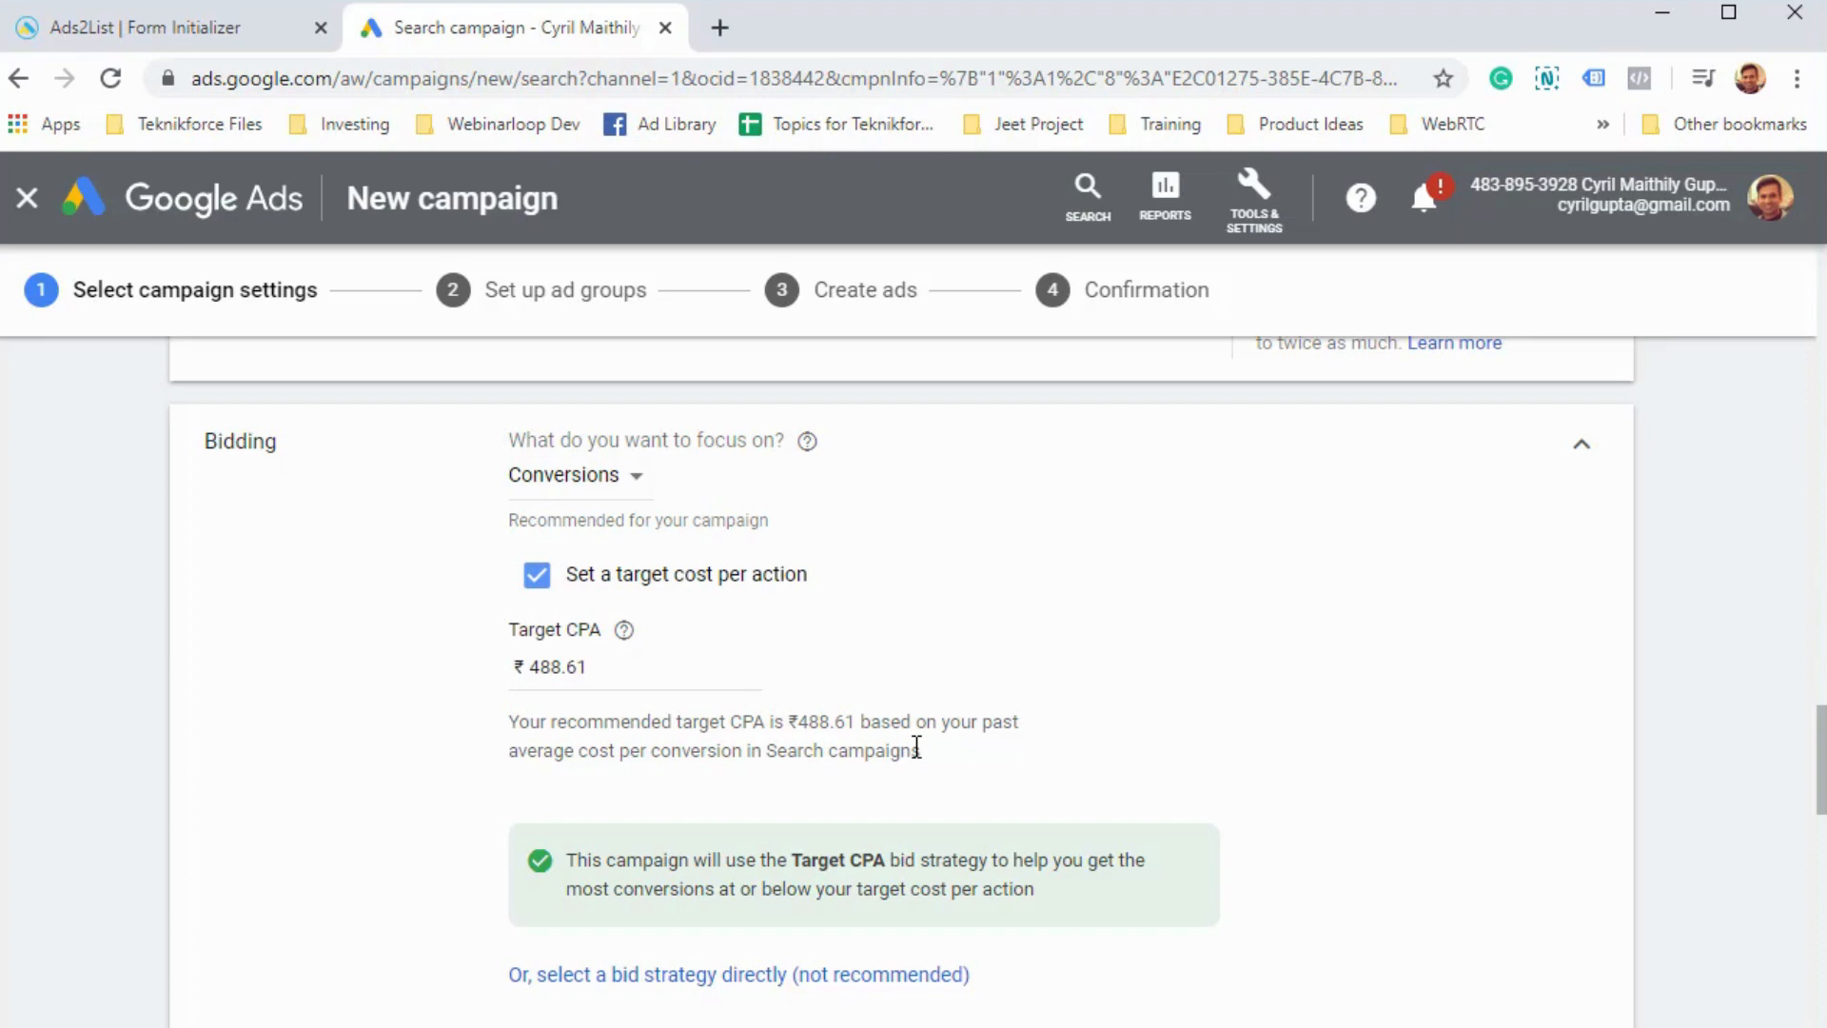
# - Start a new lead form extension for the campaign instead of using one of the existing forms
pyautogui.scroll(-1, 680, 721)
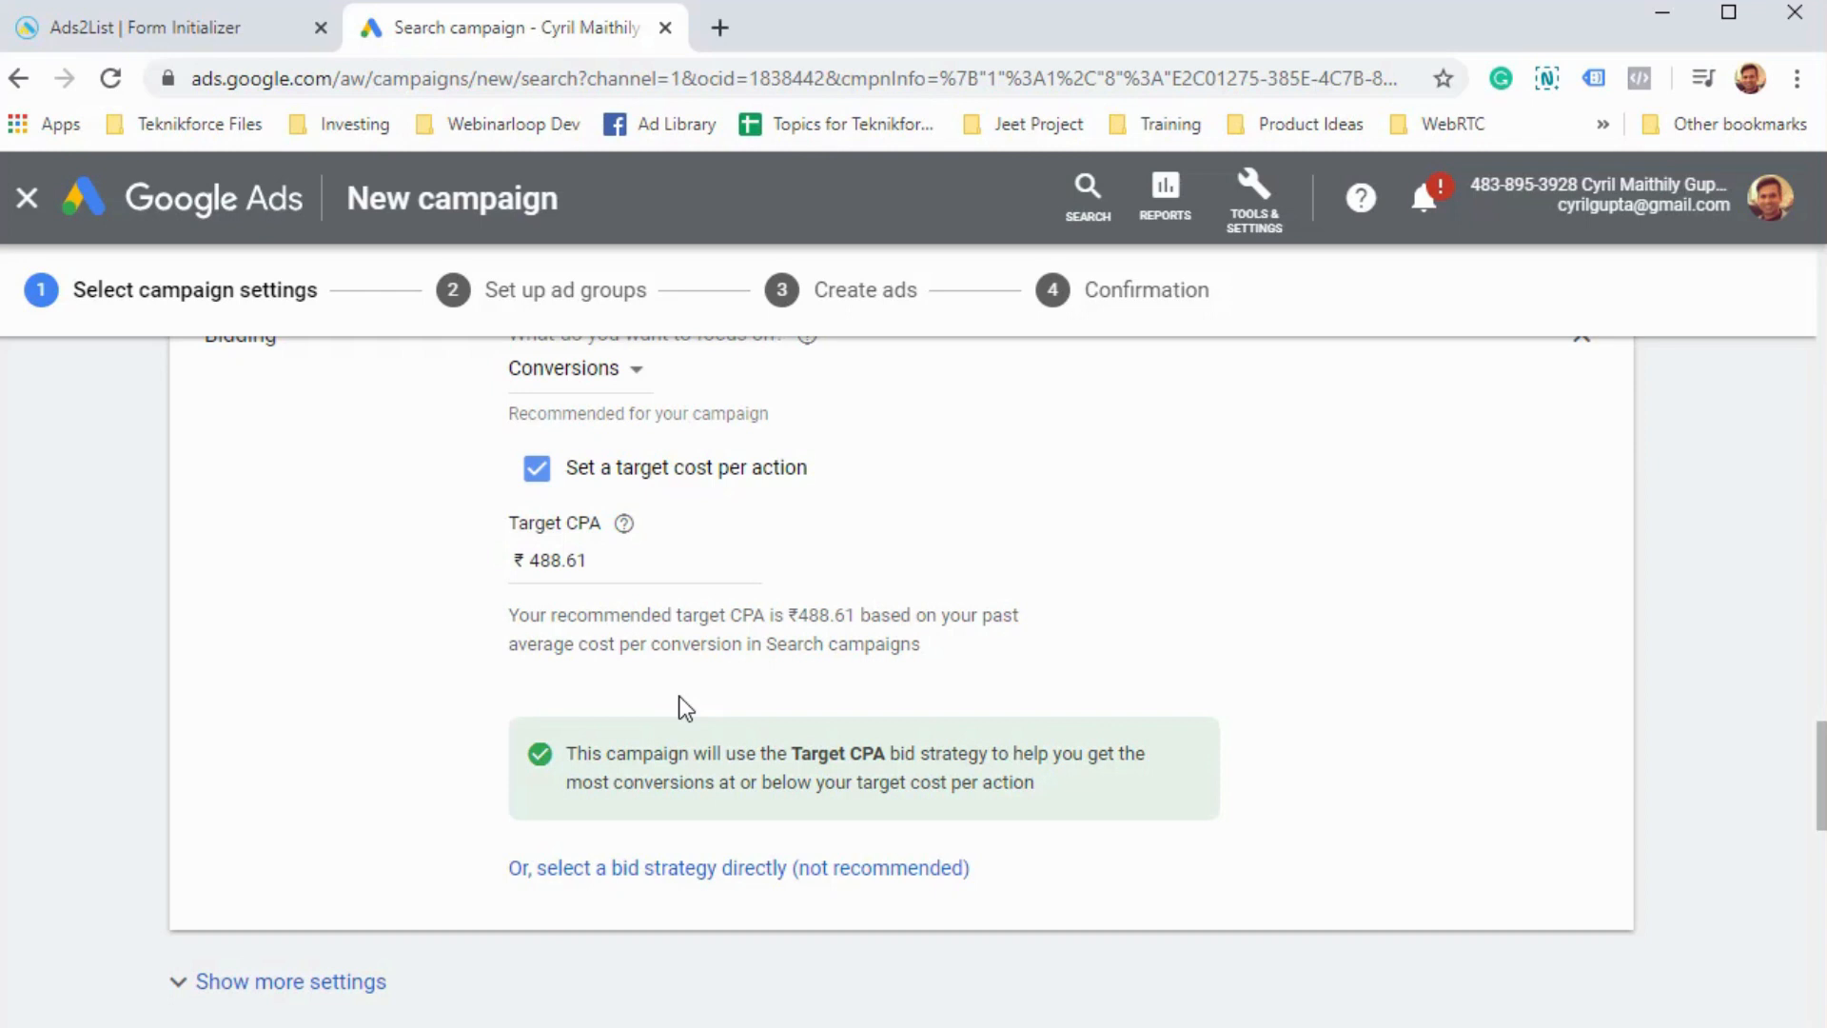
pyautogui.scroll(-5, 685, 709)
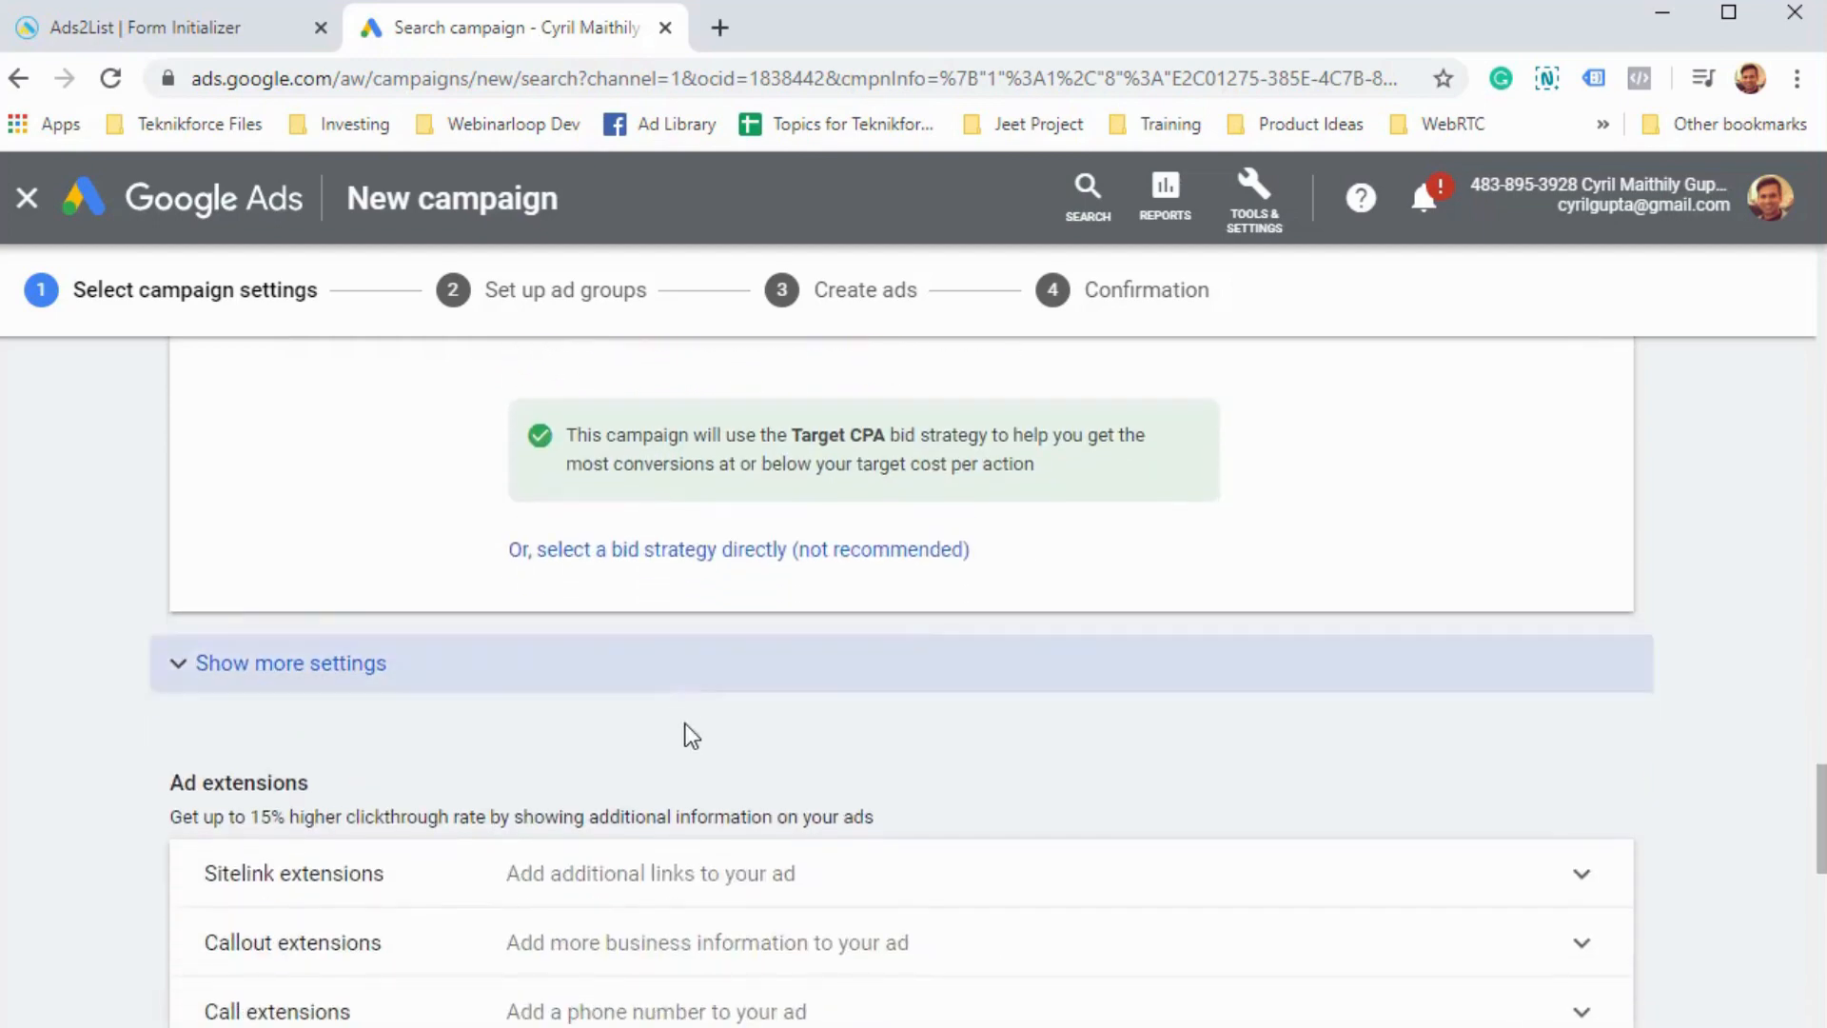
pyautogui.scroll(-4, 681, 731)
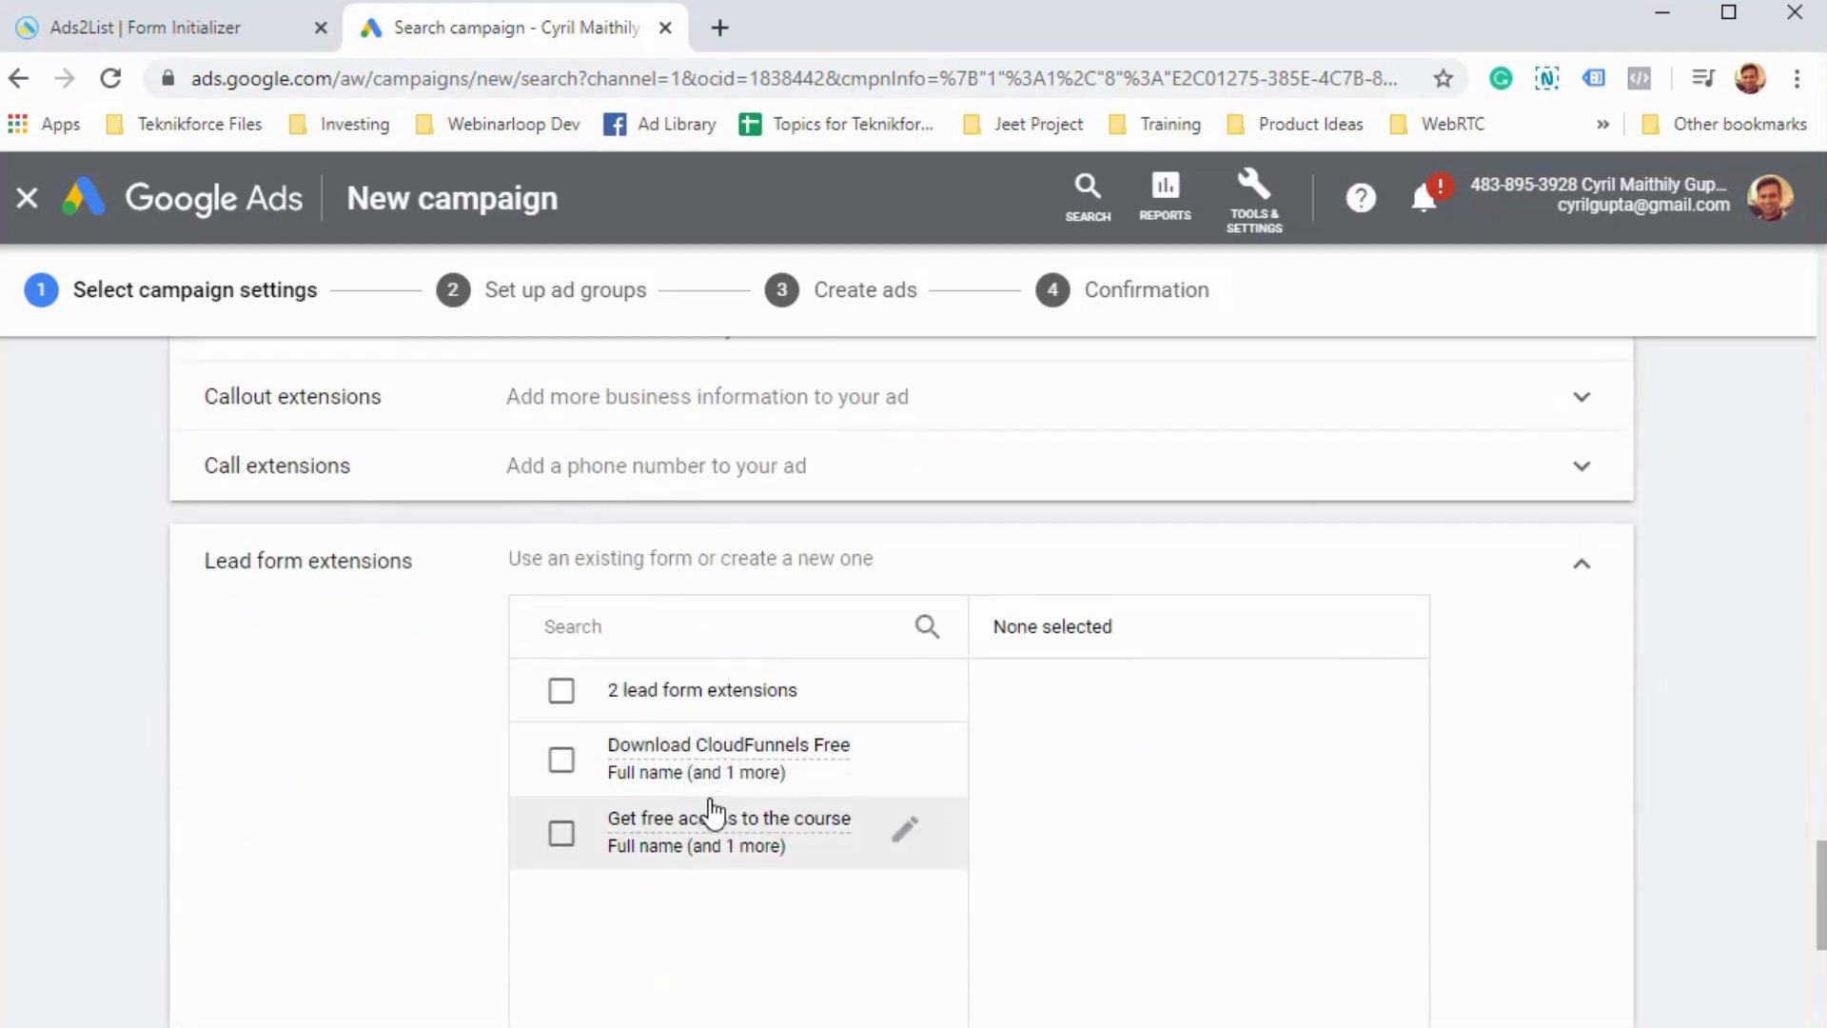
pyautogui.scroll(-2, 718, 795)
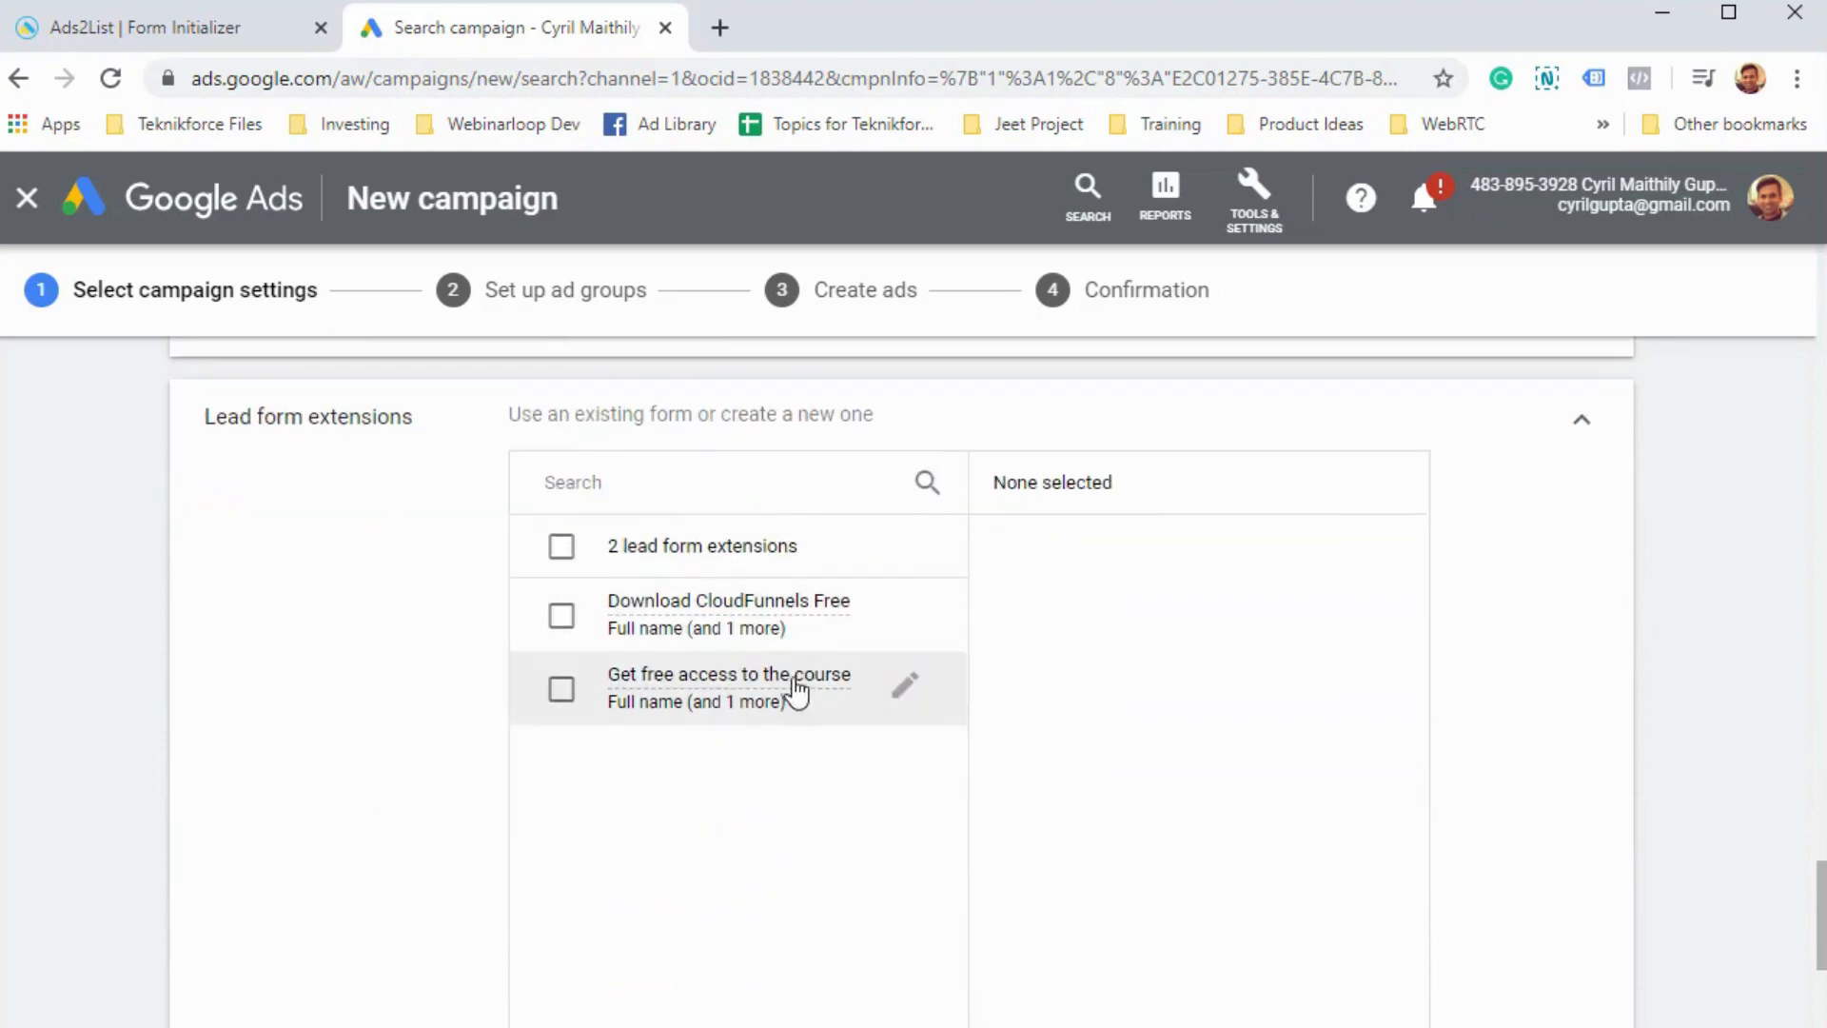
pyautogui.scroll(-3, 784, 808)
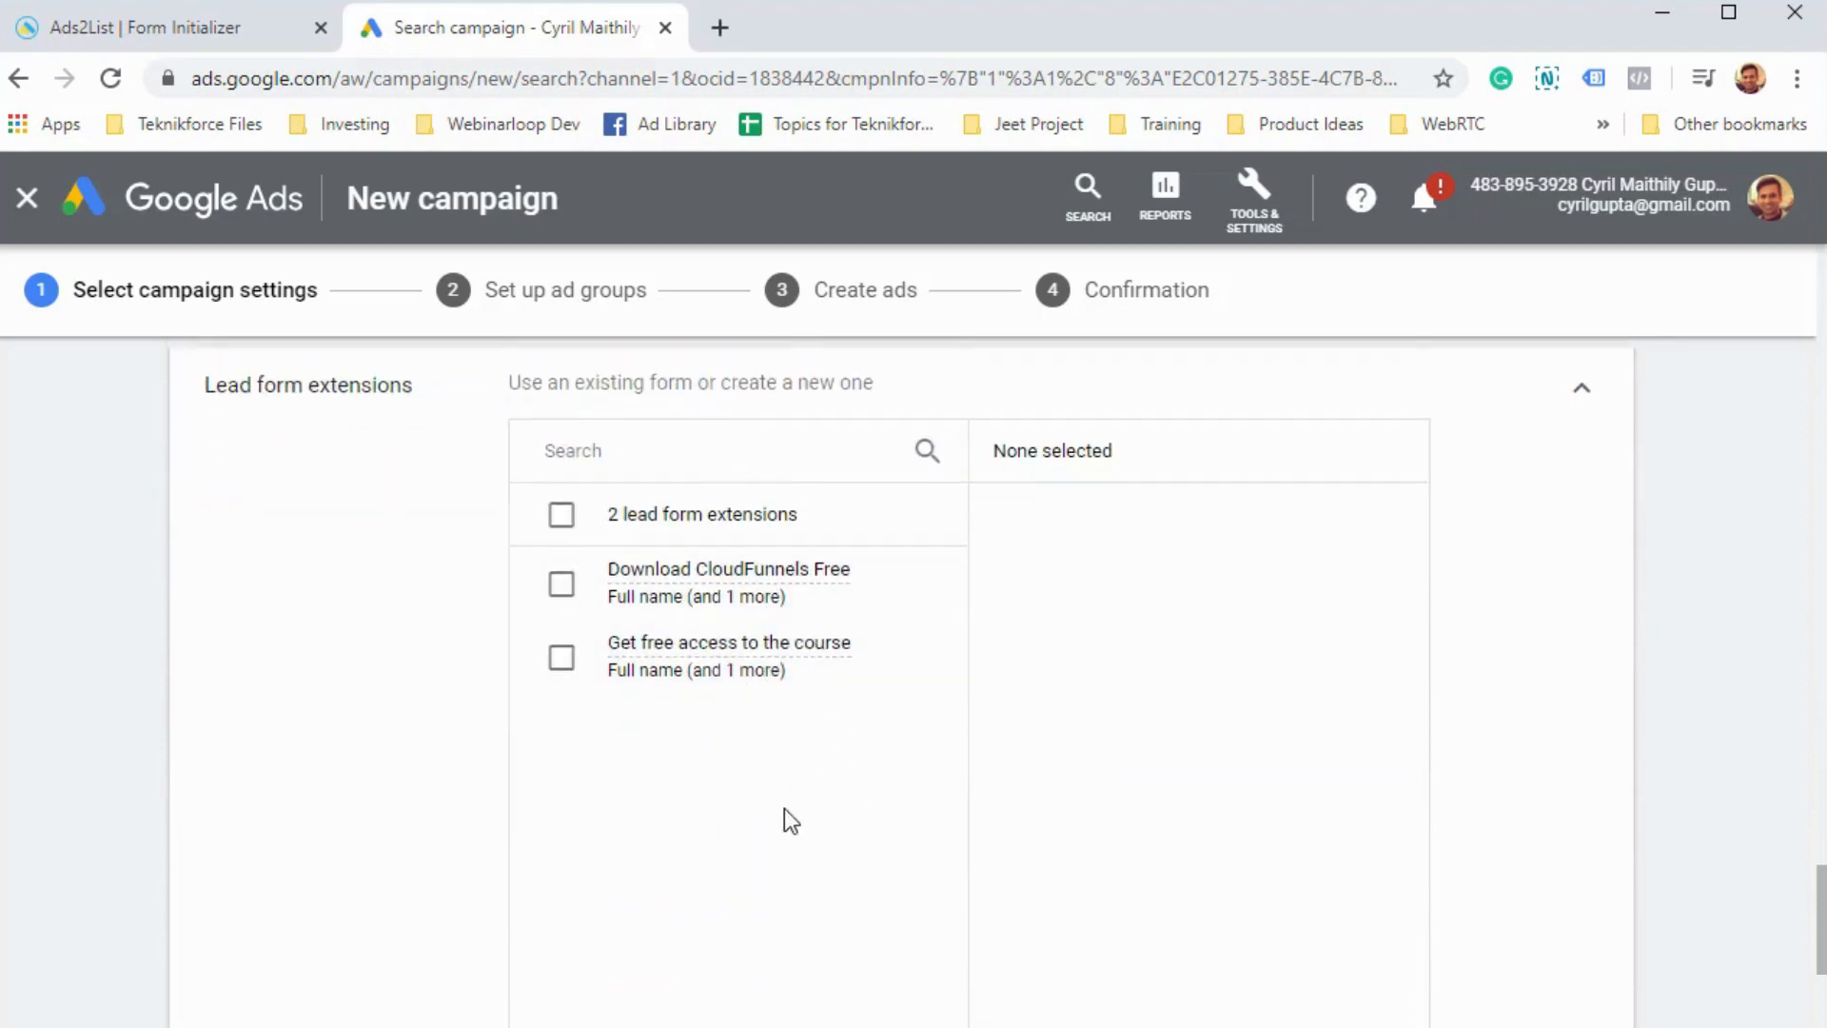
pyautogui.scroll(3, 785, 808)
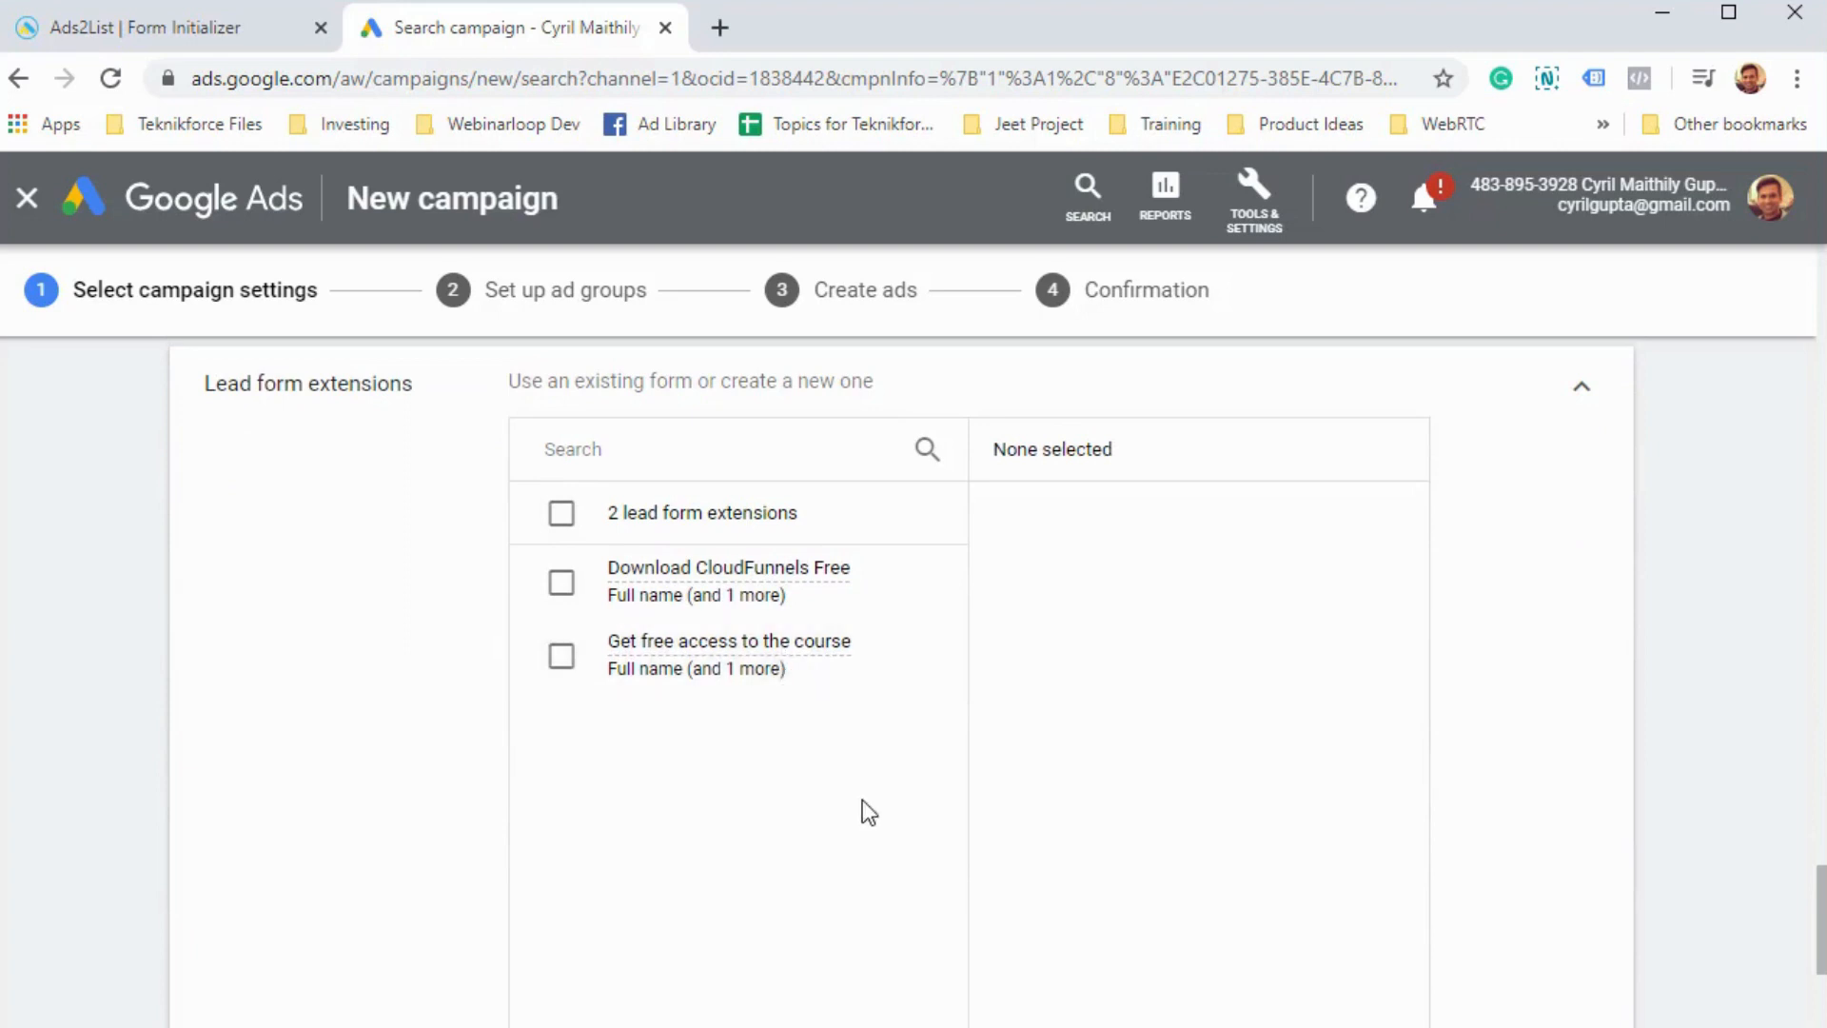
pyautogui.scroll(-3, 862, 810)
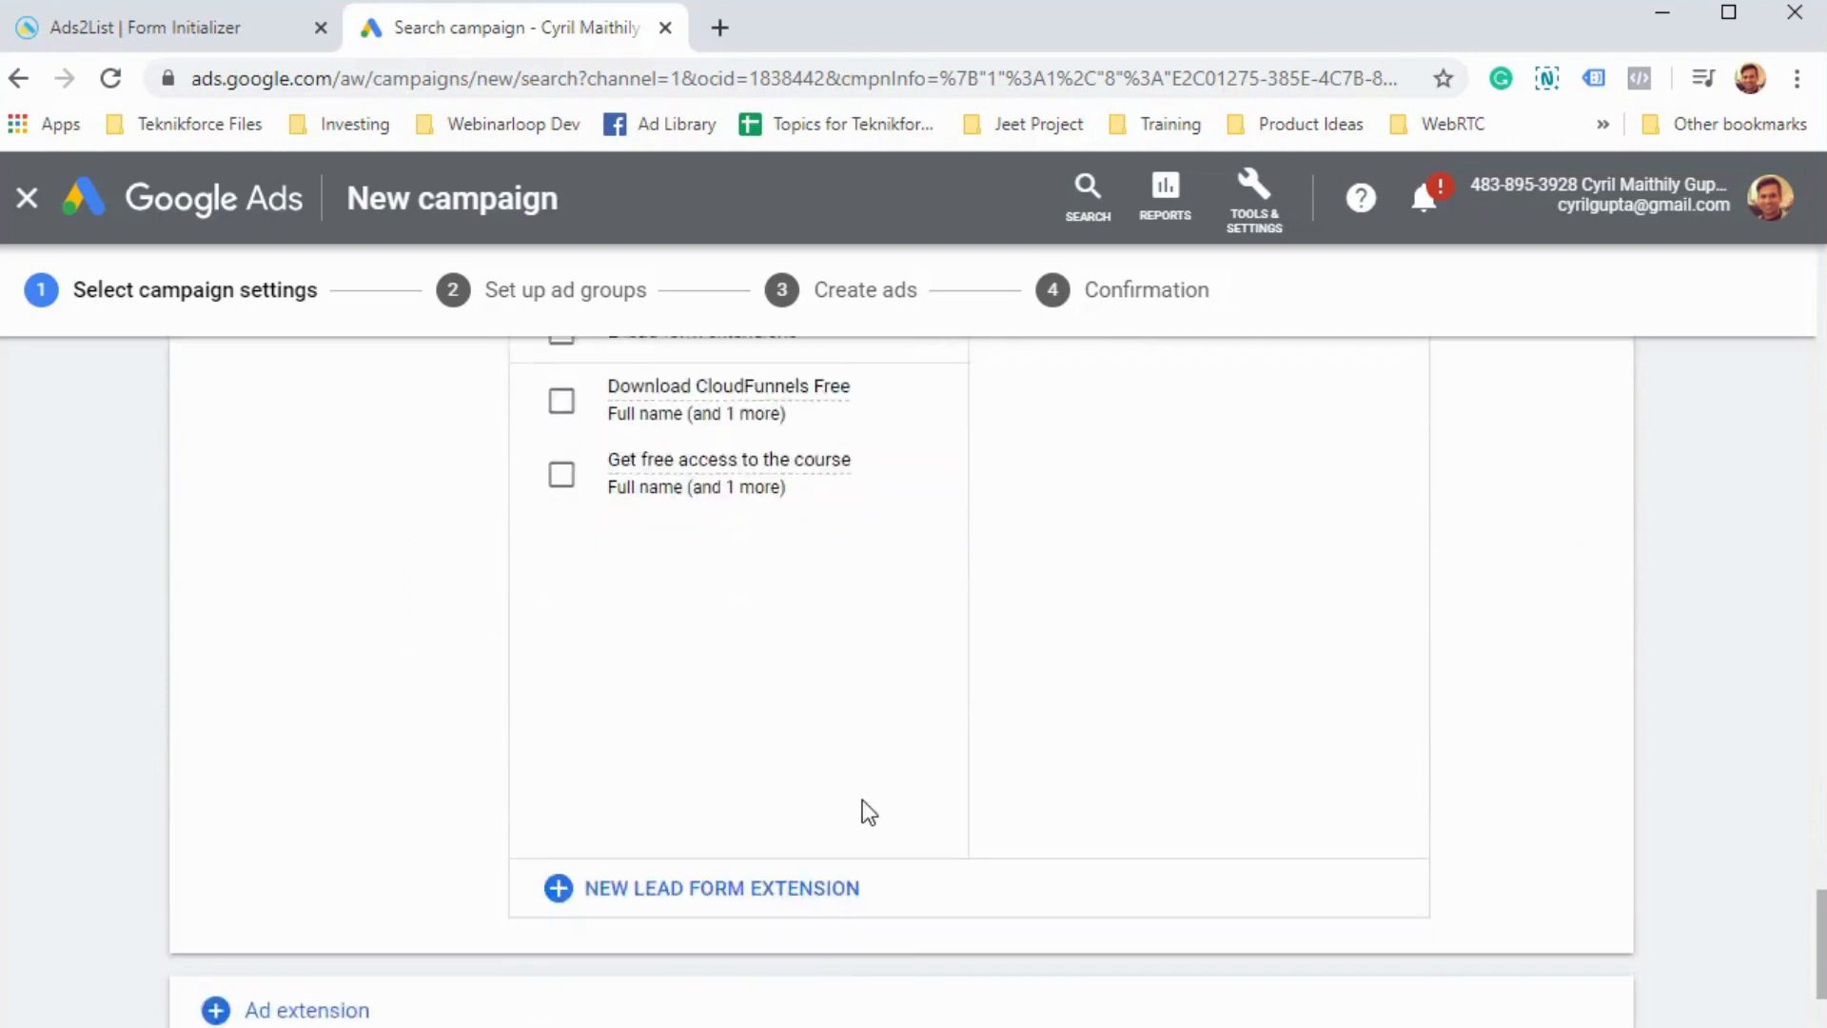
pyautogui.click(681, 752)
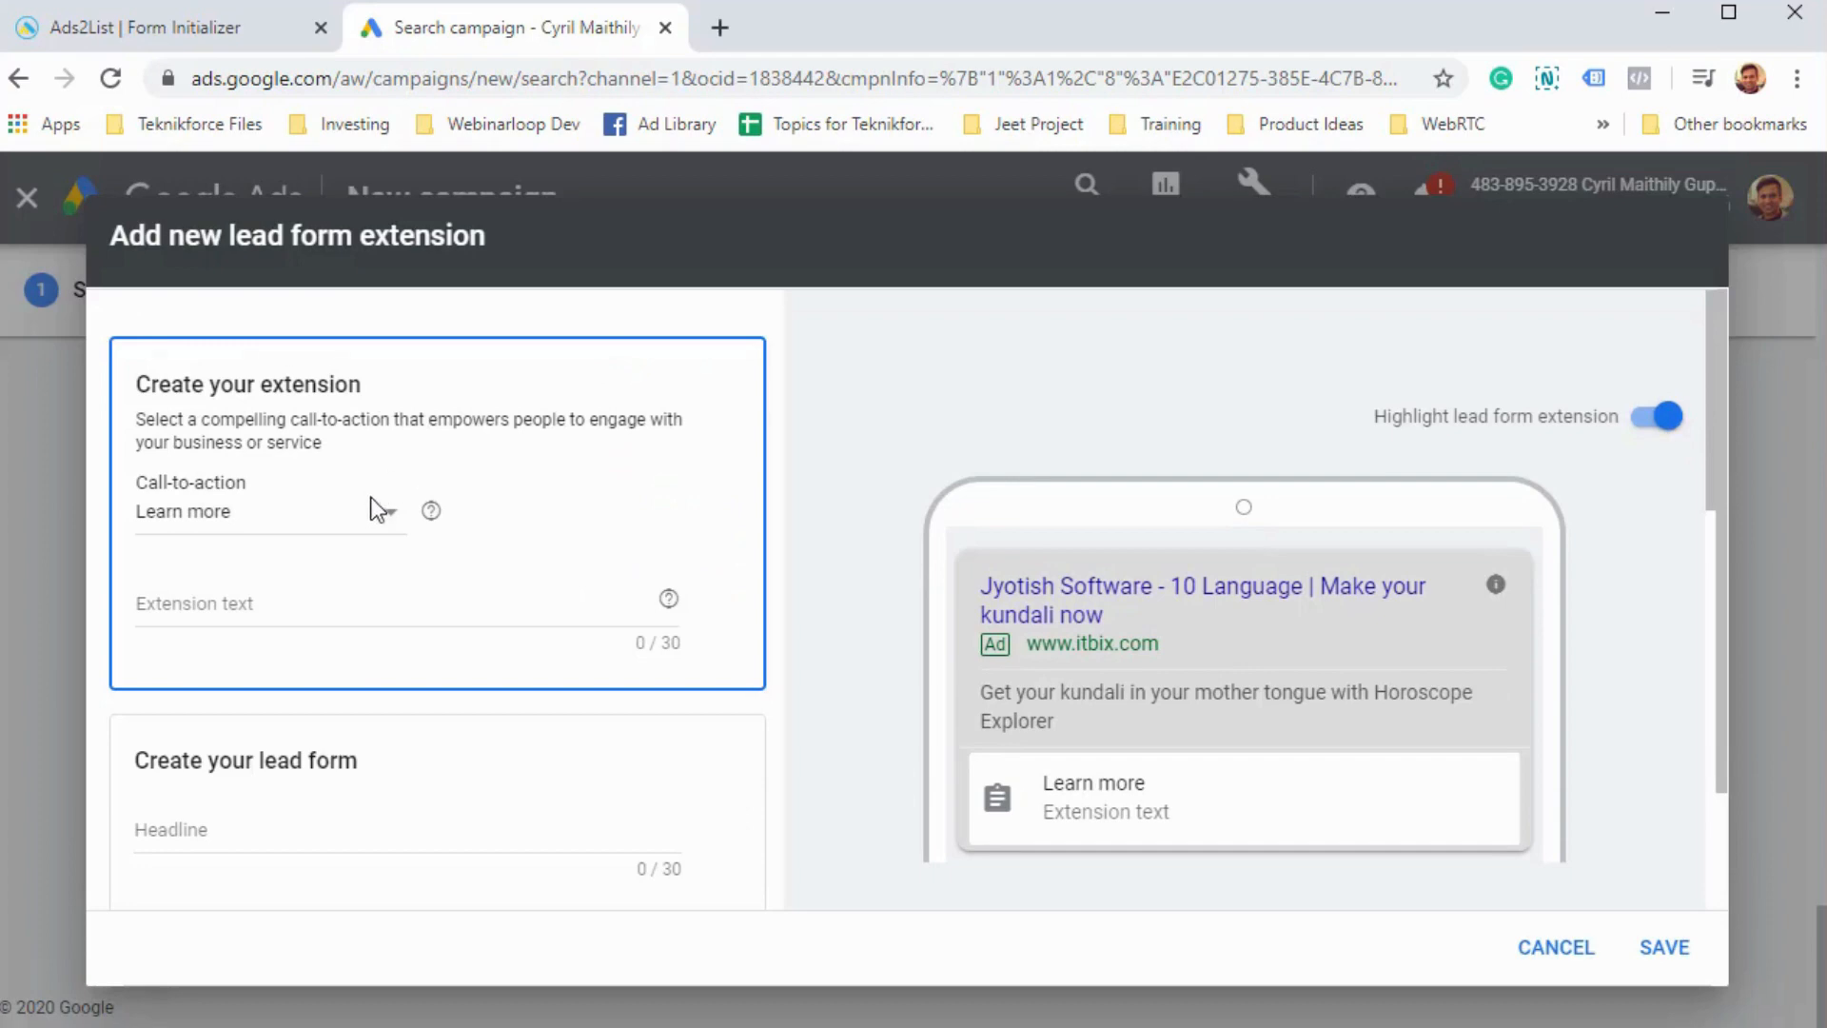
# - Set the new lead form extension's call-to-action to Sign up
pyautogui.scroll(-1, 367, 528)
pyautogui.scroll(1, 374, 541)
pyautogui.click(389, 515)
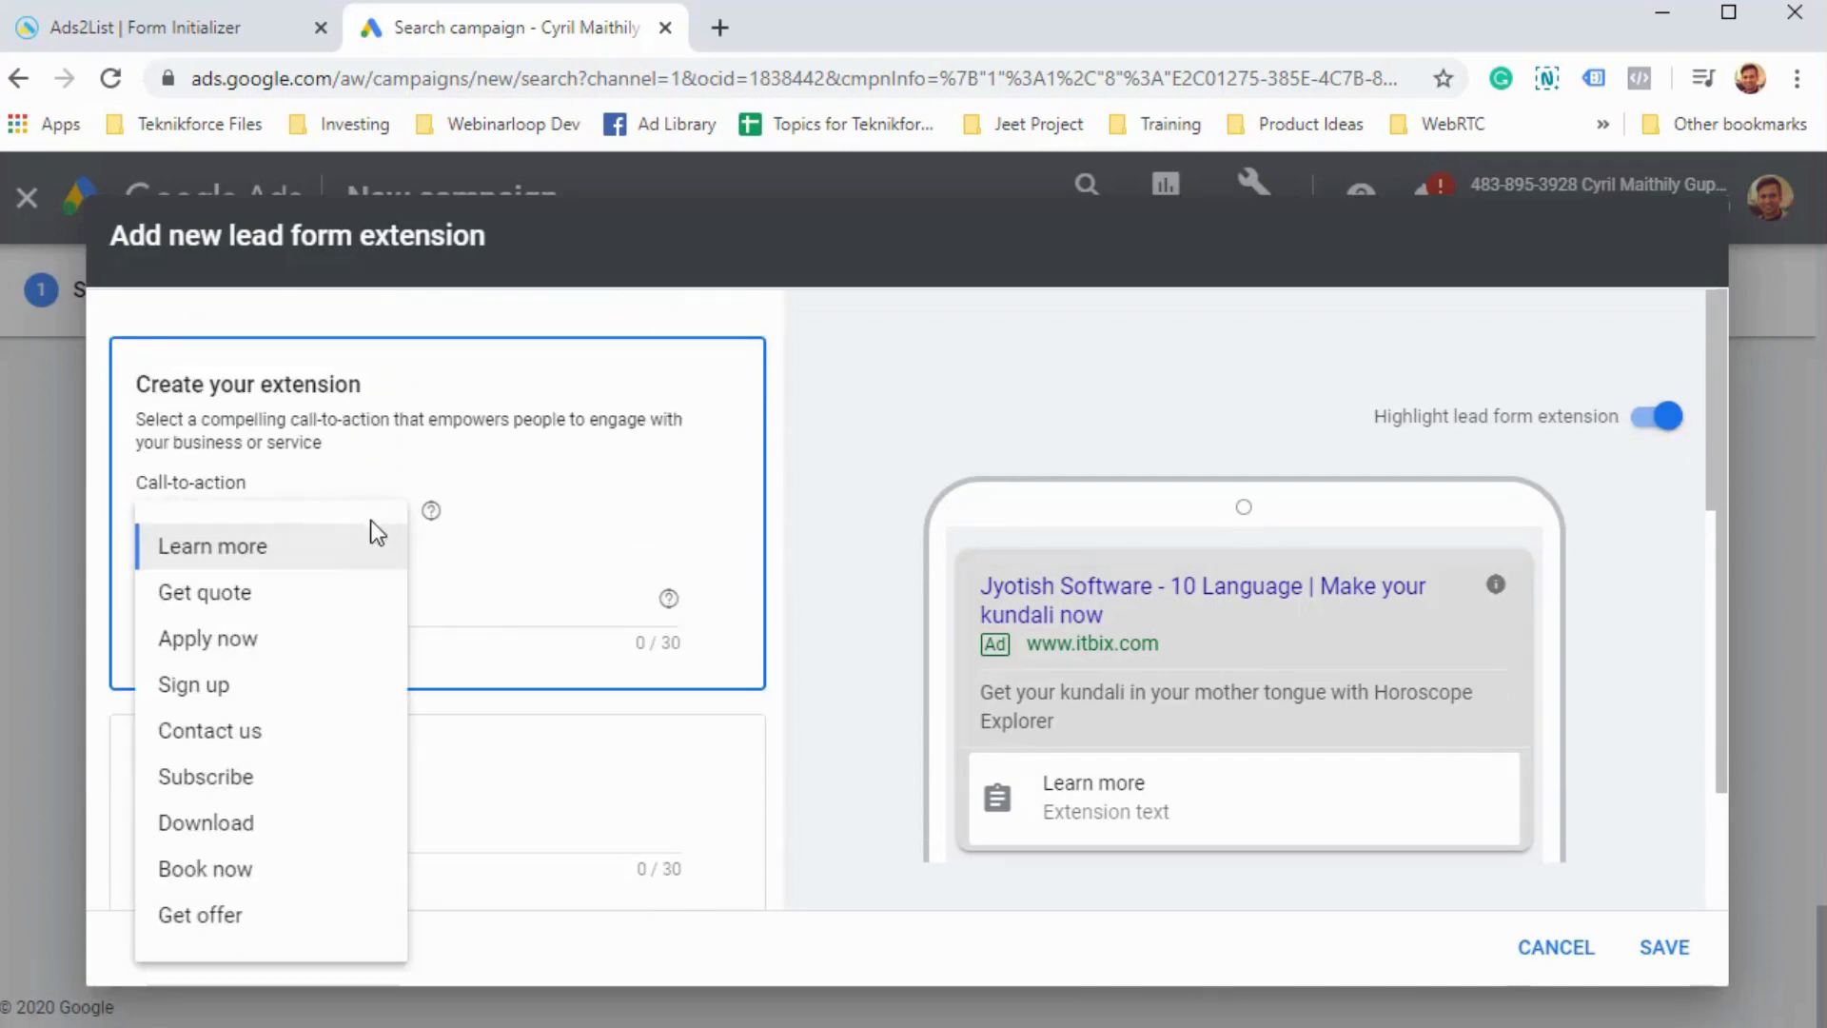
pyautogui.click(309, 709)
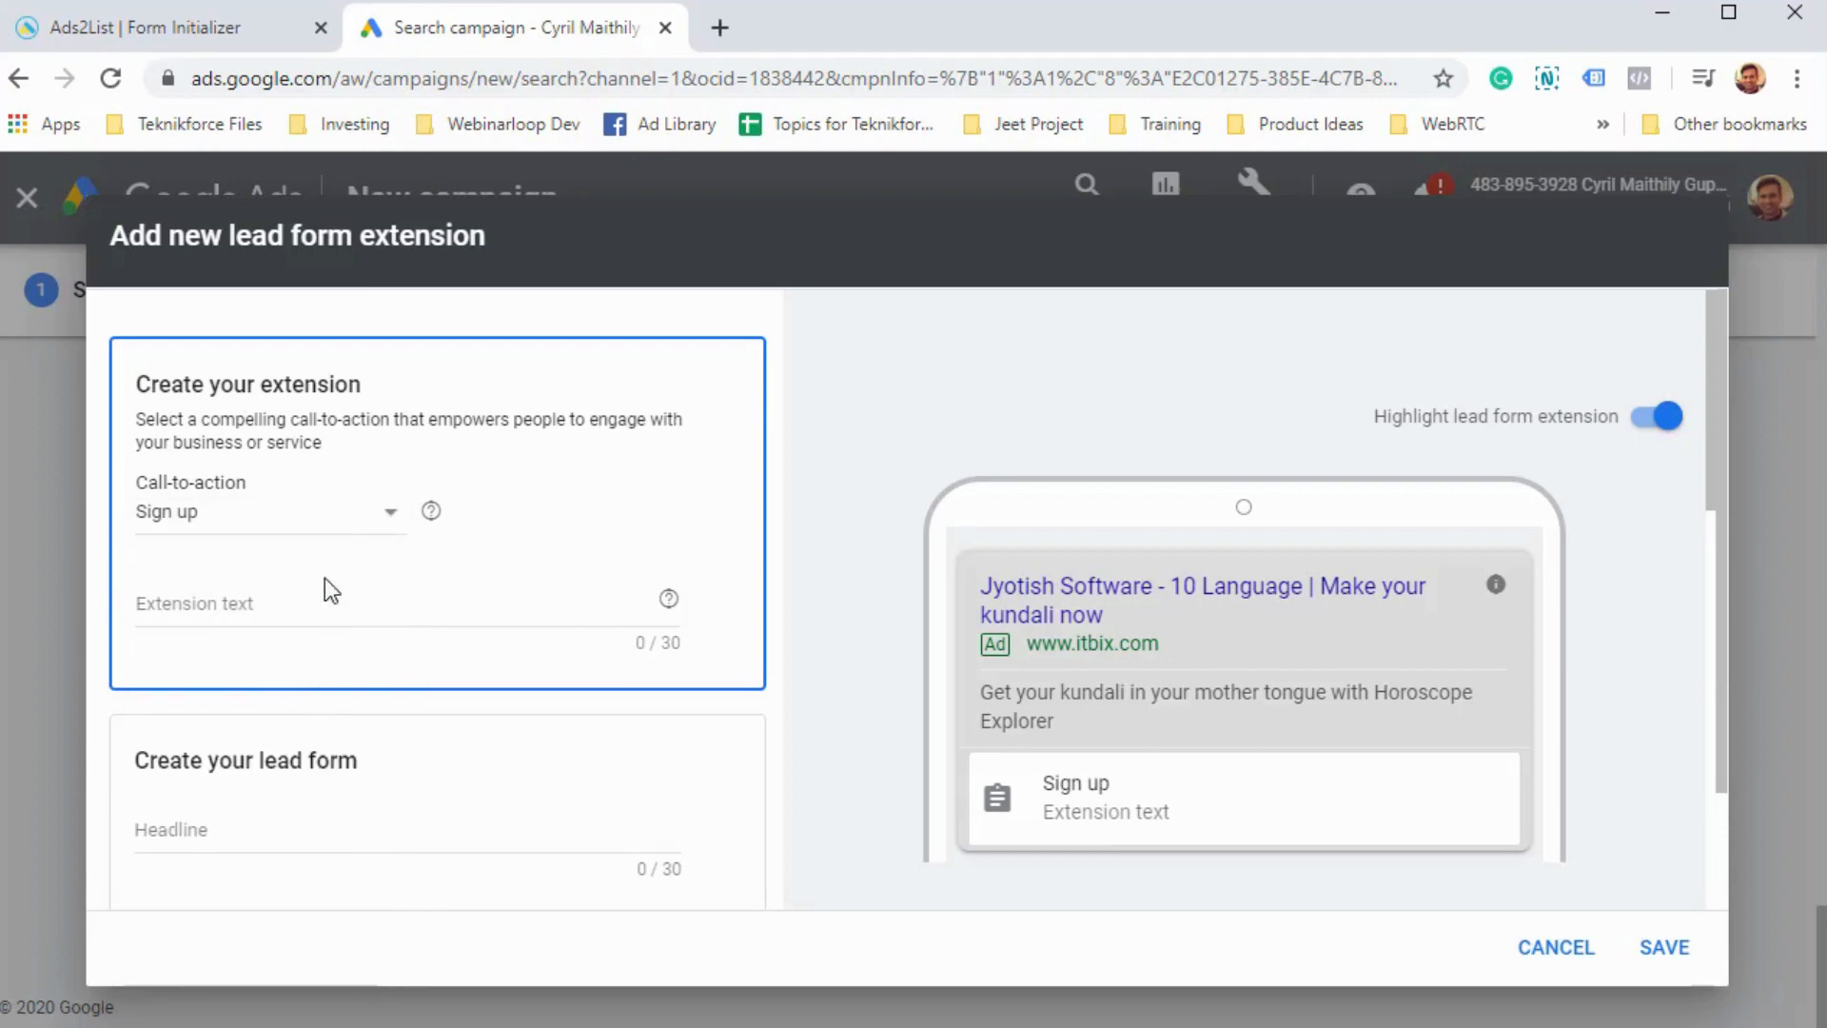
# - Change the lead form extension's call-to-action to Download
pyautogui.click(386, 519)
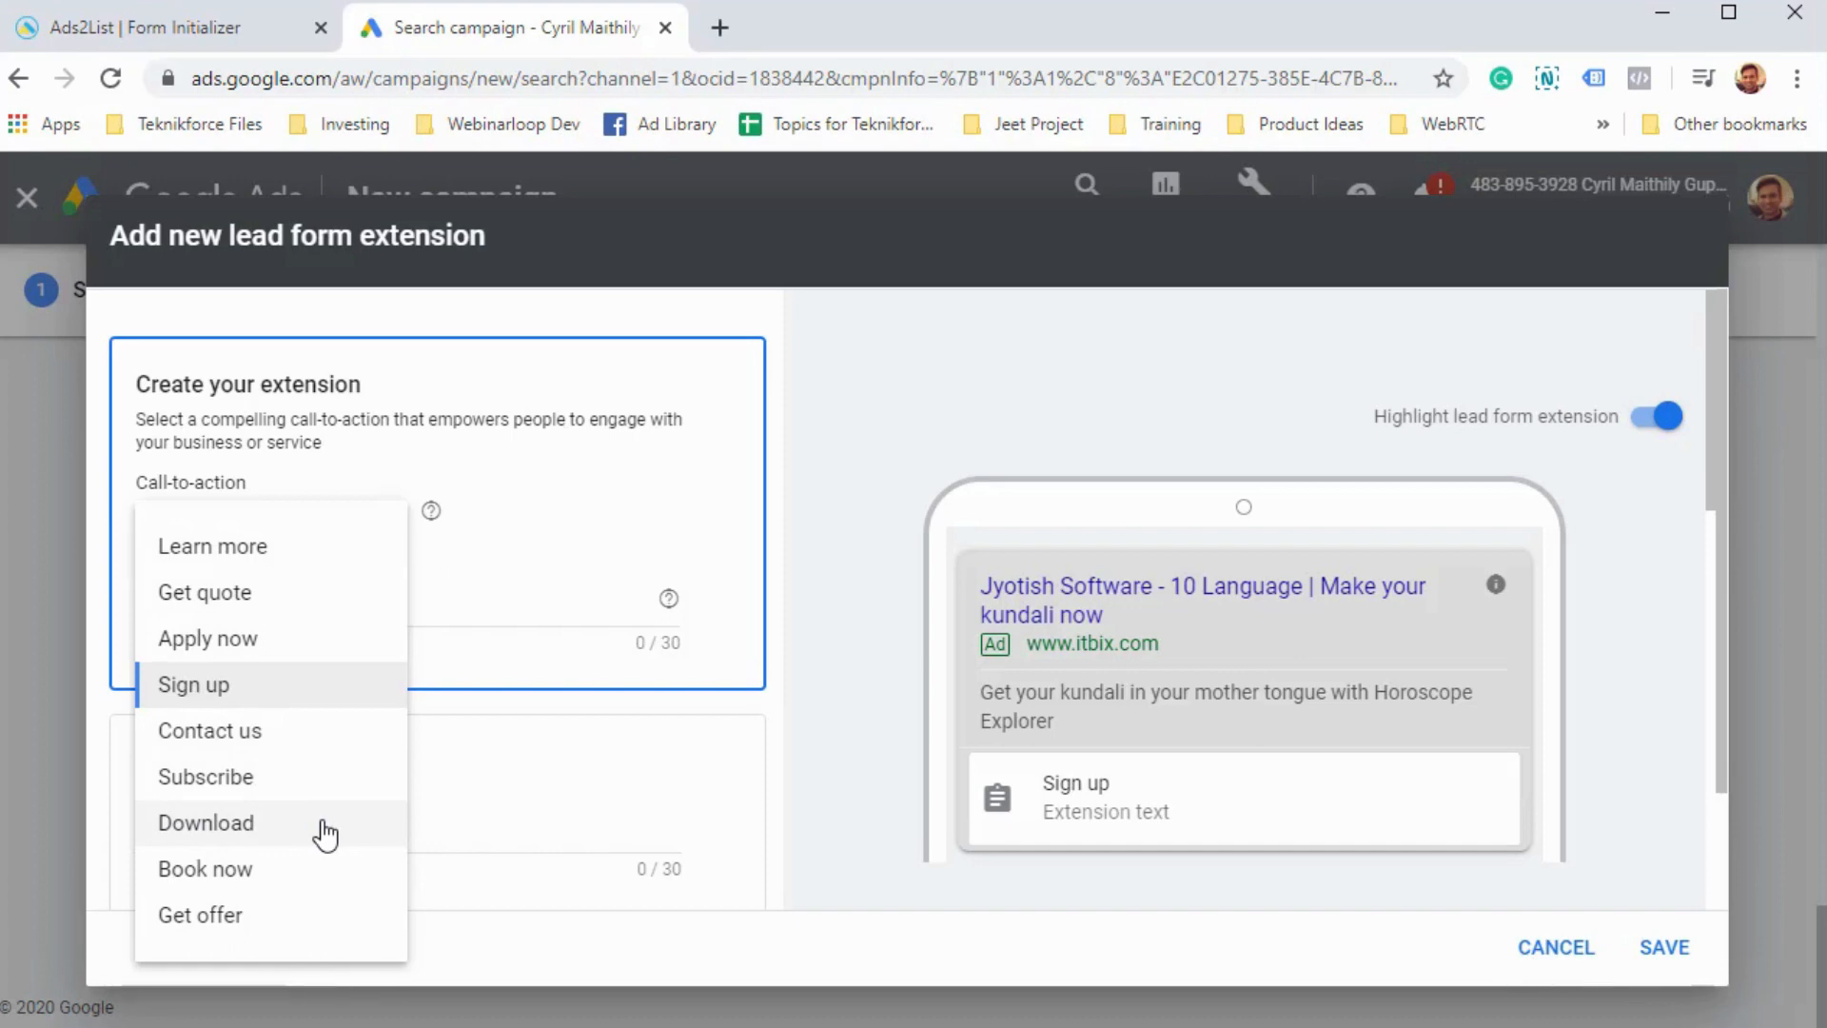
pyautogui.click(282, 834)
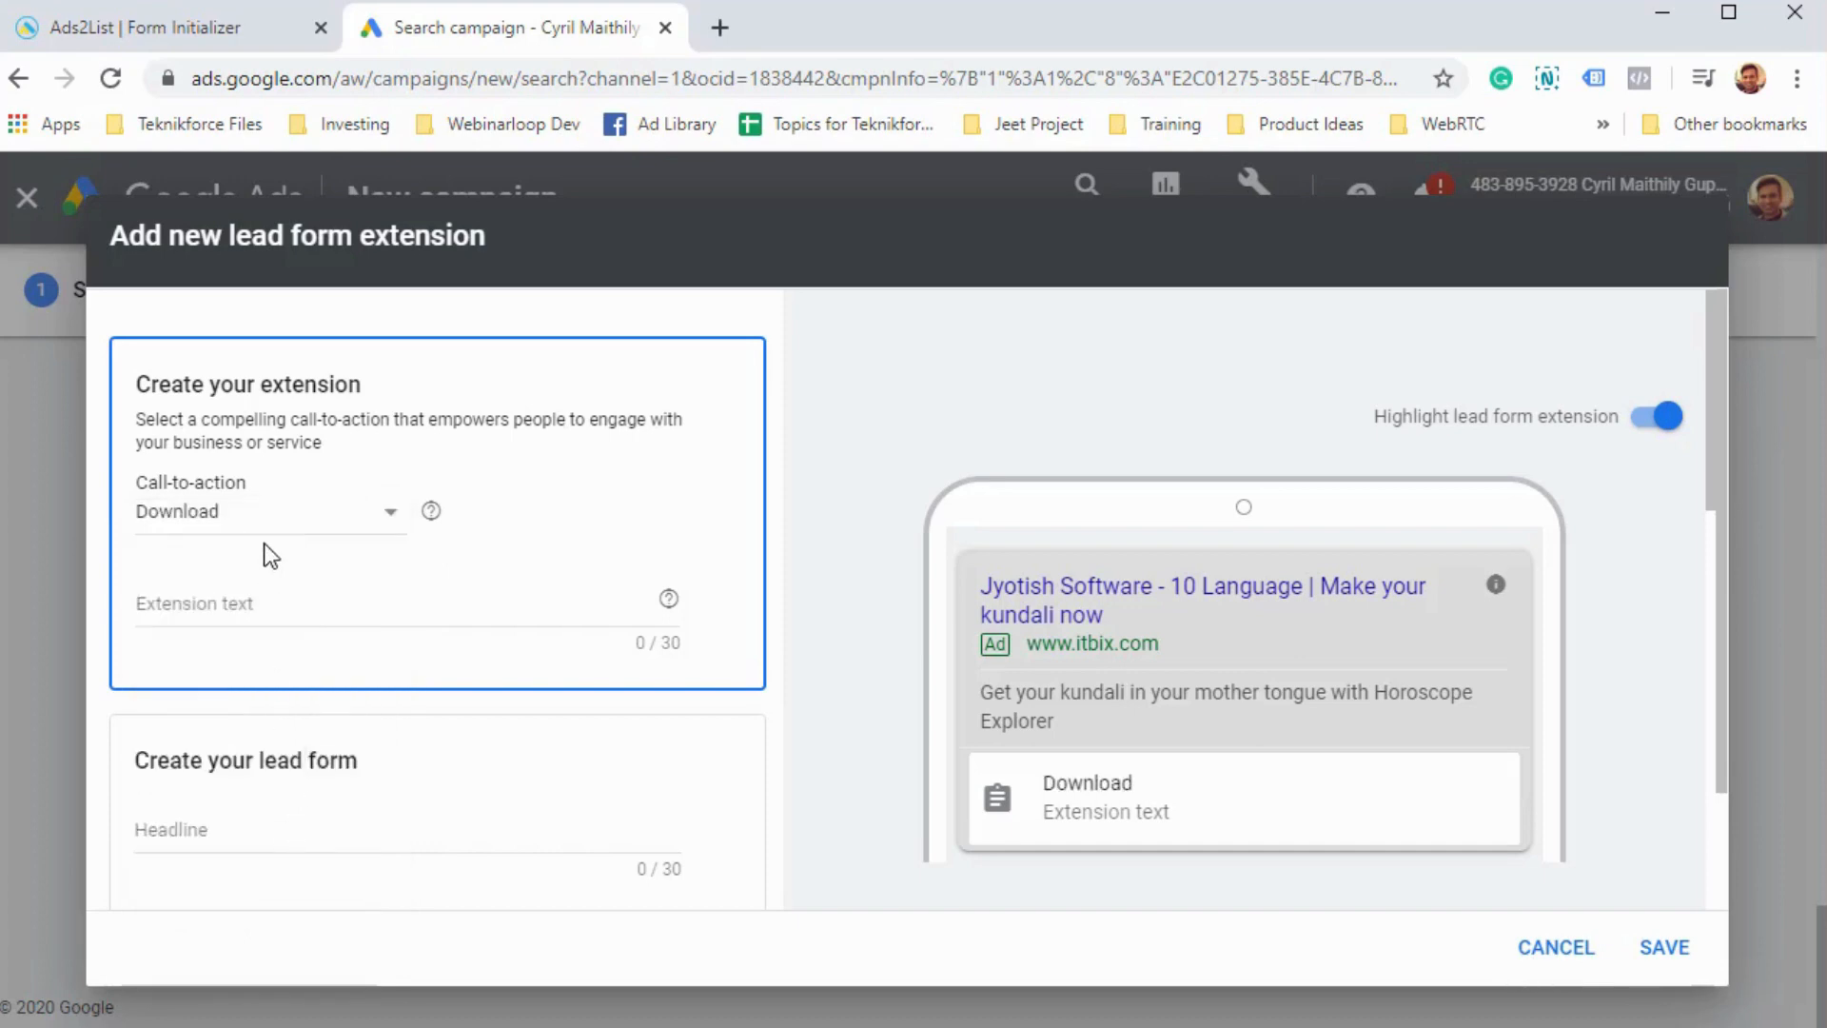
# - Set the extension's call-to-action to Sign up and its extension text to "Let's get you the access"
pyautogui.click(266, 550)
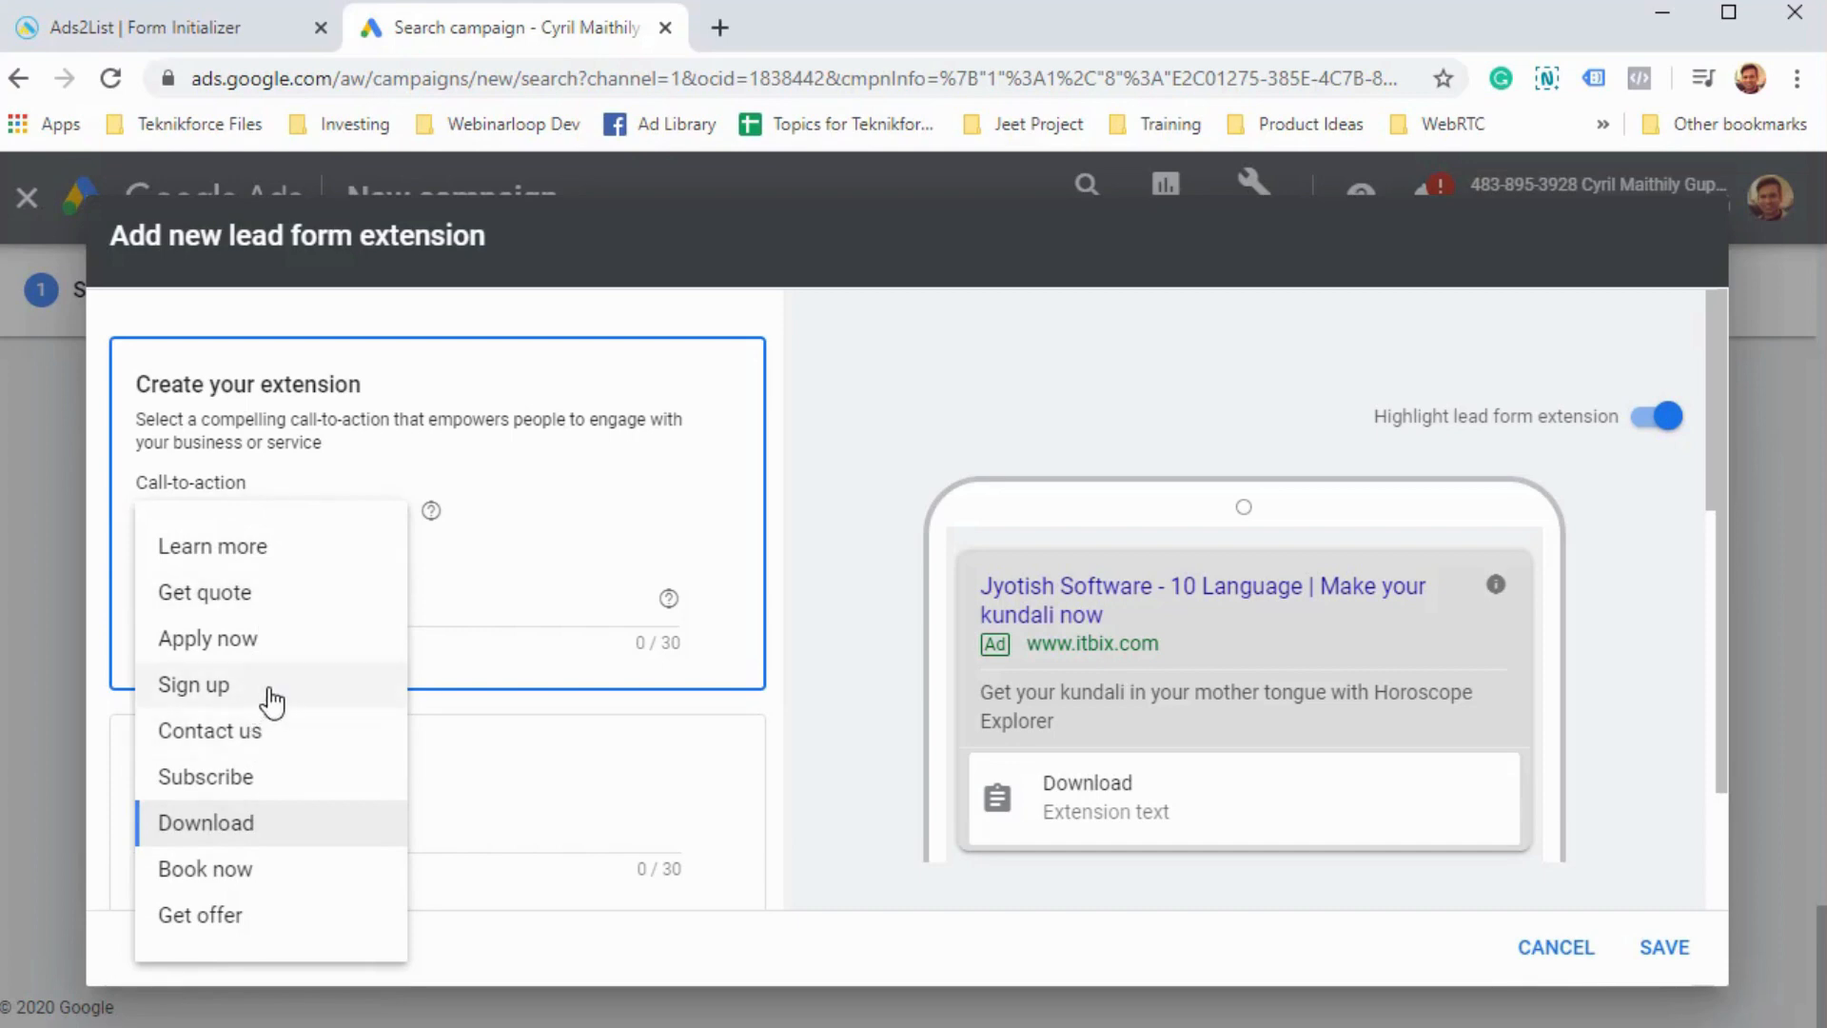
pyautogui.click(268, 690)
pyautogui.click(433, 630)
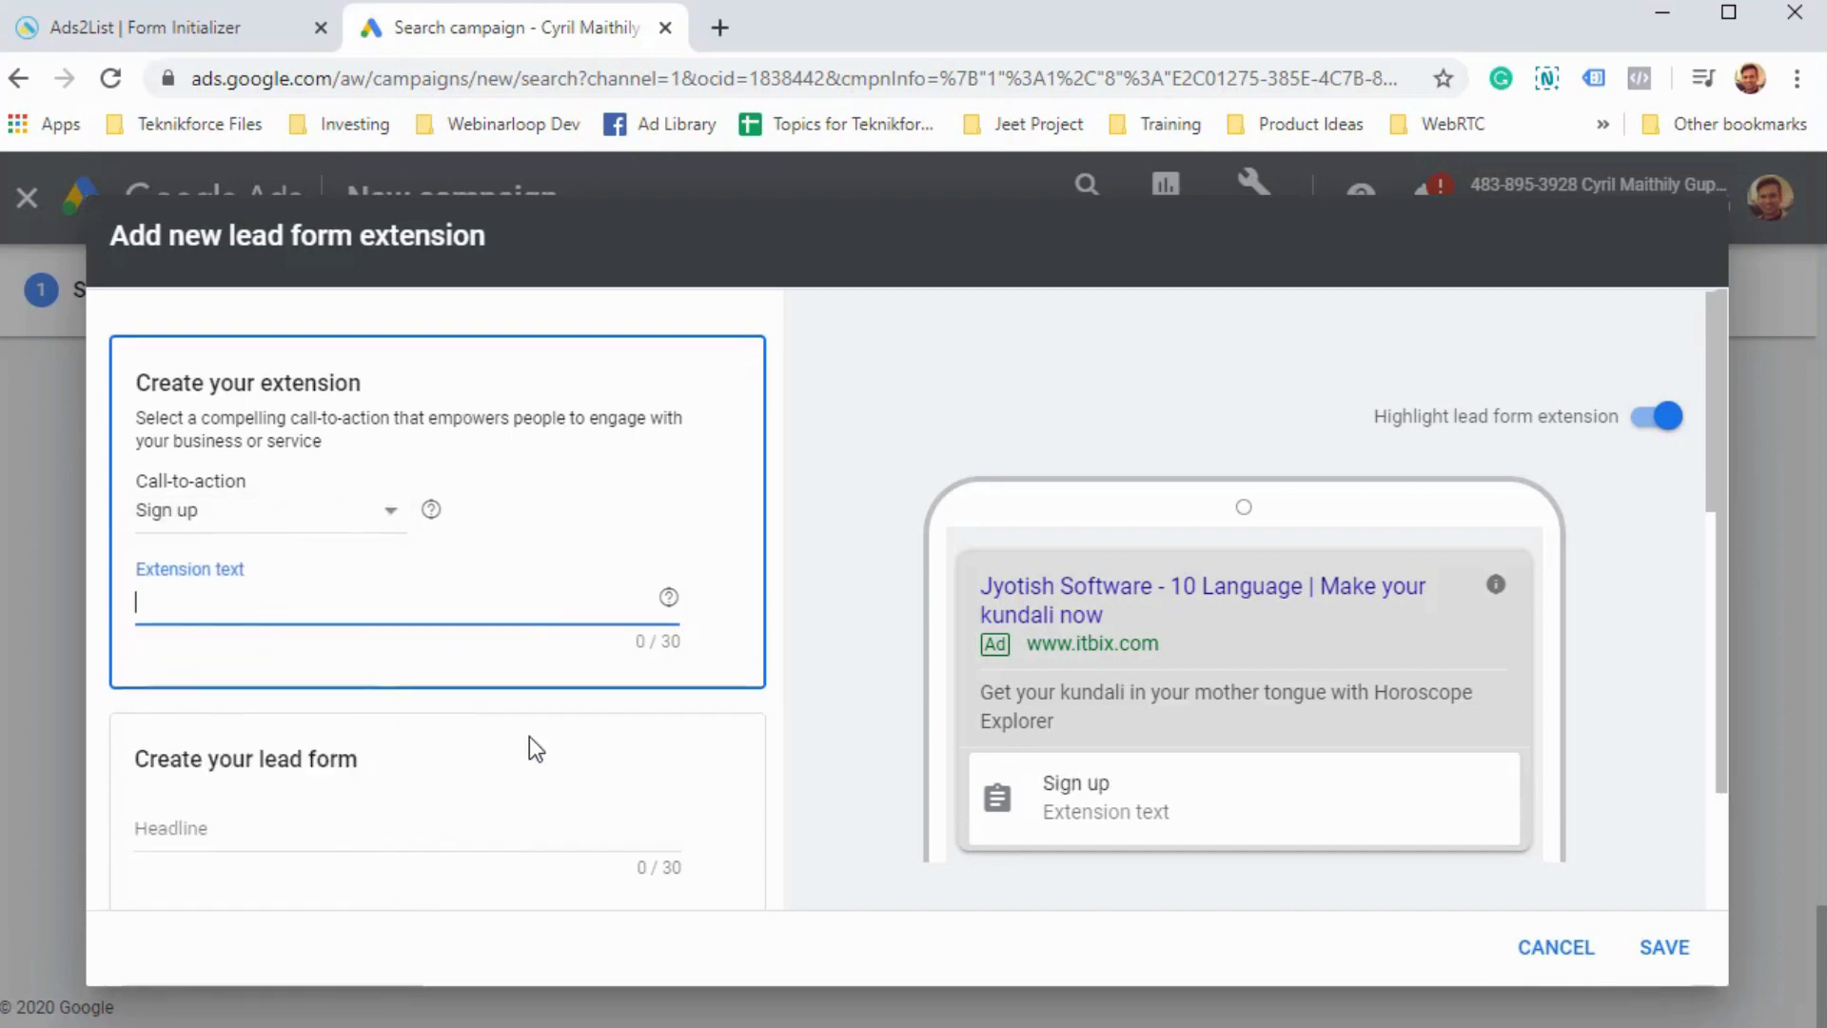
pyautogui.scroll(-2, 529, 734)
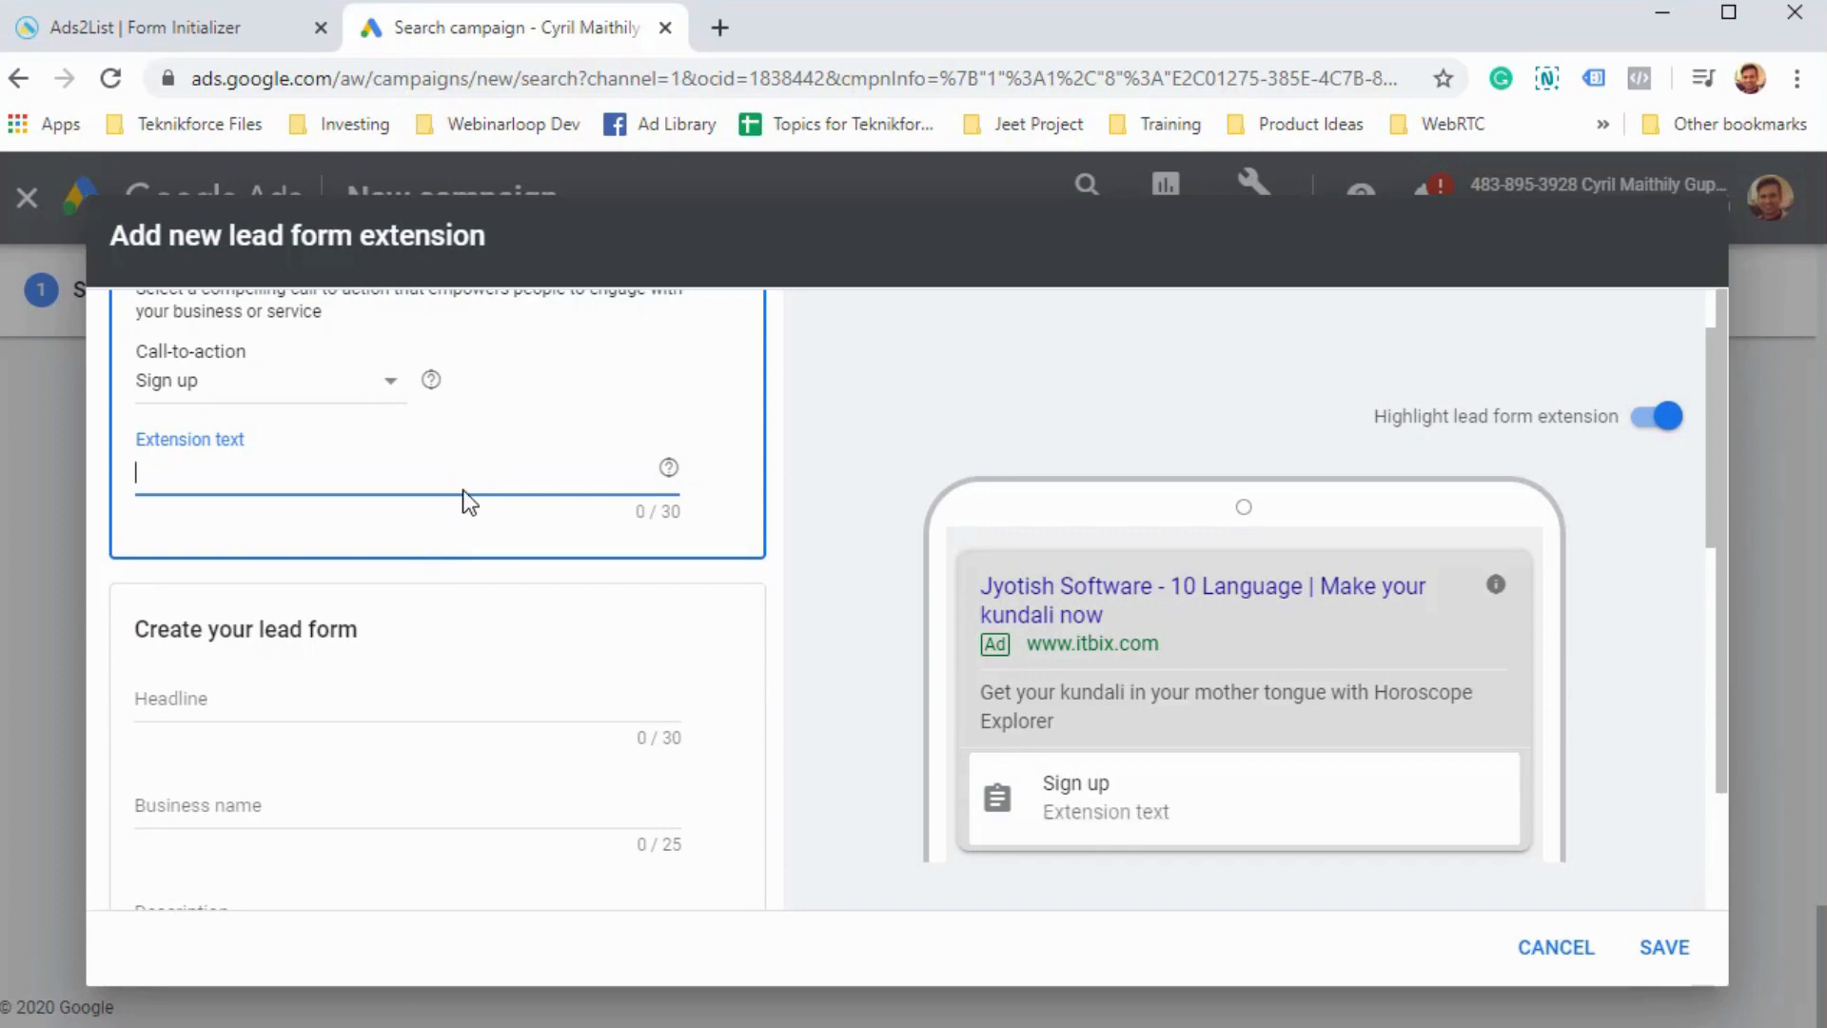
pyautogui.write('F')
pyautogui.press('BackSpace')
pyautogui.write("Let's g")
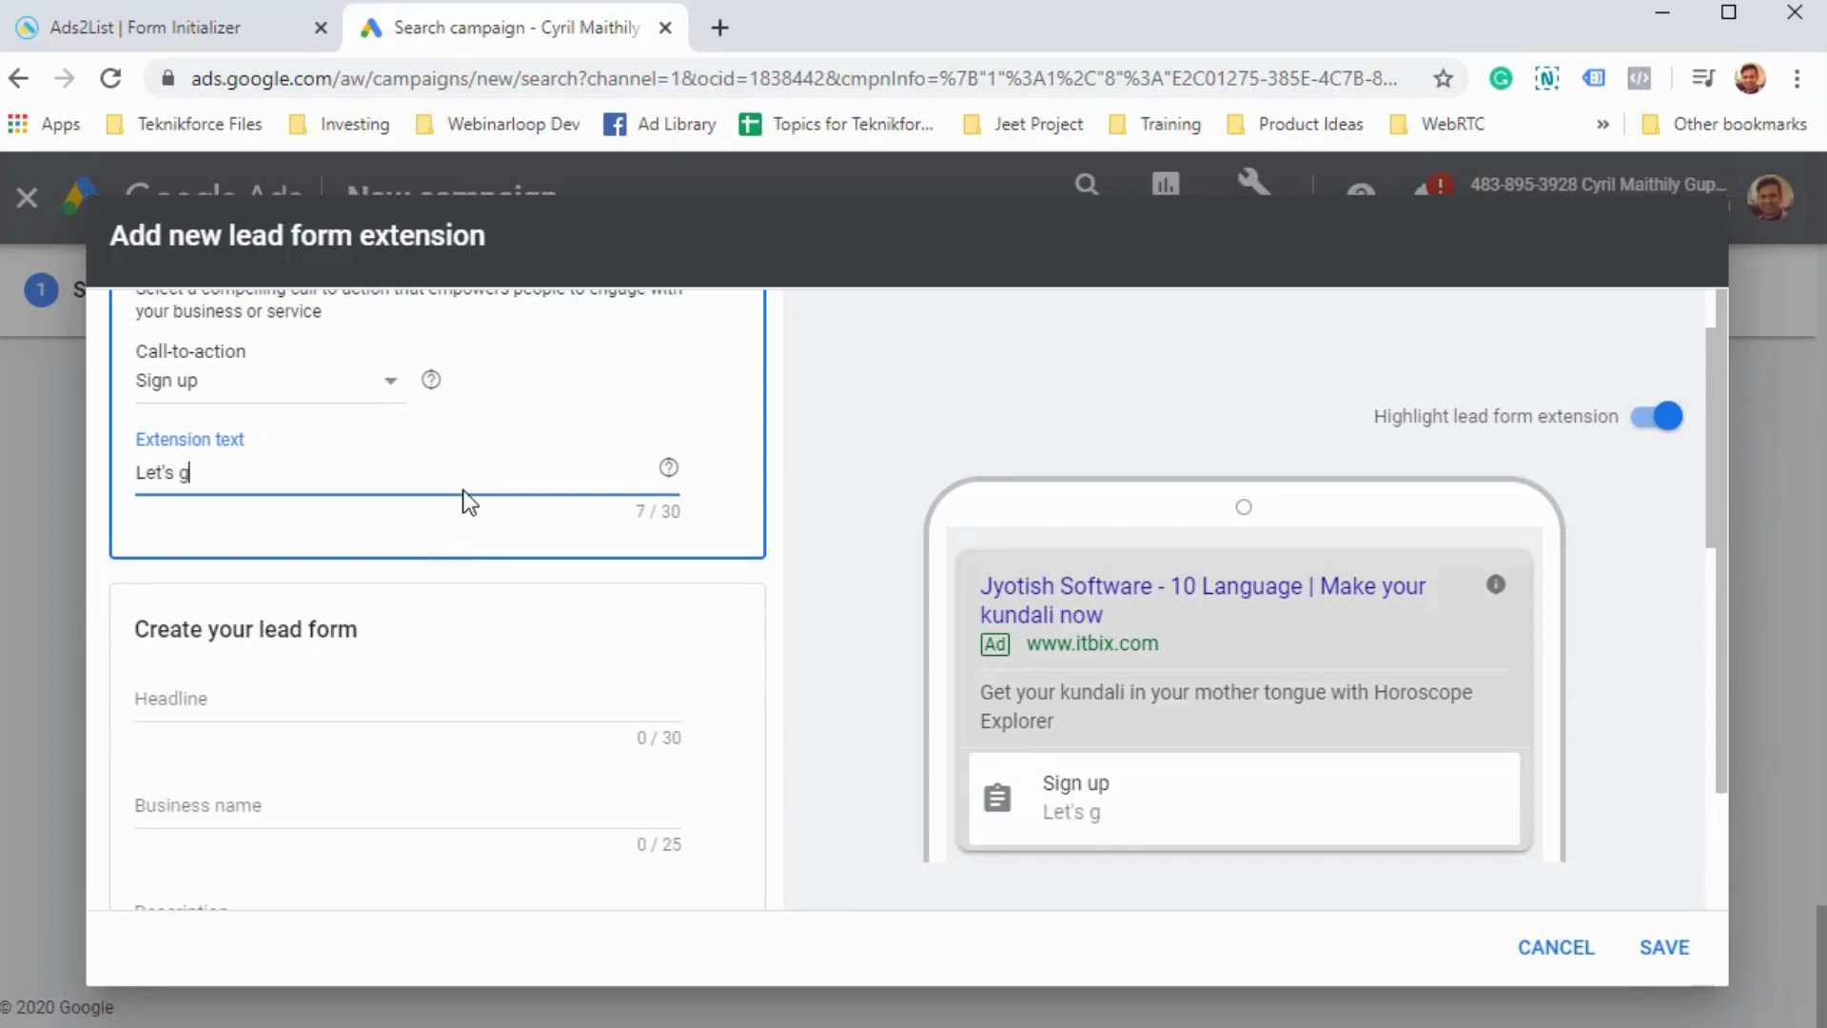
pyautogui.write('et you the access ri')
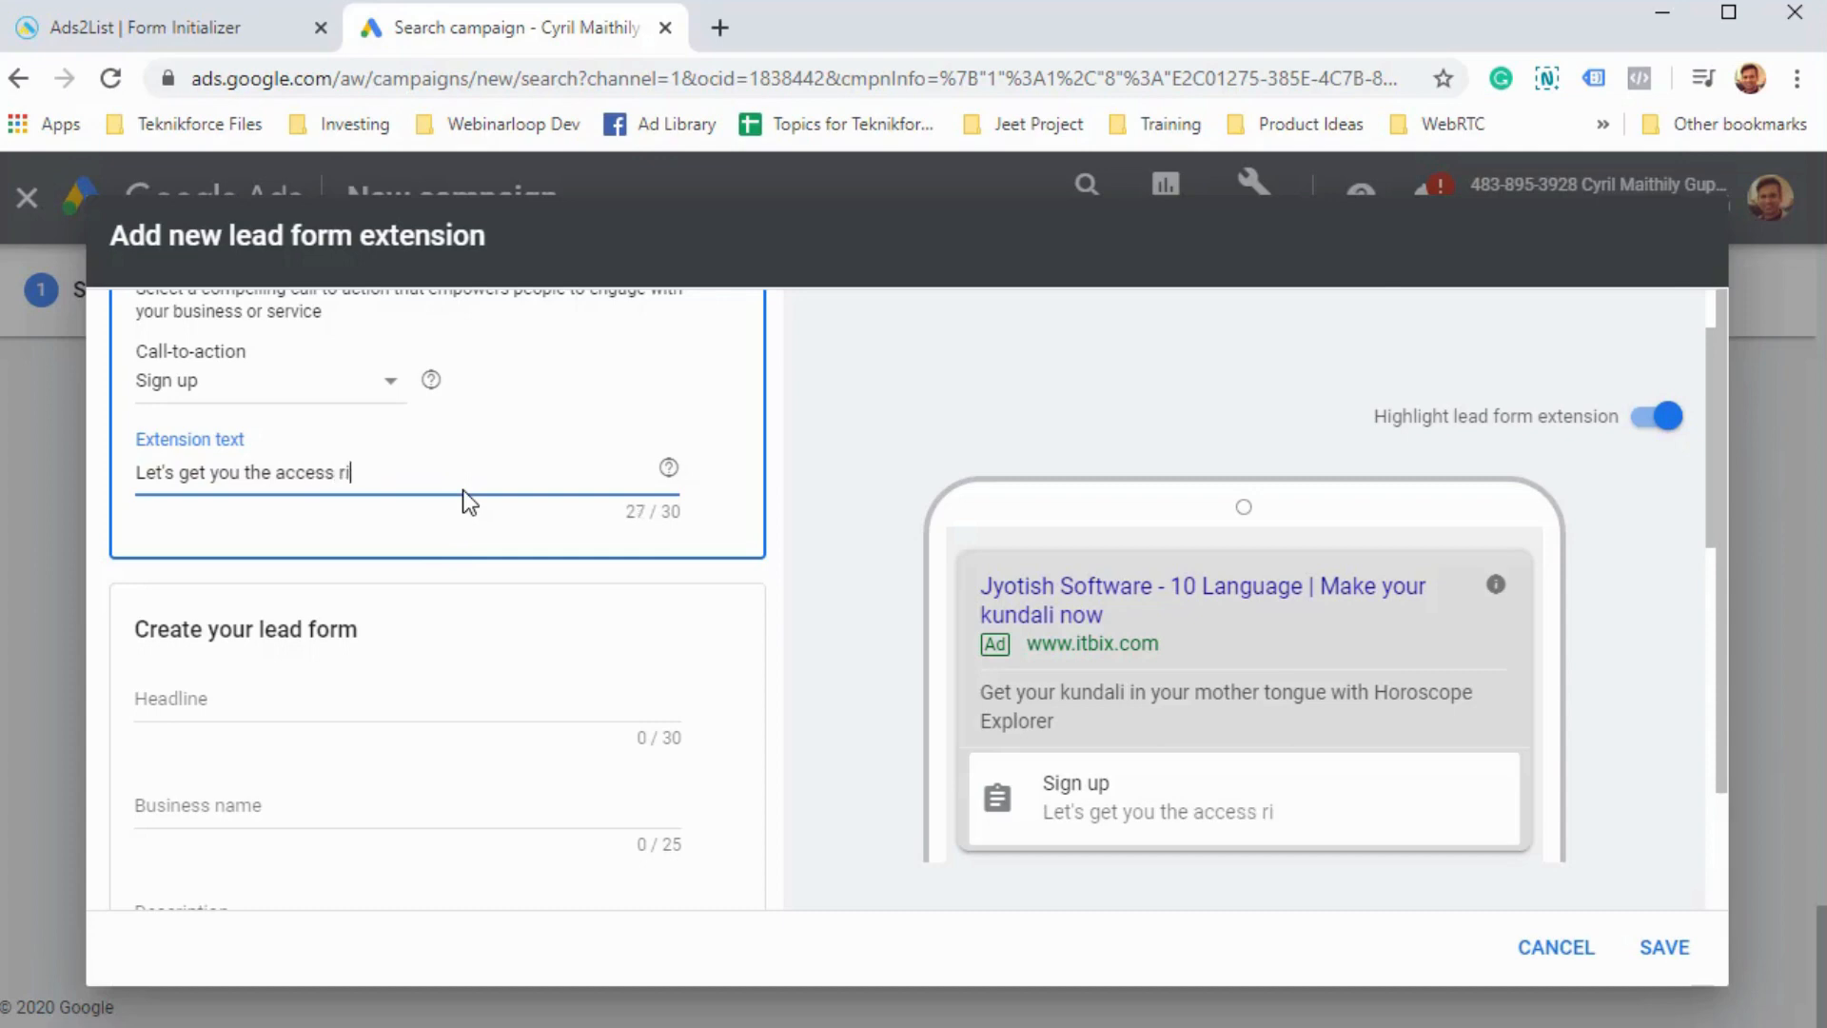
pyautogui.write('ght away!')
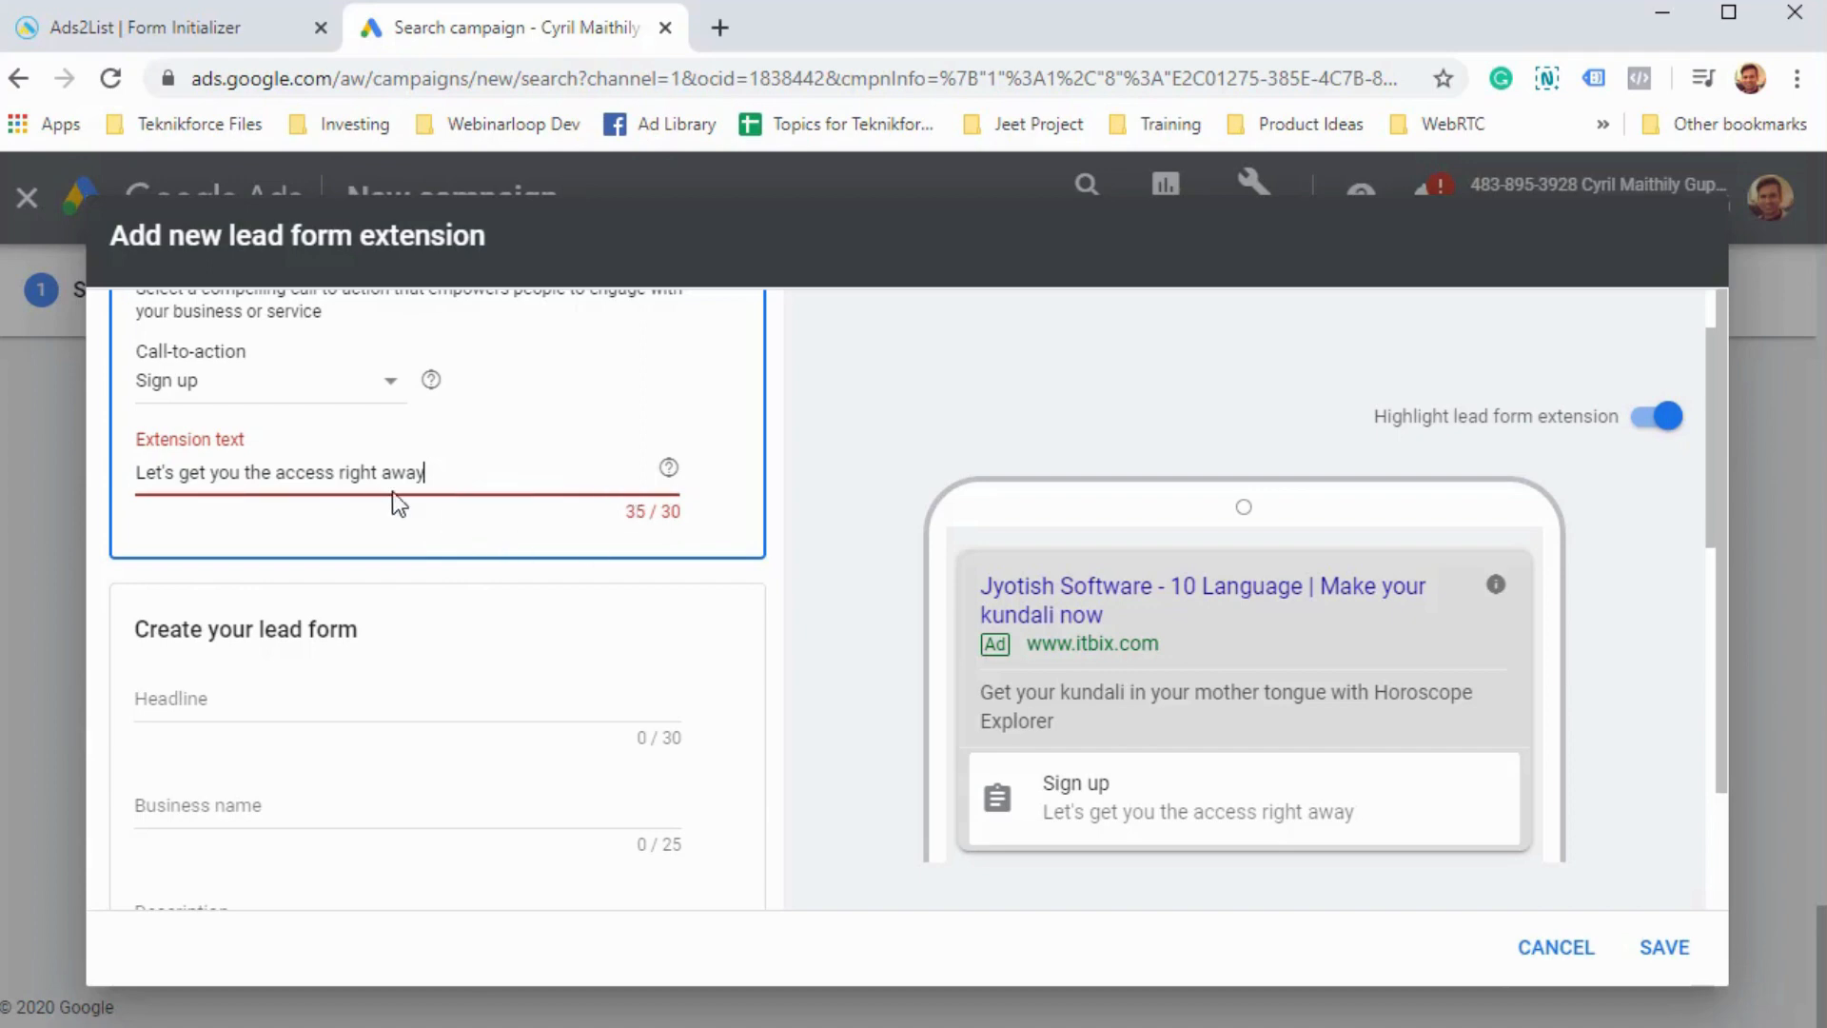
pyautogui.moveTo(339, 473); pyautogui.dragTo(1389, 351)
pyautogui.press('BackSpace')
# - Enter "Subscribe to your free offer and get" as the lead form's headline
pyautogui.click(415, 704)
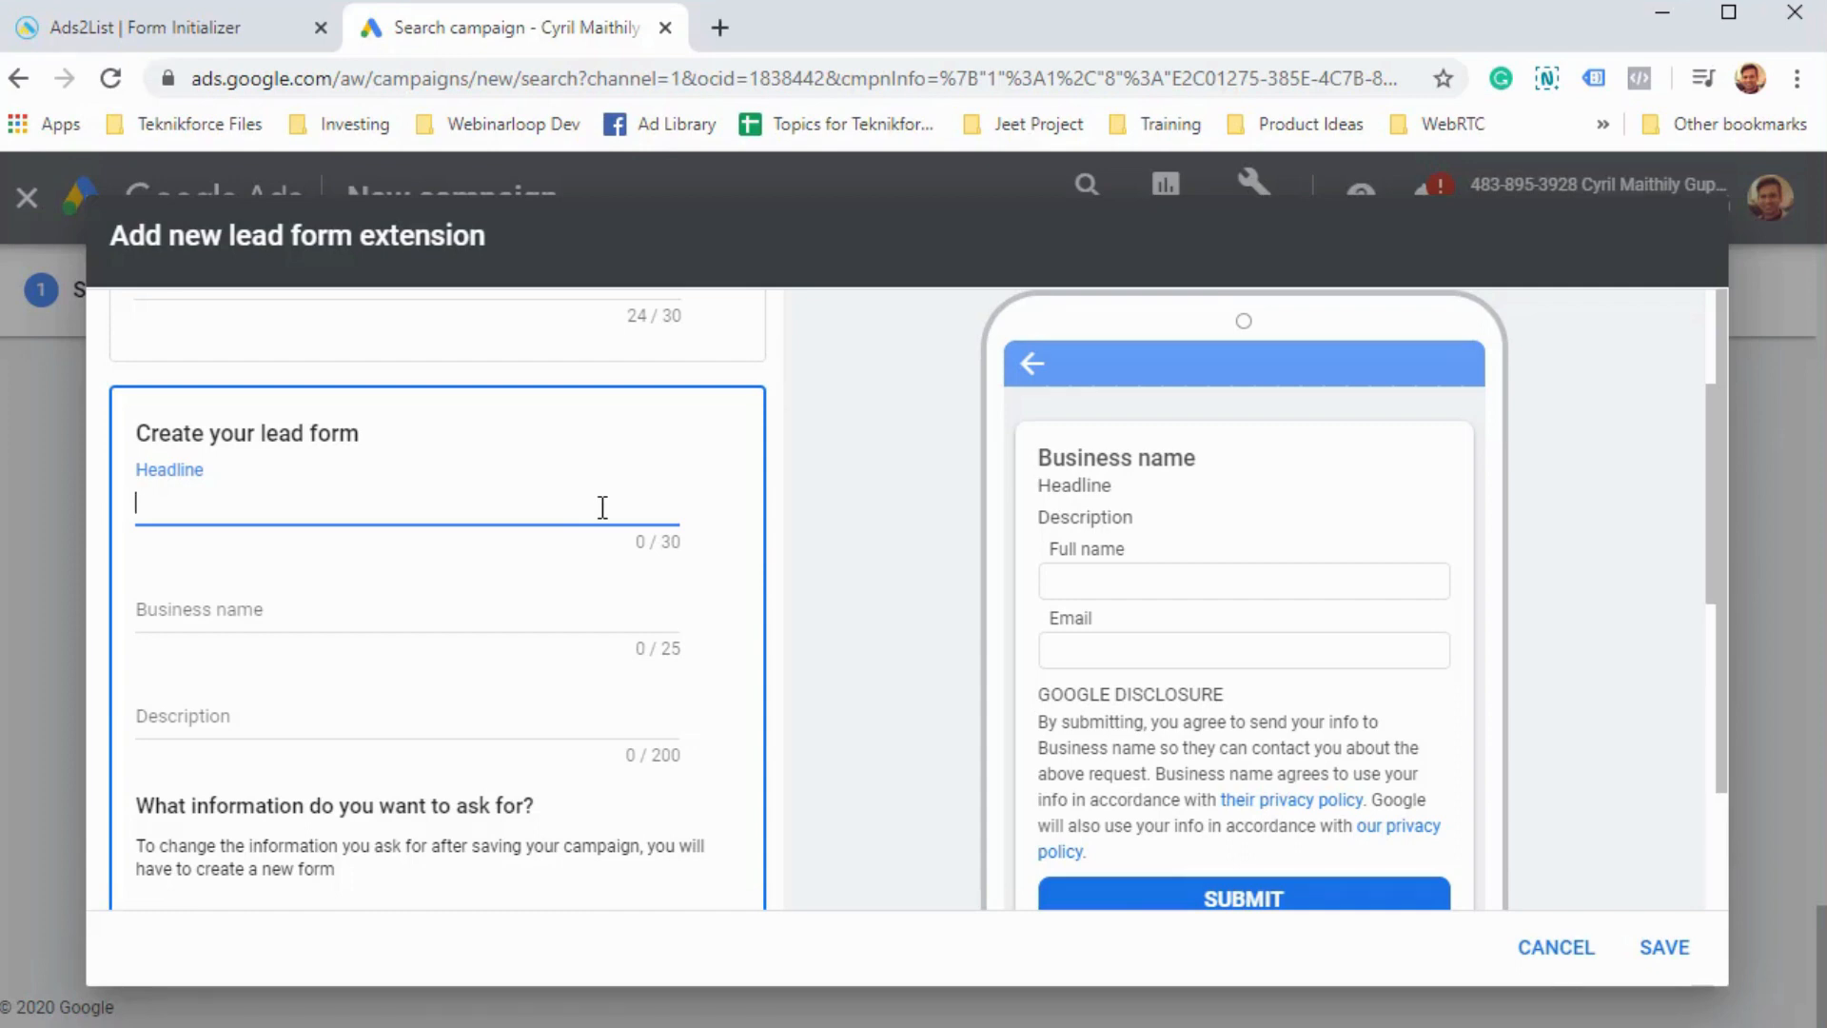
pyautogui.write('Subcsribe t')
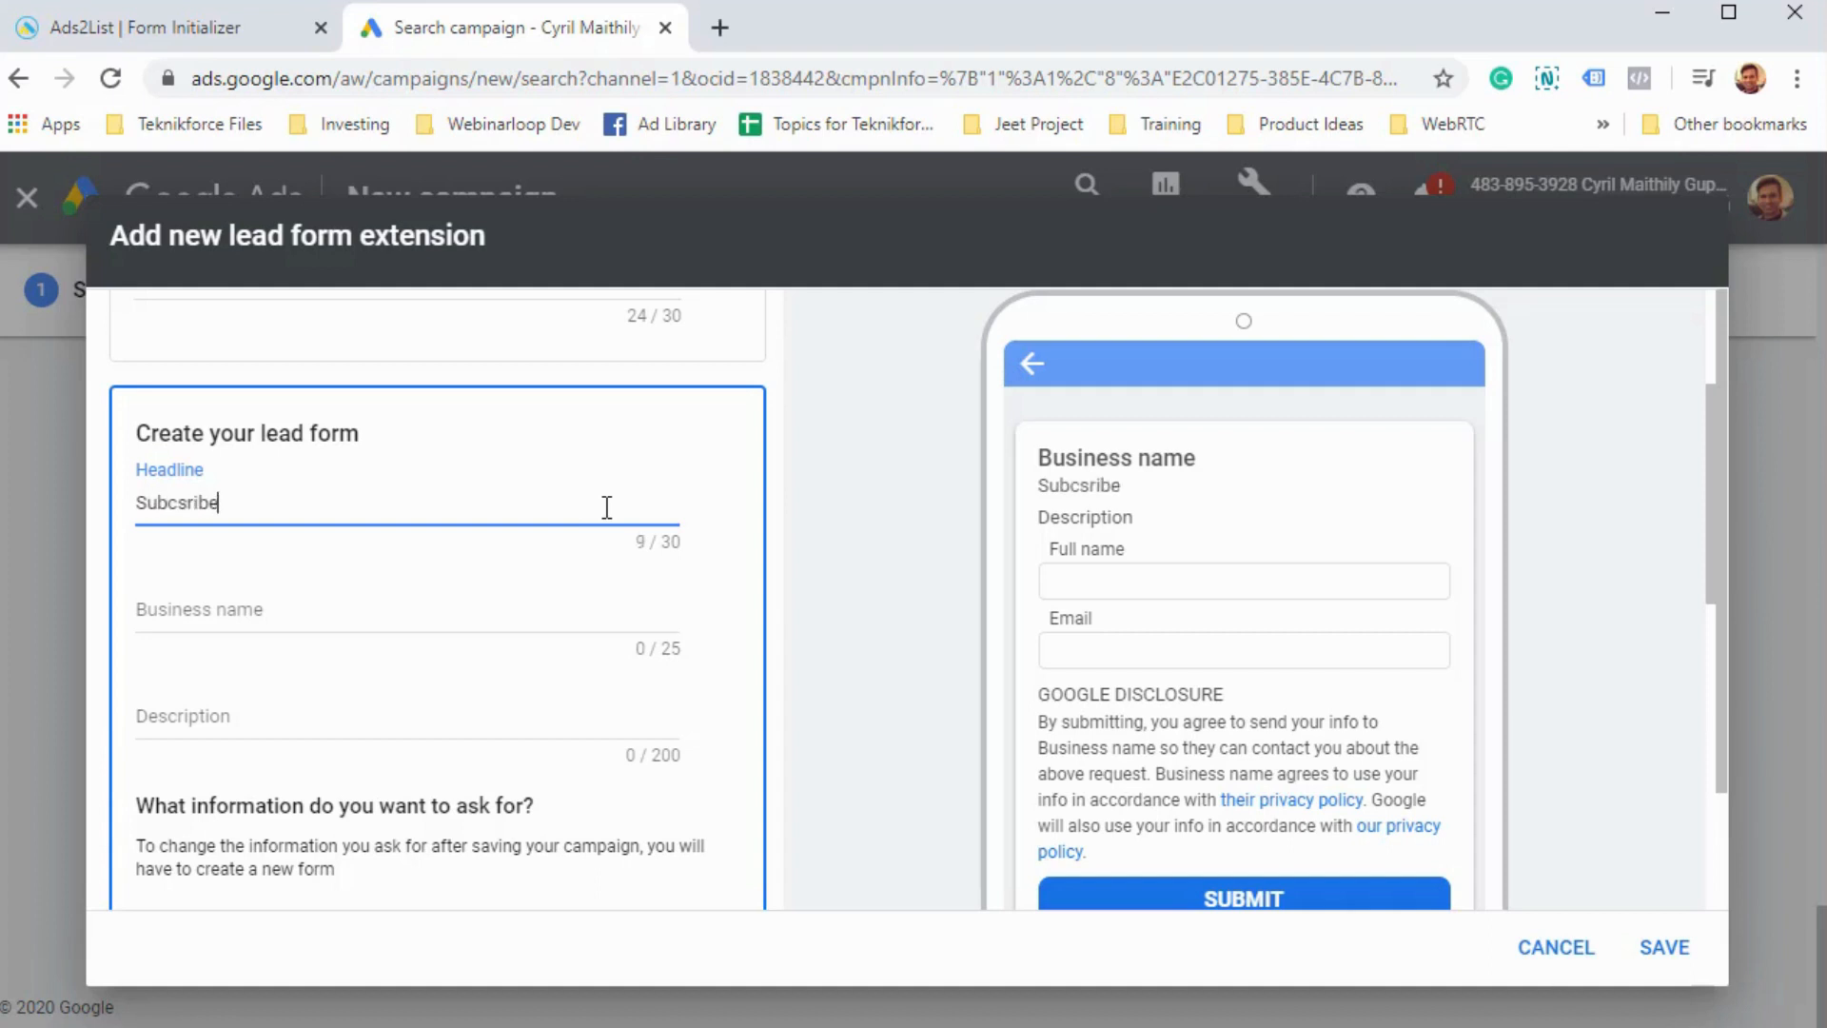
pyautogui.press('BackSpace')
pyautogui.press('BackSpace')
pyautogui.press('BackSpace')
pyautogui.press('BackSpace')
pyautogui.press('BackSpace')
pyautogui.press('BackSpace')
pyautogui.press('BackSpace')
pyautogui.press('BackSpace')
pyautogui.write('scribe to your fe')
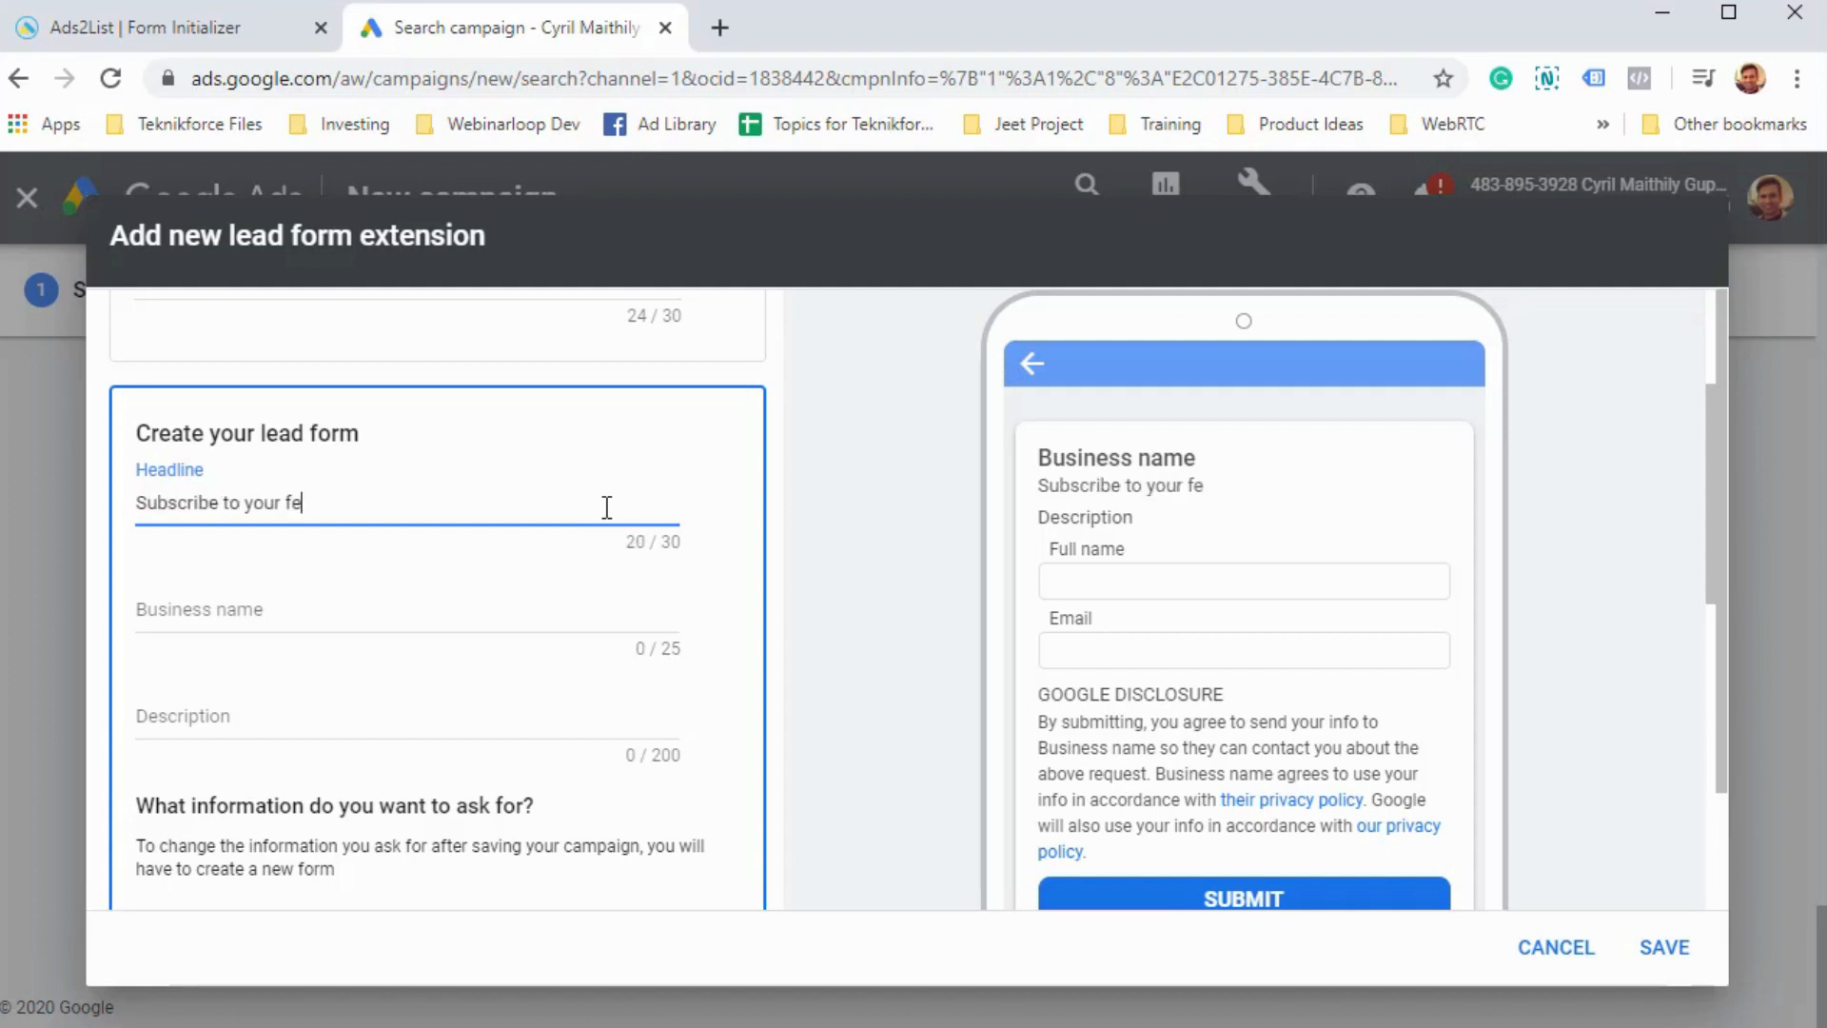
pyautogui.press('BackSpace')
pyautogui.write('ree offer and get')
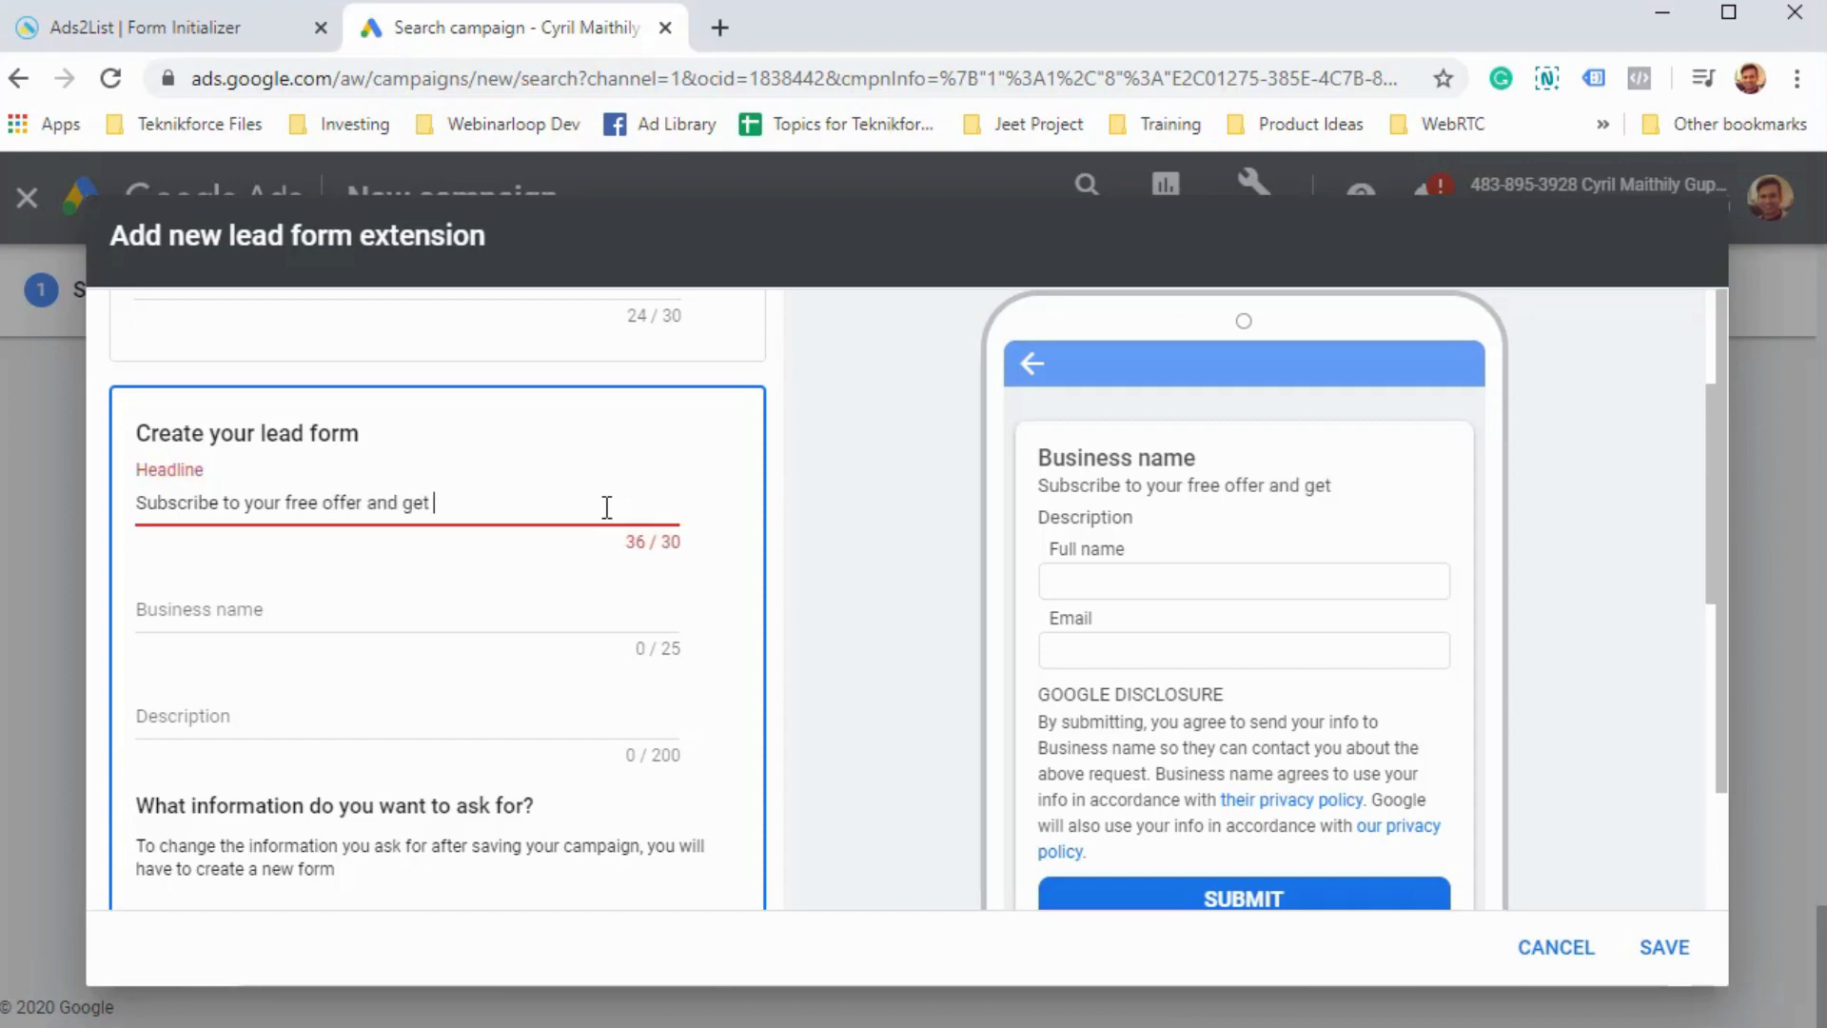
# - Replace the lead form's headline with "Get access instantly"
pyautogui.hotkey('ctrl', 'shift', 'Left')
pyautogui.hotkey('ctrl', 'shift', 'Left')
pyautogui.hotkey('ctrl', 'shift', 'Left')
pyautogui.hotkey('ctrl', 'shift', 'Left')
pyautogui.hotkey('ctrl', 'shift', 'Left')
pyautogui.hotkey('ctrl', 'shift', 'Left')
pyautogui.hotkey('ctrl', 'shift', 'Left')
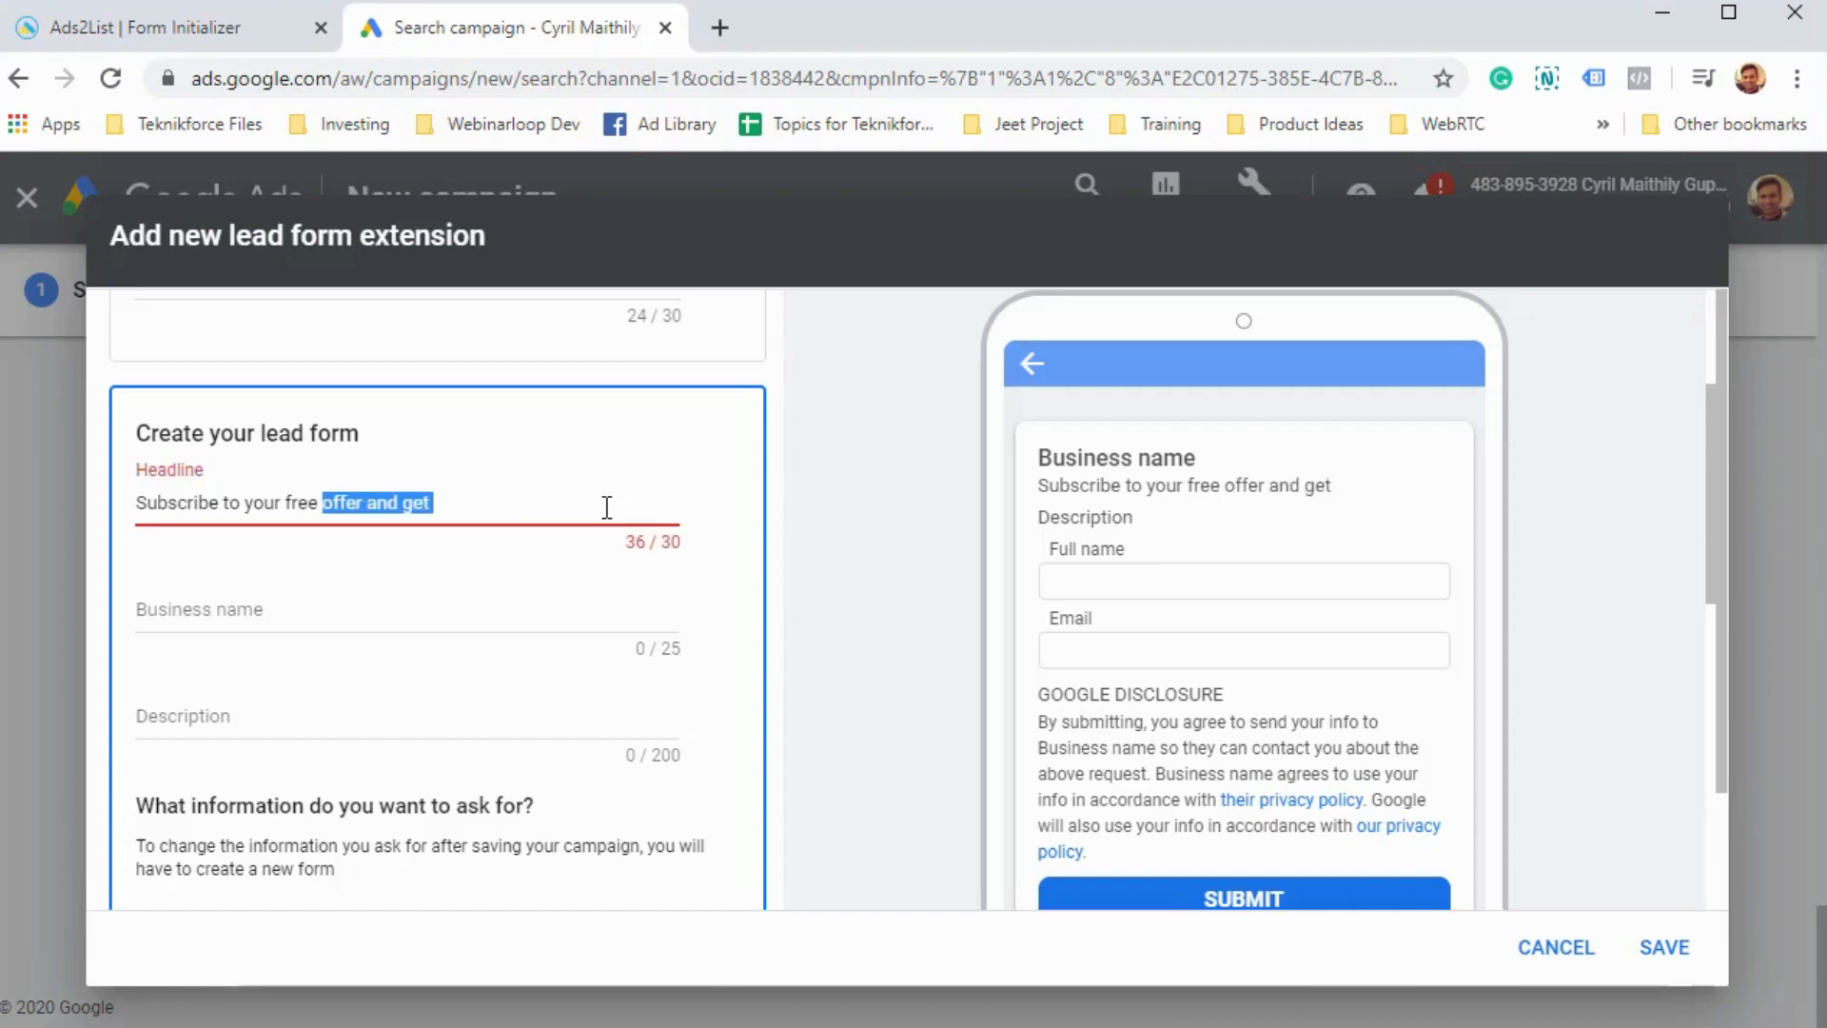
pyautogui.write('Get acc')
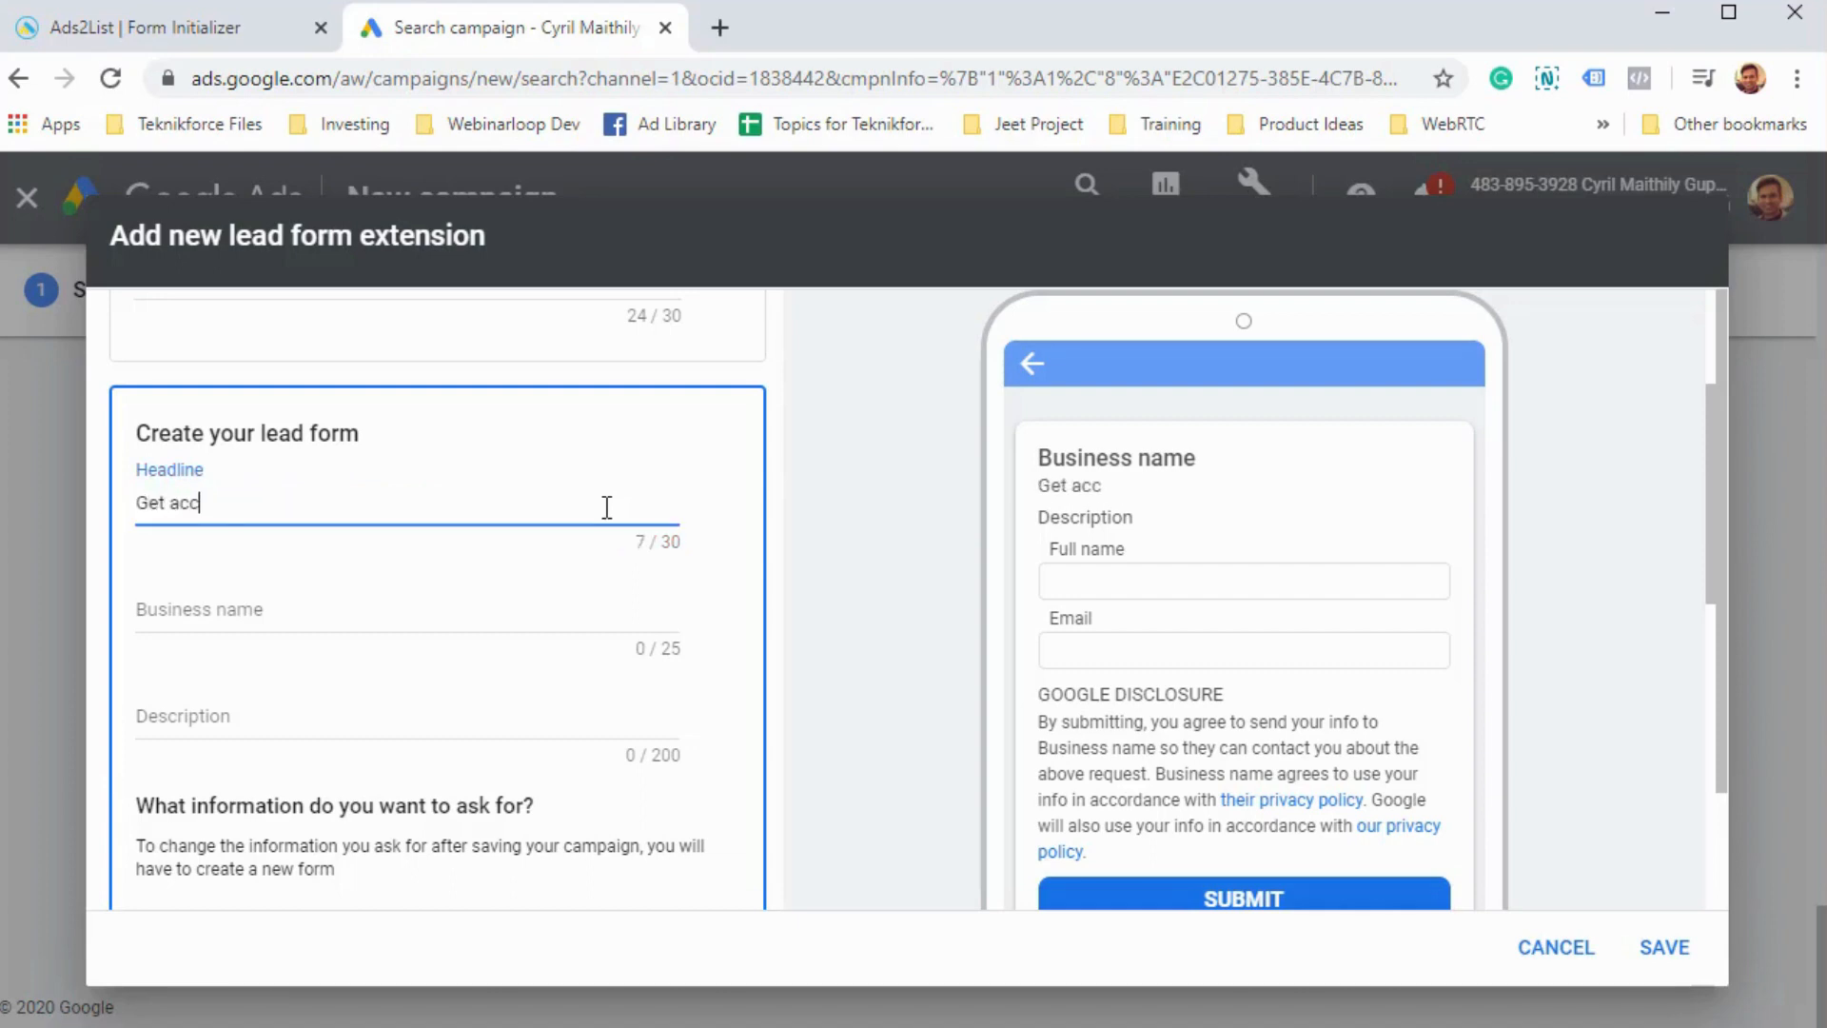
pyautogui.write('ess instna')
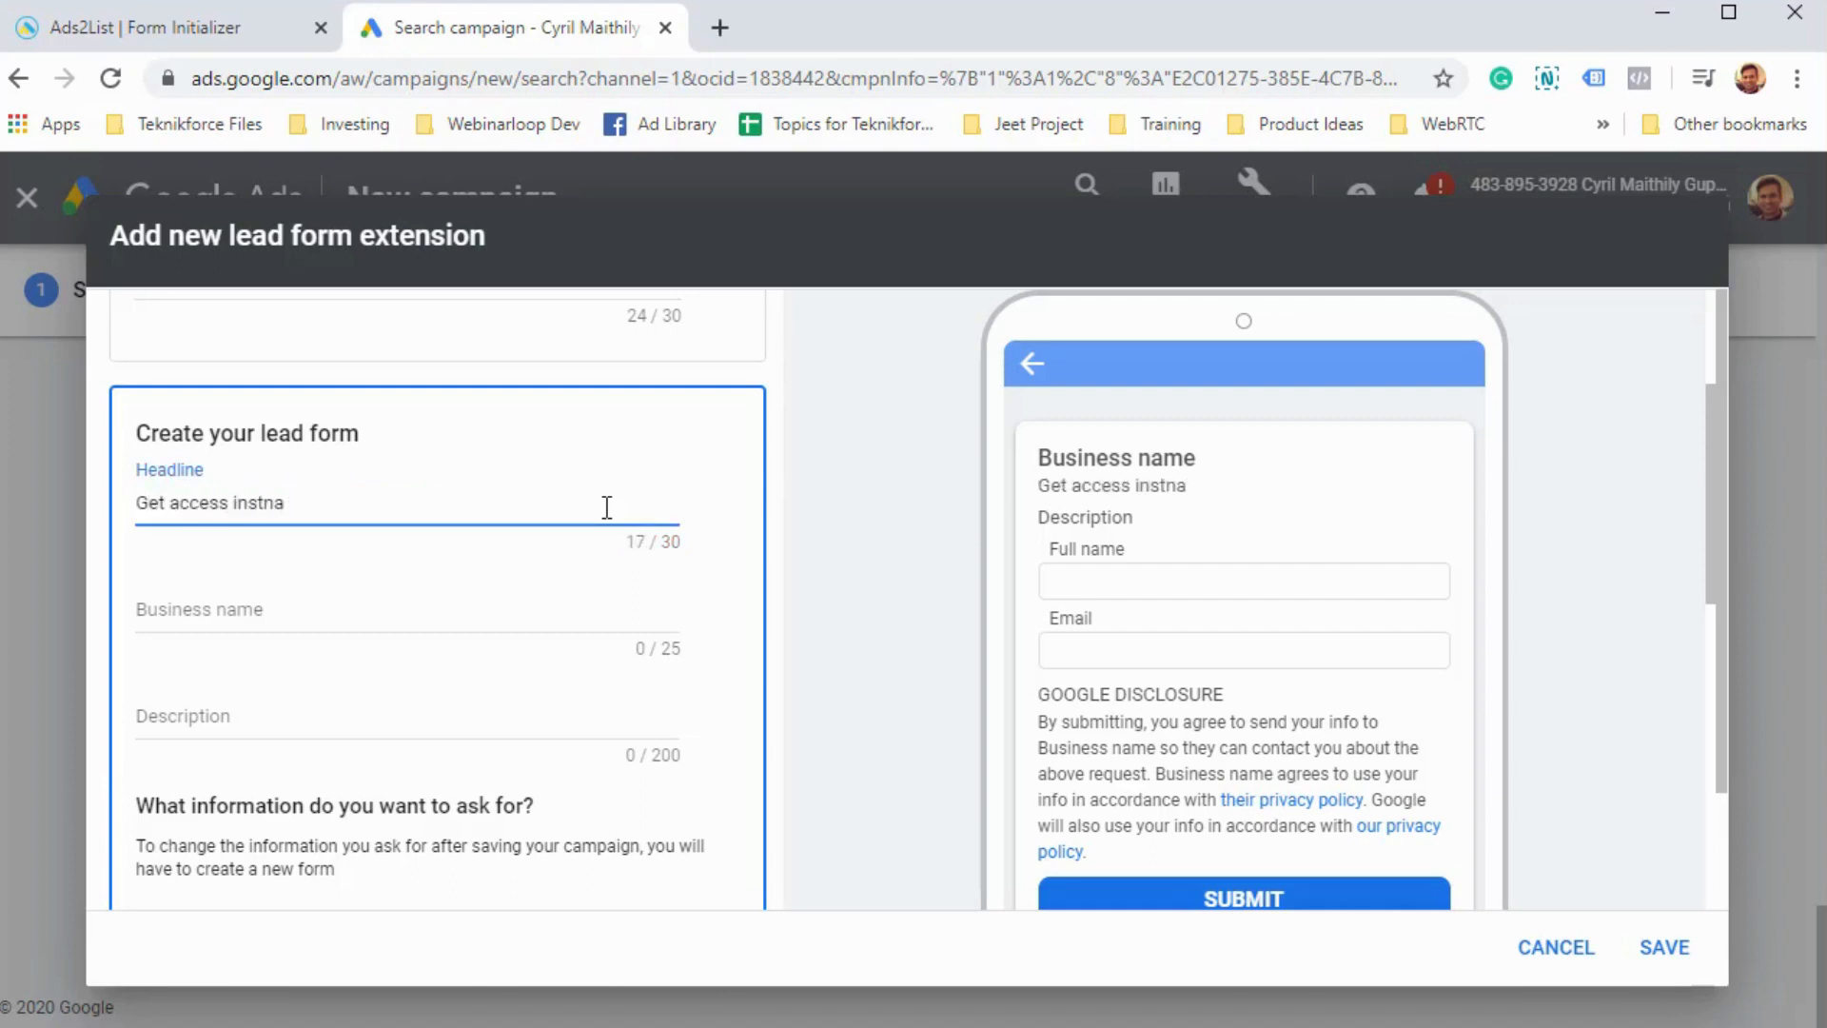
pyautogui.press('BackSpace')
pyautogui.press('BackSpace')
pyautogui.write('antly to the produ')
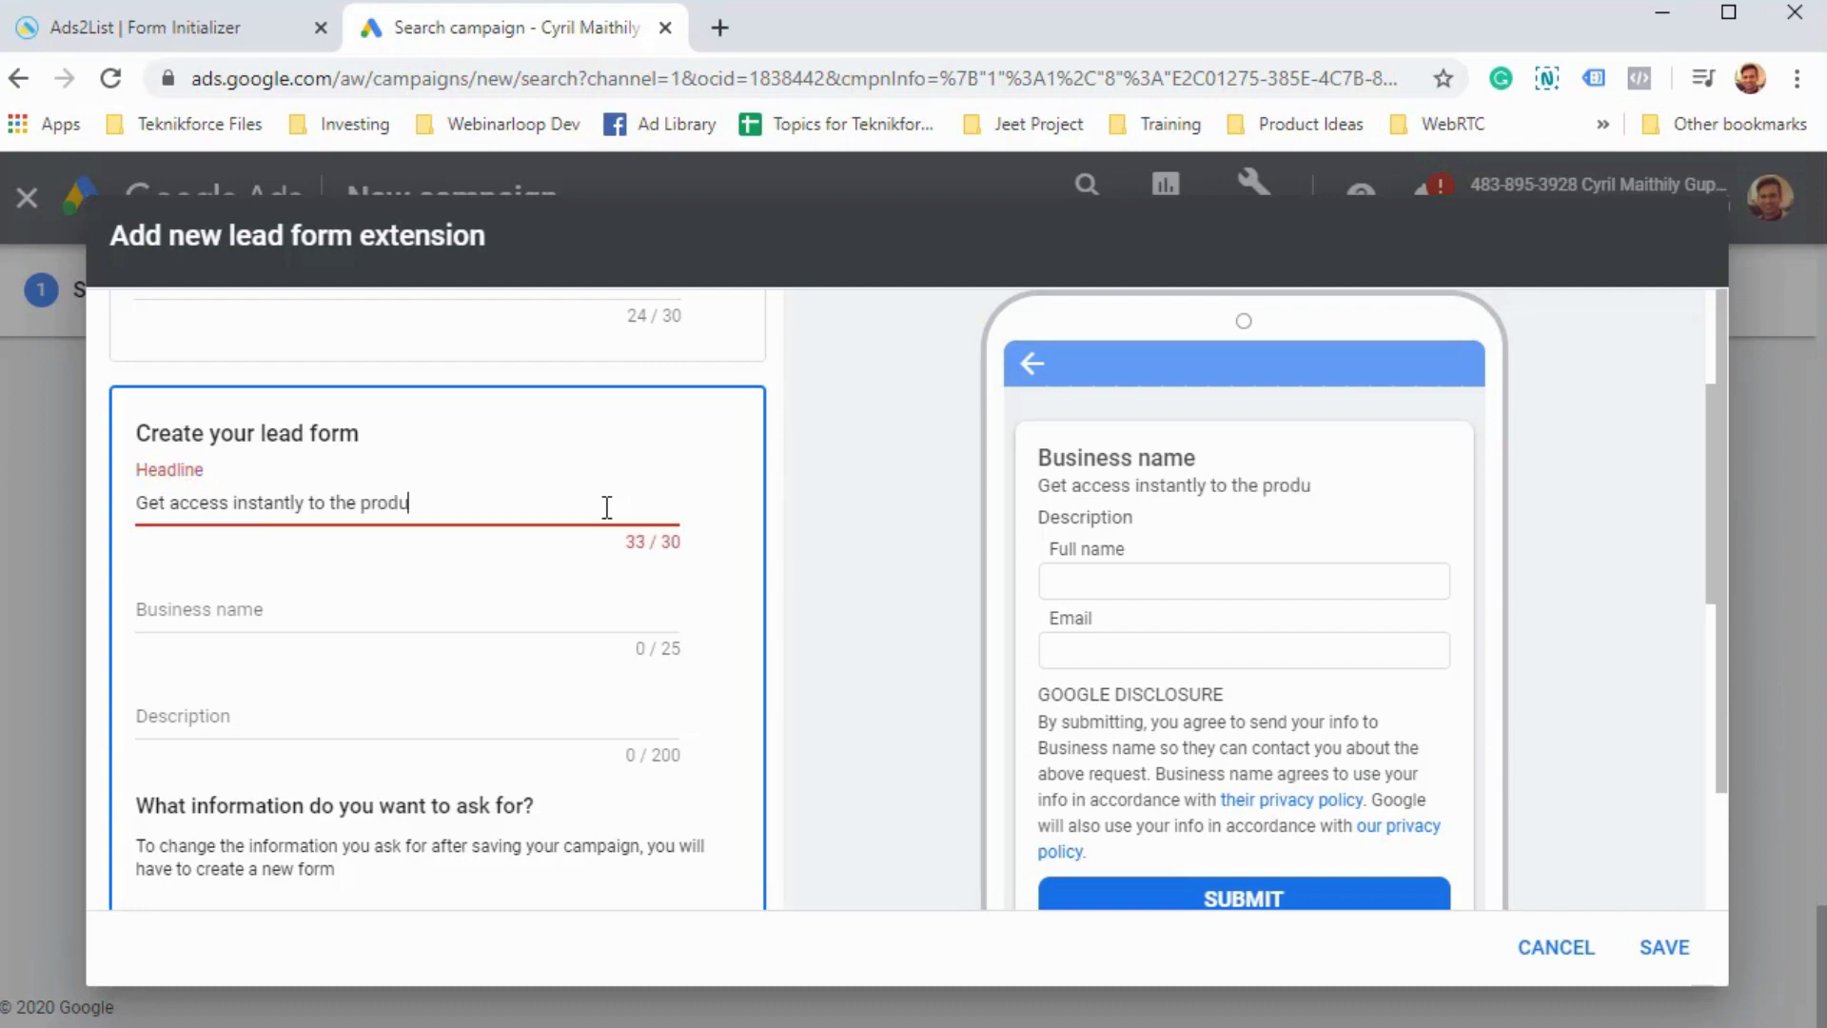
pyautogui.press('BackSpace')
pyautogui.press('BackSpace')
pyautogui.press('BackSpace')
pyautogui.press('BackSpace')
pyautogui.press('BackSpace')
pyautogui.press('BackSpace')
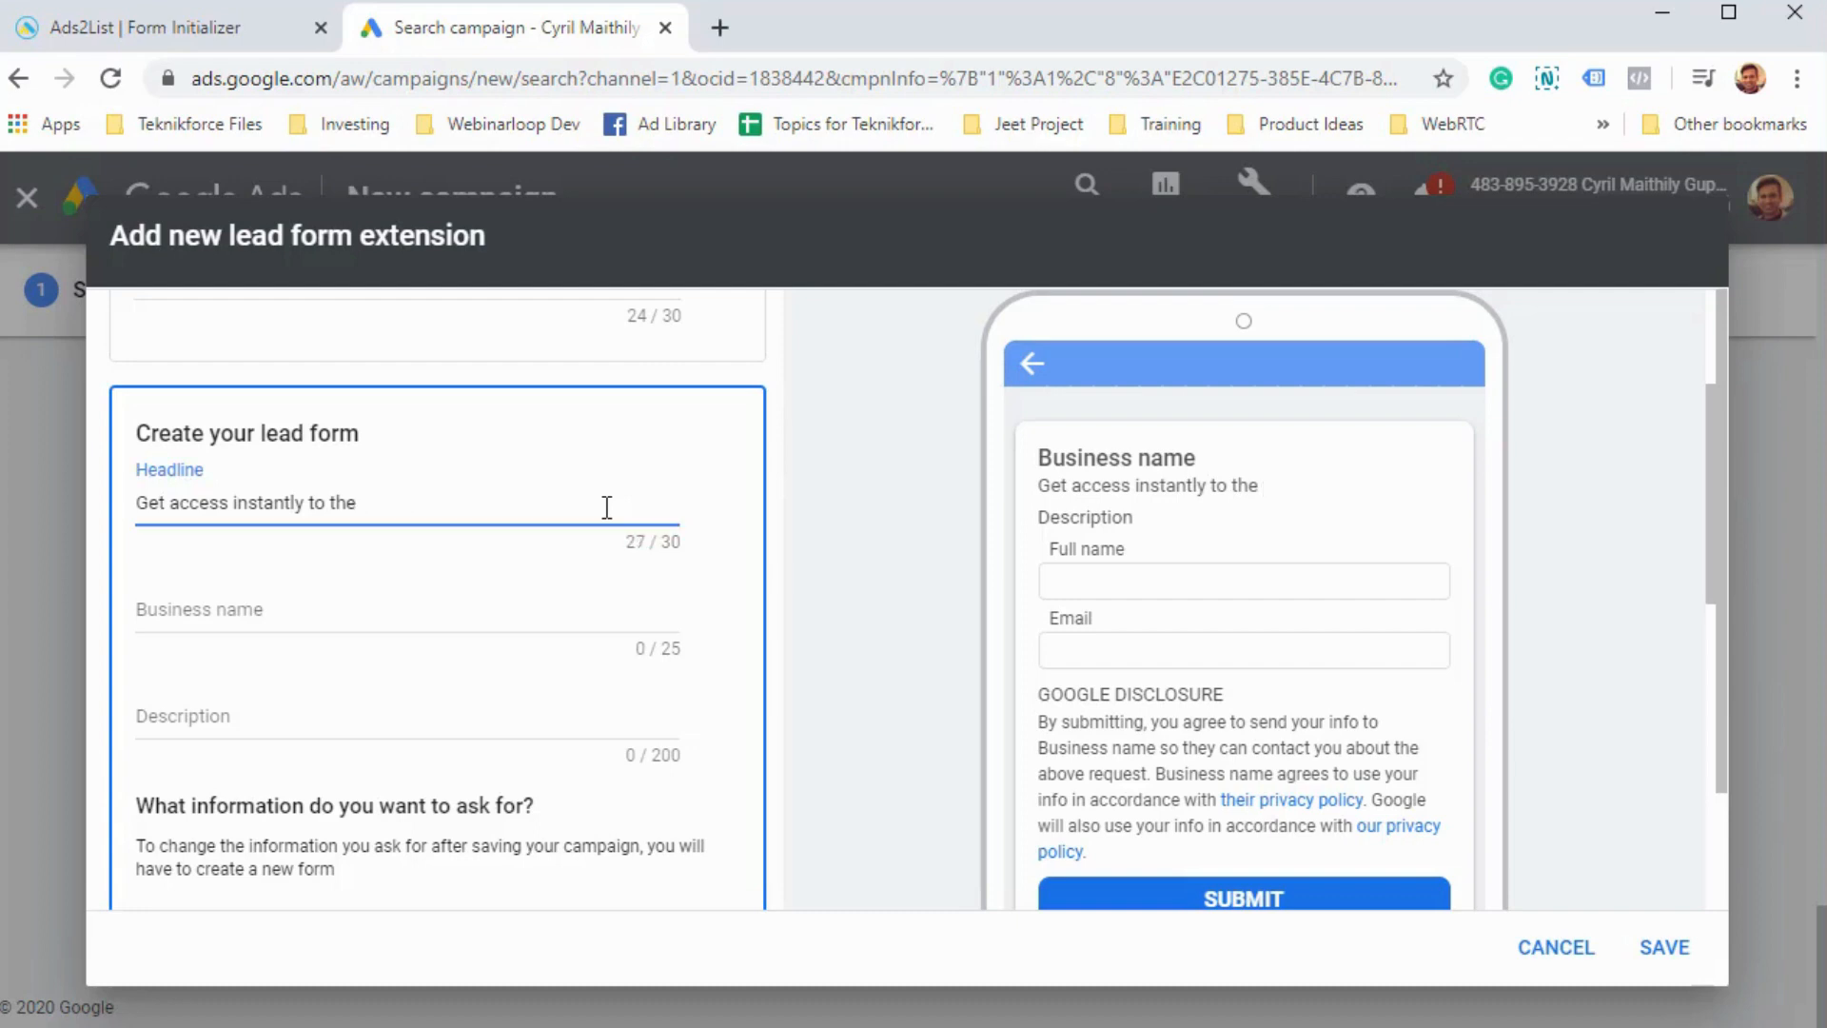
pyautogui.press('BackSpace')
pyautogui.press('BackSpace')
pyautogui.press('BackSpace')
pyautogui.press('BackSpace')
pyautogui.press('BackSpace')
pyautogui.press('BackSpace')
pyautogui.press('BackSpace')
# - Enter Teknikforce as the lead form's business name
pyautogui.click(512, 626)
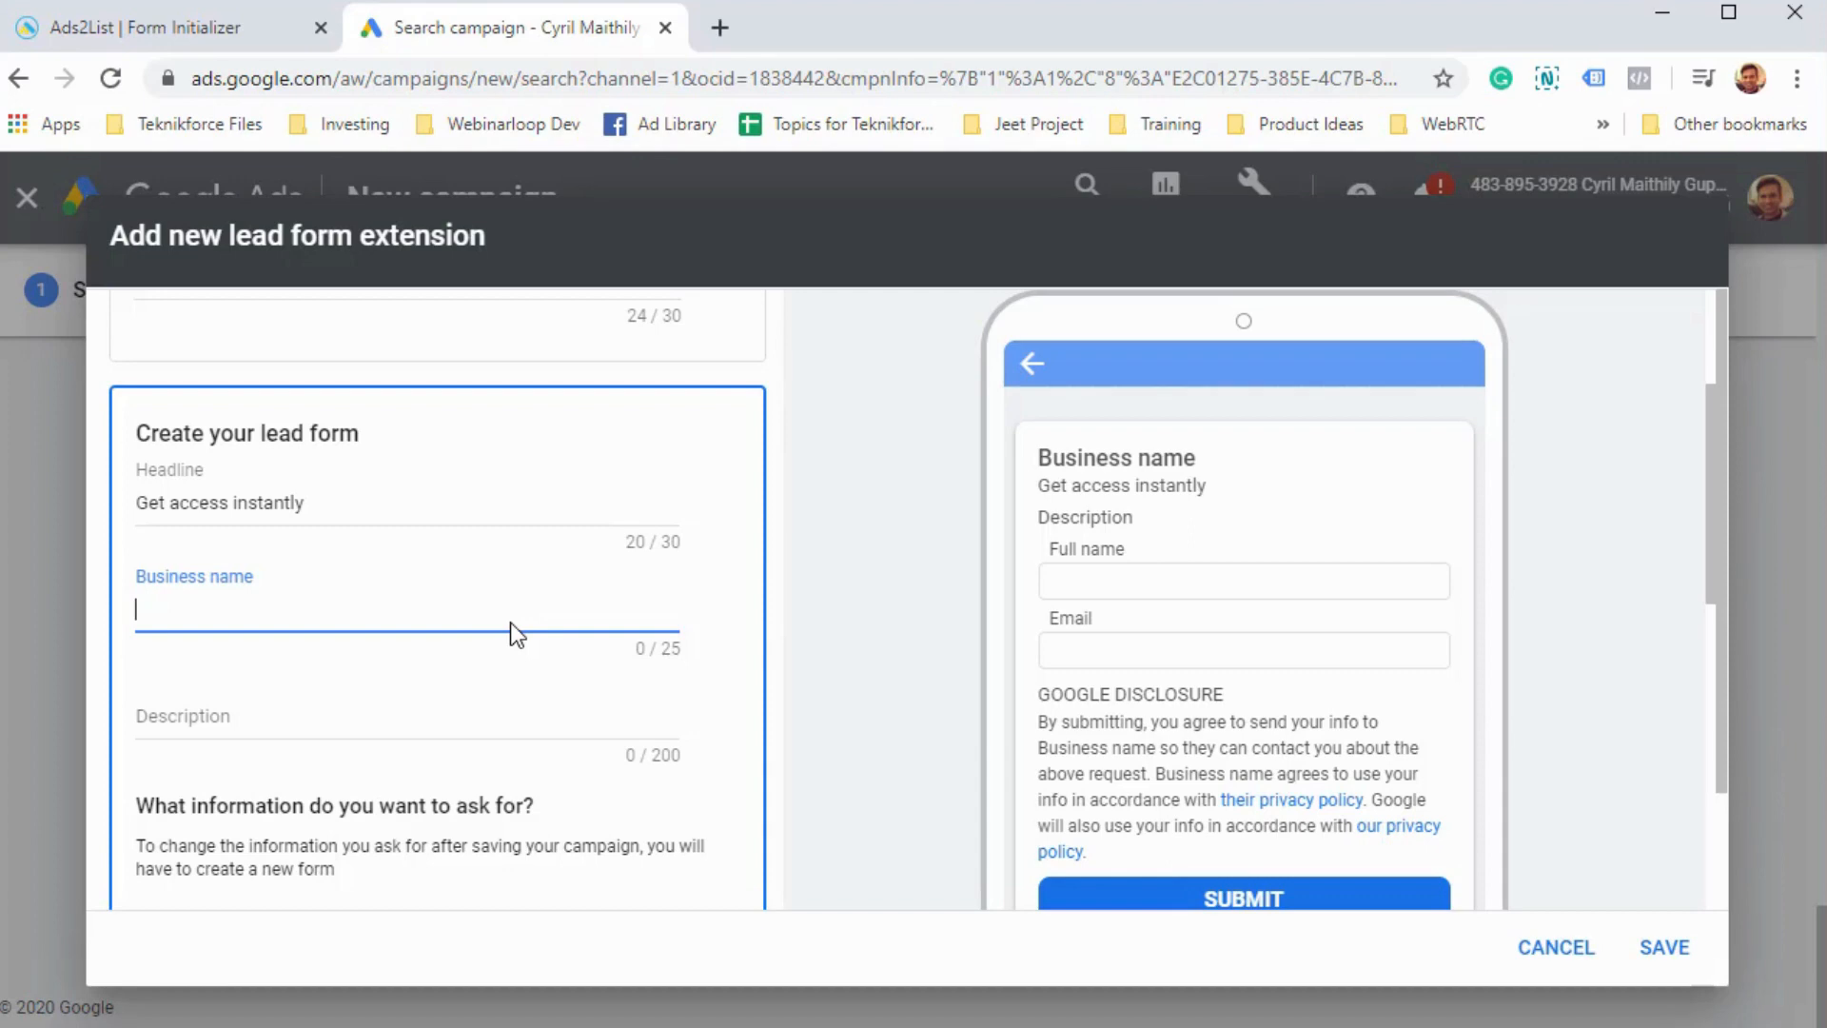
pyautogui.write('Teknikfo')
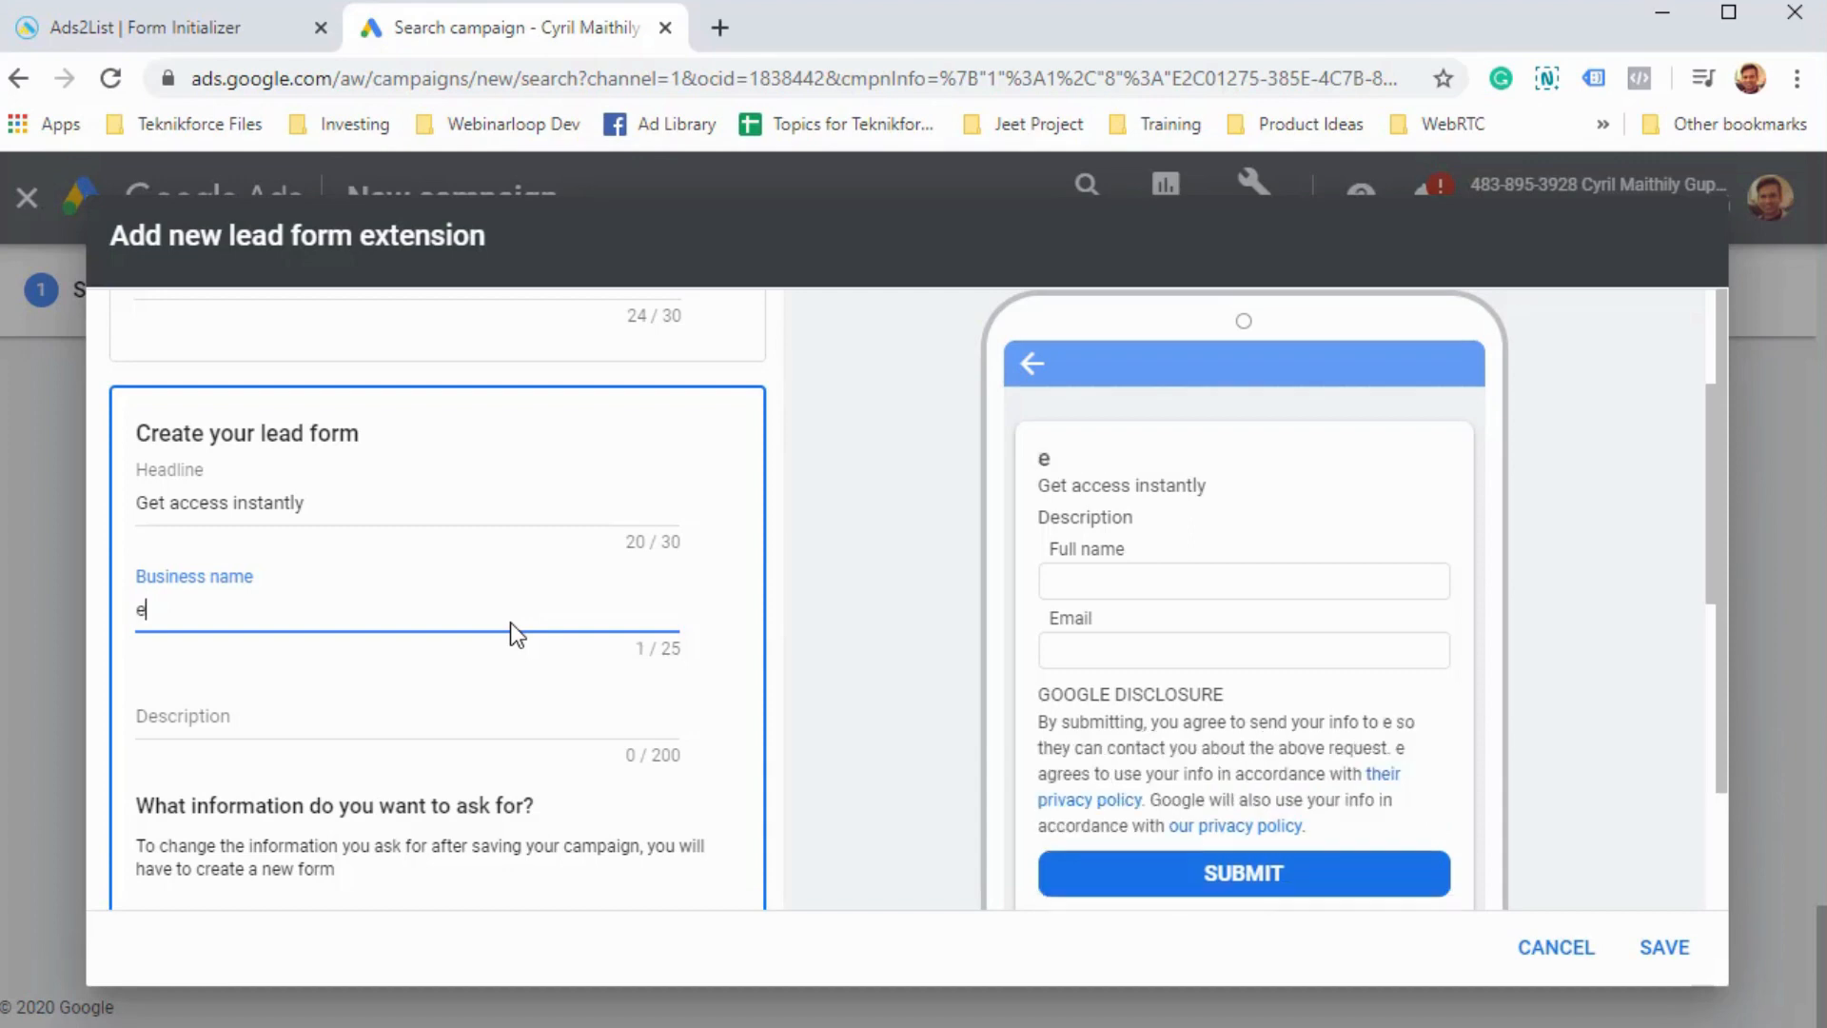
pyautogui.write('rce')
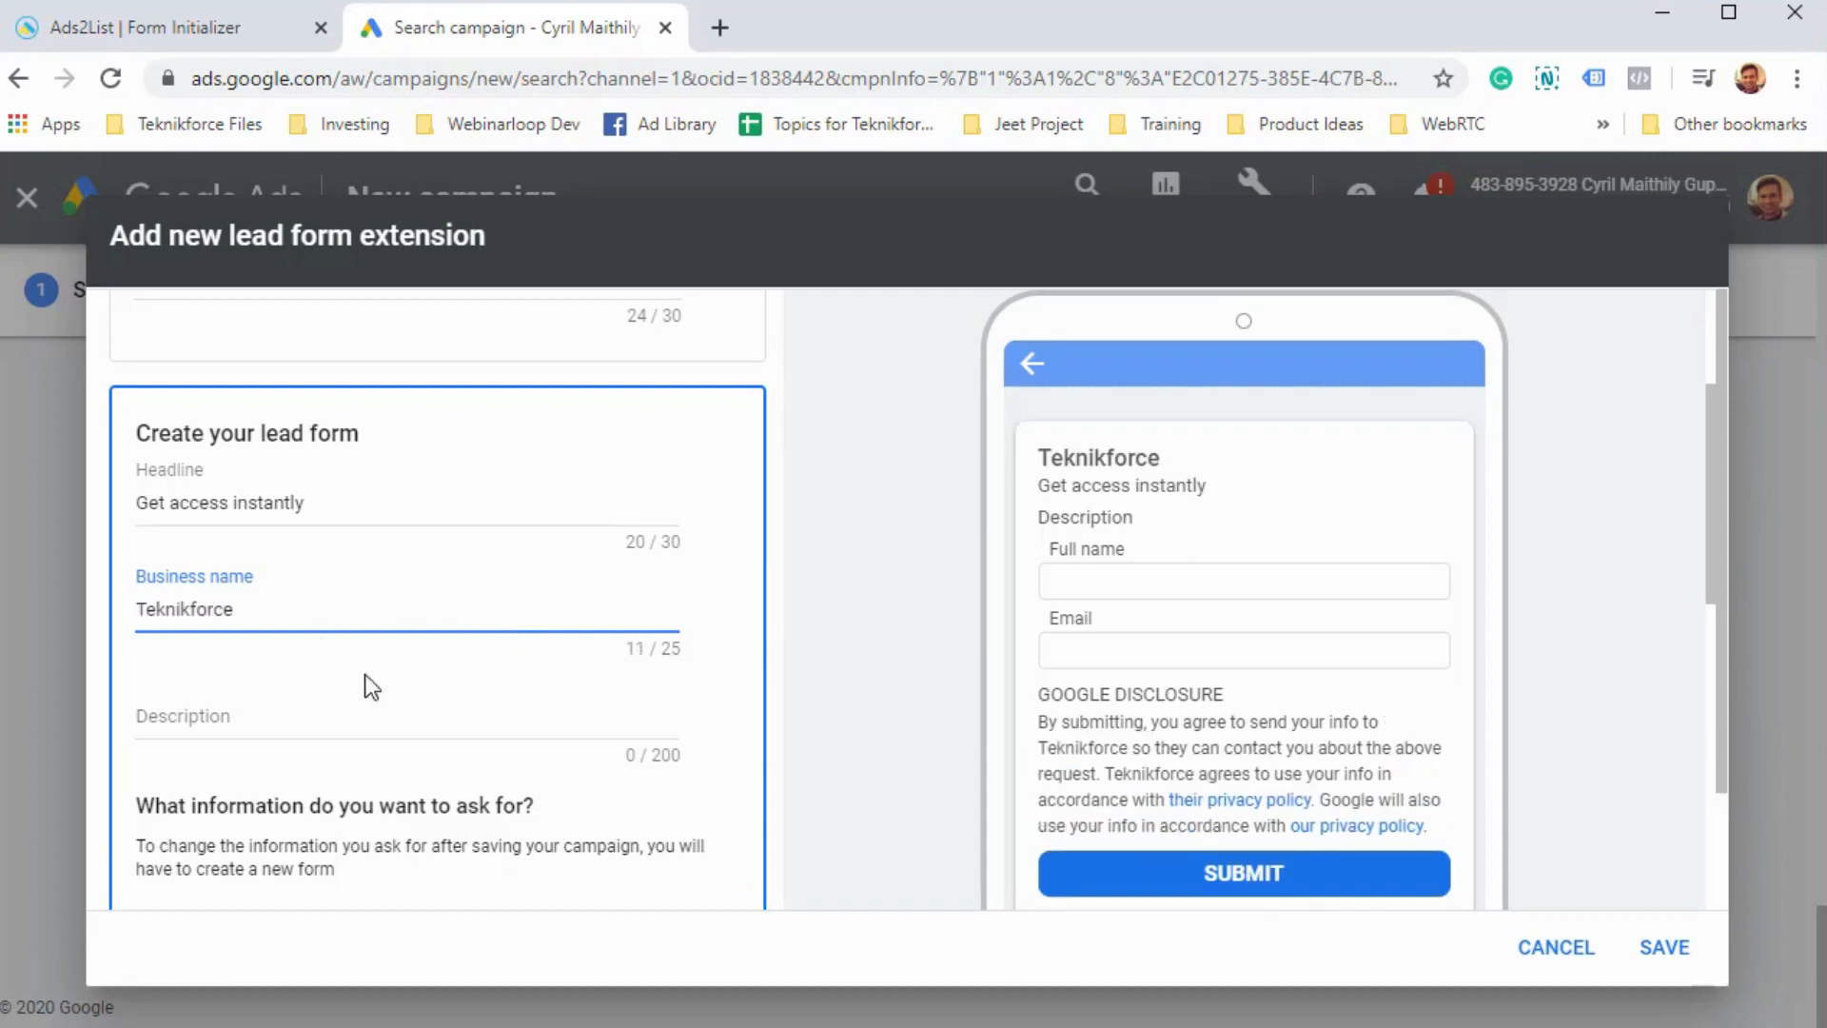
# - Begin the lead form's description with "Ready to get started and explore the exciting world of Internet marketing?"
pyautogui.click(352, 731)
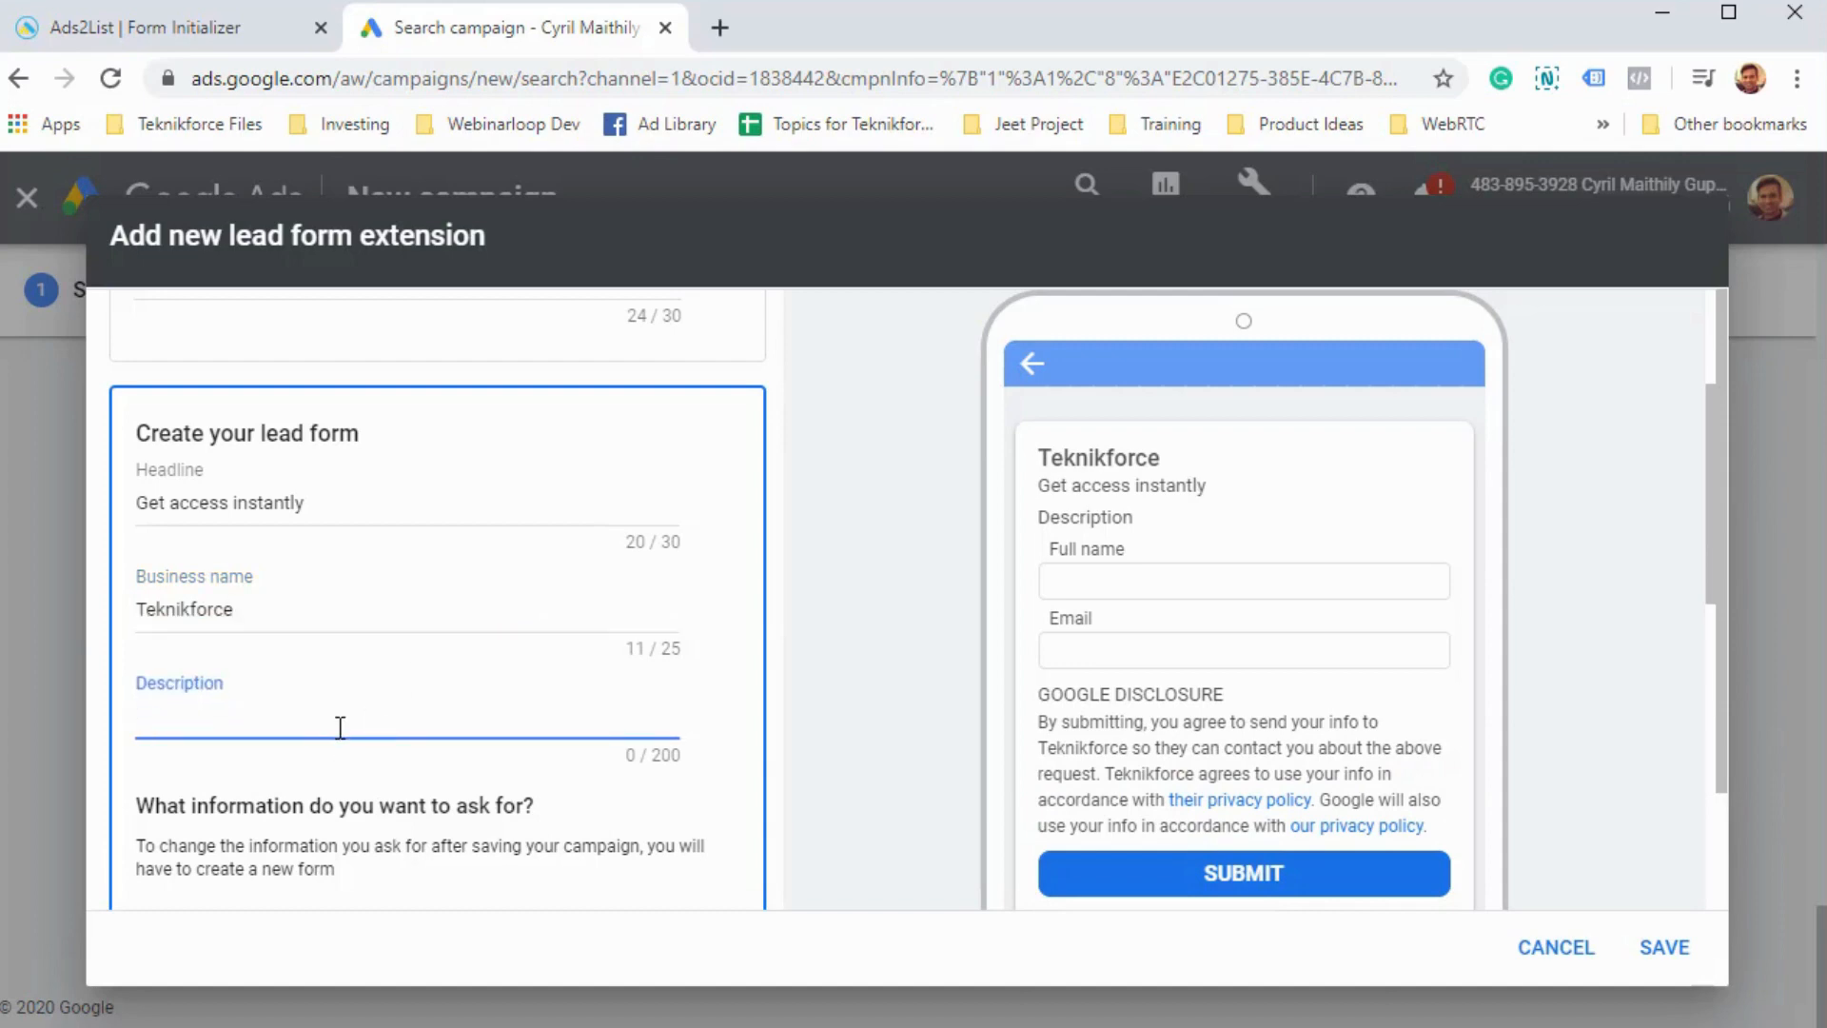
pyautogui.scroll(-3, 340, 729)
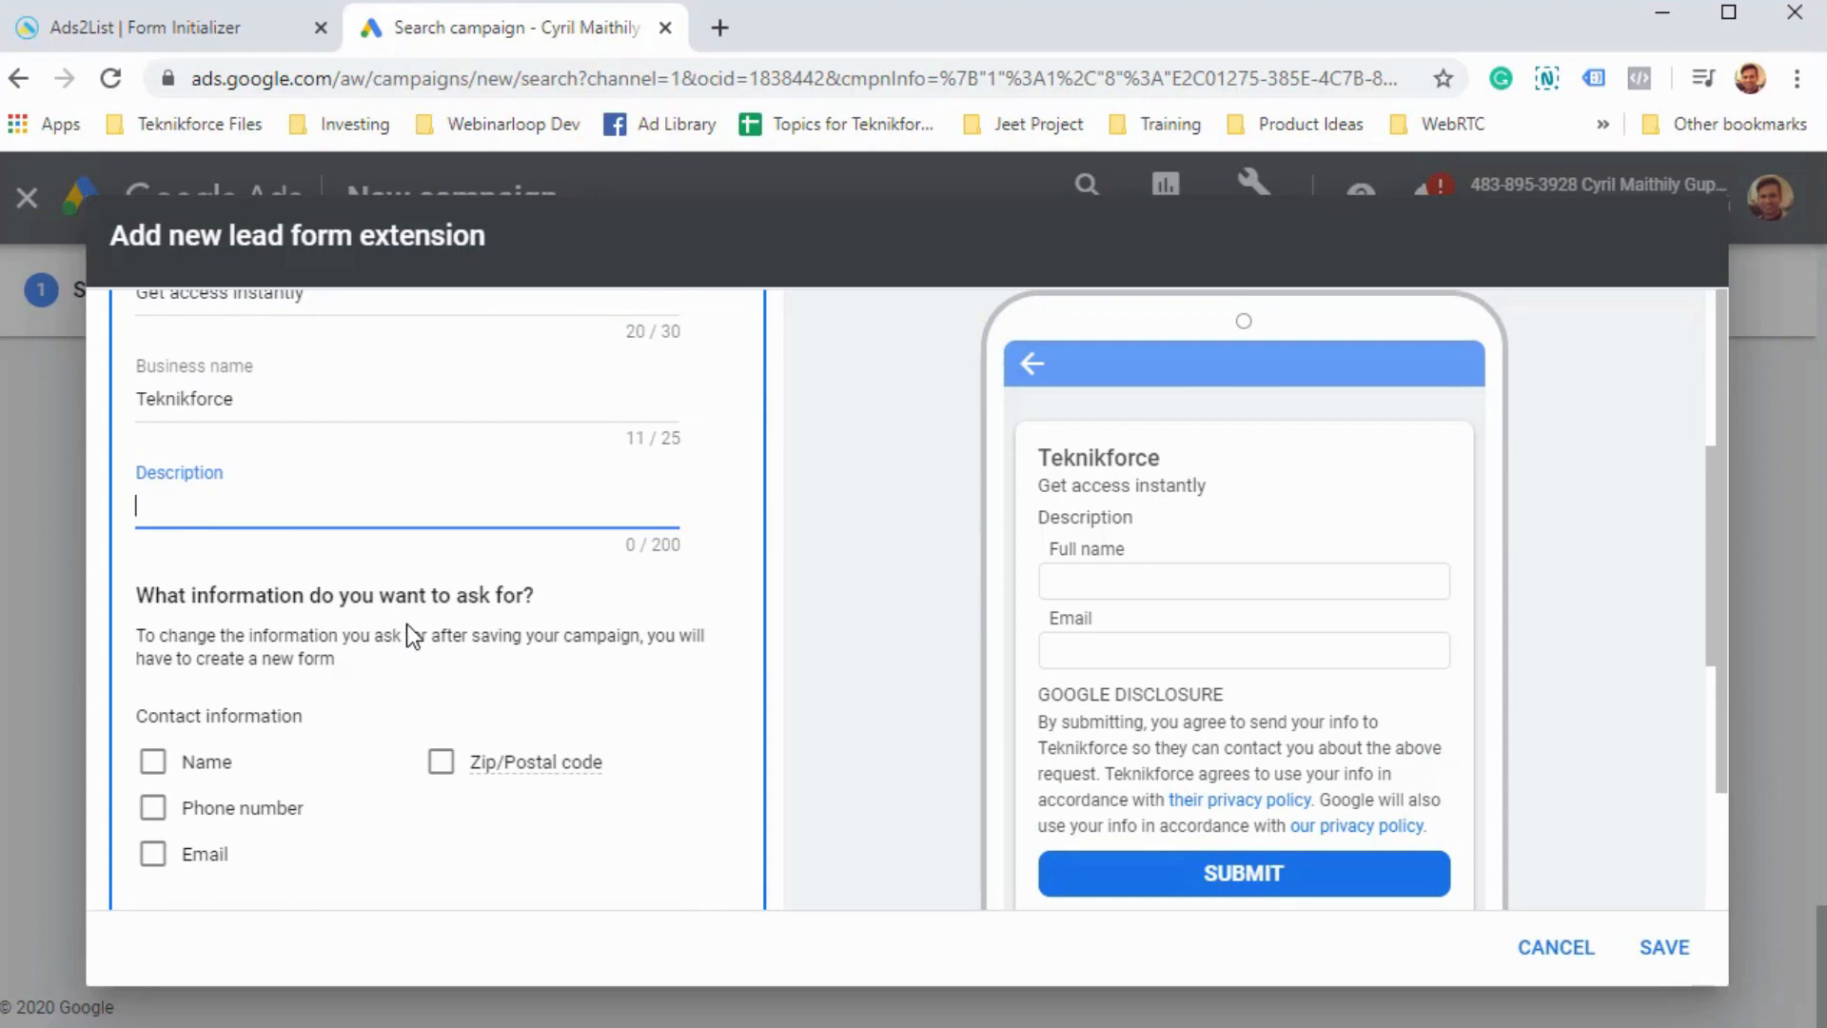
pyautogui.write('Ready to ge')
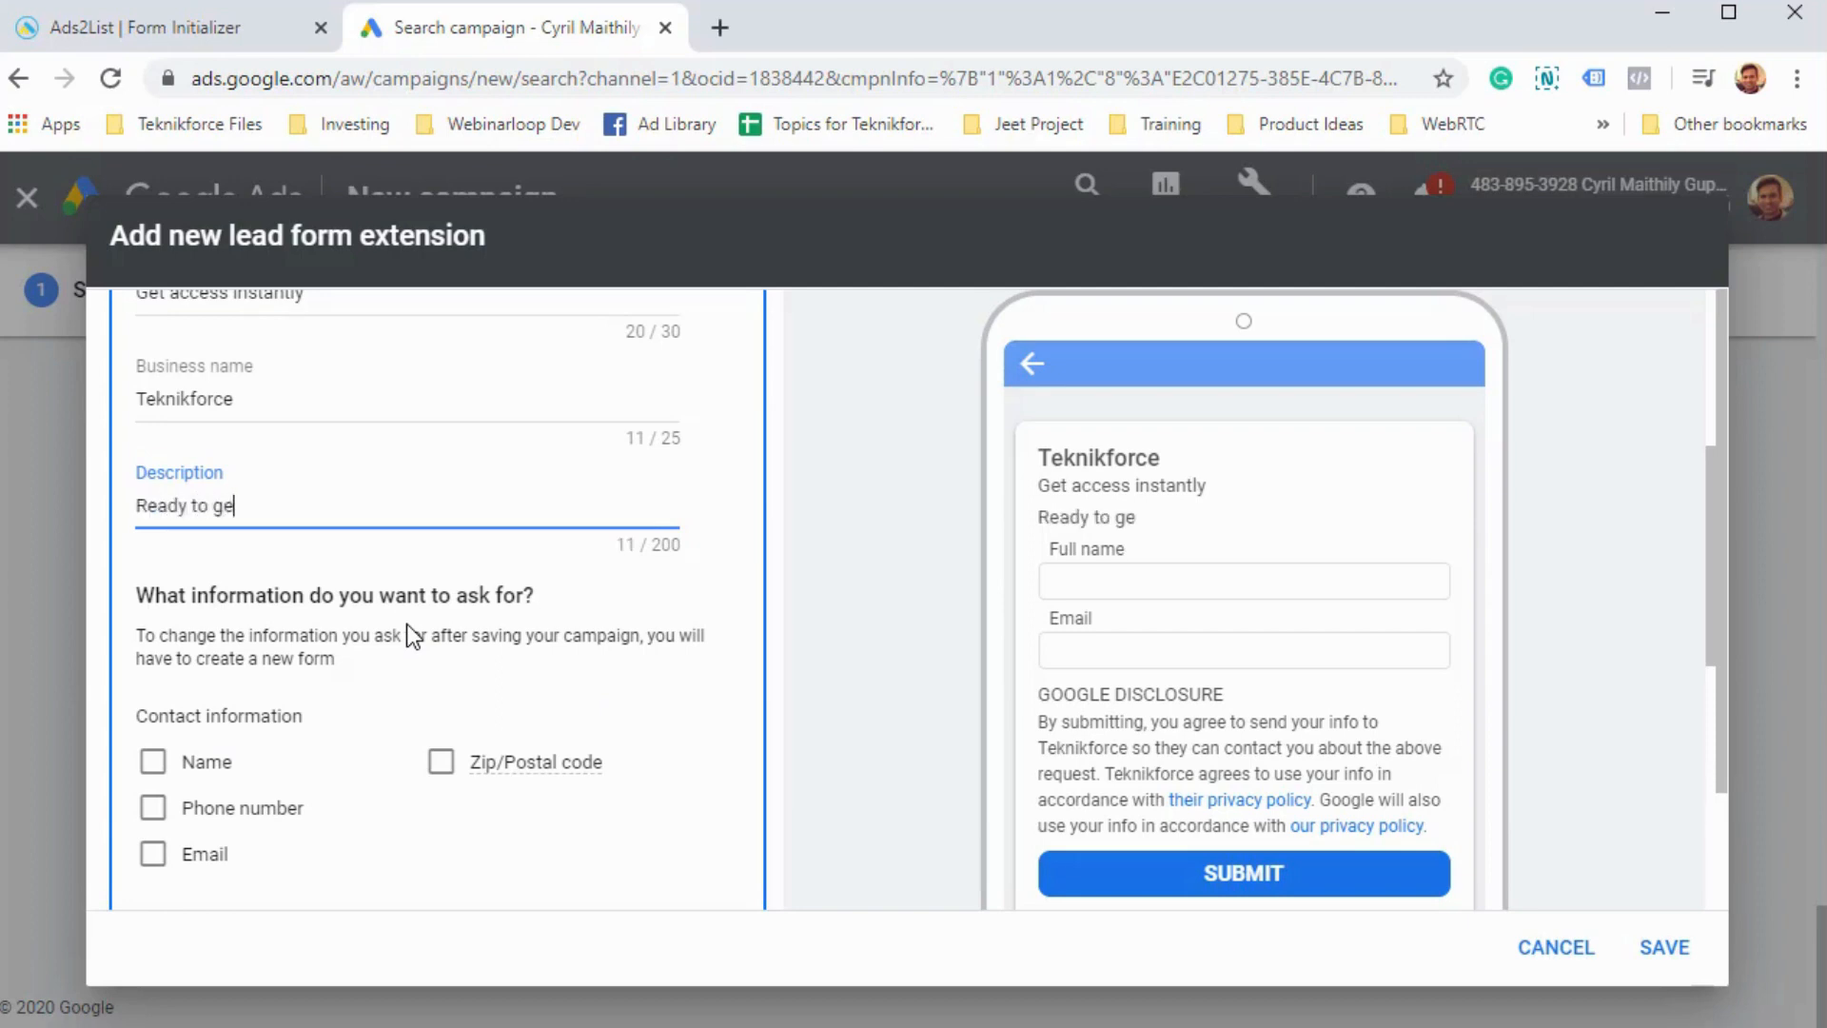
pyautogui.write('t started wi')
pyautogui.press('BackSpace')
pyautogui.press('BackSpace')
pyautogui.write('and')
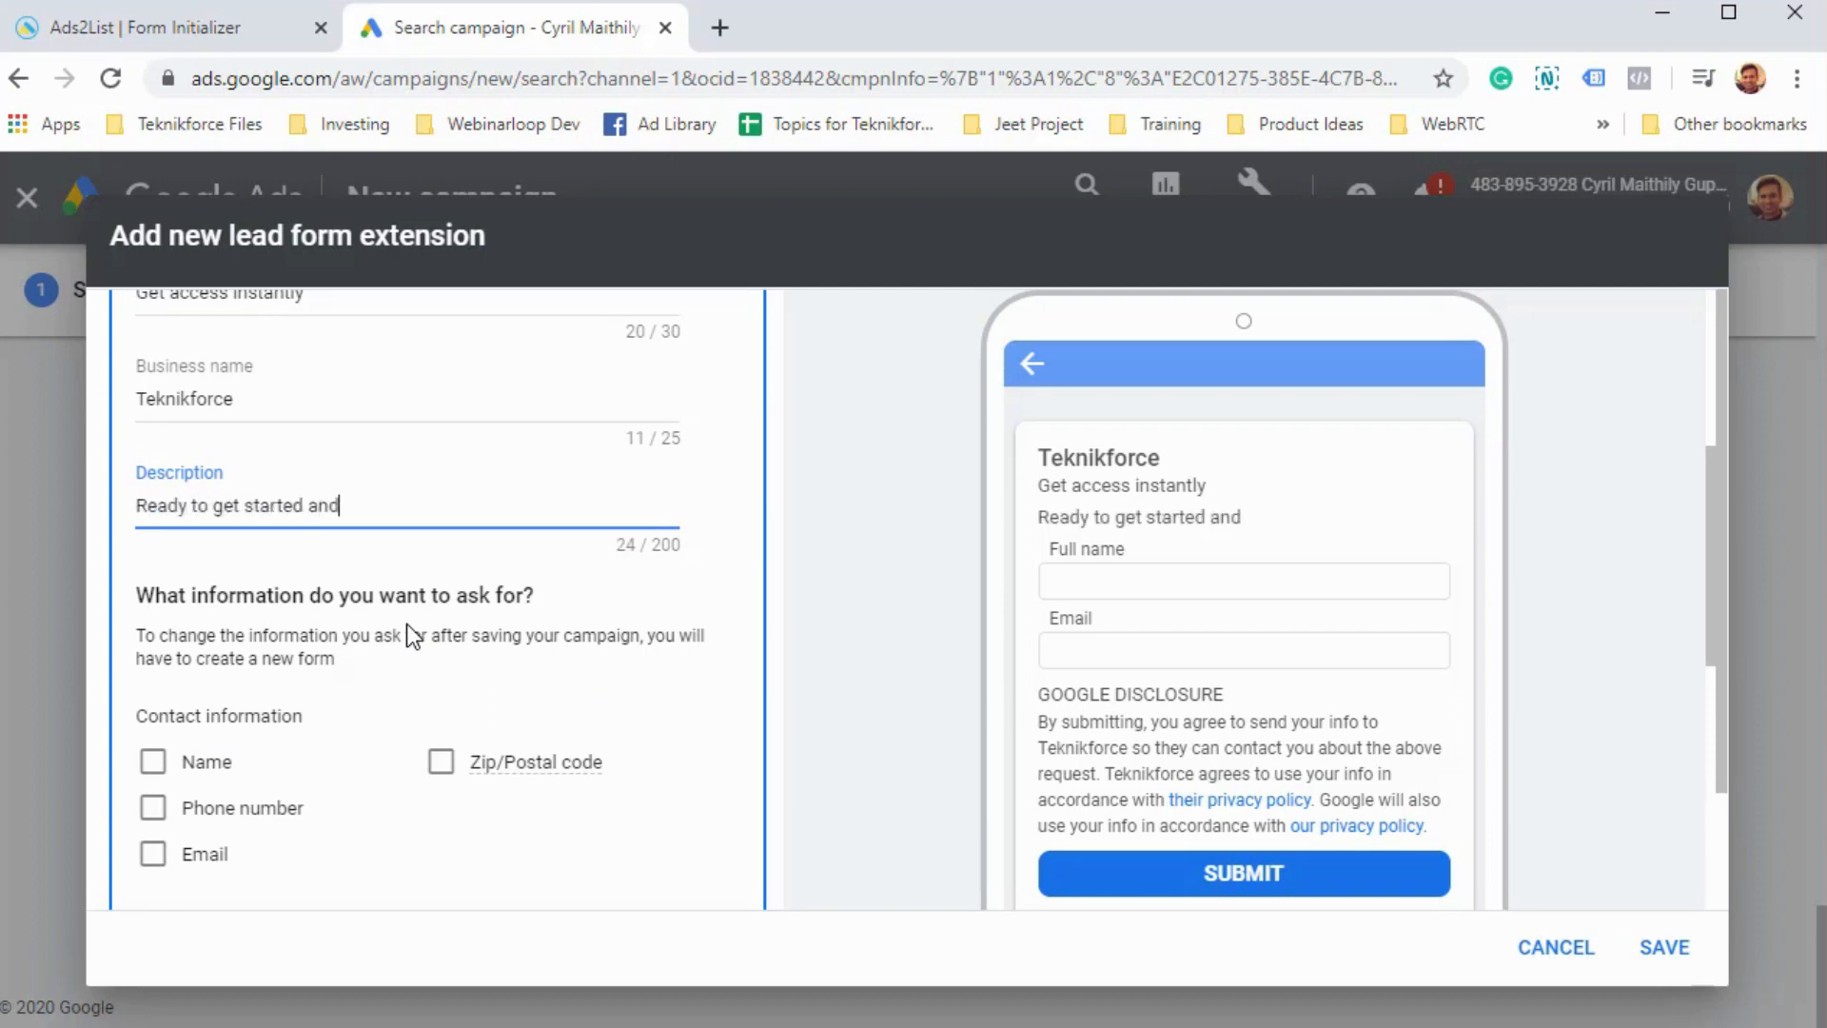
pyautogui.write(' explore the e')
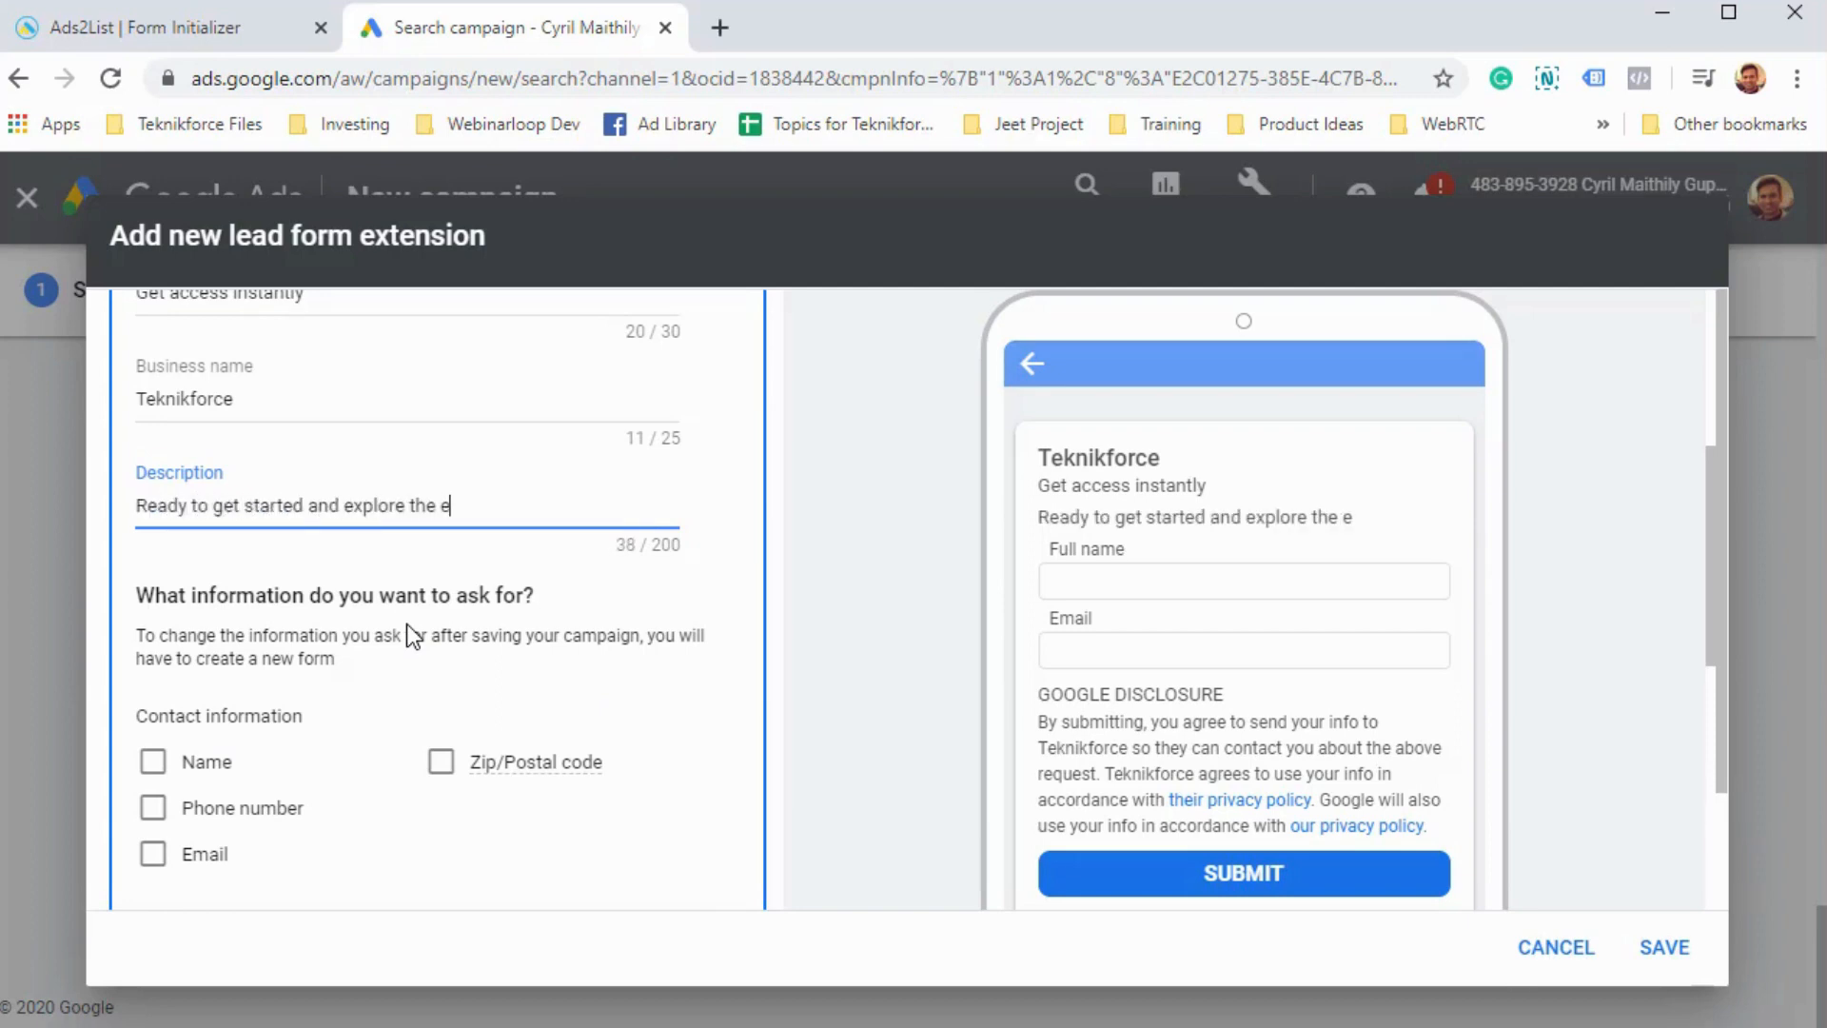
pyautogui.write('cxiet')
pyautogui.press('BackSpace')
pyautogui.press('BackSpace')
pyautogui.press('BackSpace')
pyautogui.press('BackSpace')
pyautogui.press('BackSpace')
pyautogui.write('xciting')
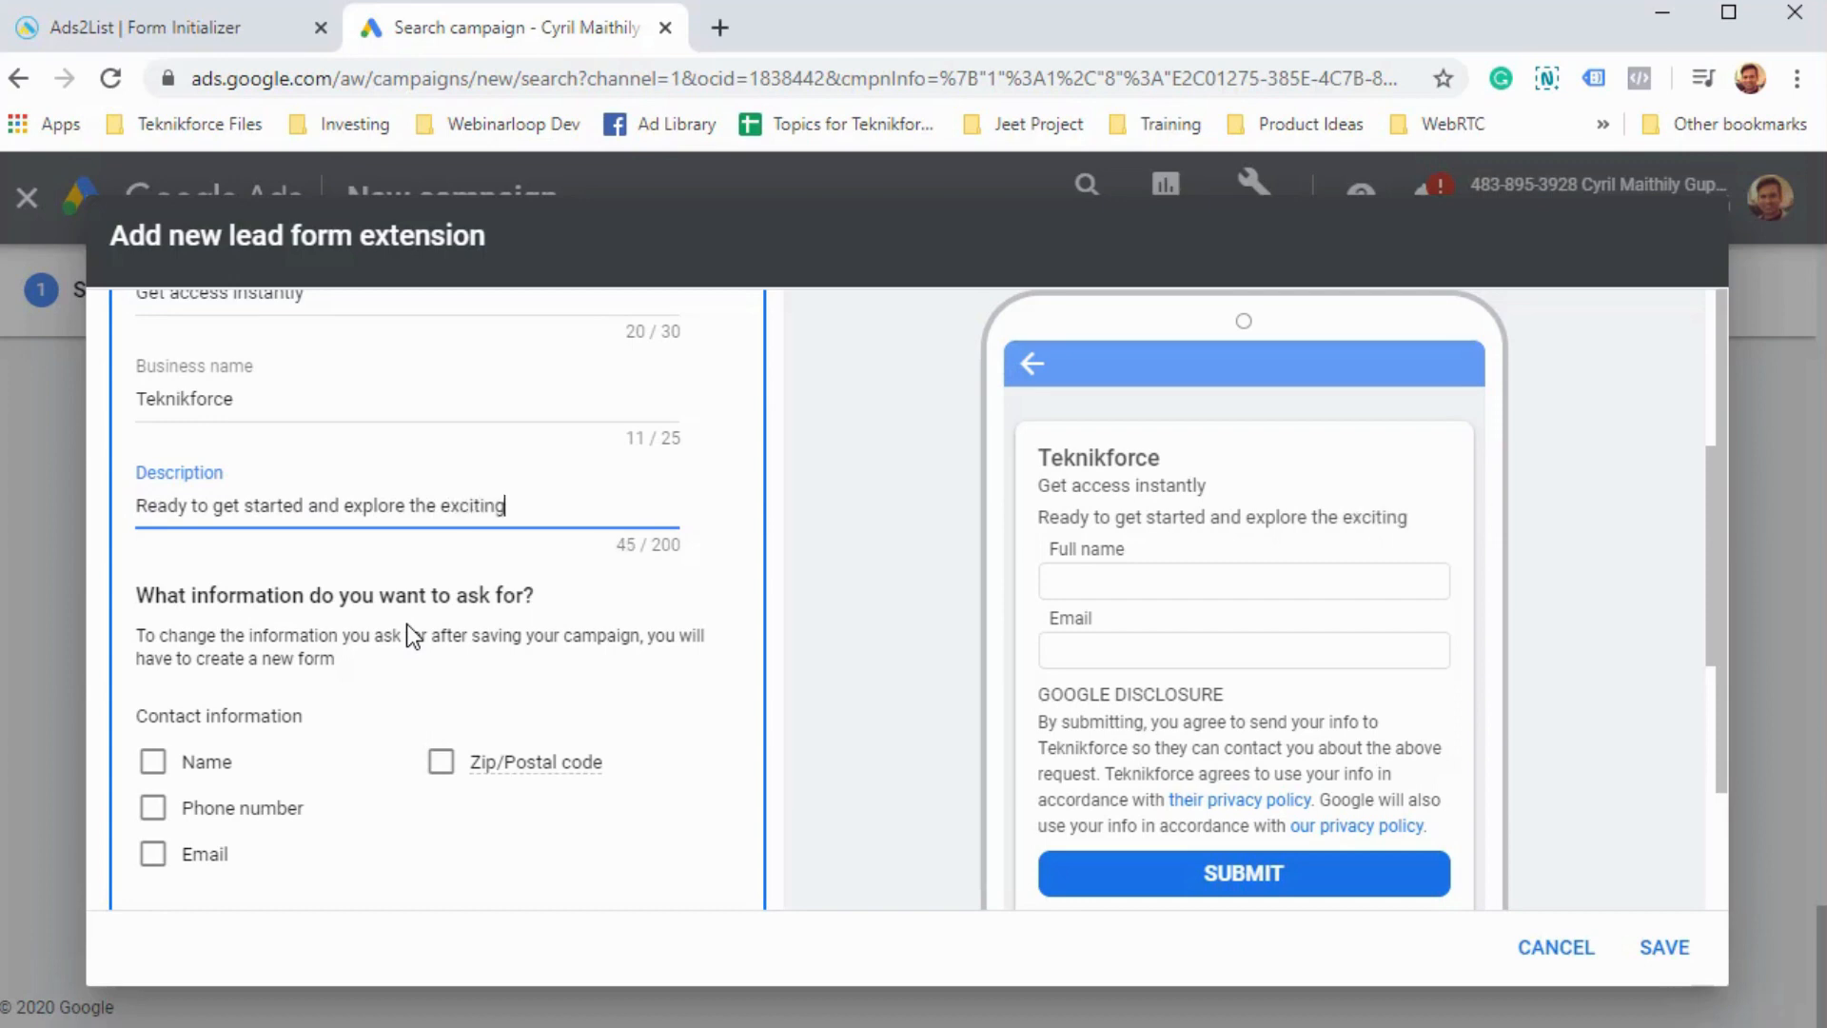
pyautogui.write(' world of Intenret')
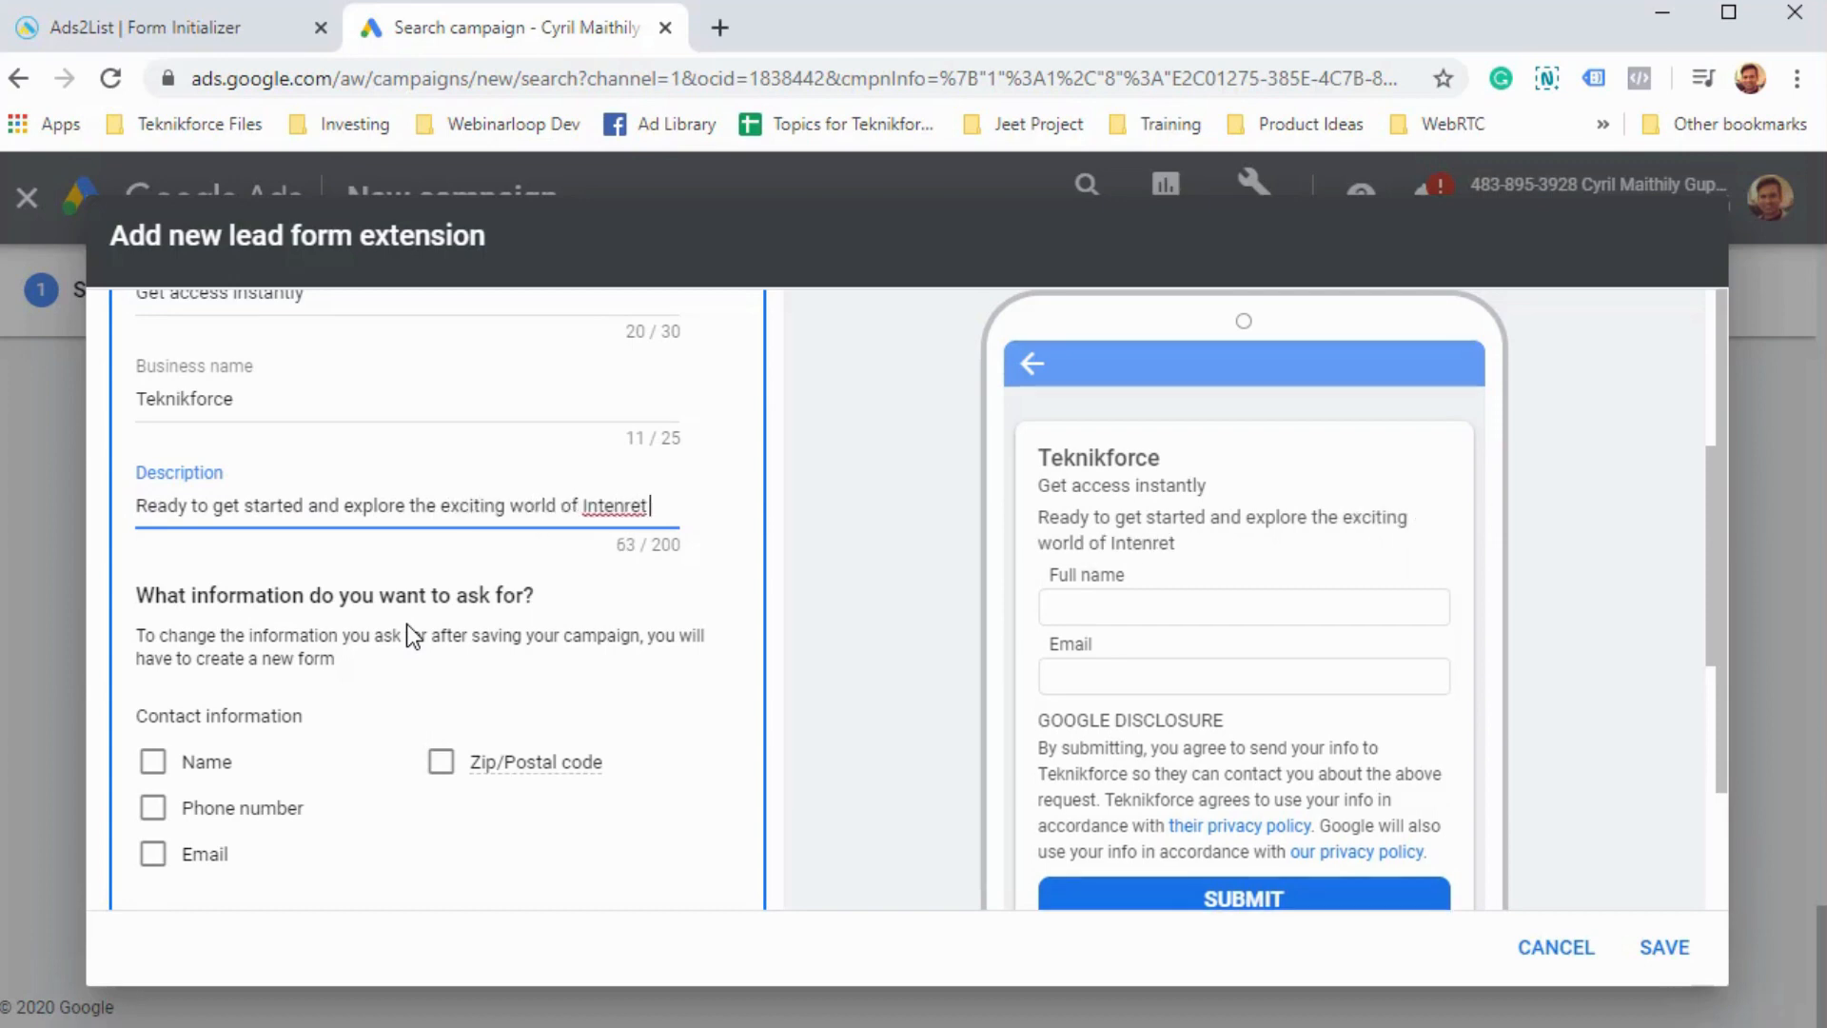
pyautogui.write(' ma')
pyautogui.press('BackSpace')
pyautogui.press('BackSpace')
pyautogui.press('BackSpace')
pyautogui.press('BackSpace')
pyautogui.press('BackSpace')
pyautogui.press('BackSpace')
pyautogui.press('BackSpace')
pyautogui.write('nternet marketing?')
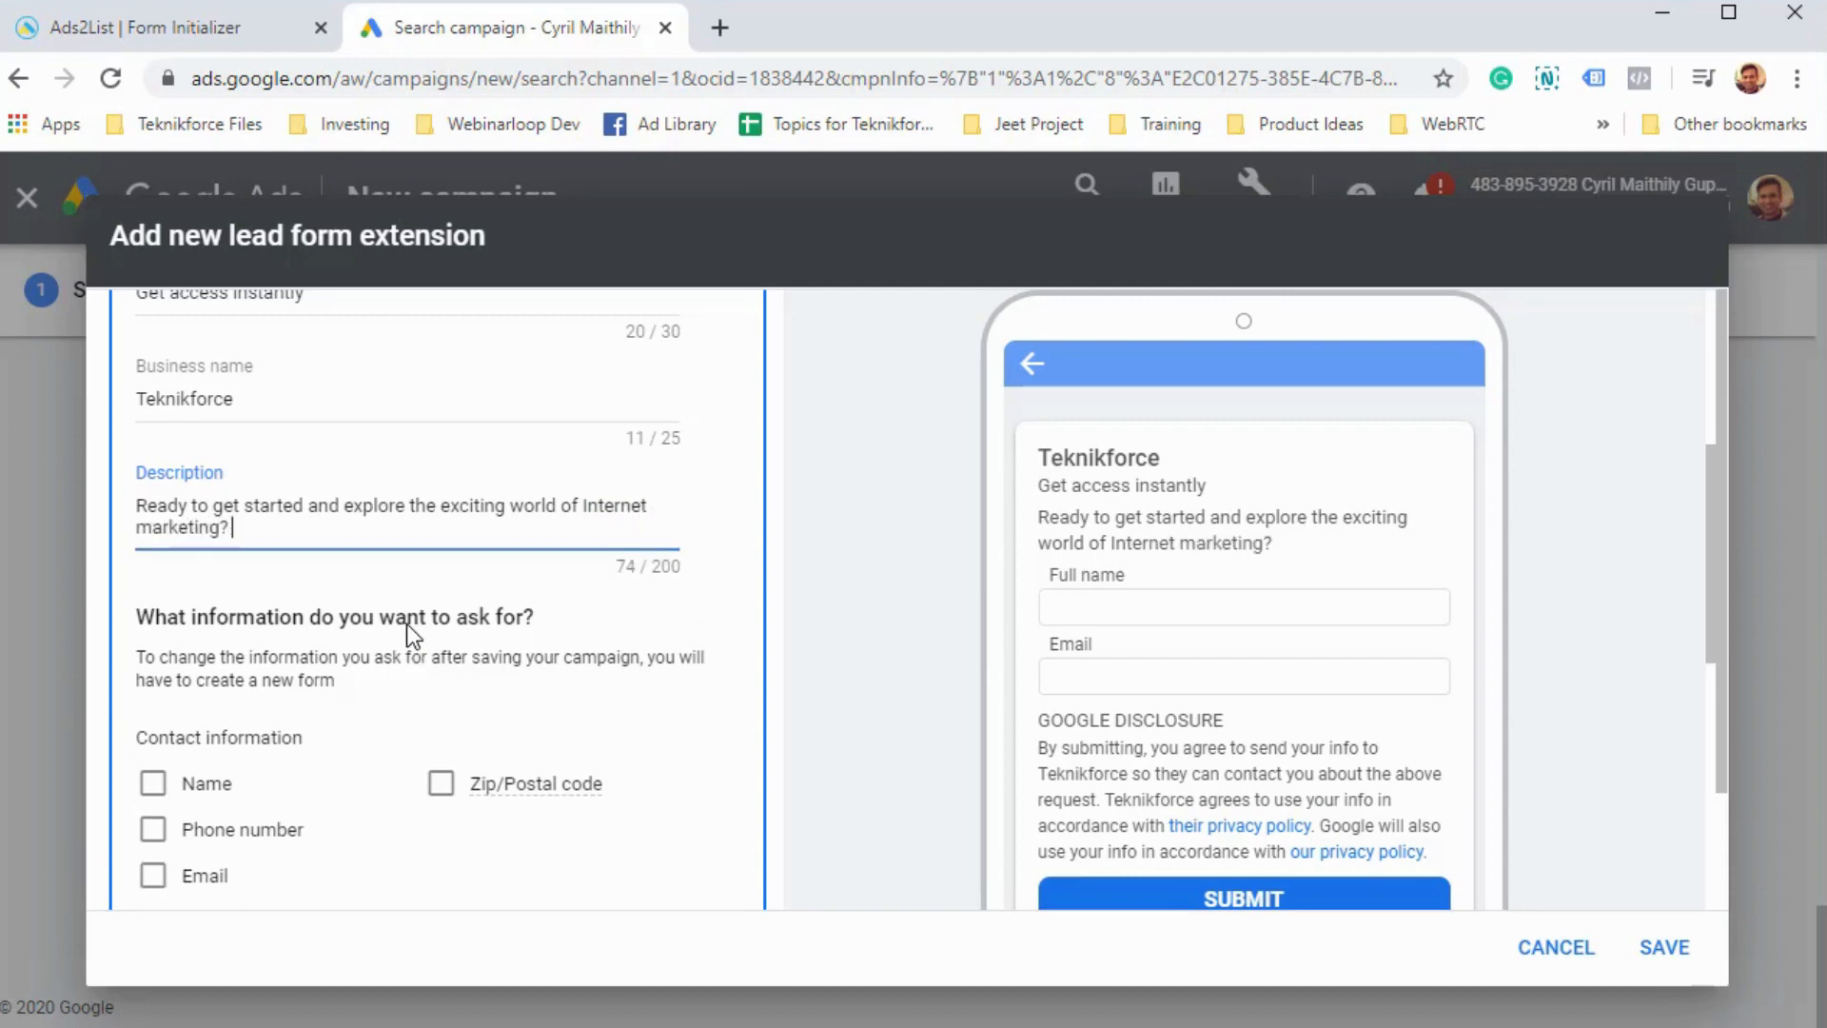
# - Add the sentence "Sign up and we'll get you there instantly" to the end of the description
pyautogui.write(" Sign up and we'll")
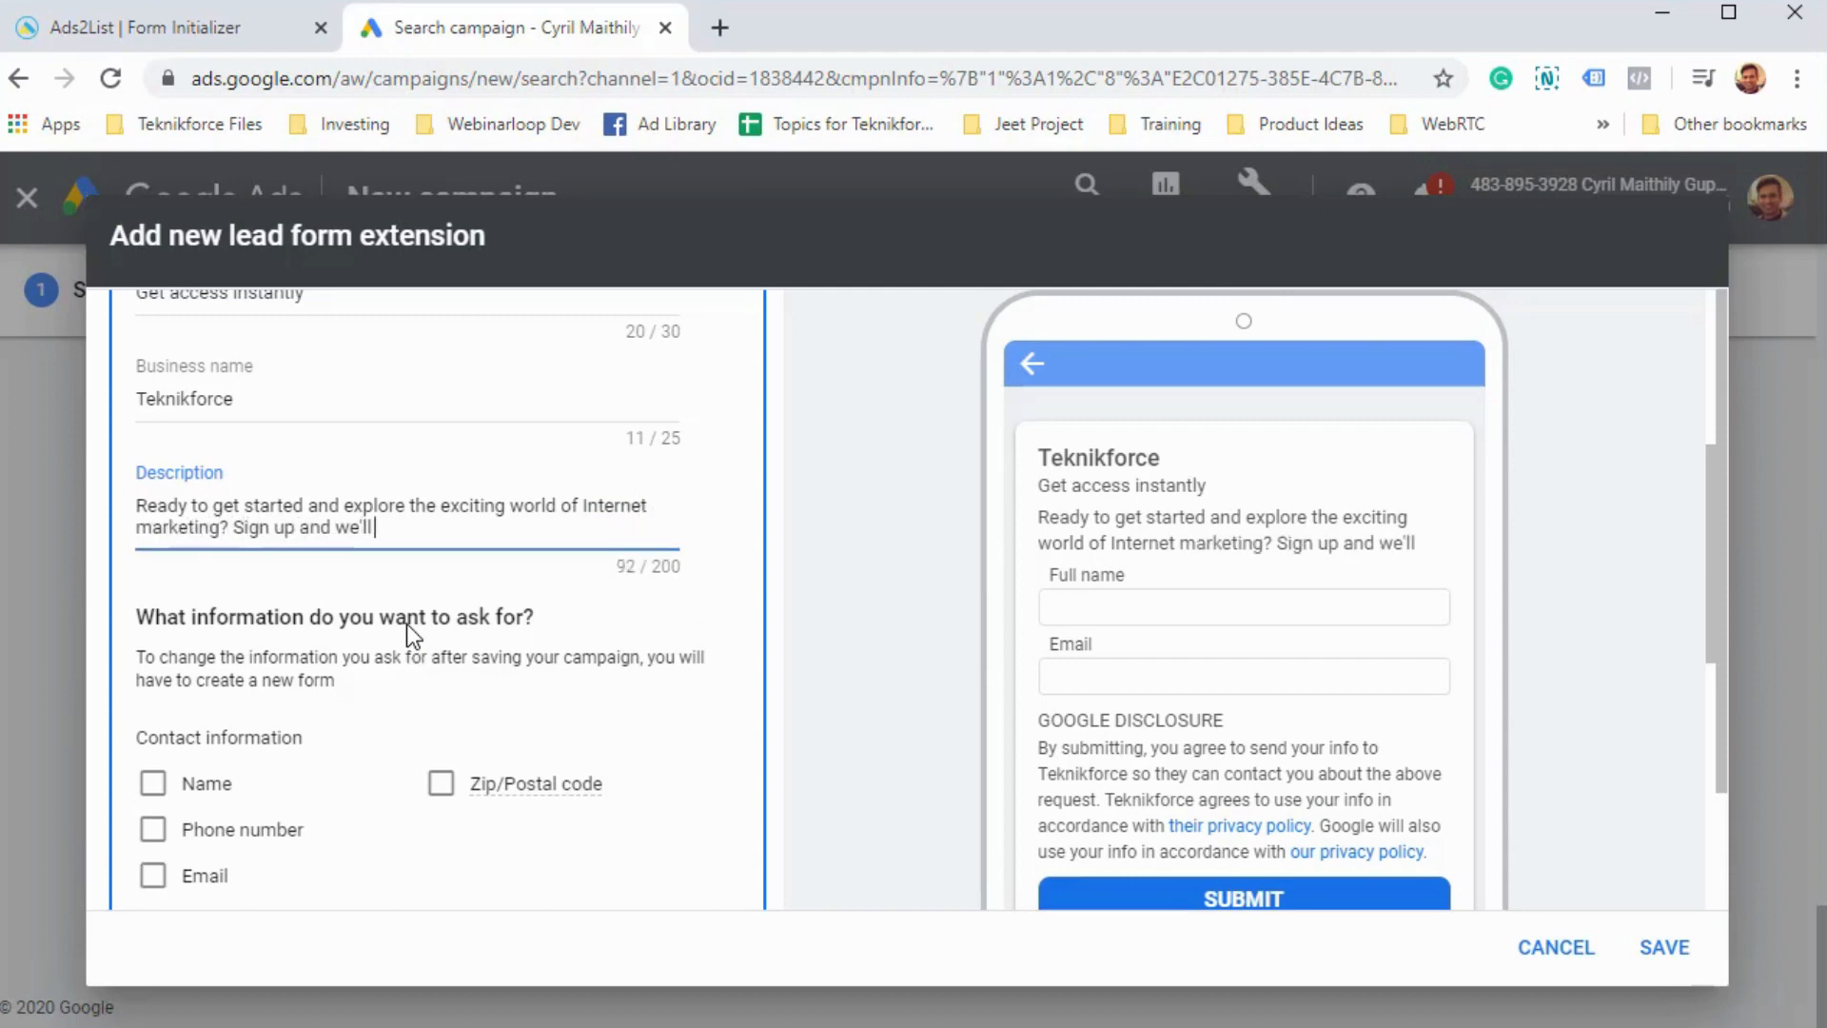
pyautogui.write(' get you there isntnatly')
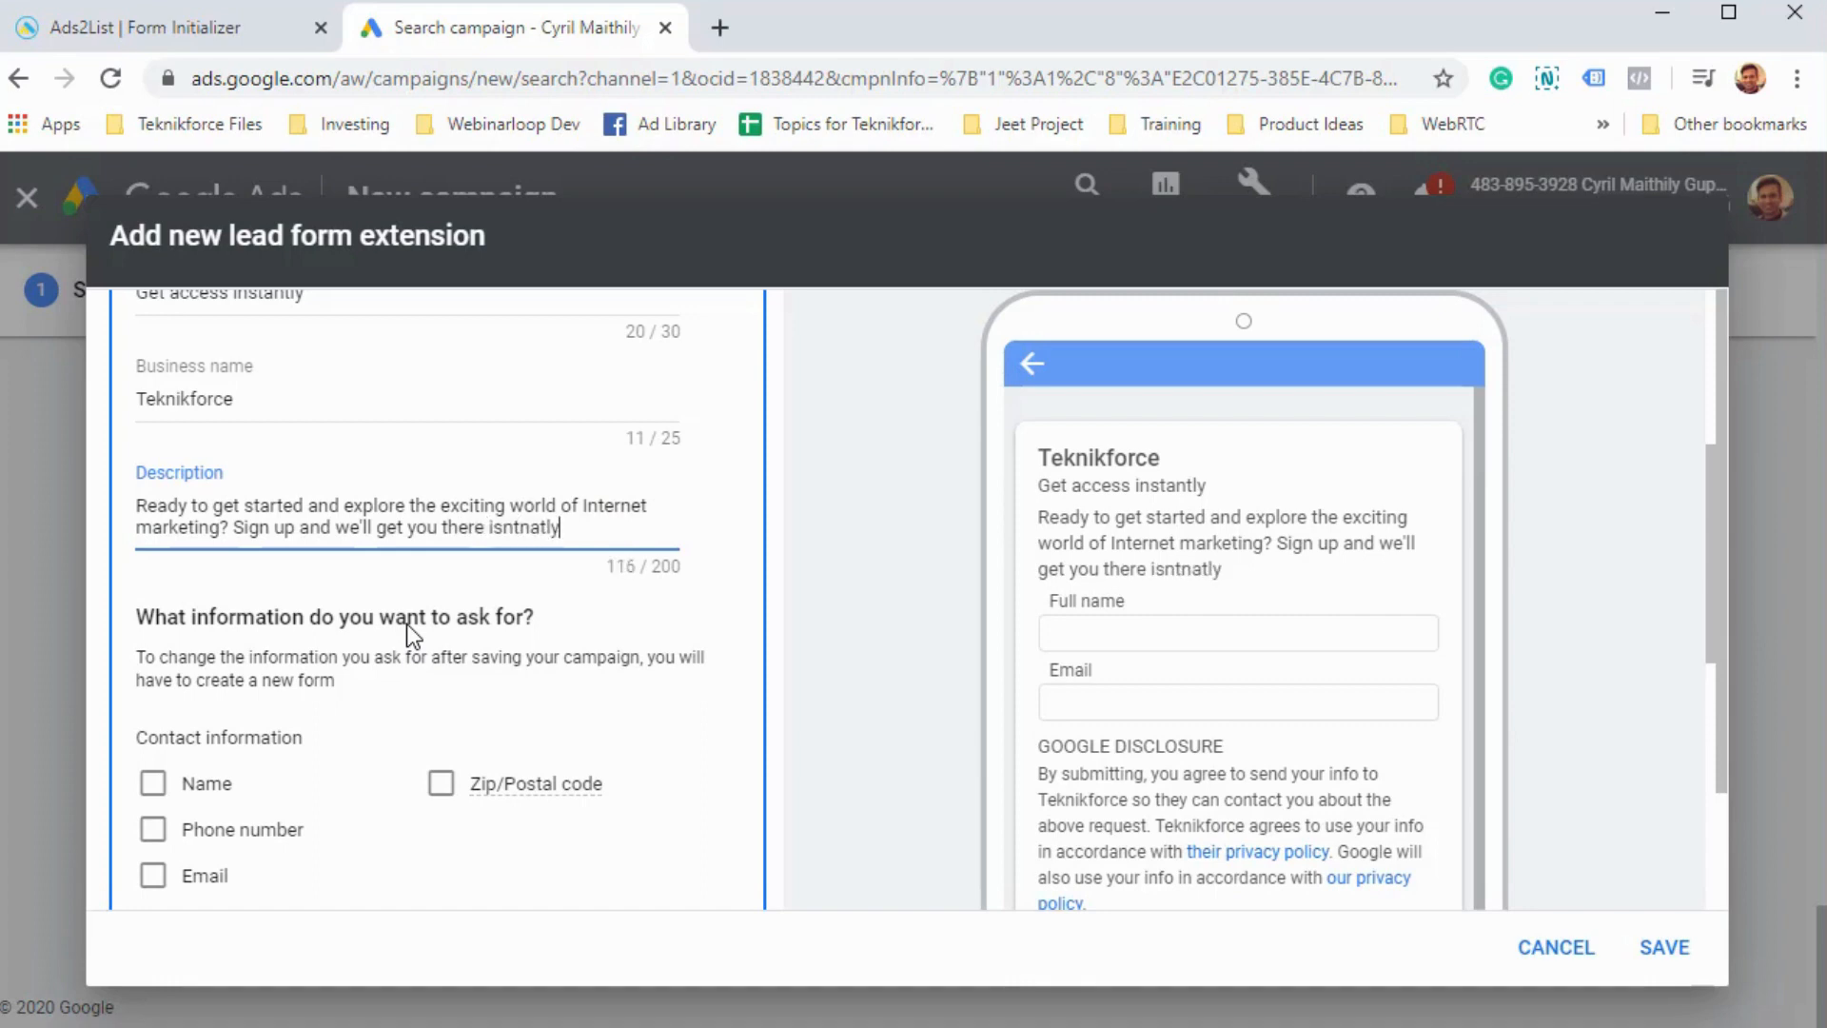
pyautogui.press('BackSpace')
pyautogui.press('BackSpace')
pyautogui.press('BackSpace')
pyautogui.press('BackSpace')
pyautogui.press('BackSpace')
pyautogui.press('BackSpace')
pyautogui.press('BackSpace')
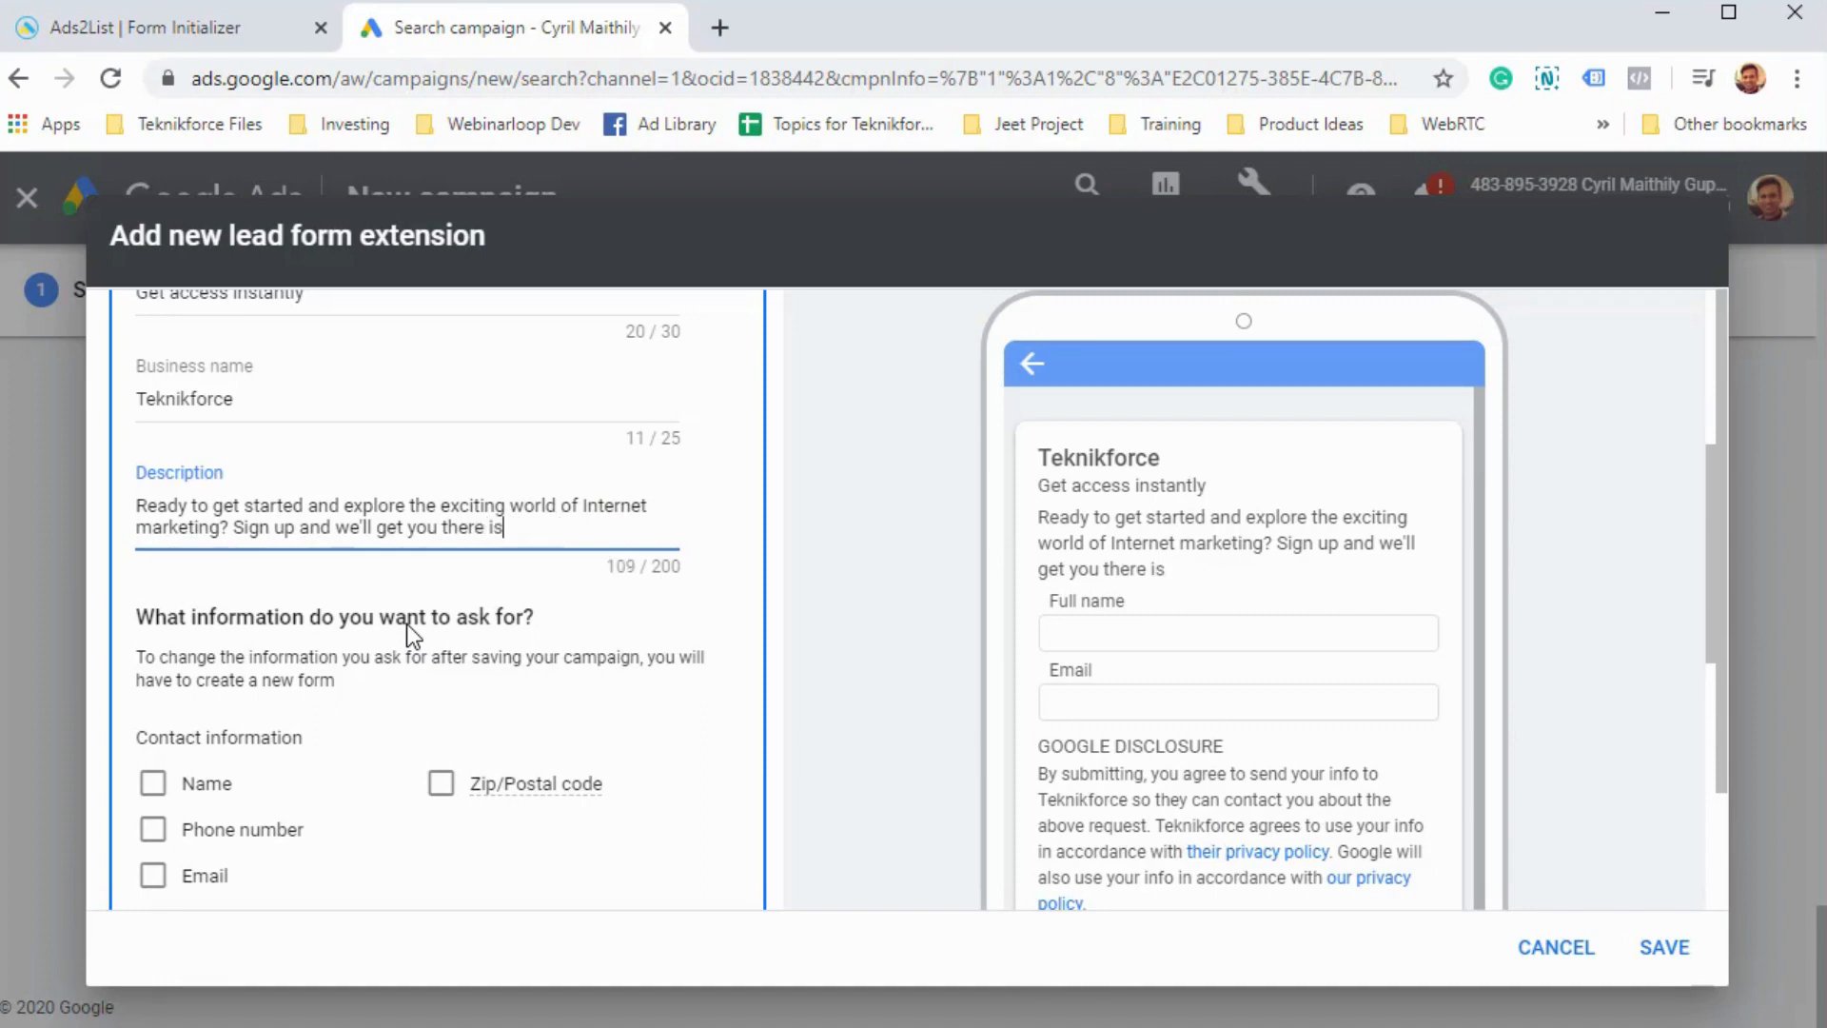
pyautogui.press('BackSpace')
pyautogui.write('nstantly')
# - Have the lead form ask for the name as First name and last name, plus the phone number
pyautogui.scroll(-1, 242, 717)
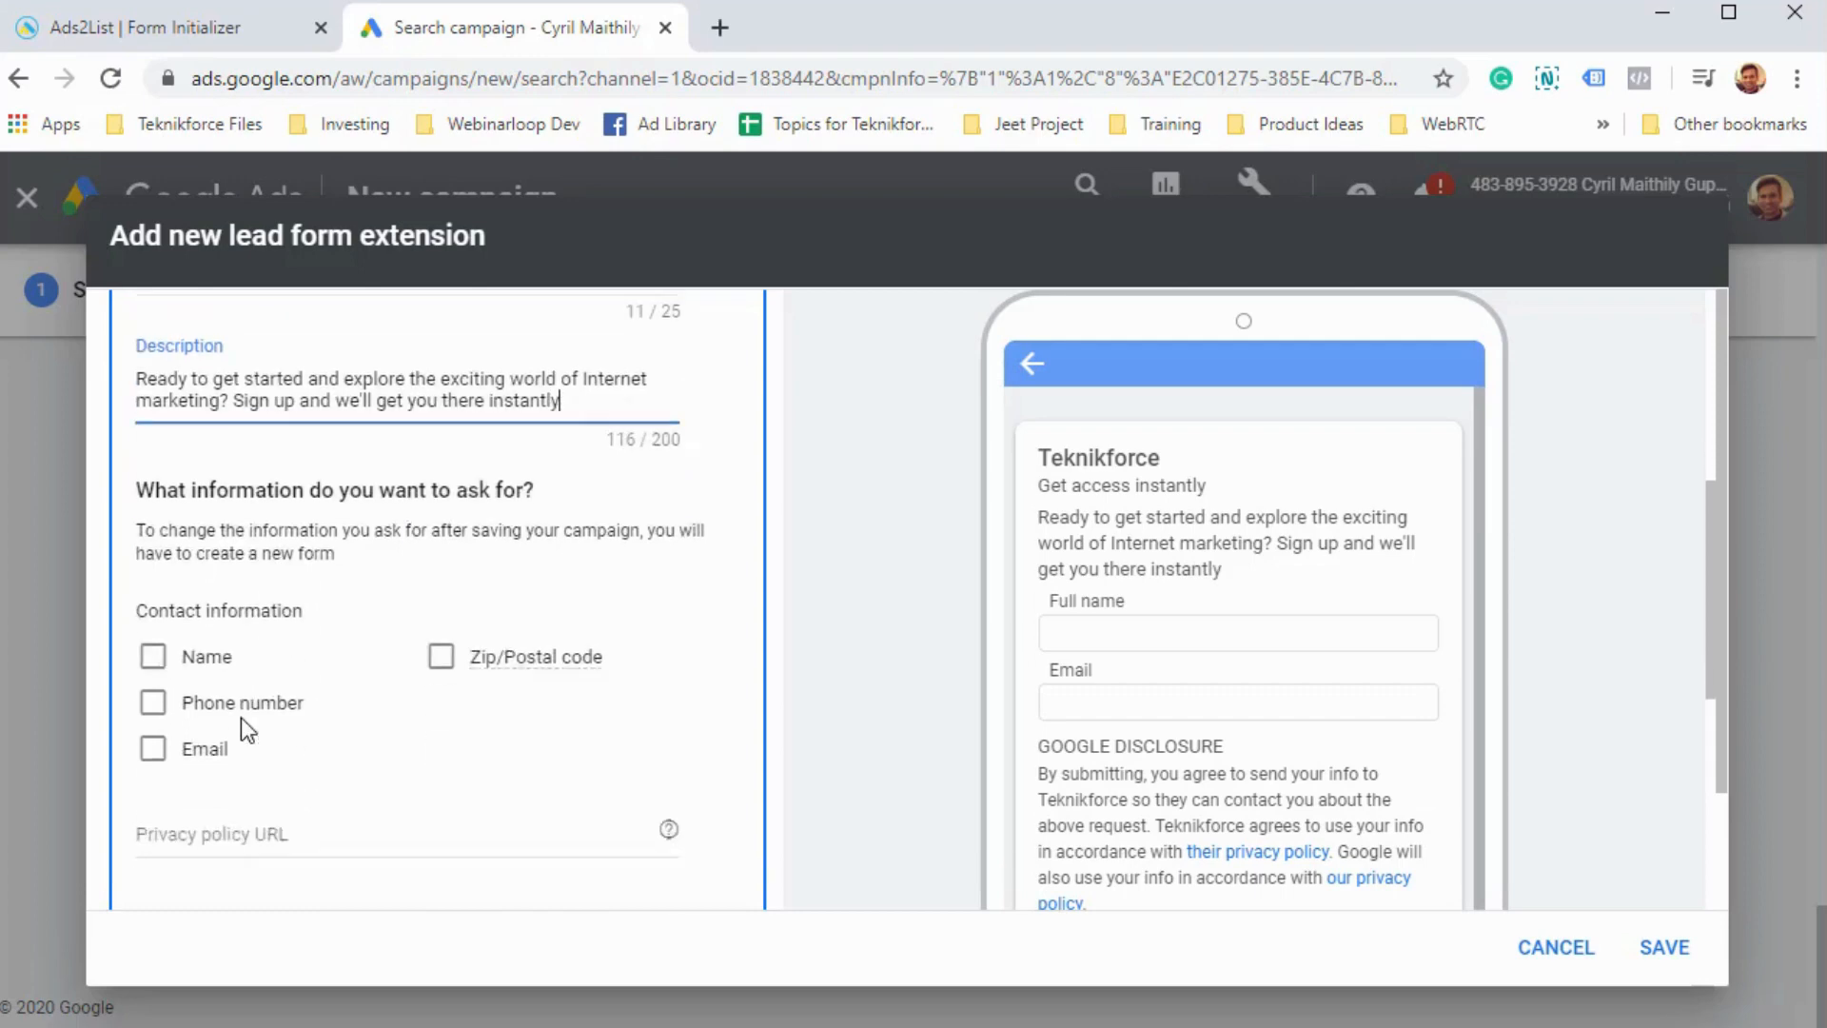
pyautogui.scroll(-2, 242, 717)
pyautogui.scroll(1, 242, 717)
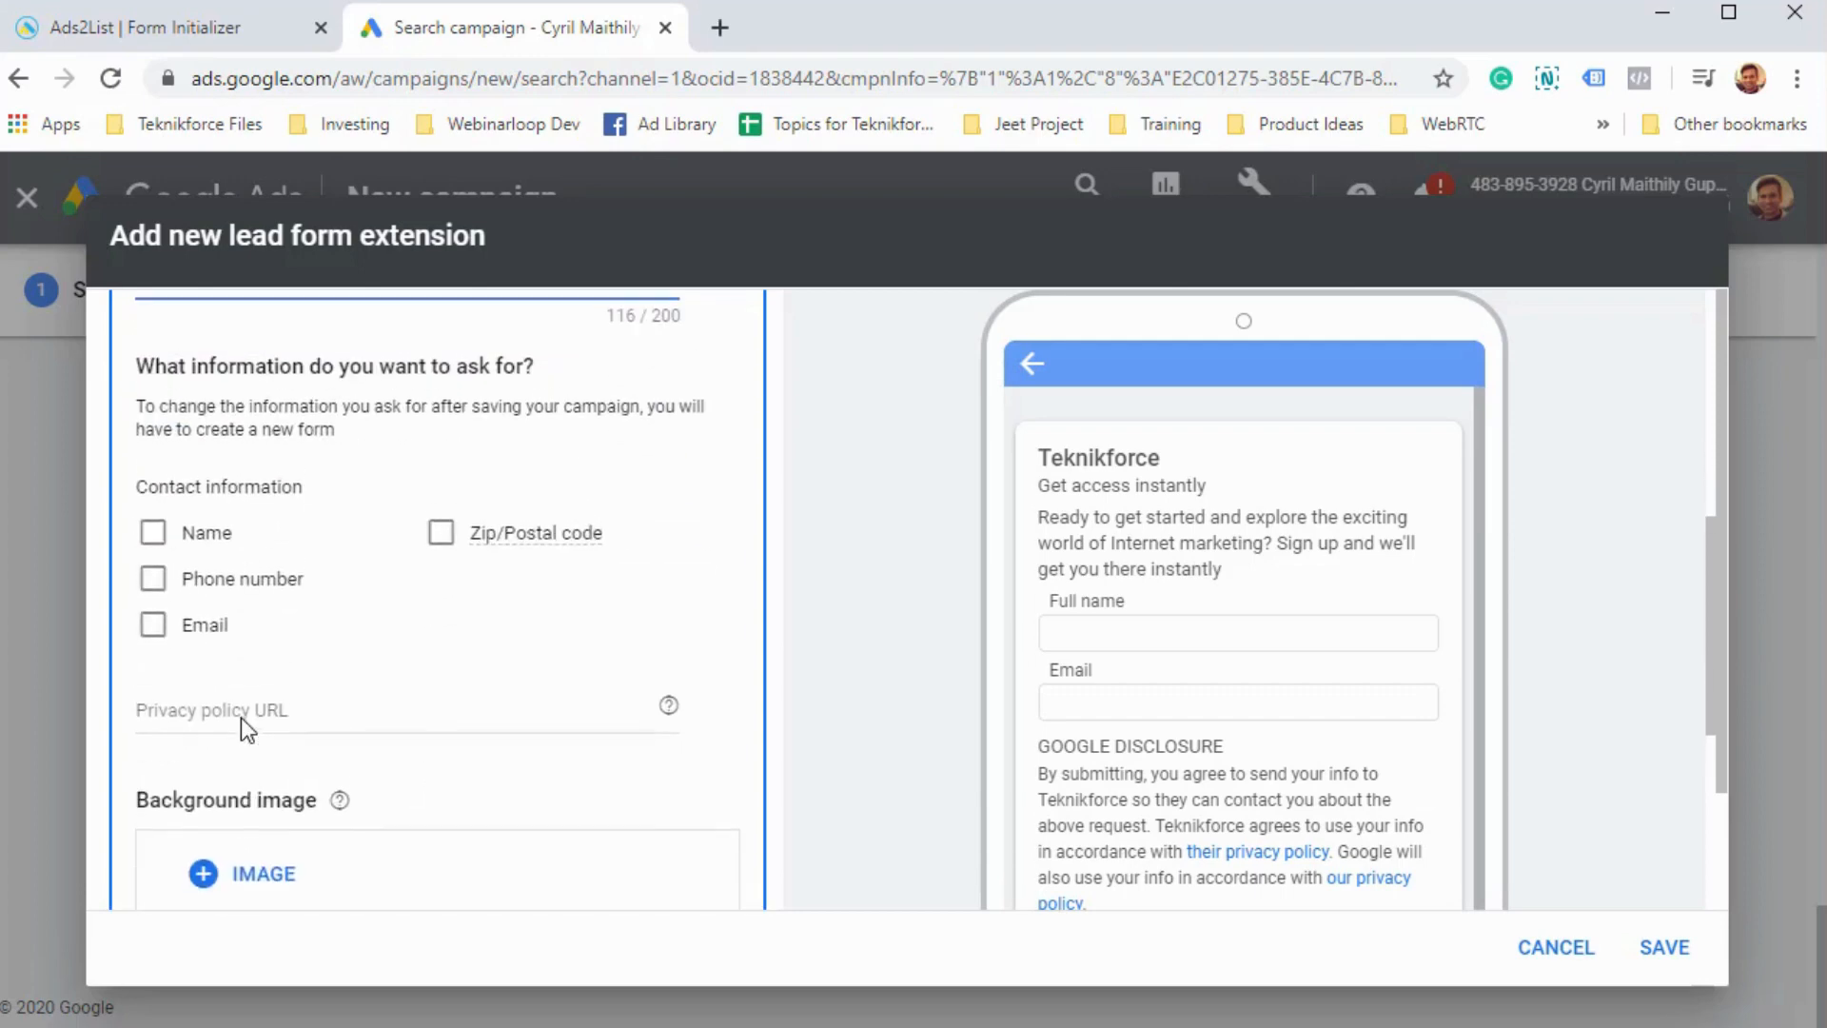
pyautogui.click(223, 539)
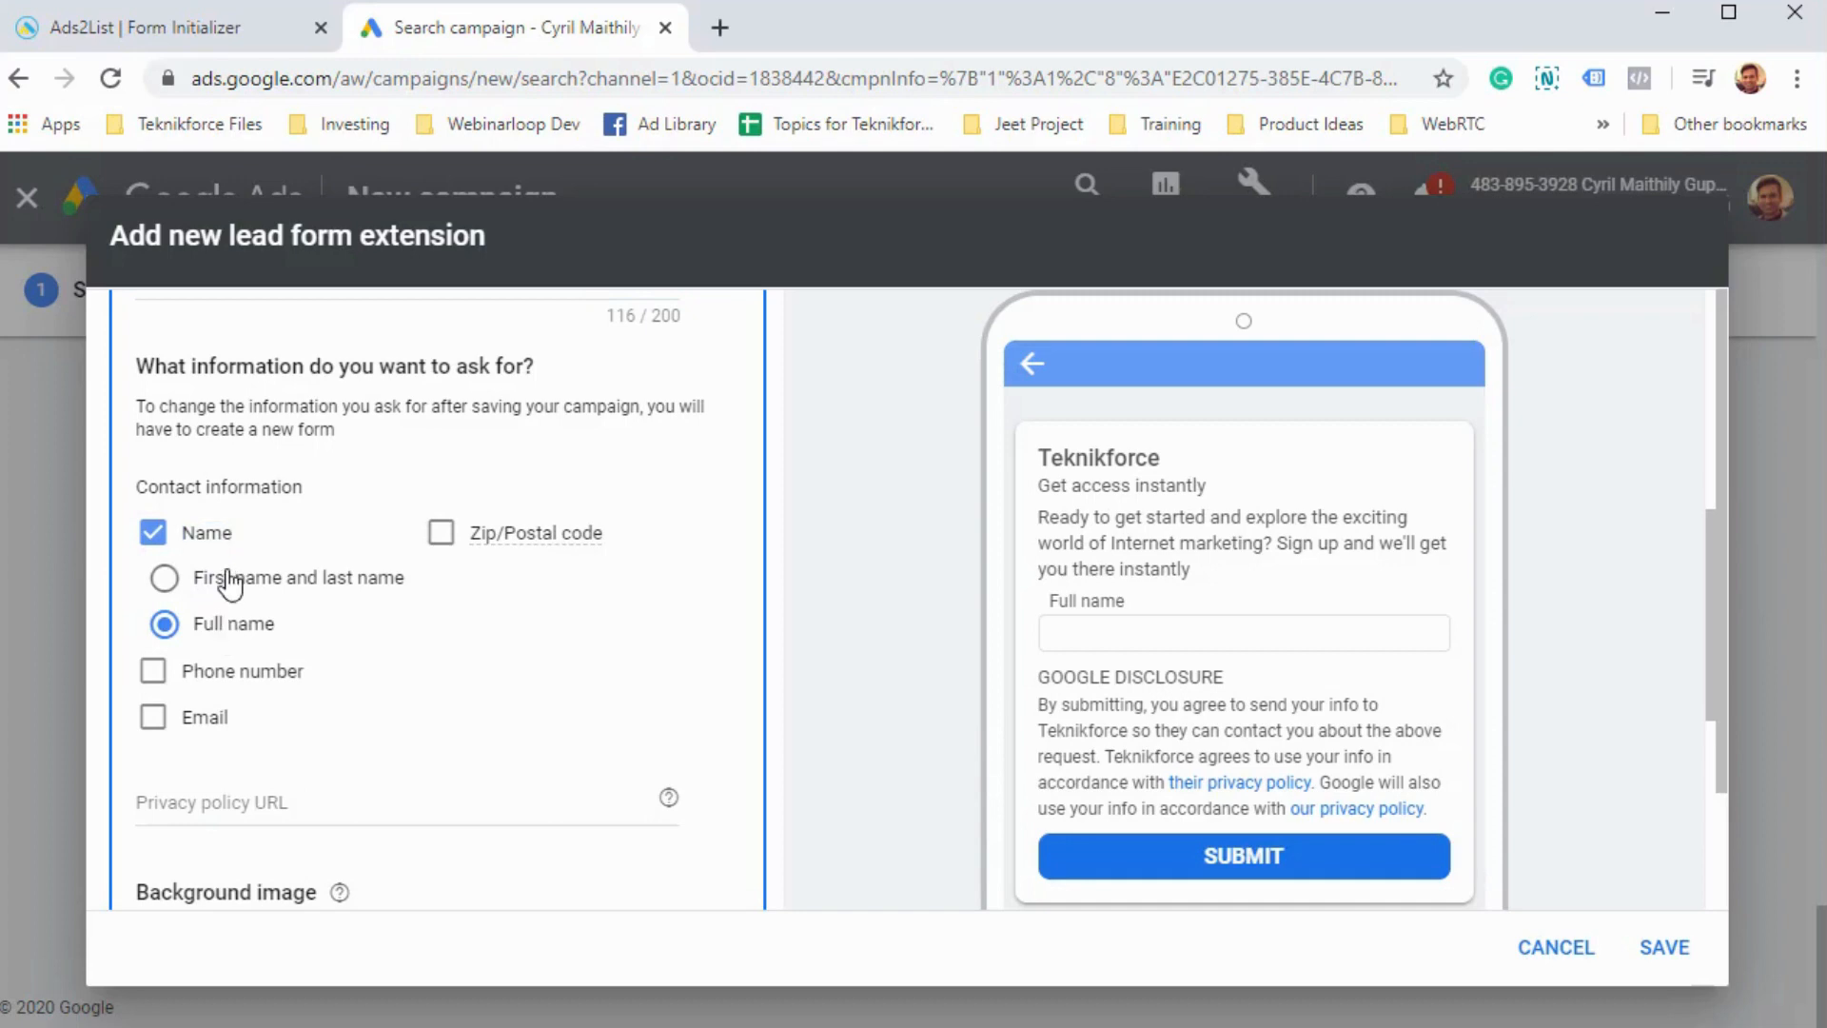
pyautogui.click(229, 579)
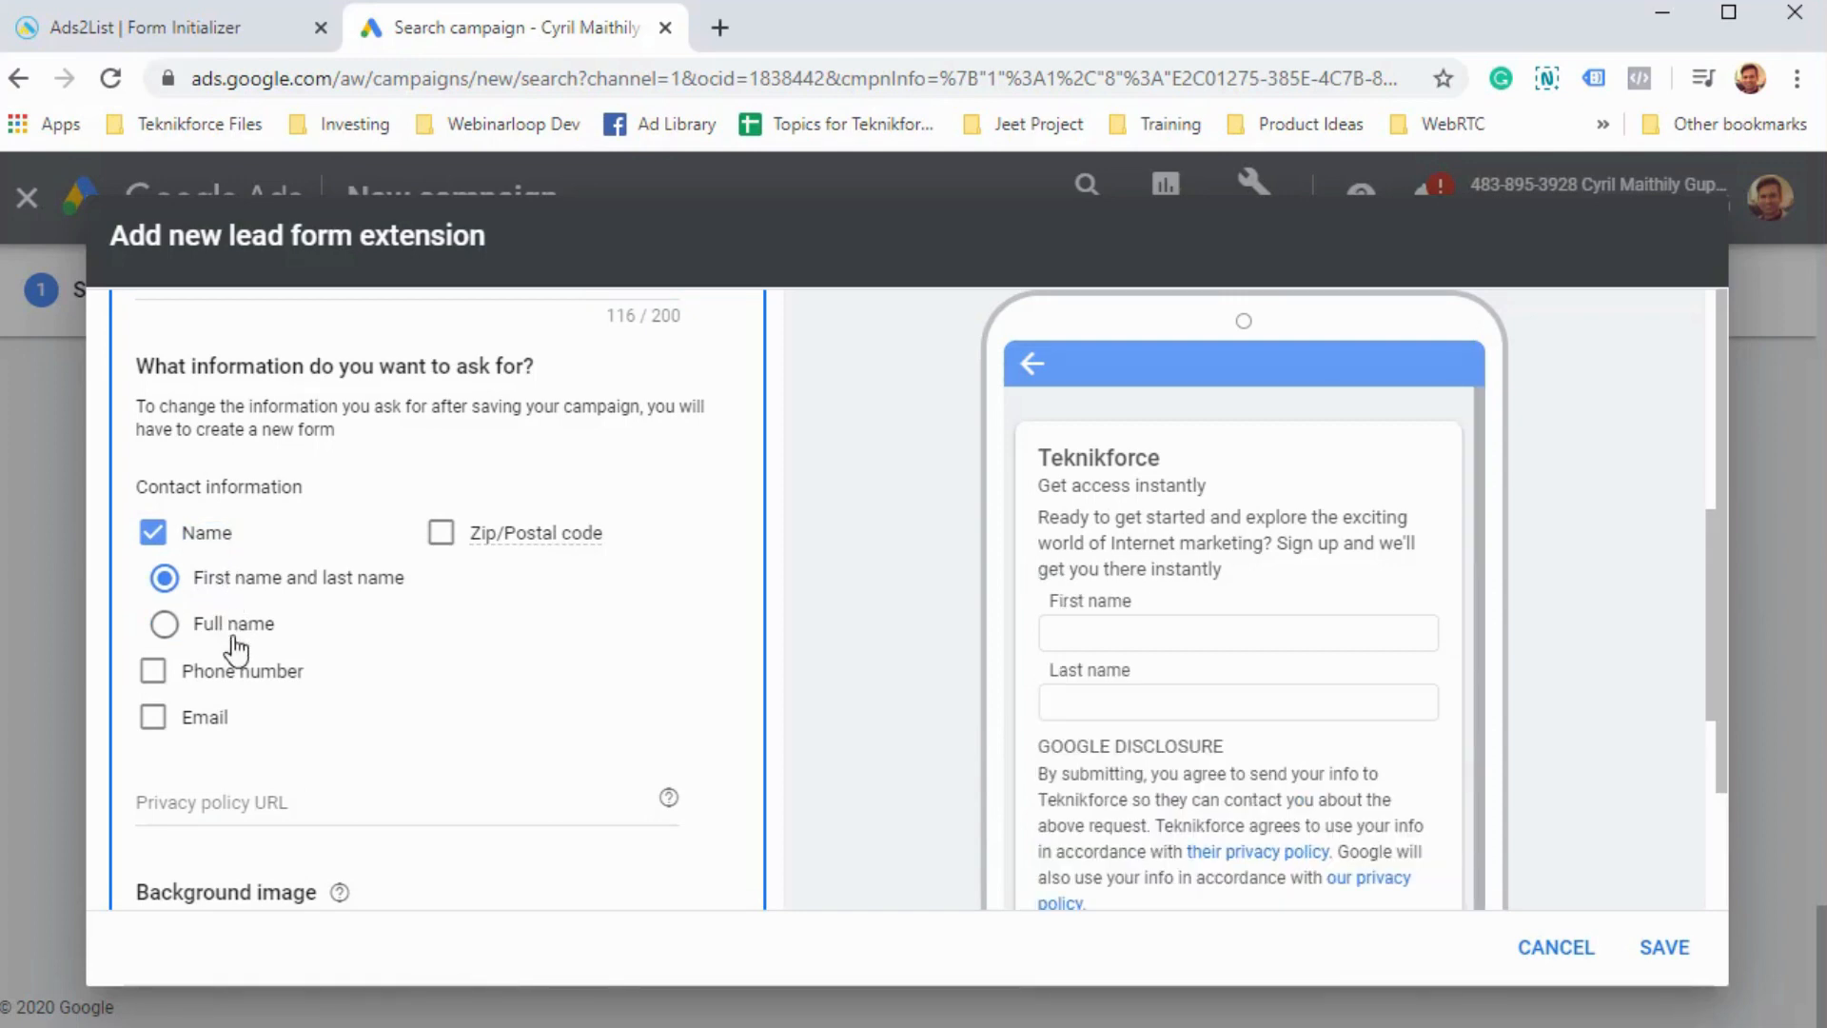
pyautogui.click(233, 634)
pyautogui.click(241, 592)
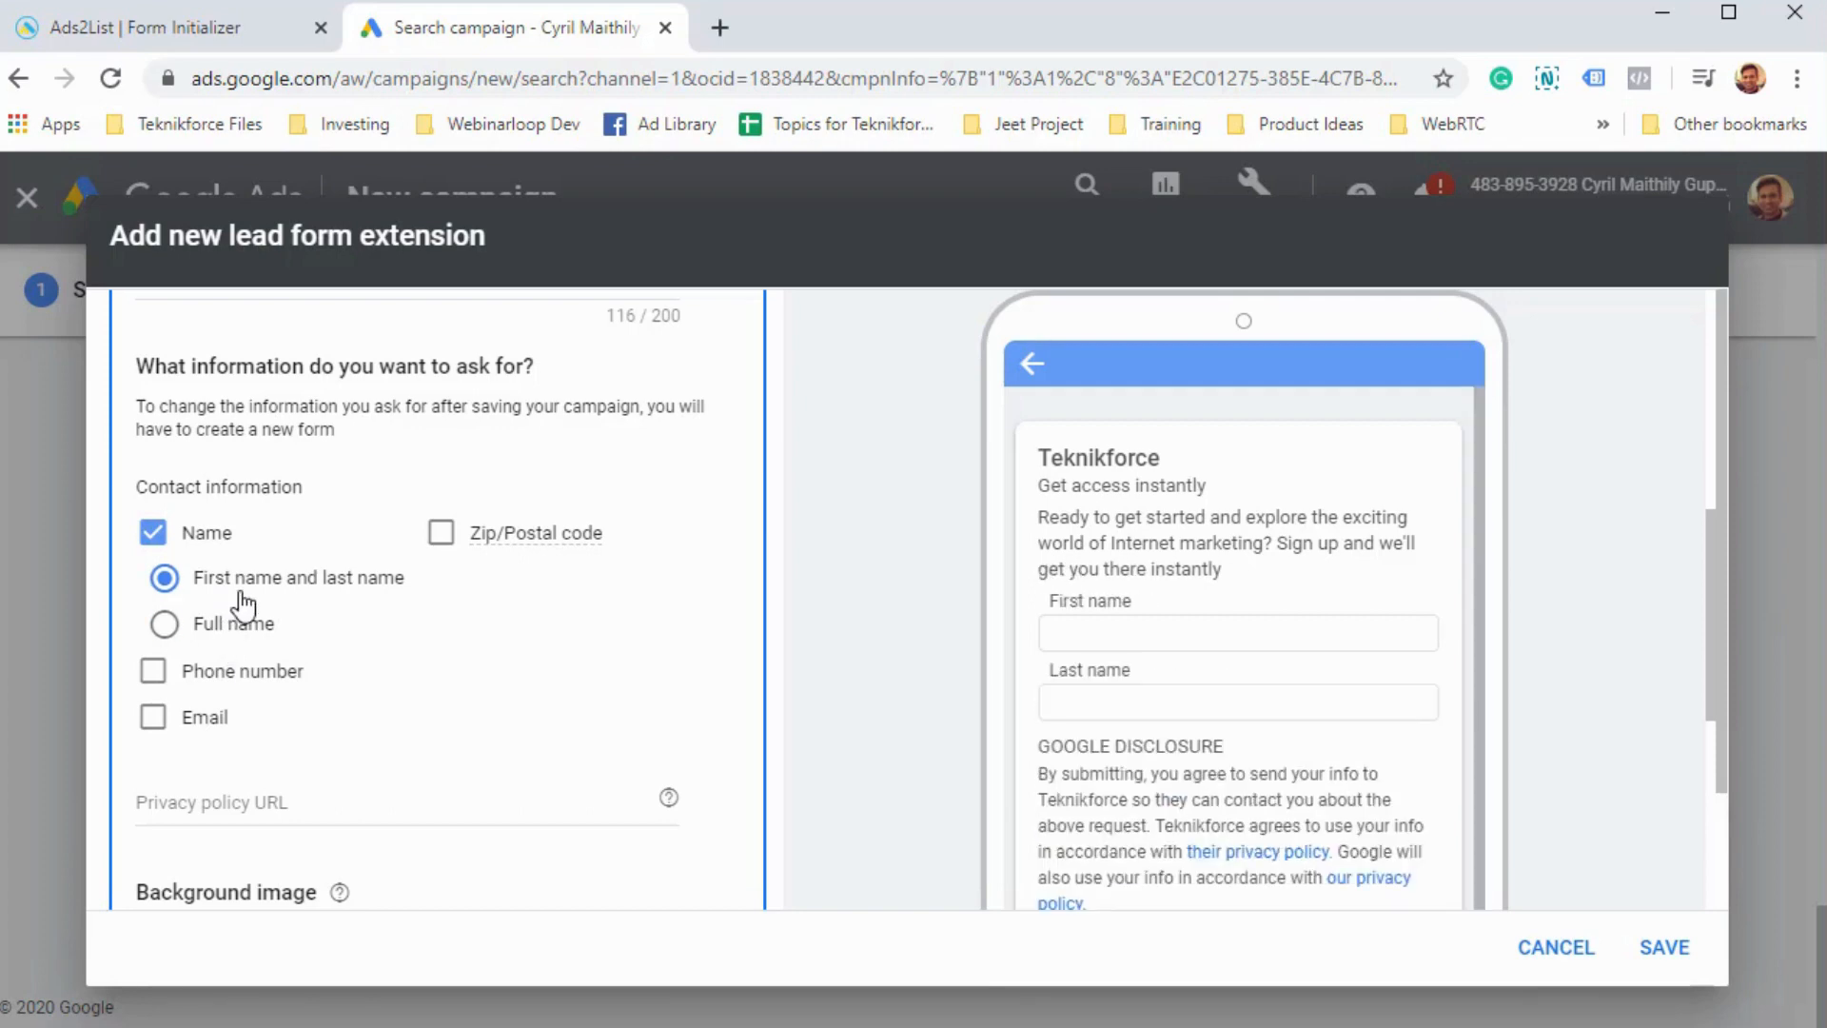
pyautogui.click(215, 677)
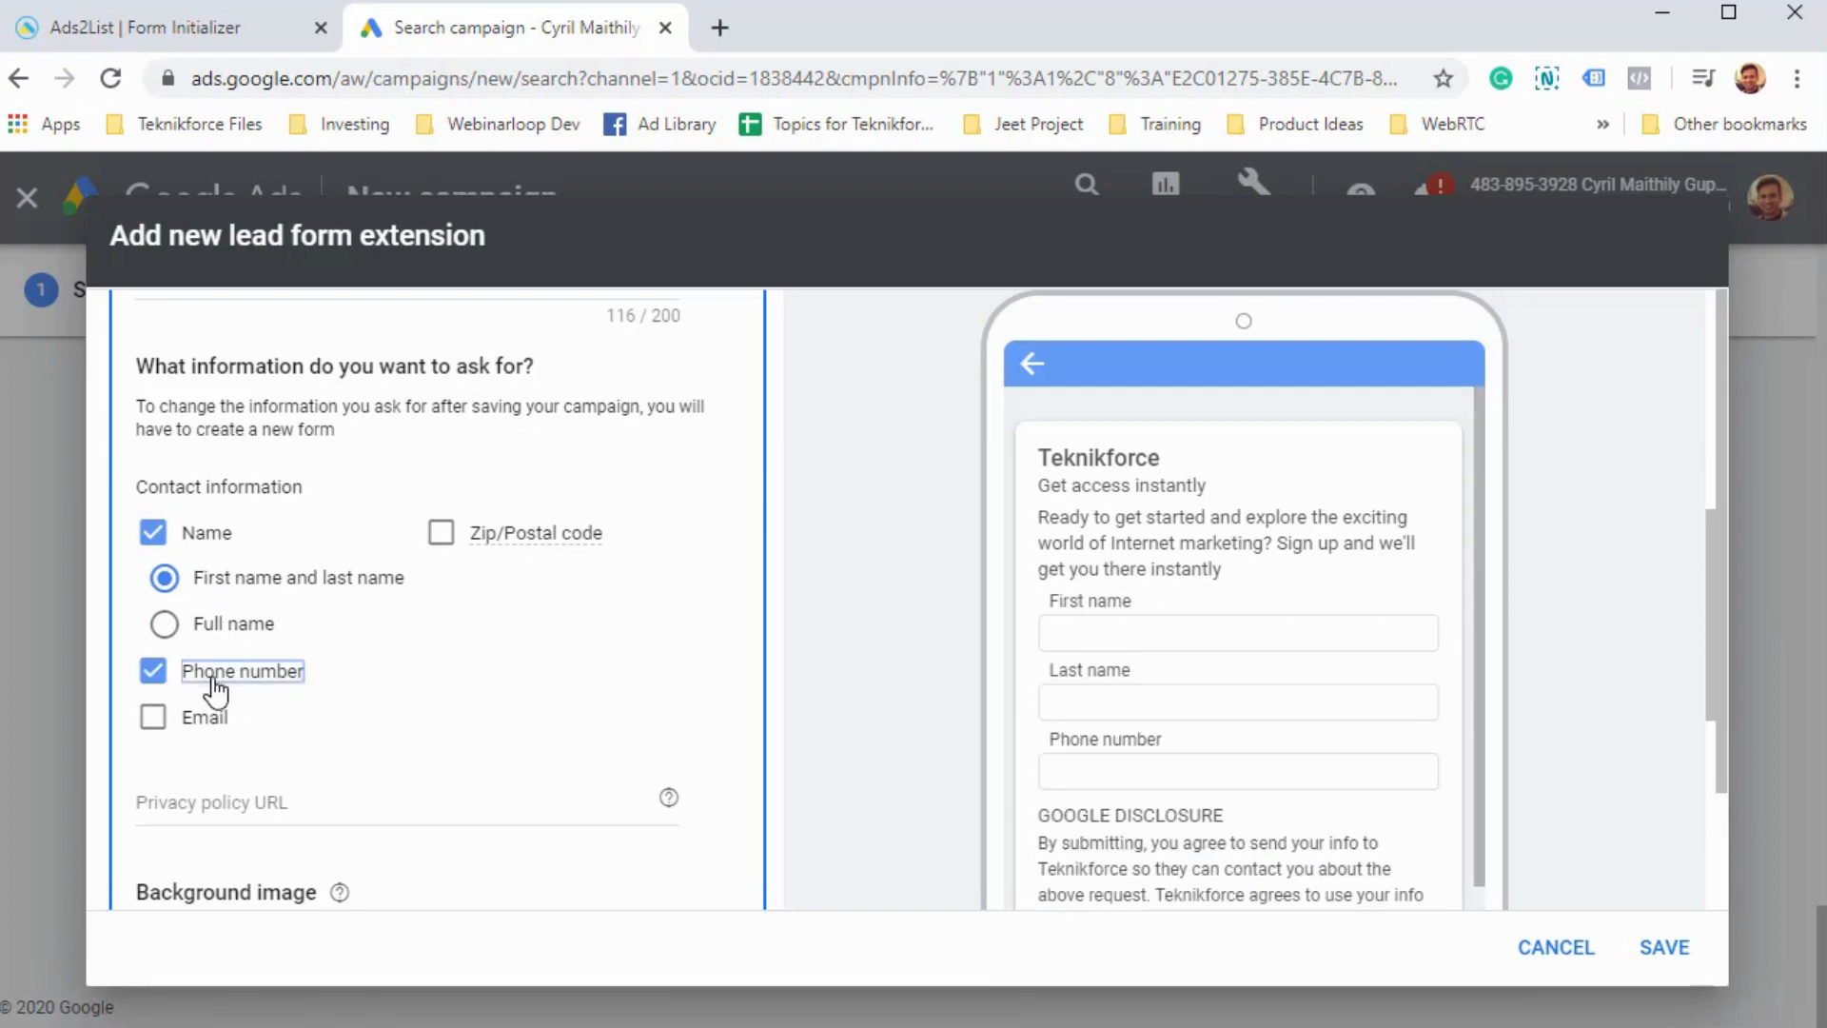
# - Have the lead form ask for Full name and Email instead of the phone number
pyautogui.click(230, 683)
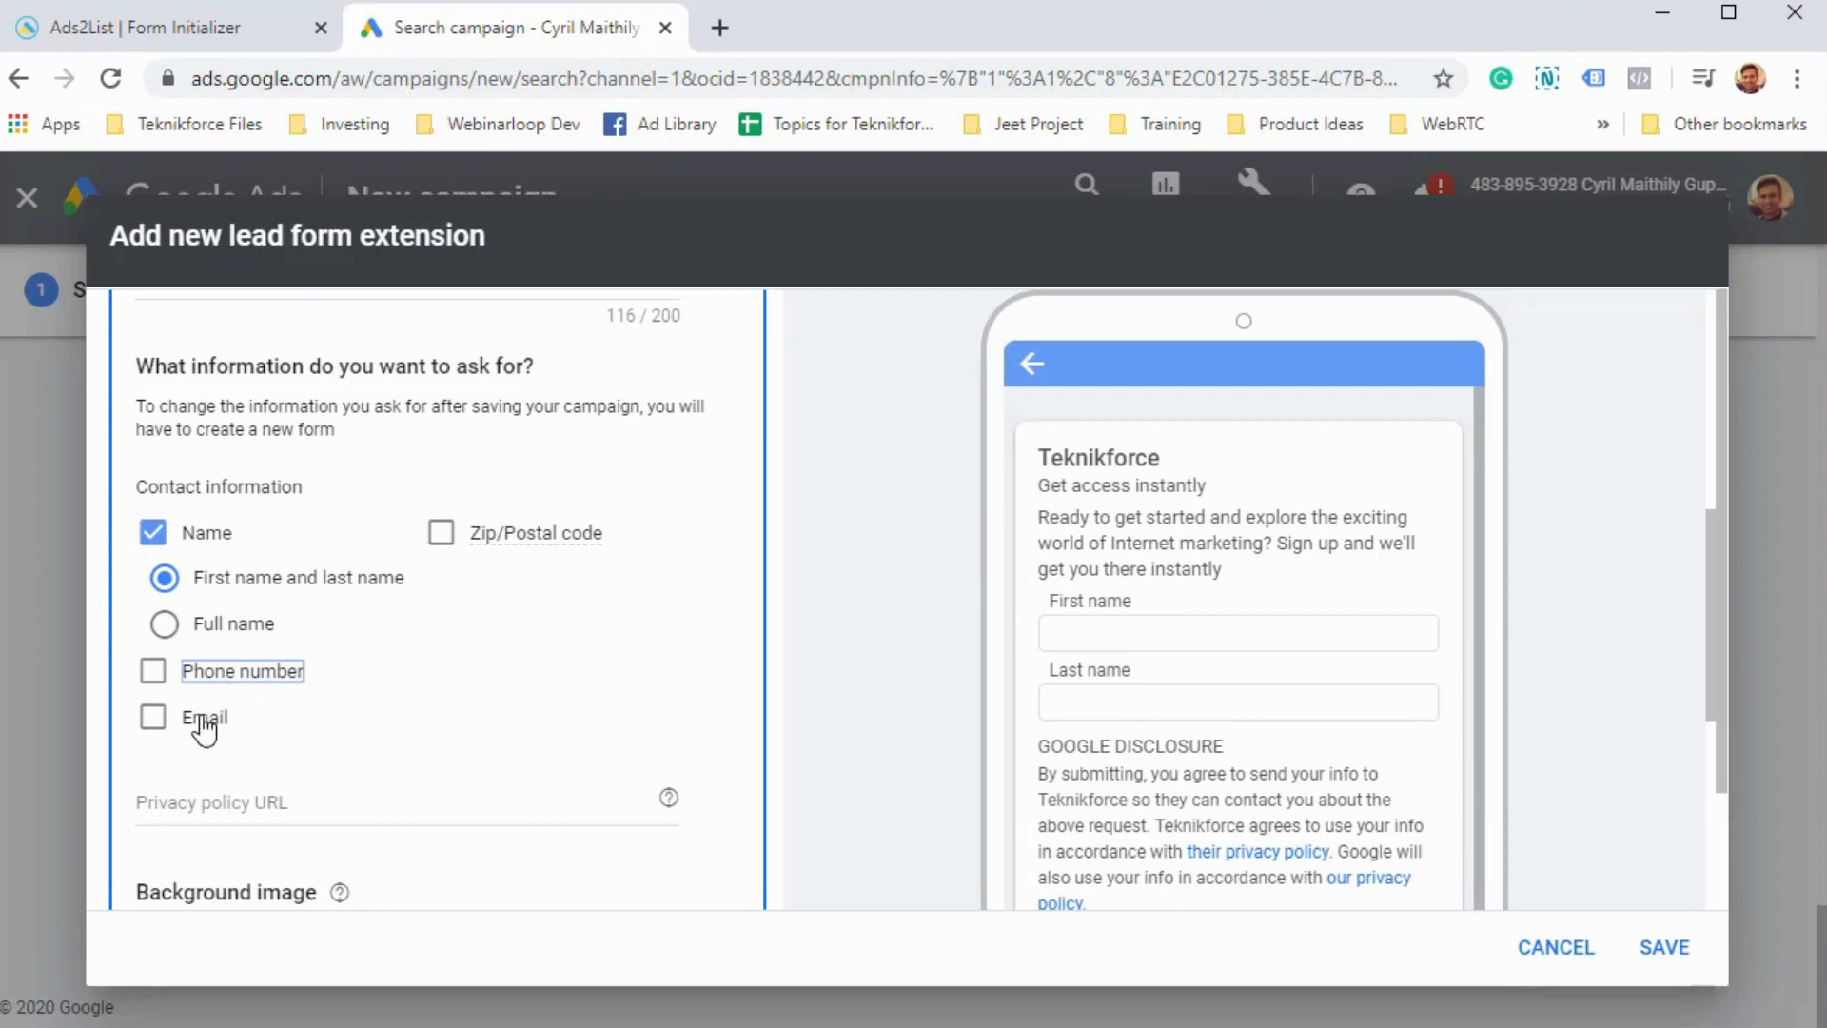
pyautogui.click(204, 731)
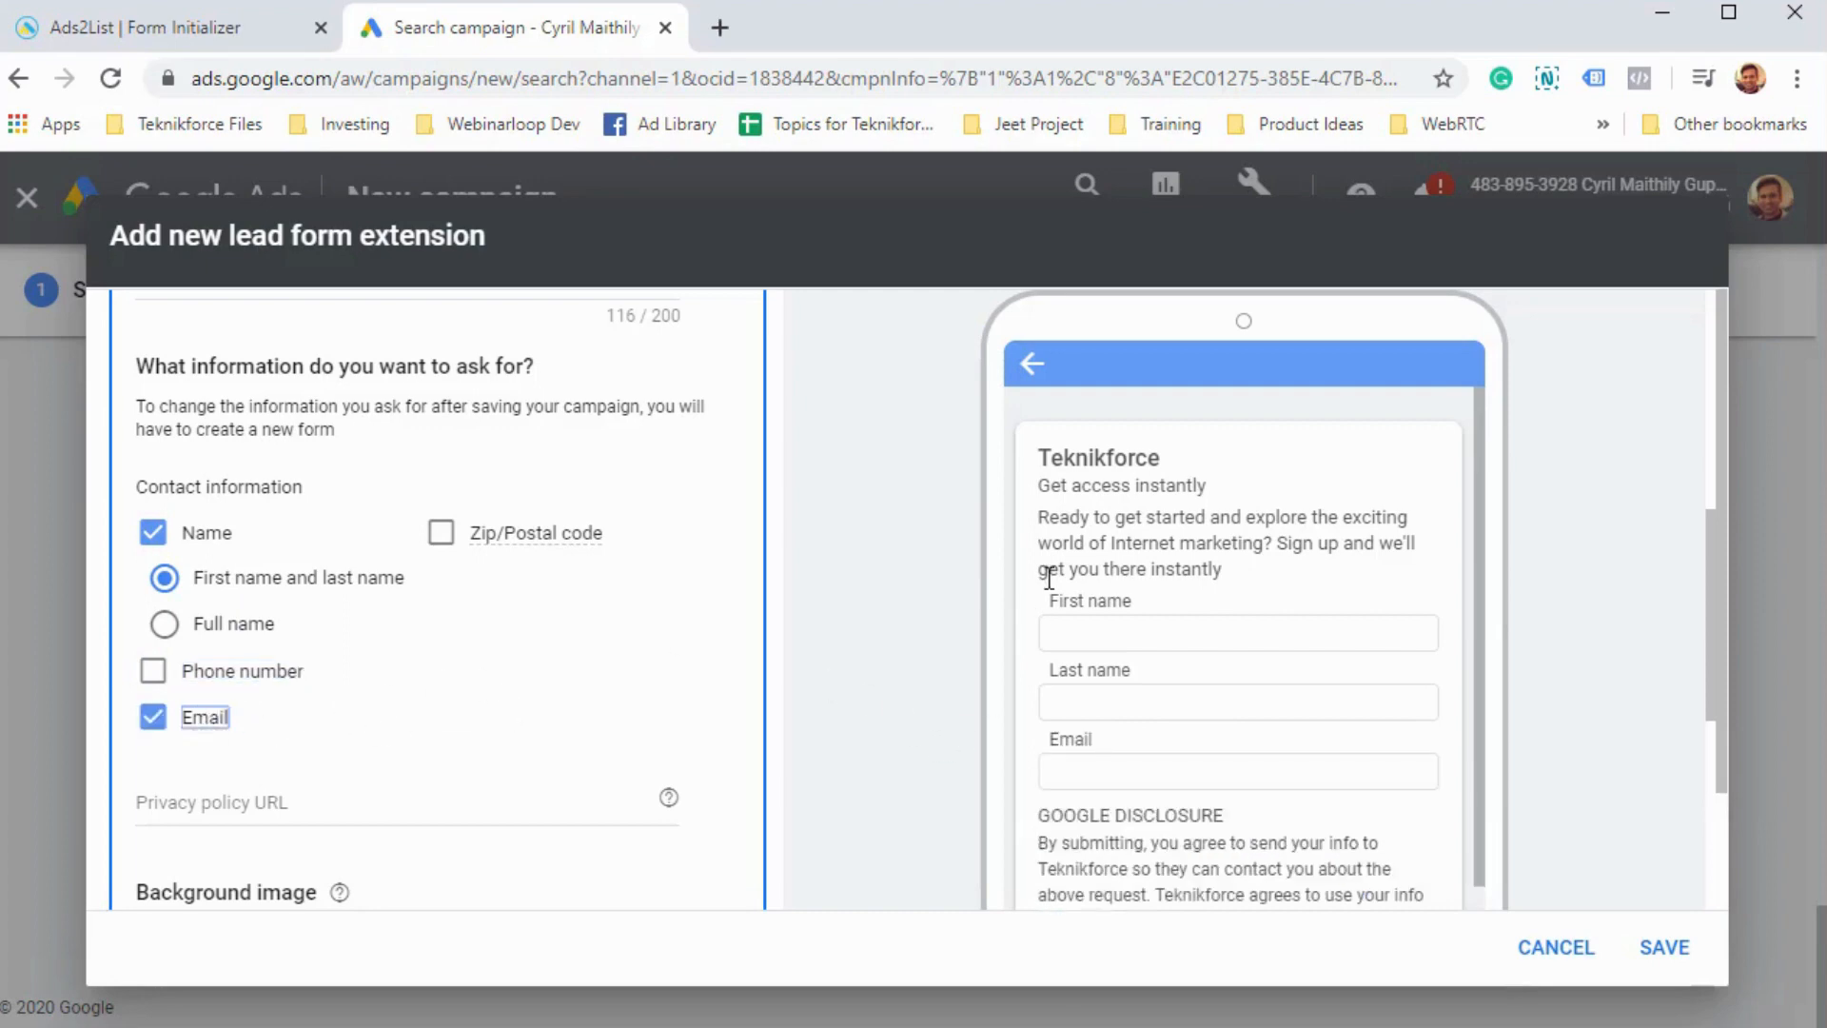
pyautogui.click(253, 632)
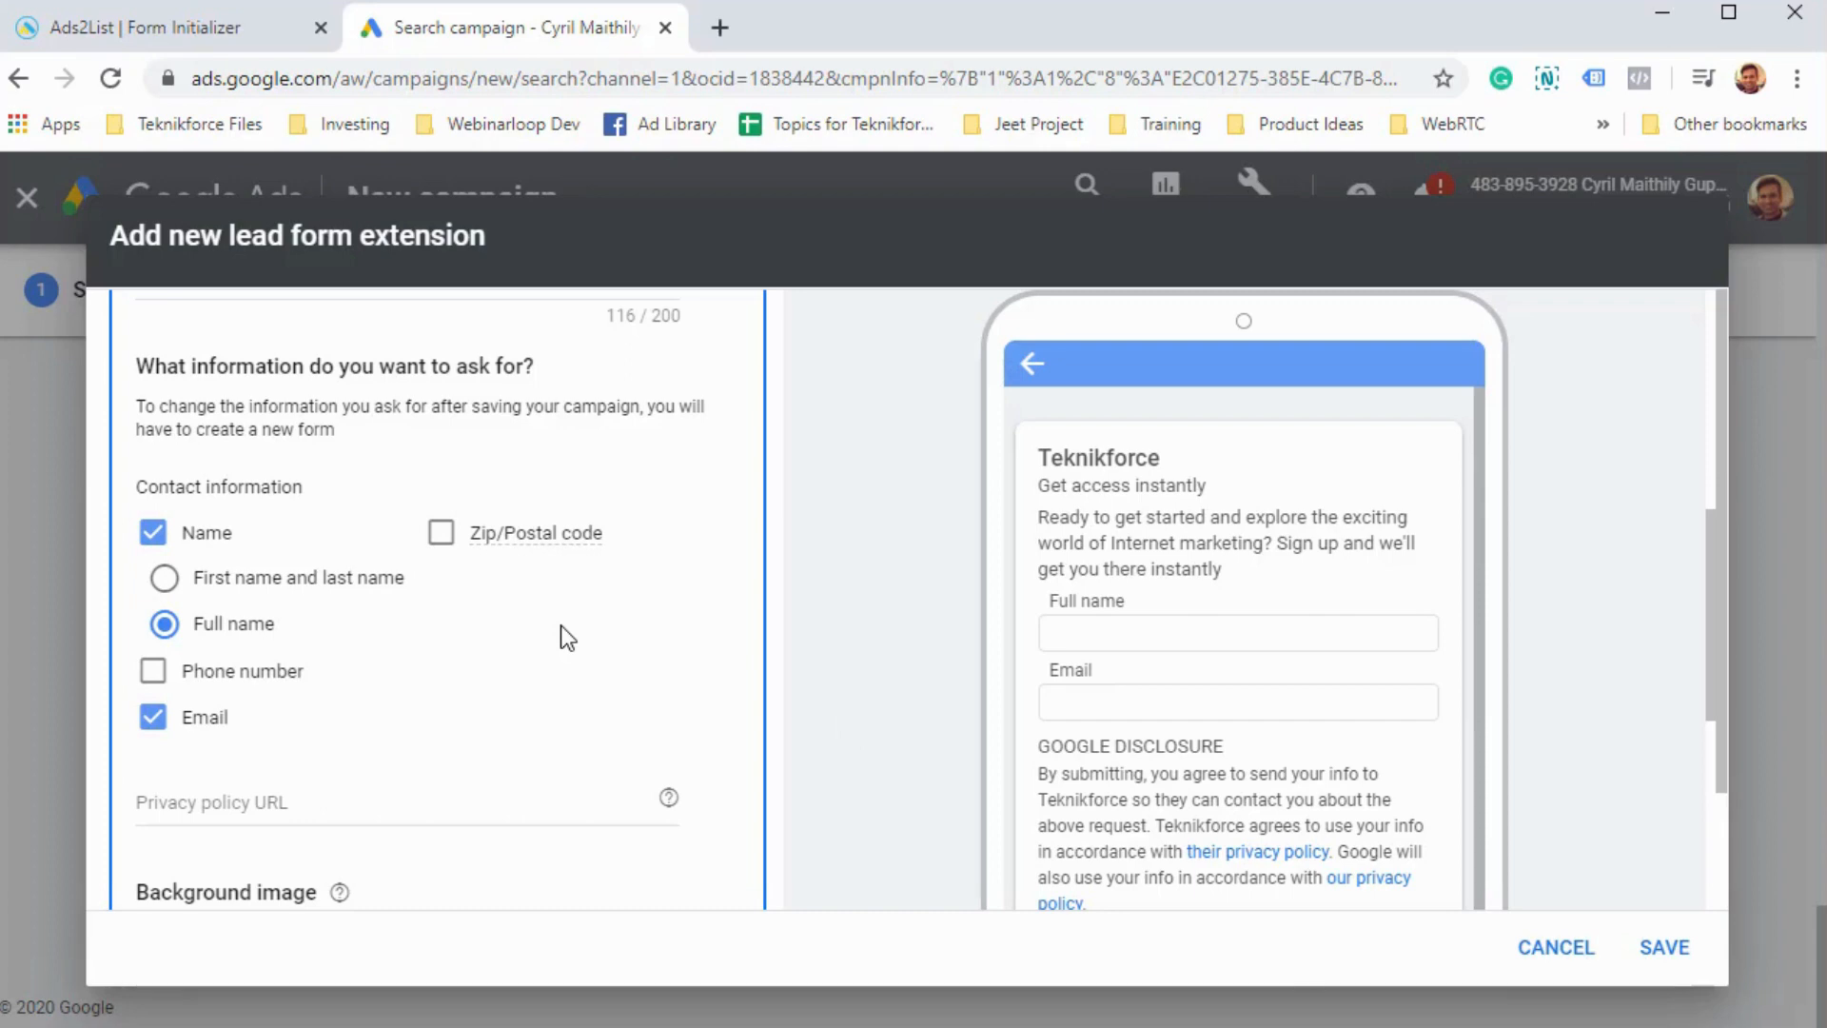
pyautogui.scroll(-2, 561, 625)
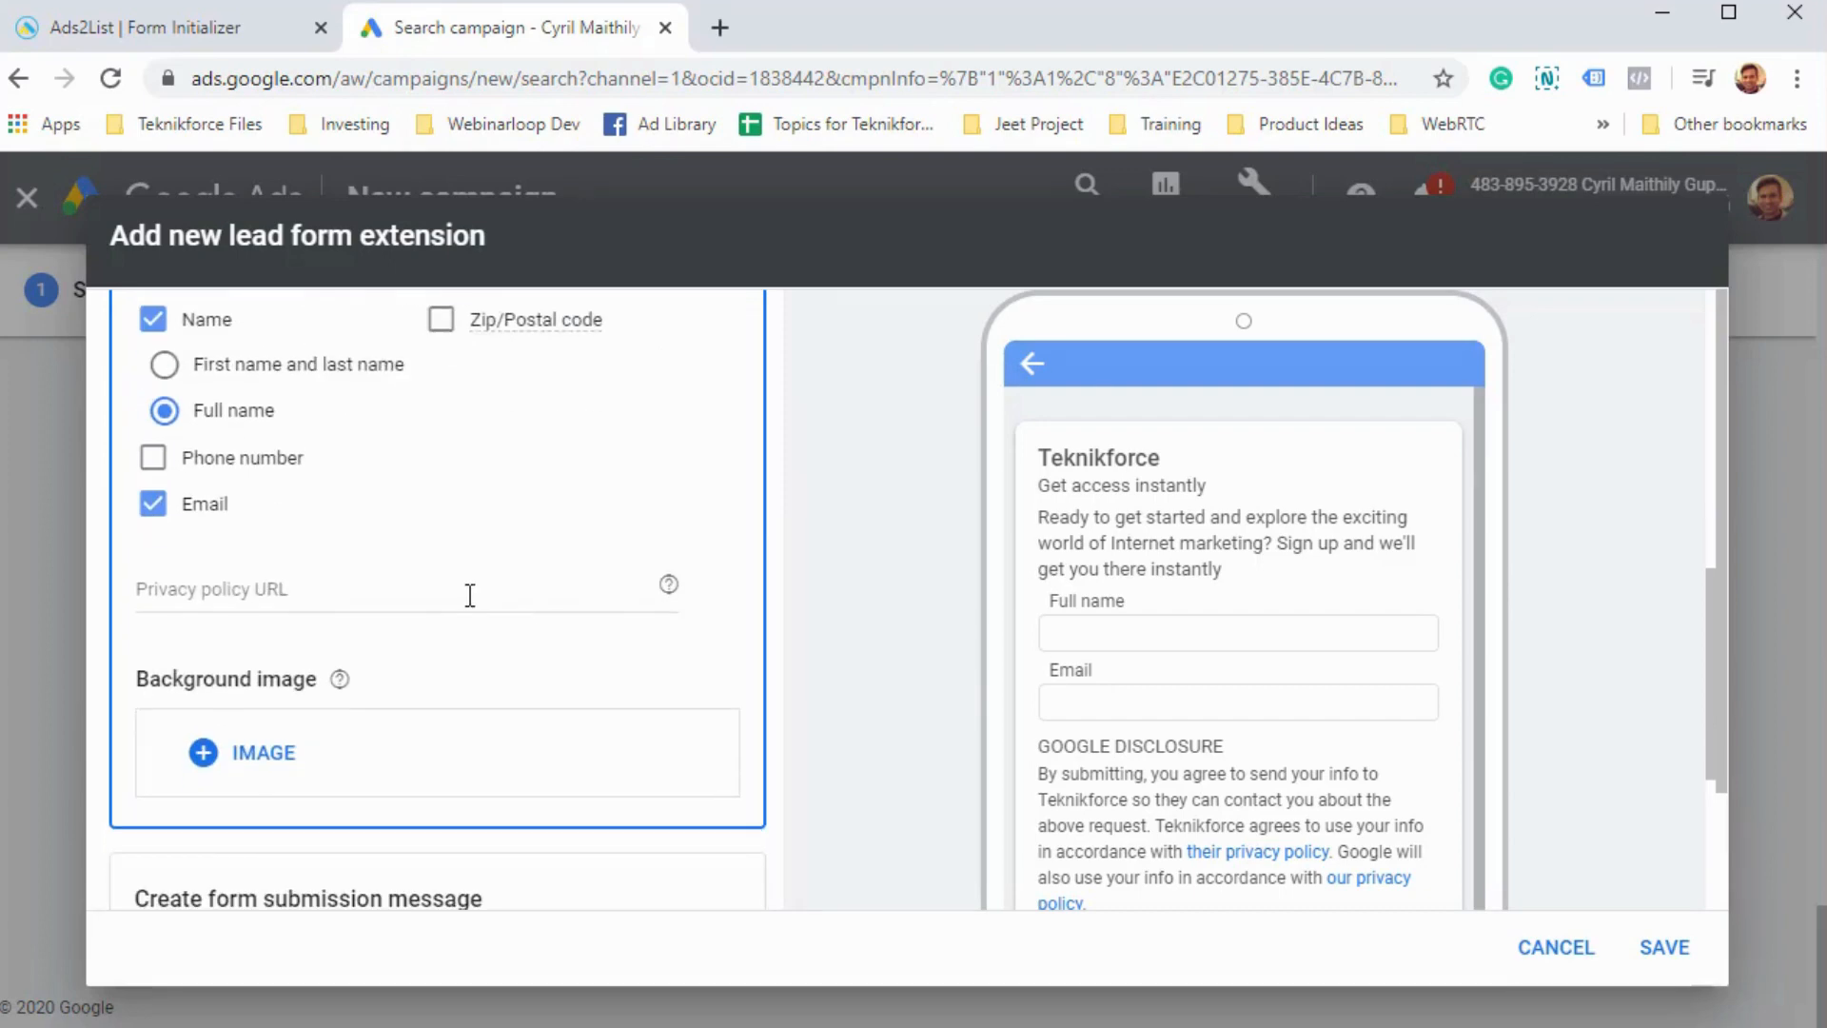
pyautogui.click(463, 597)
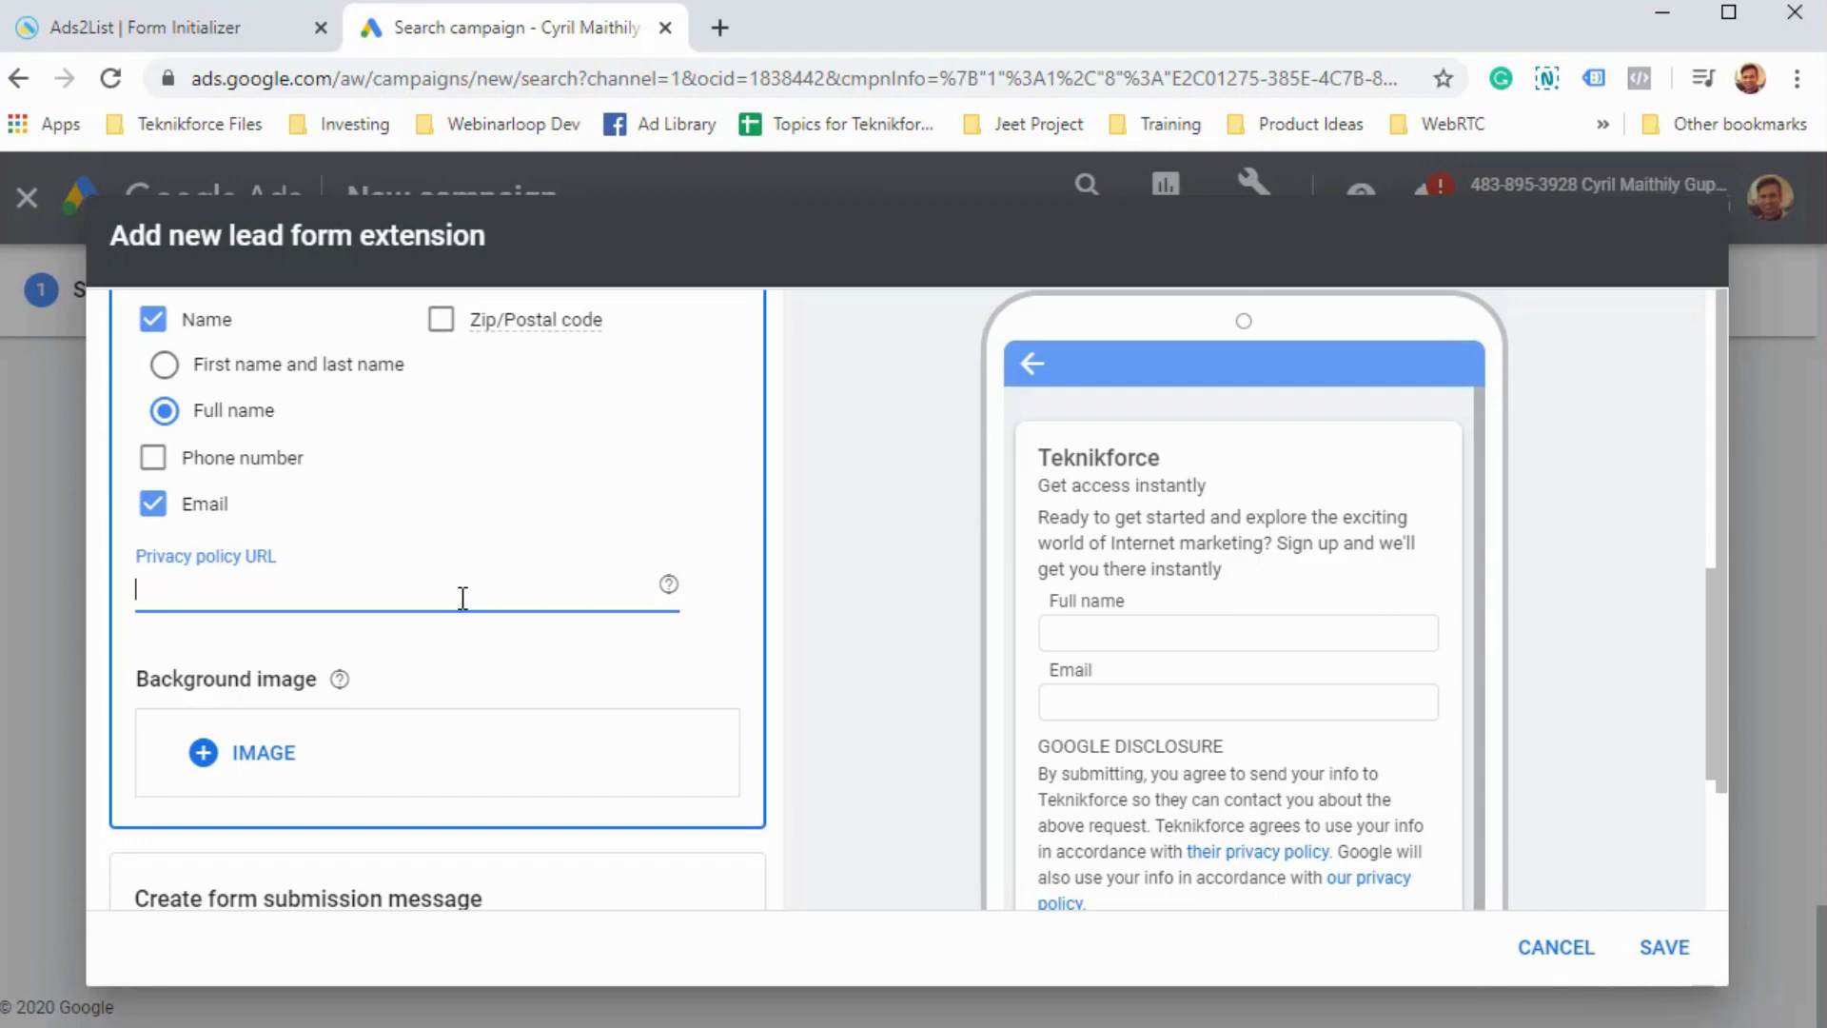
pyautogui.write('http://teknikforce.com/')
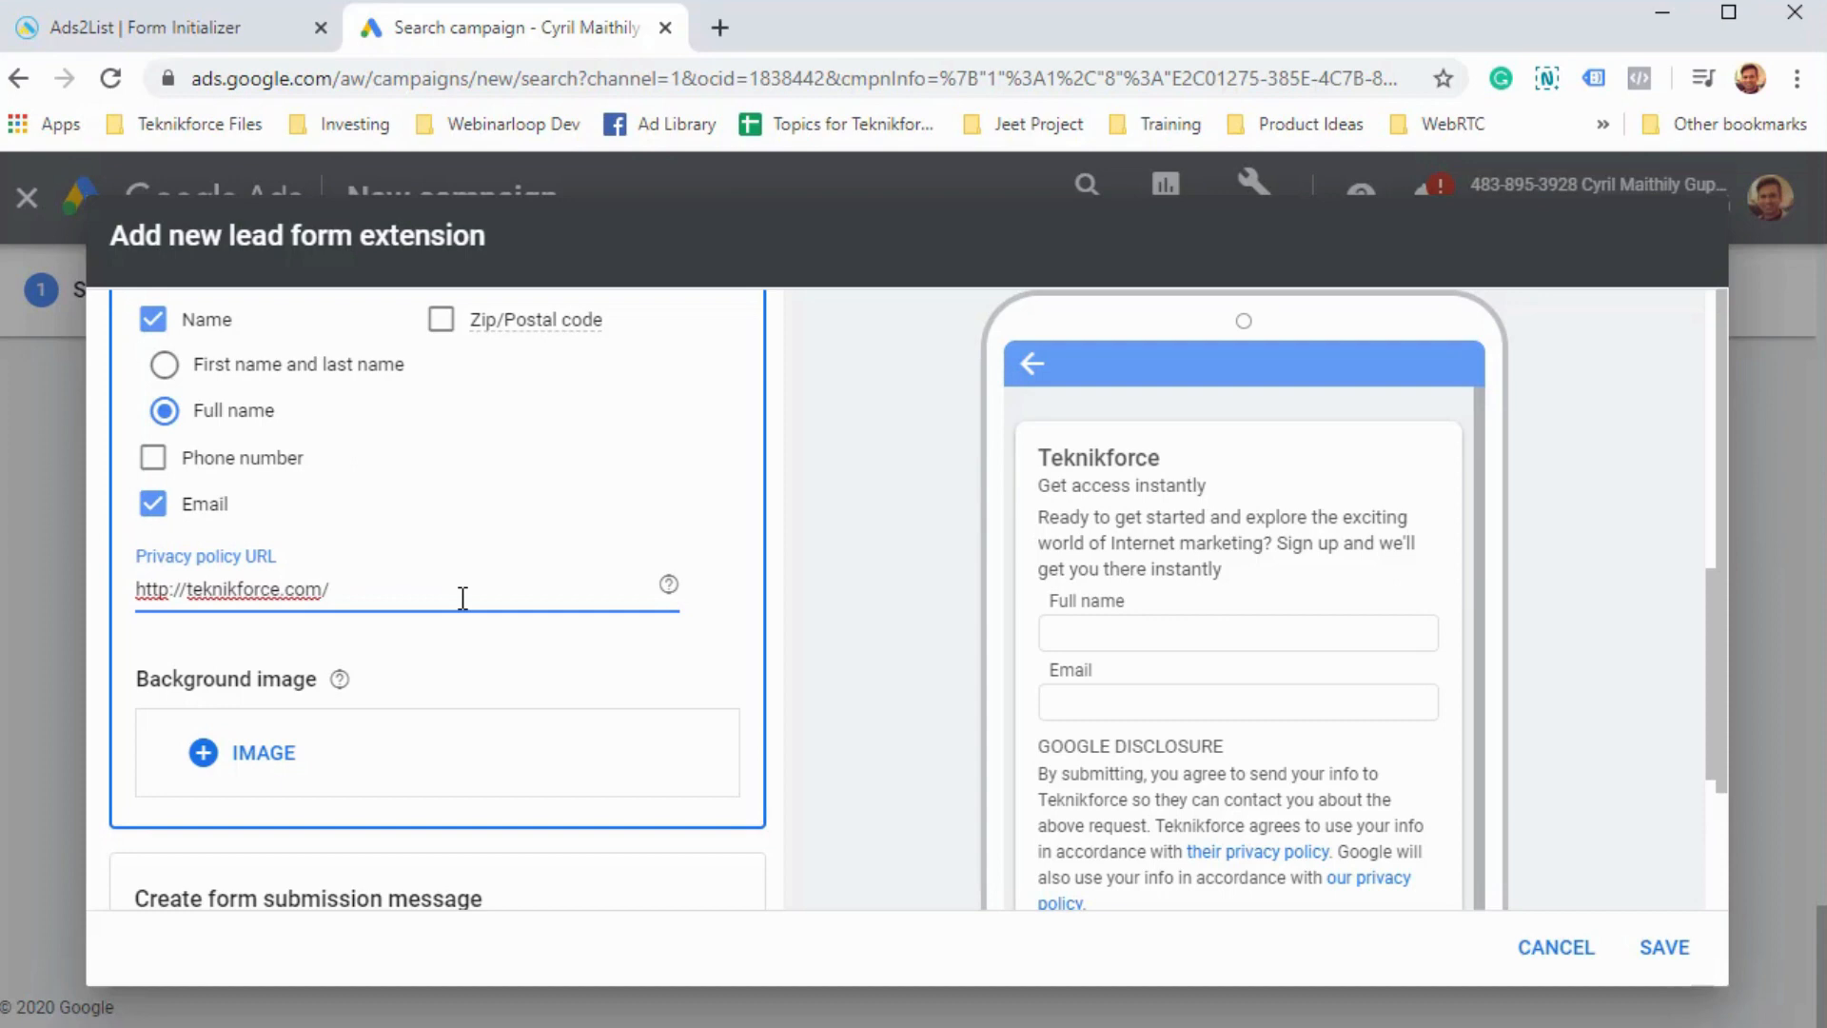
pyautogui.write('privacy')
# - Try to upload horo.png from the Desktop as the lead form's background image
pyautogui.scroll(-2, 348, 691)
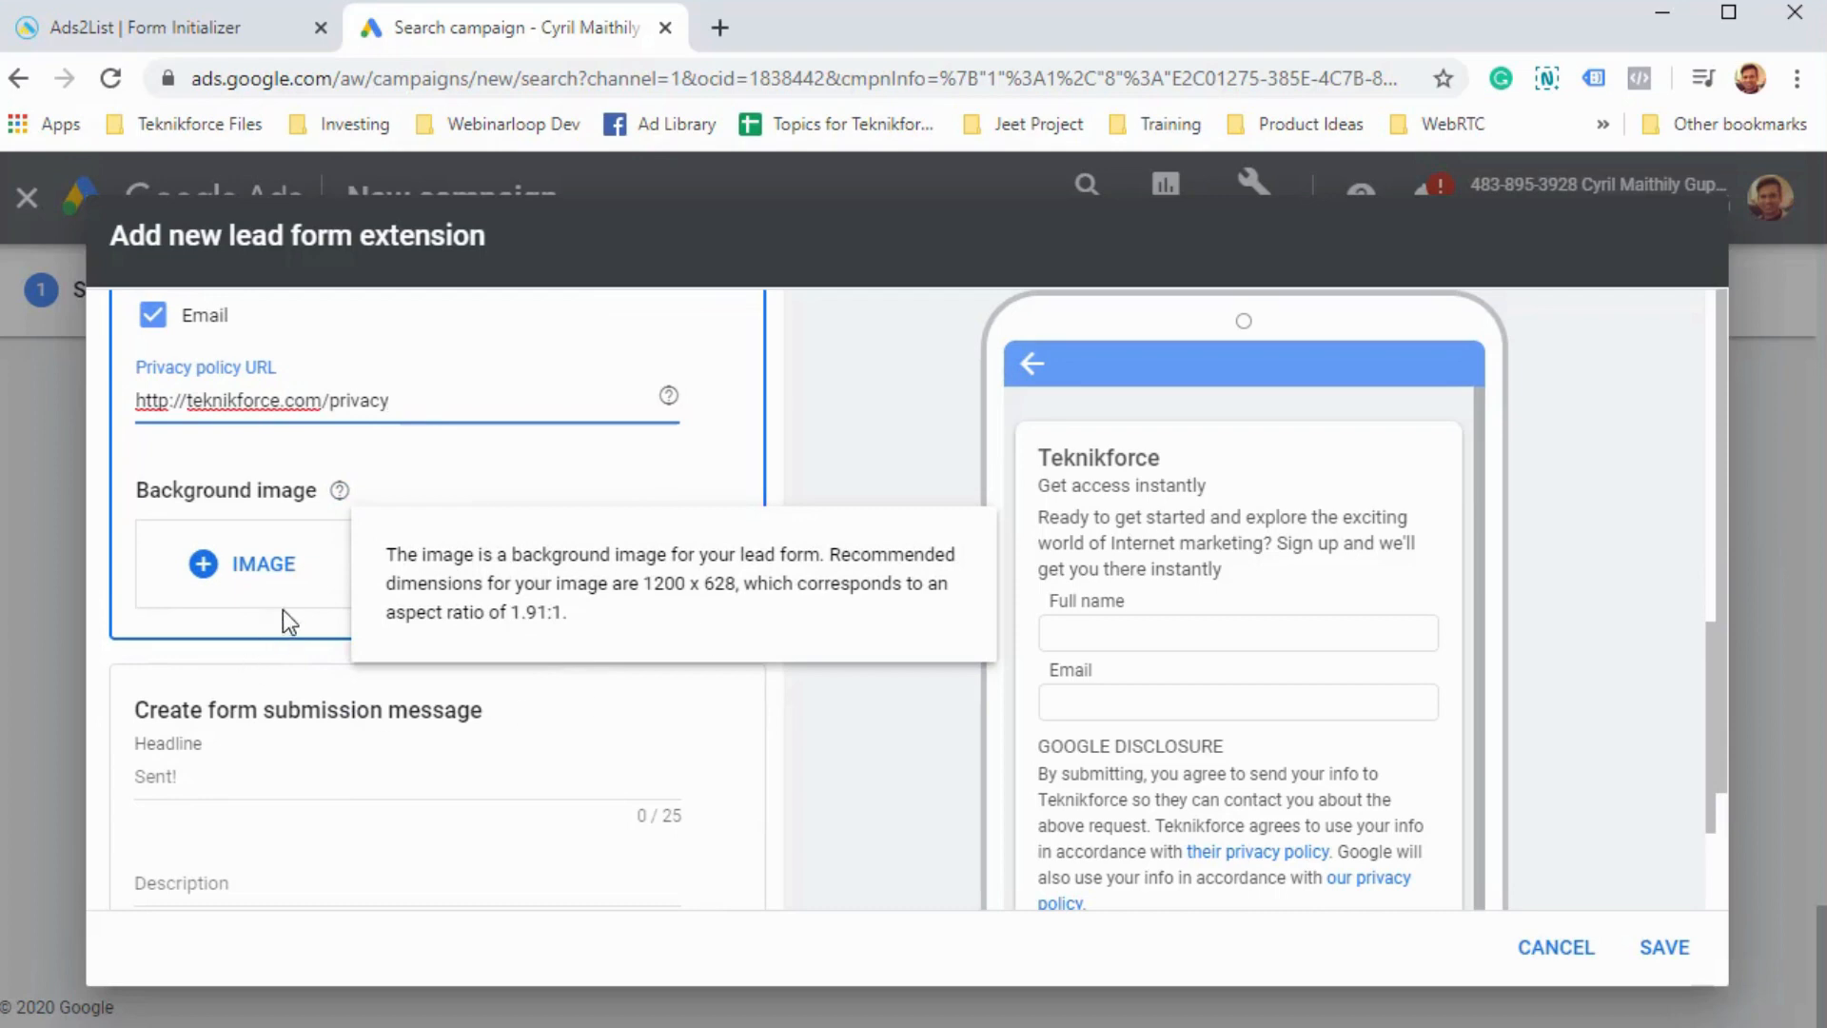
pyautogui.click(292, 581)
pyautogui.click(292, 578)
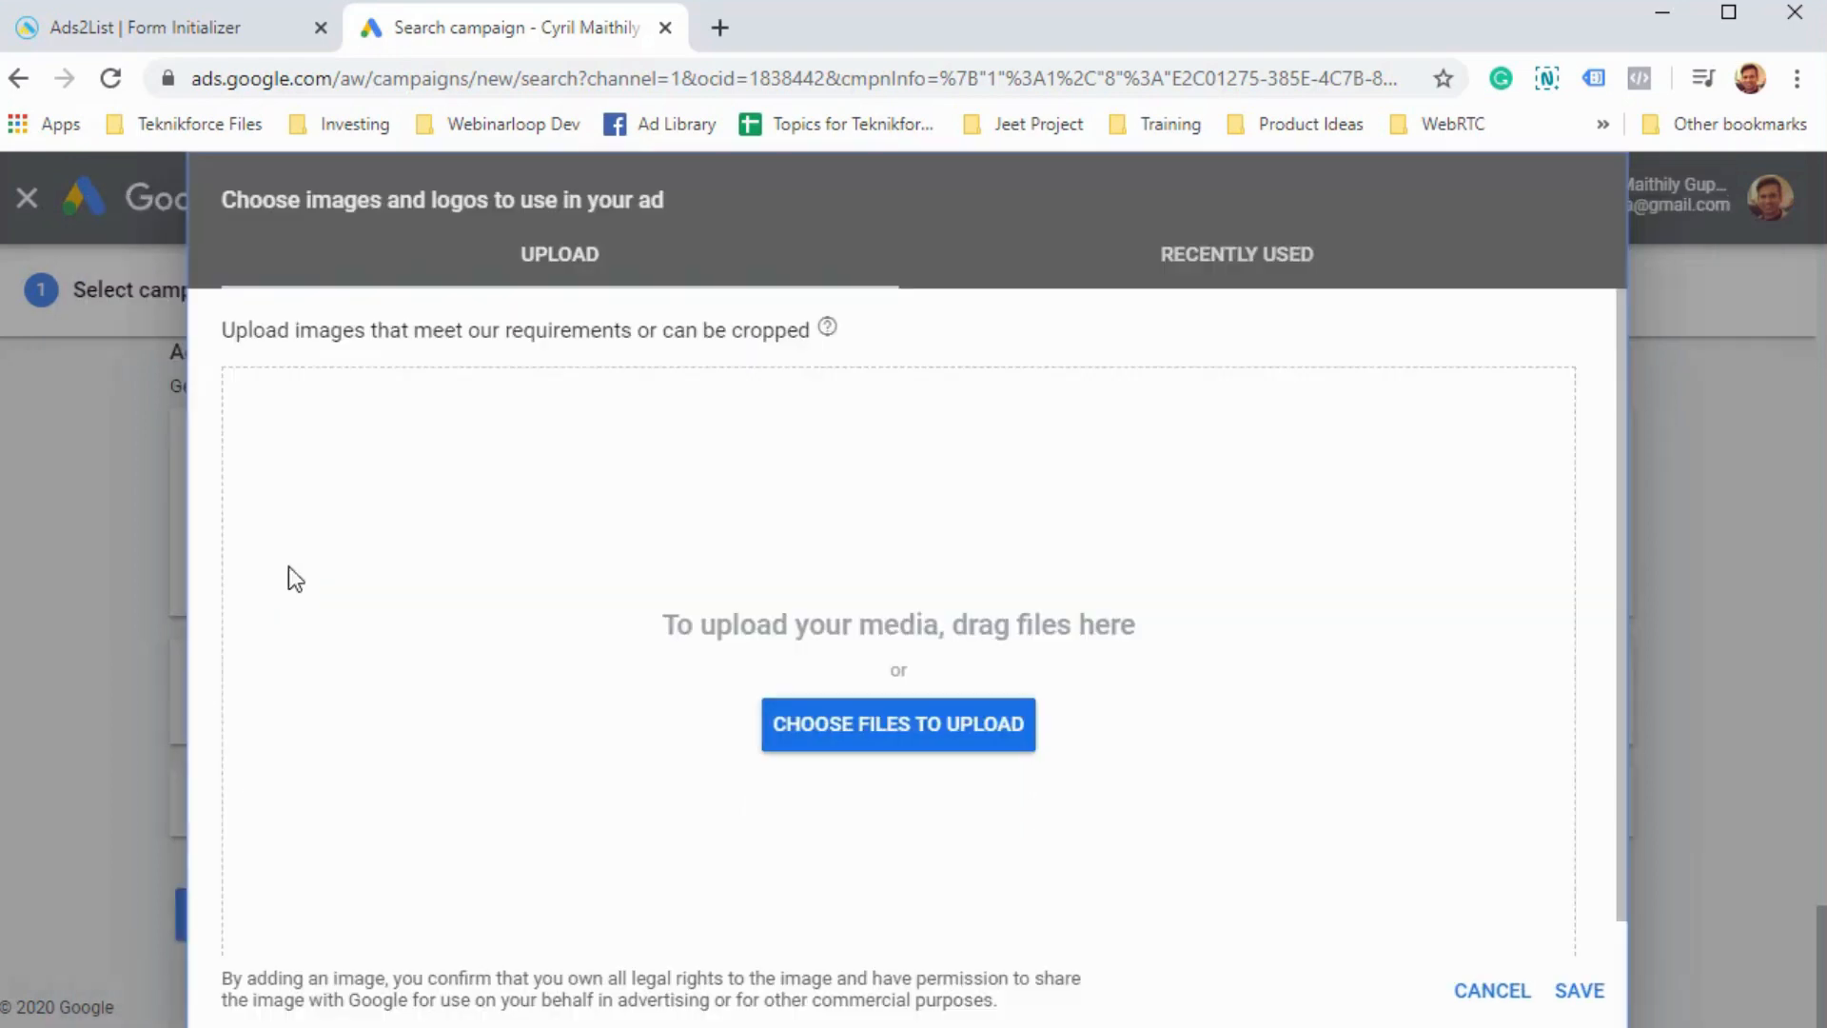
pyautogui.click(833, 744)
pyautogui.click(394, 224)
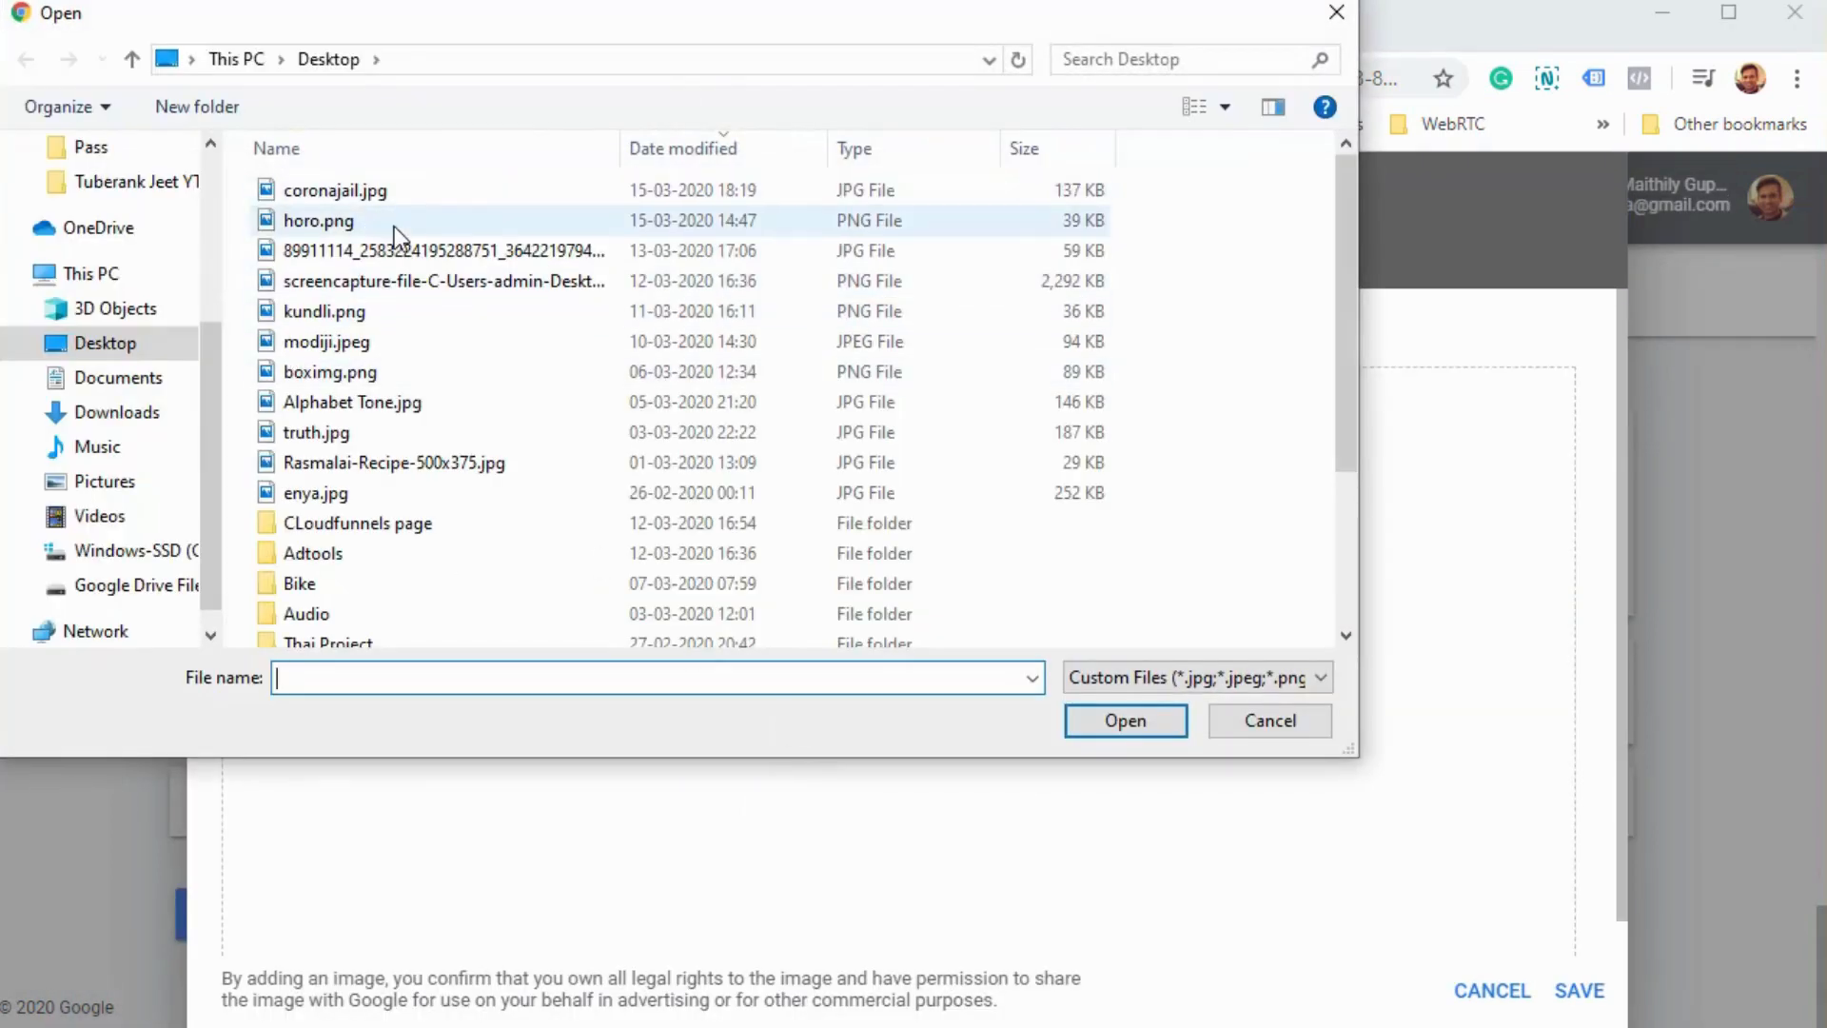
pyautogui.doubleClick(394, 224)
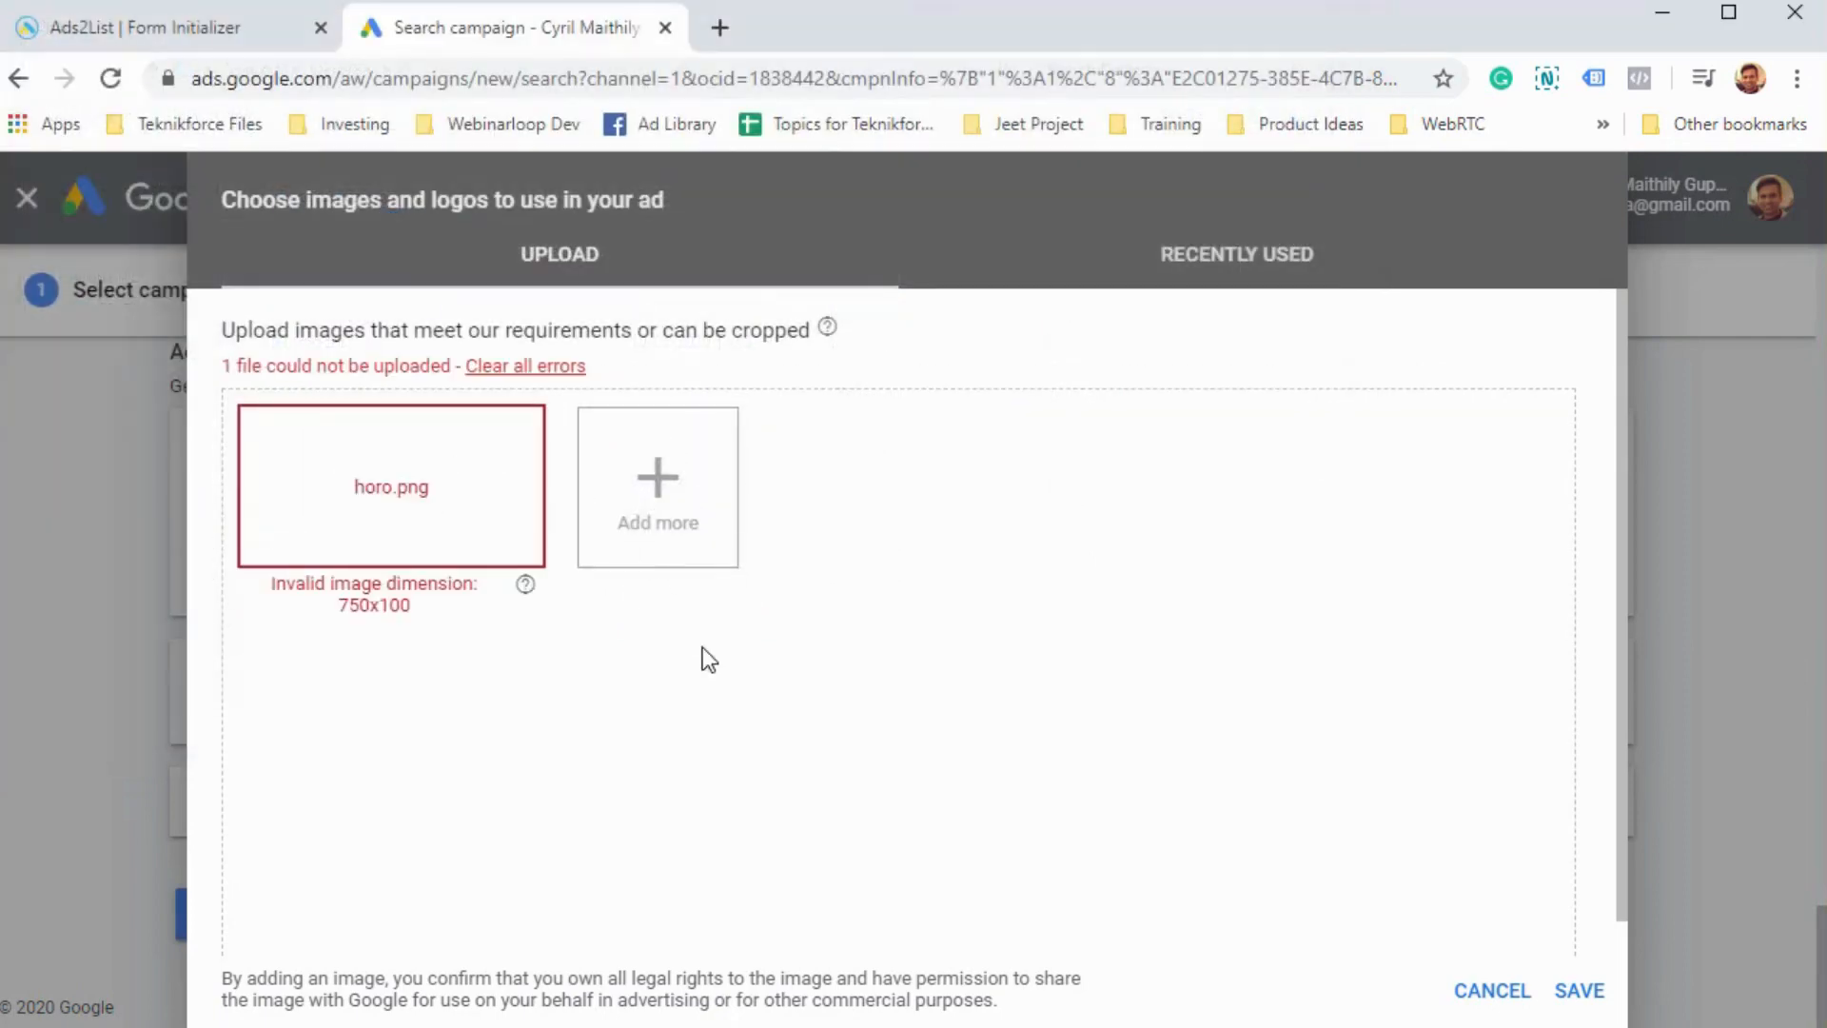
# - Upload the Daily Astrology Explorer product image, crop it to landscape (1.91:1) and save it as the lead form's background image
pyautogui.click(647, 531)
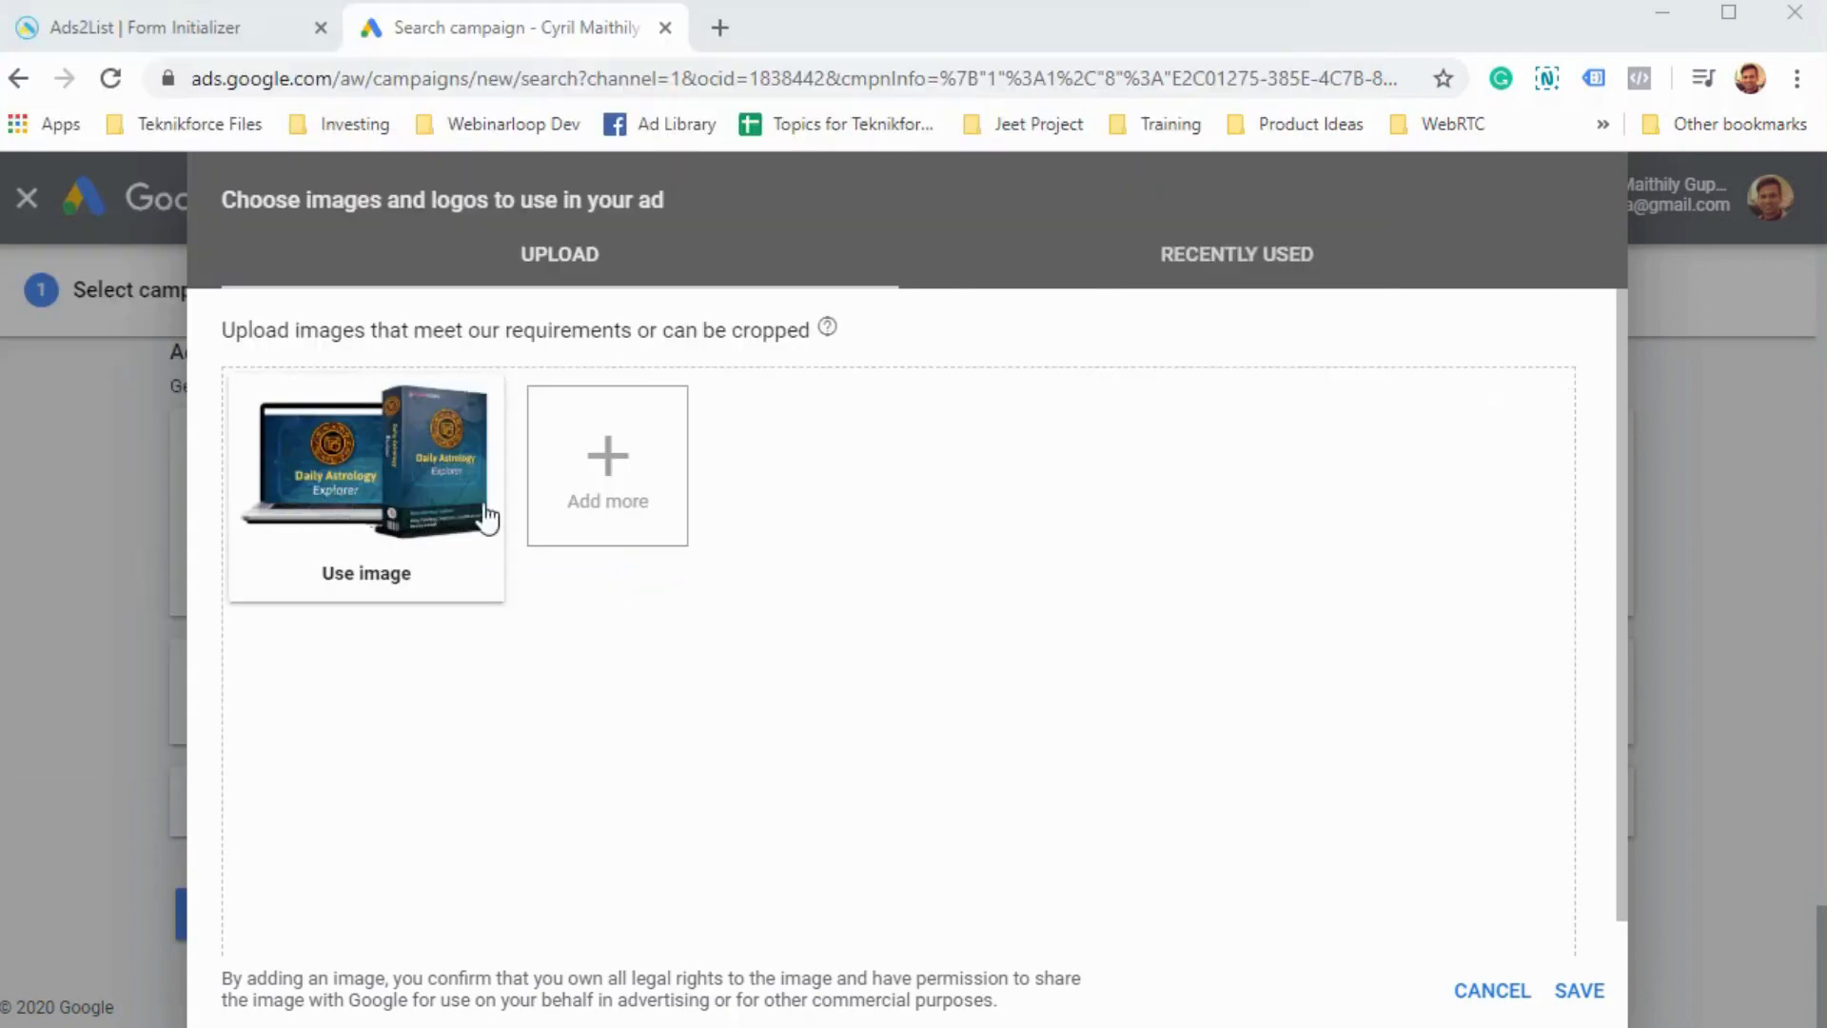
pyautogui.click(1580, 992)
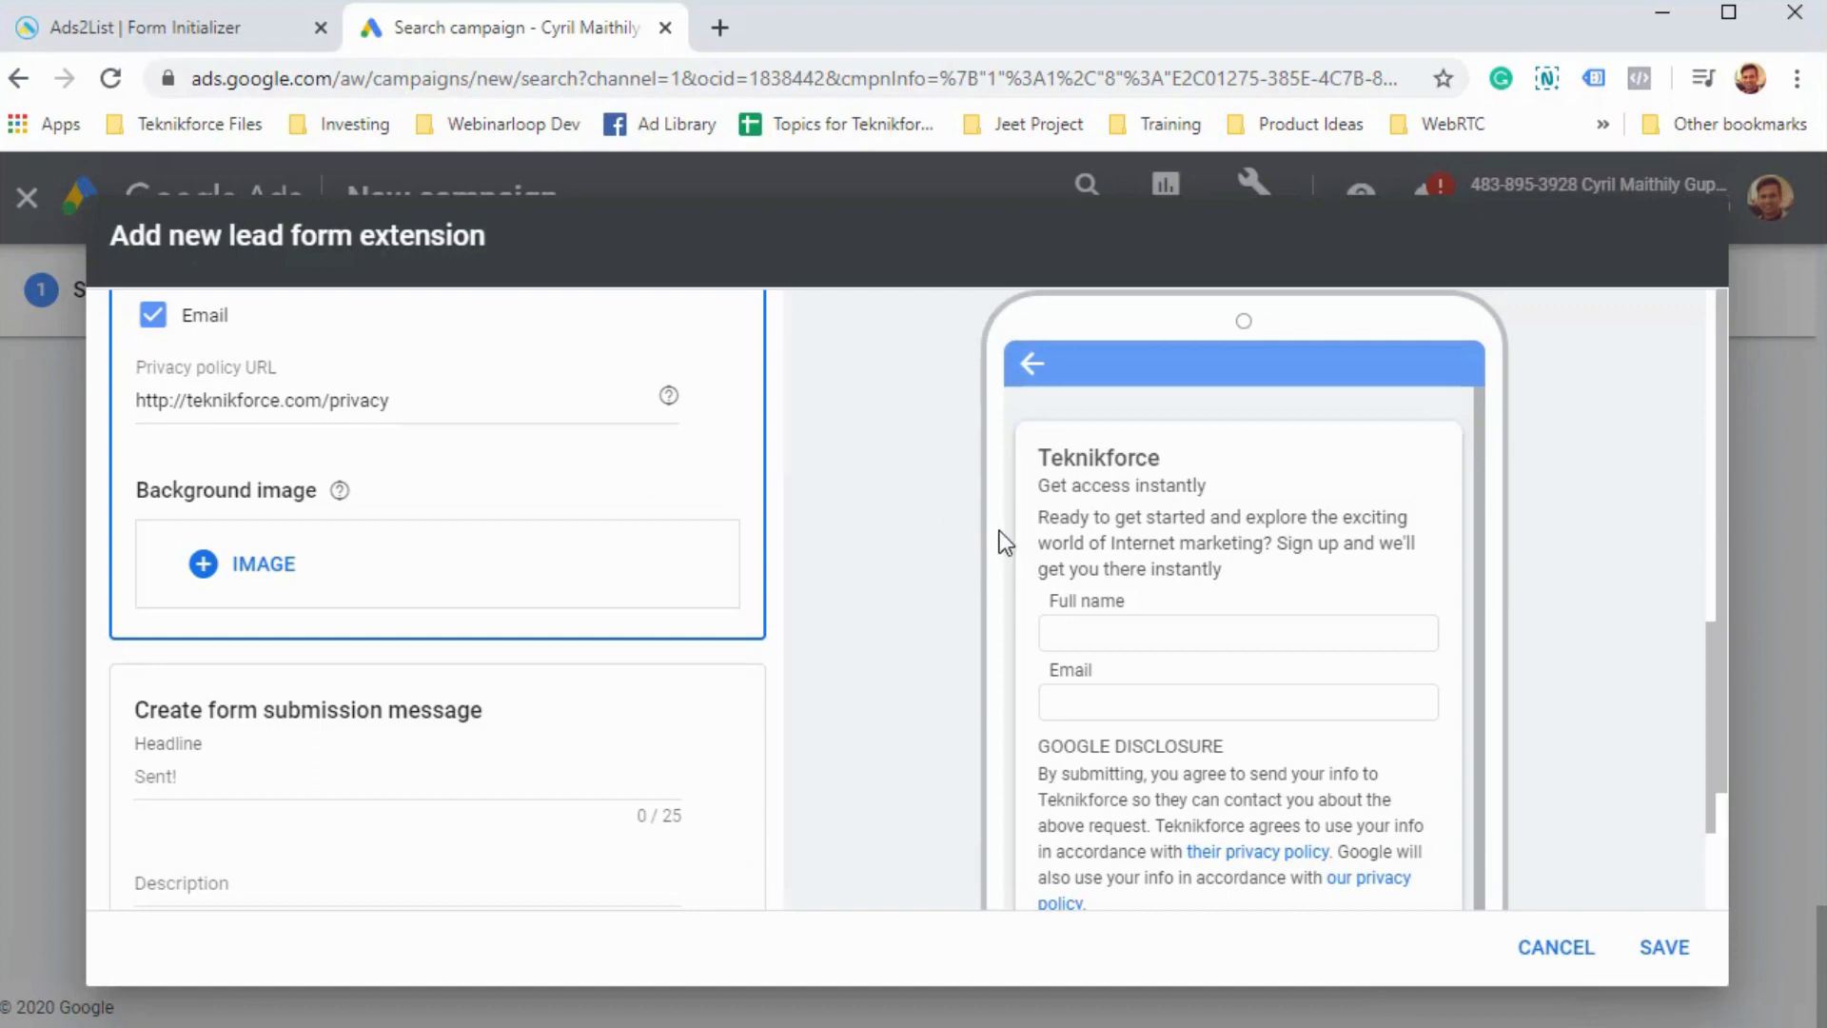
pyautogui.click(260, 571)
pyautogui.click(385, 439)
pyautogui.click(1364, 884)
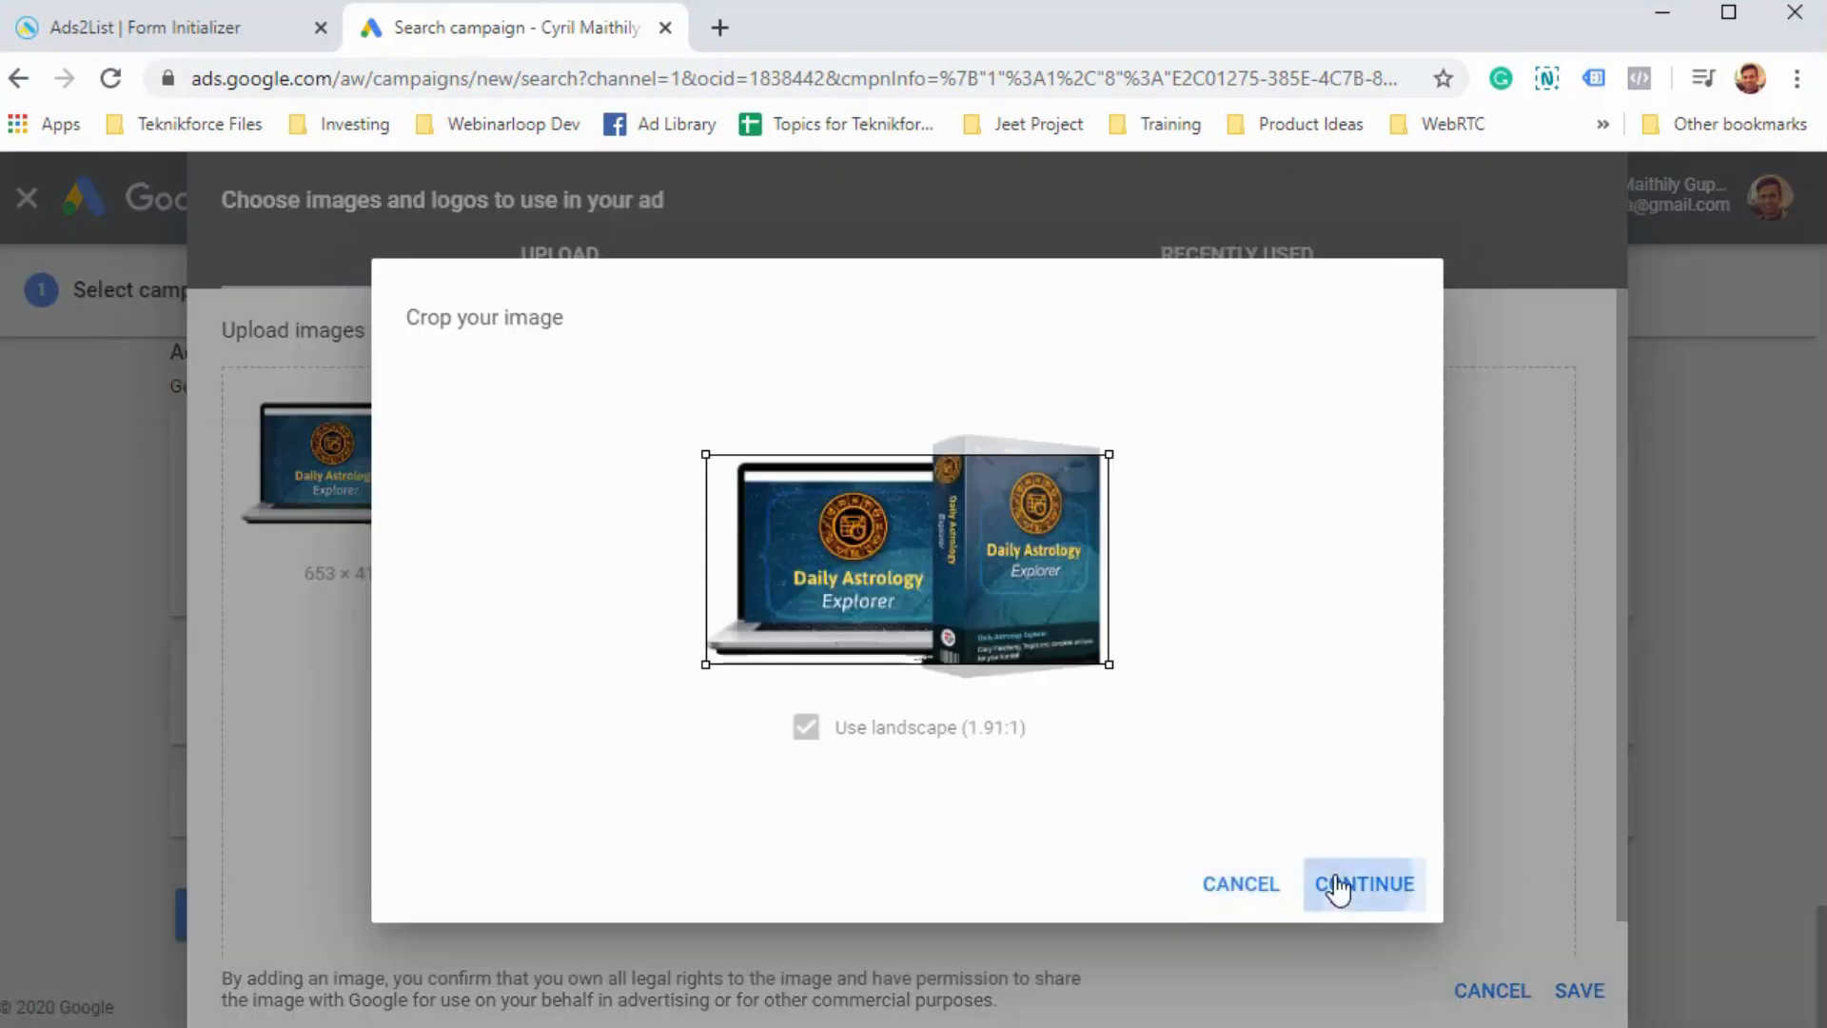
pyautogui.click(1575, 993)
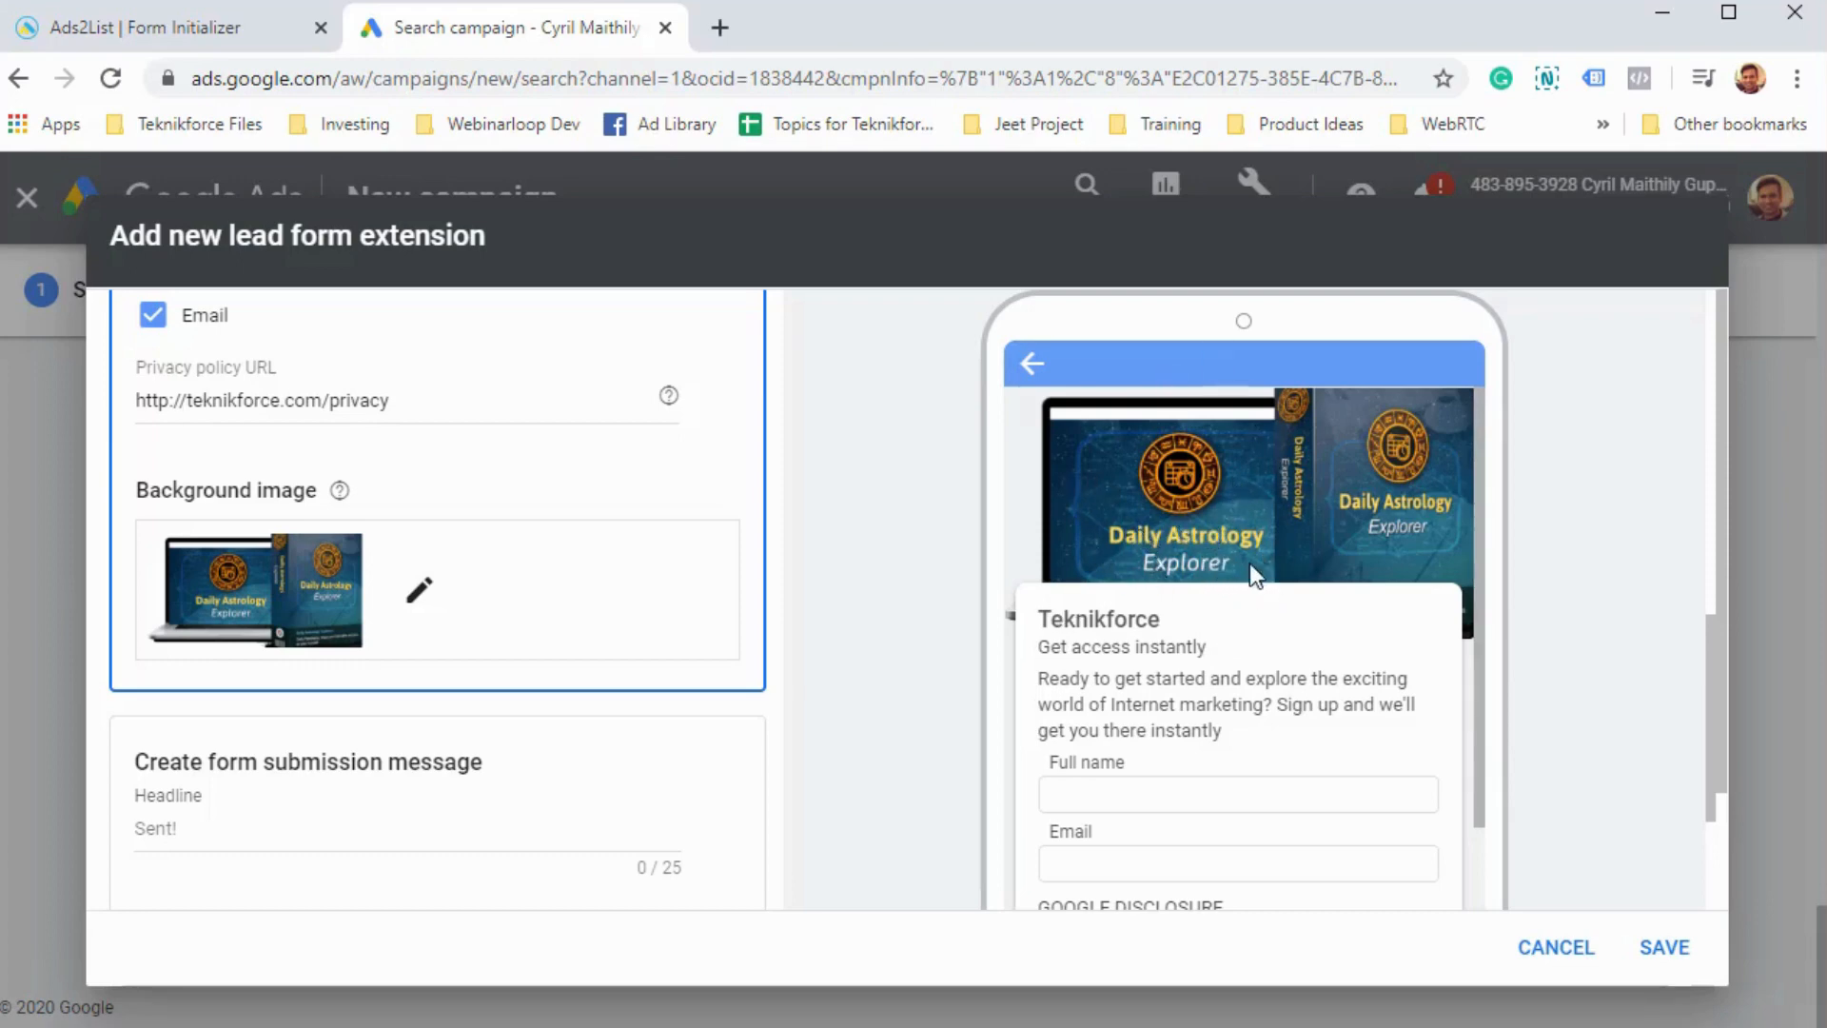
# - Set the form submission message's headline to "Subscribed!"
pyautogui.scroll(-1, 1252, 574)
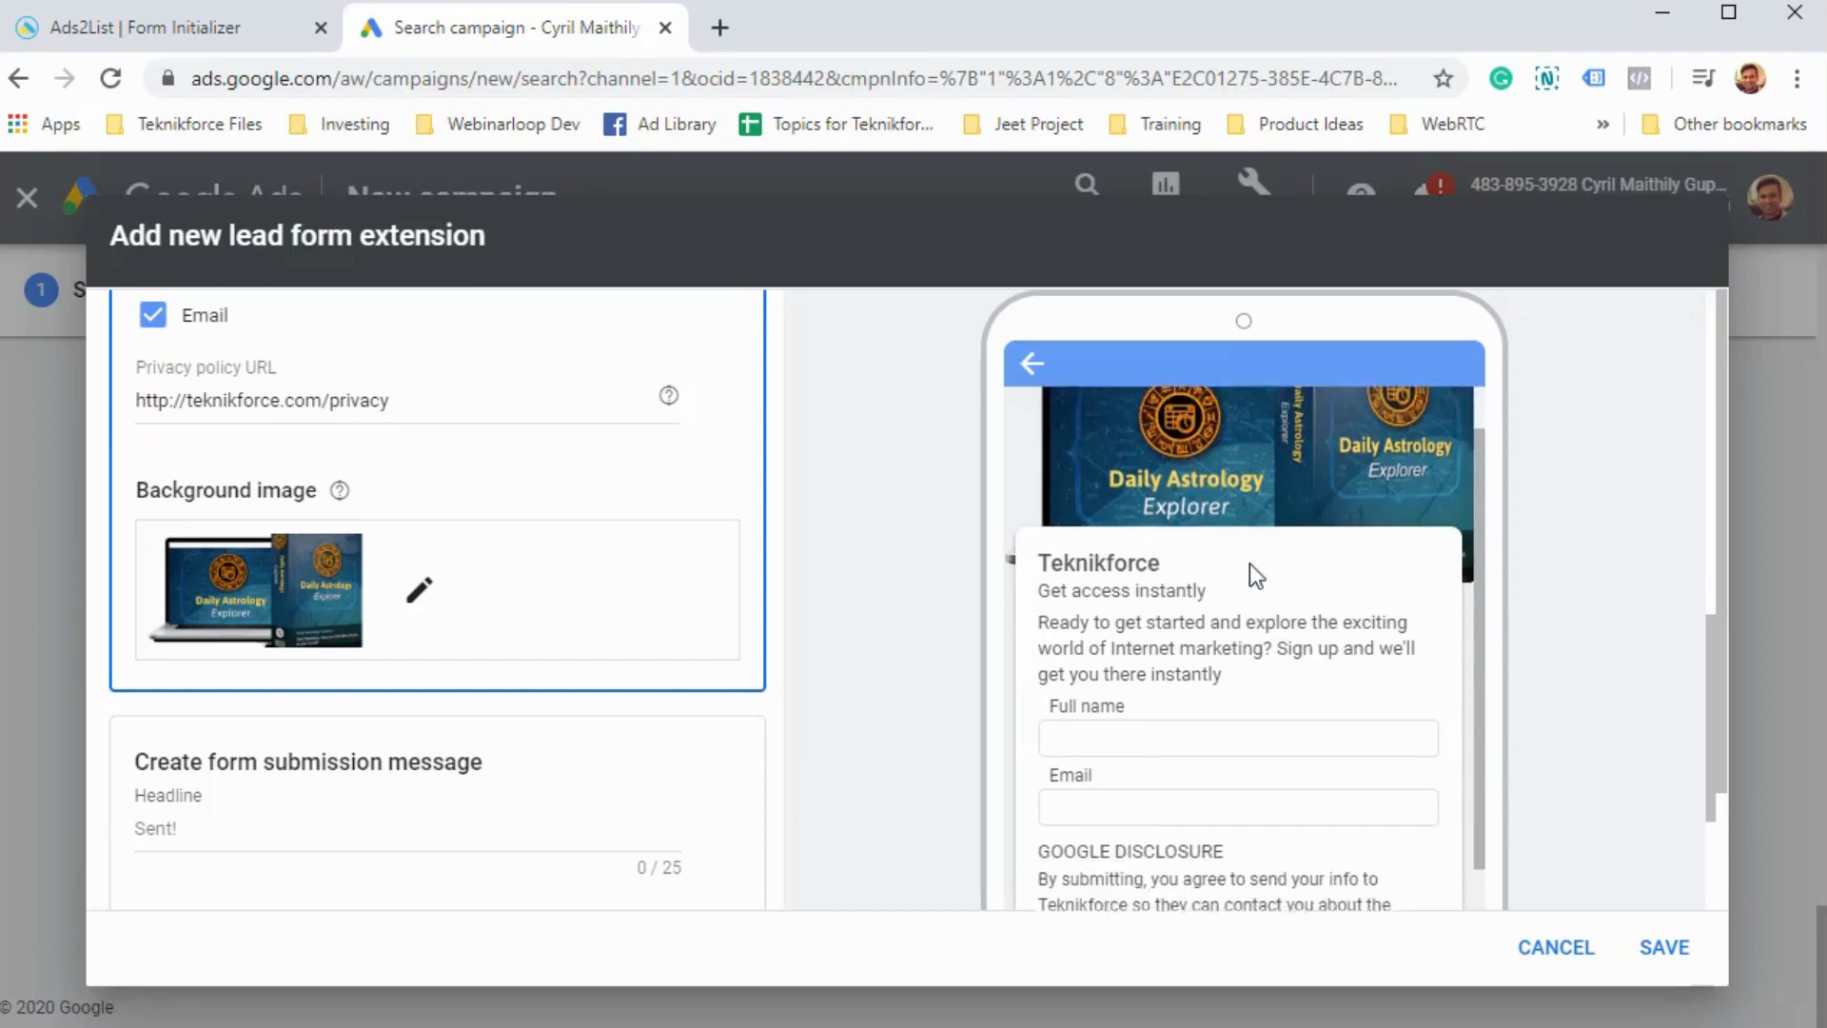
pyautogui.scroll(1, 1254, 577)
pyautogui.scroll(-1, 1317, 698)
pyautogui.scroll(1, 1317, 698)
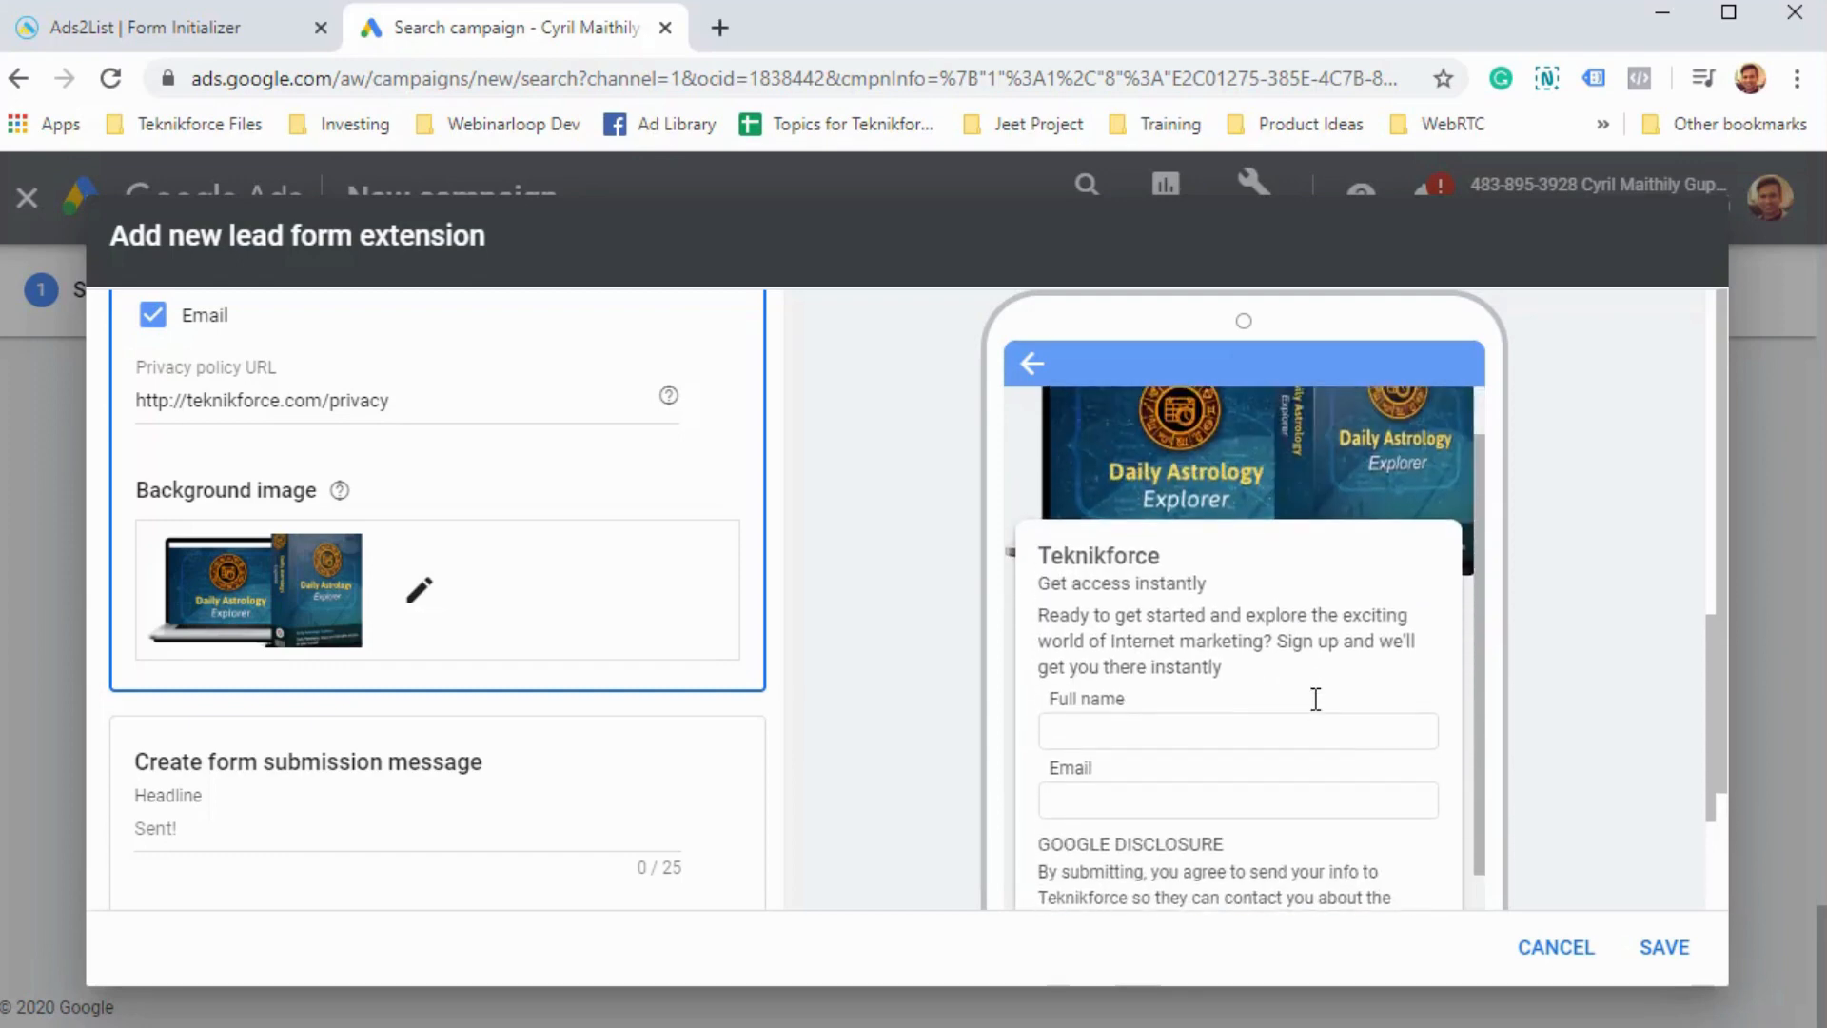
pyautogui.scroll(-2, 681, 685)
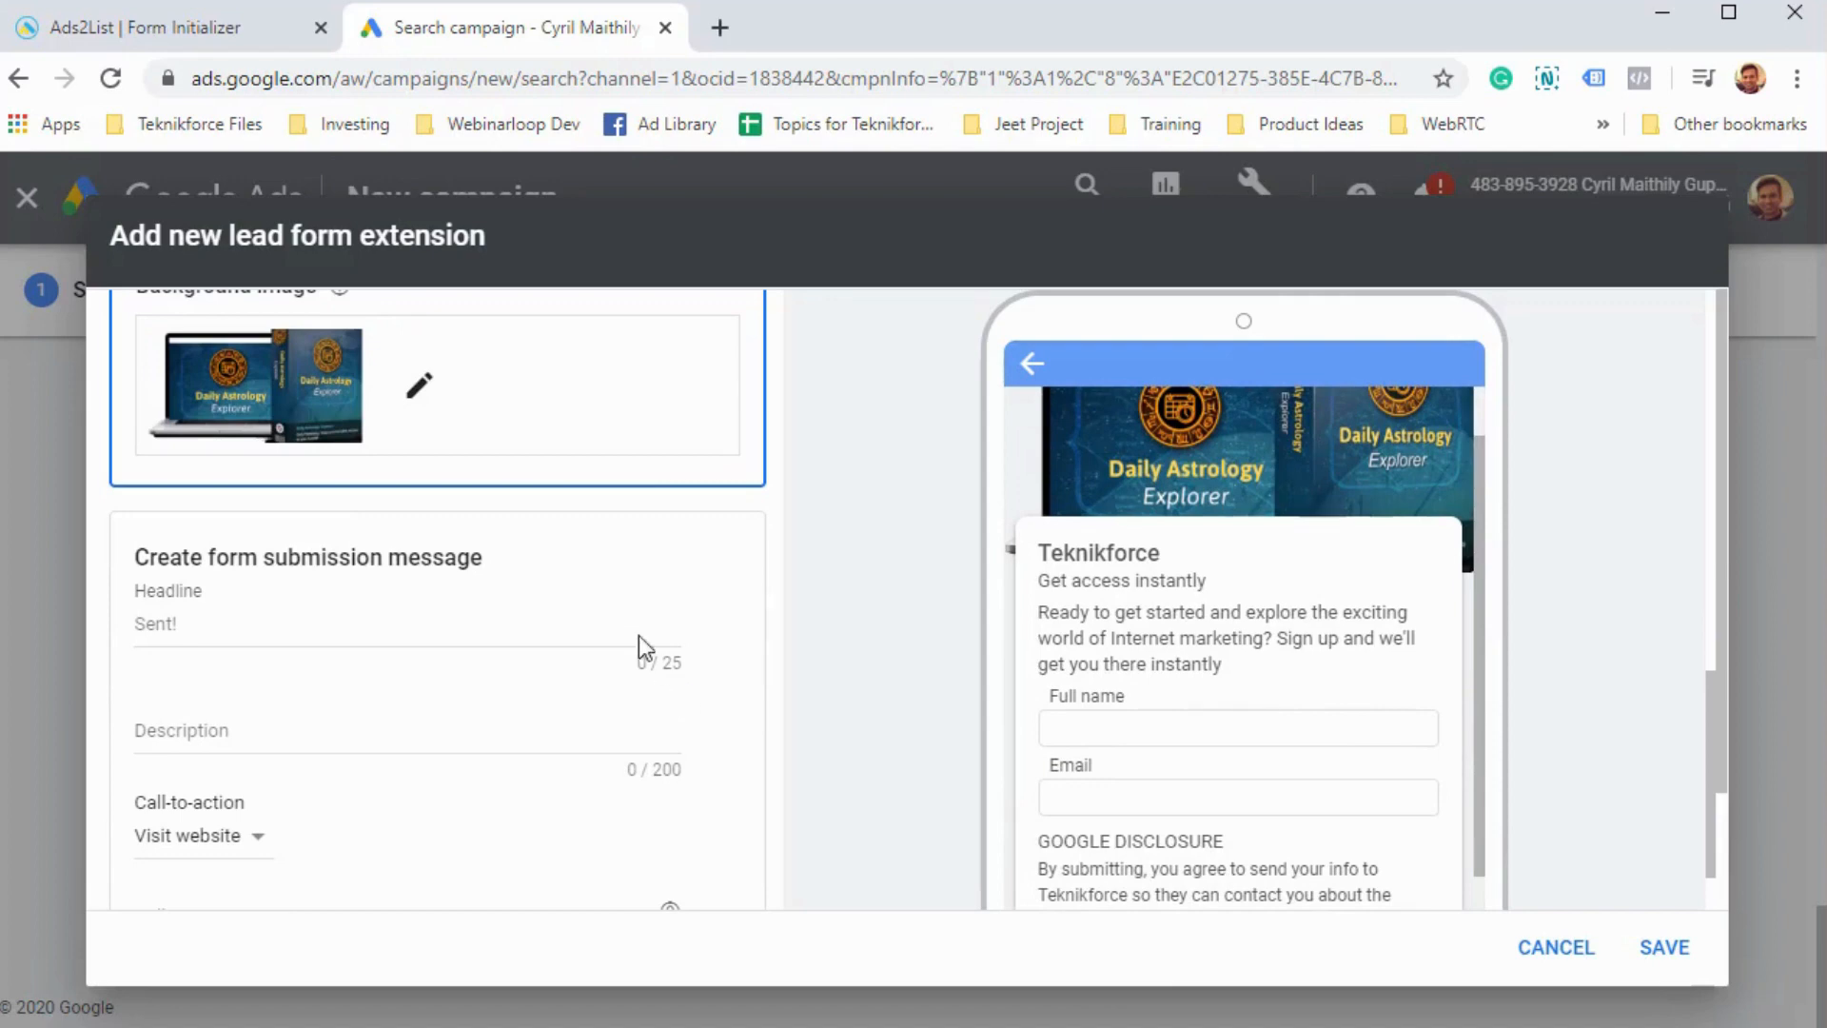
pyautogui.click(540, 617)
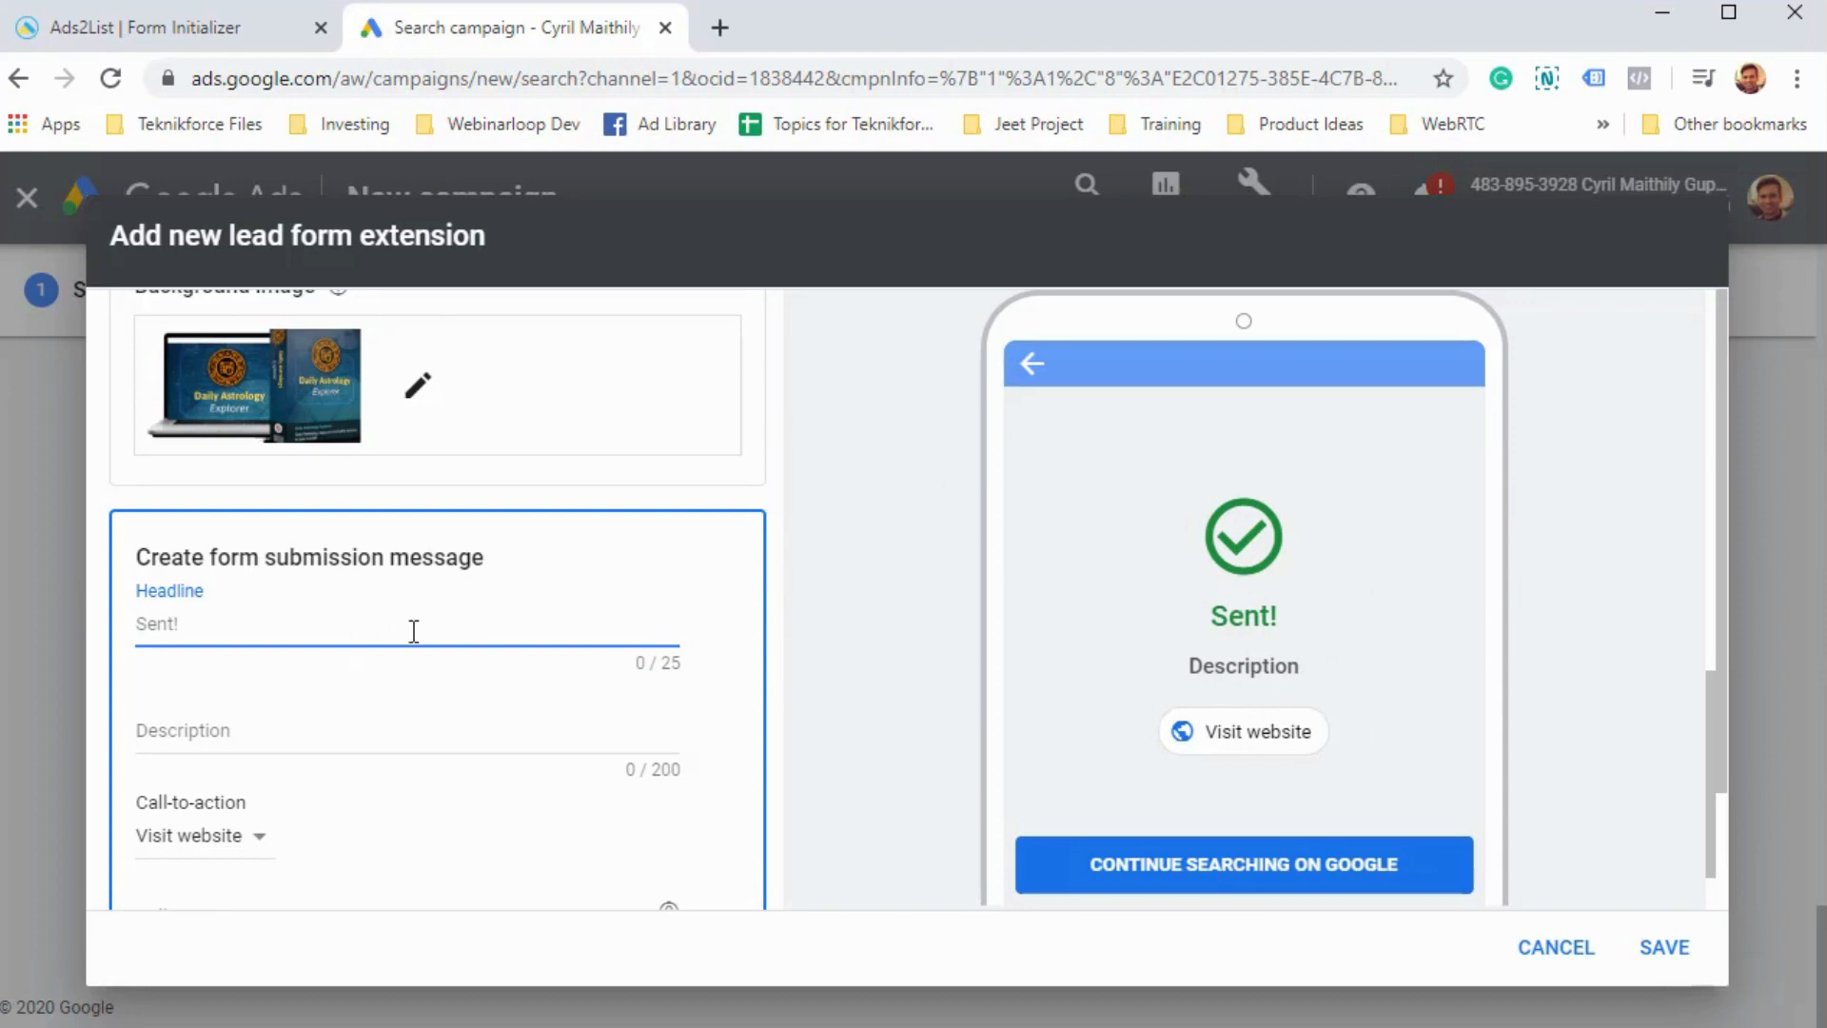
pyautogui.write('h')
pyautogui.press('BackSpace')
pyautogui.write('S')
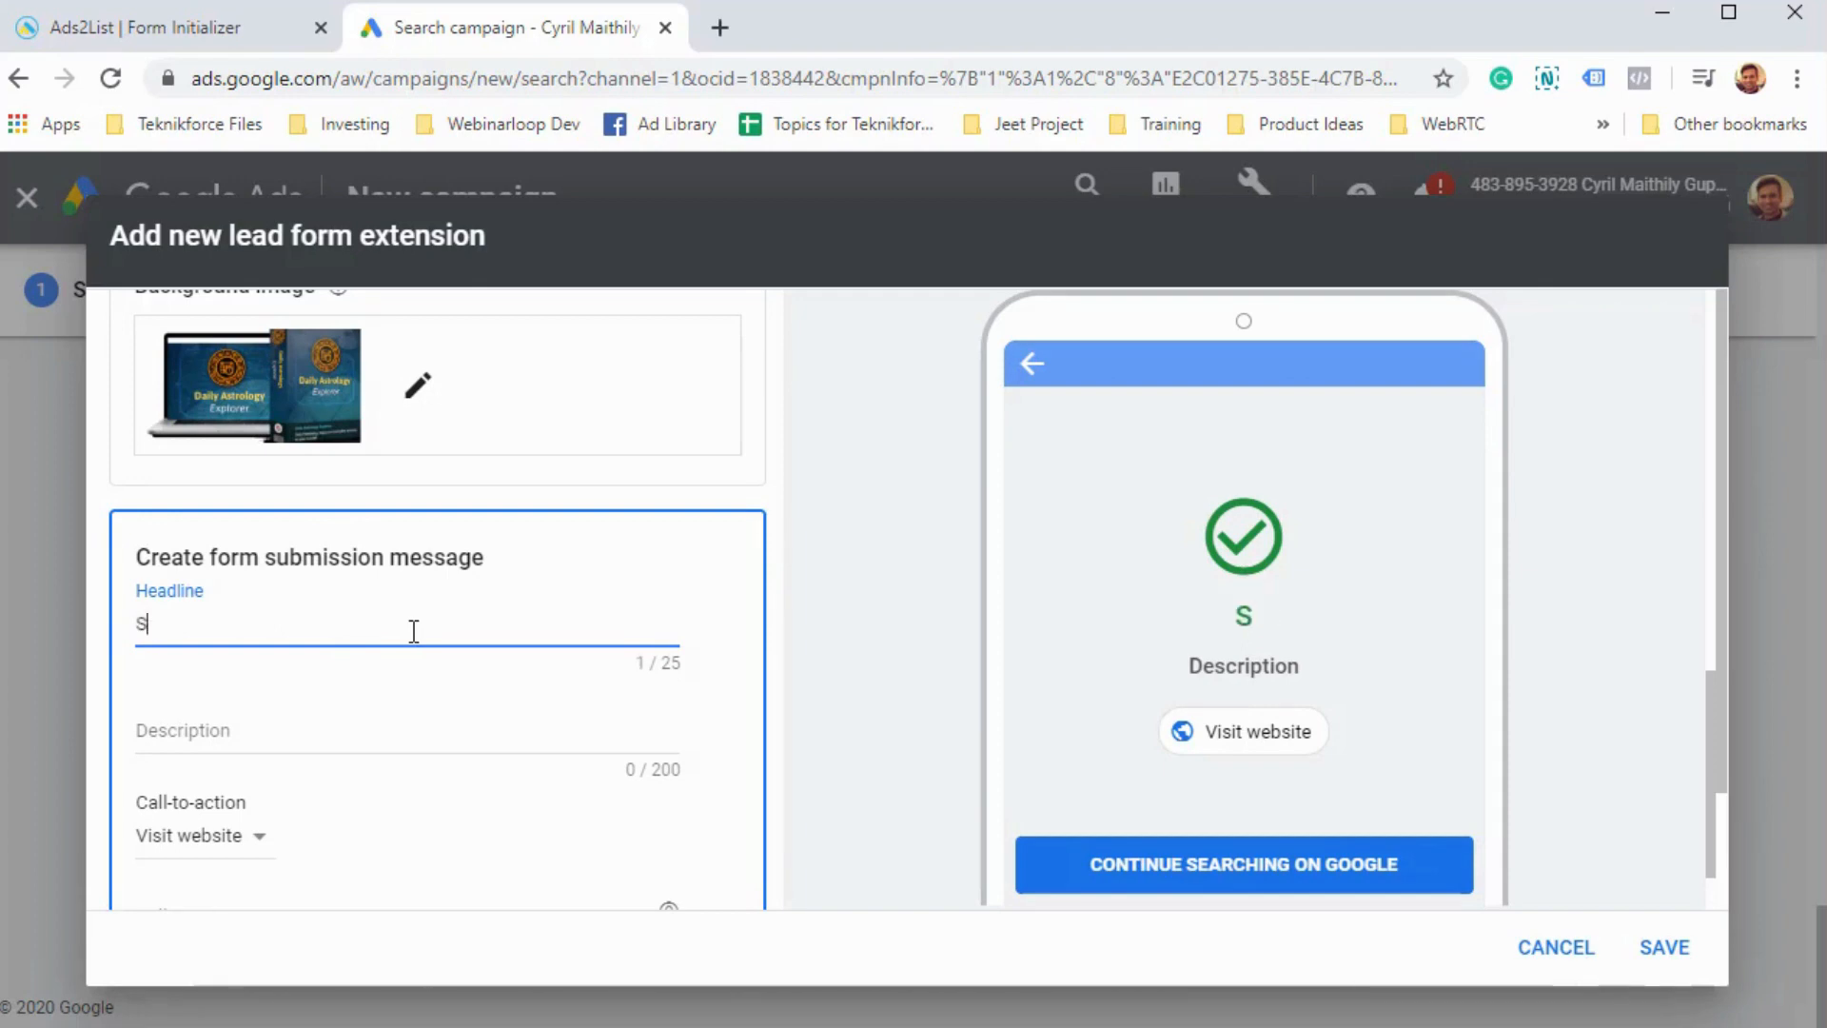
pyautogui.write('ubscribed!')
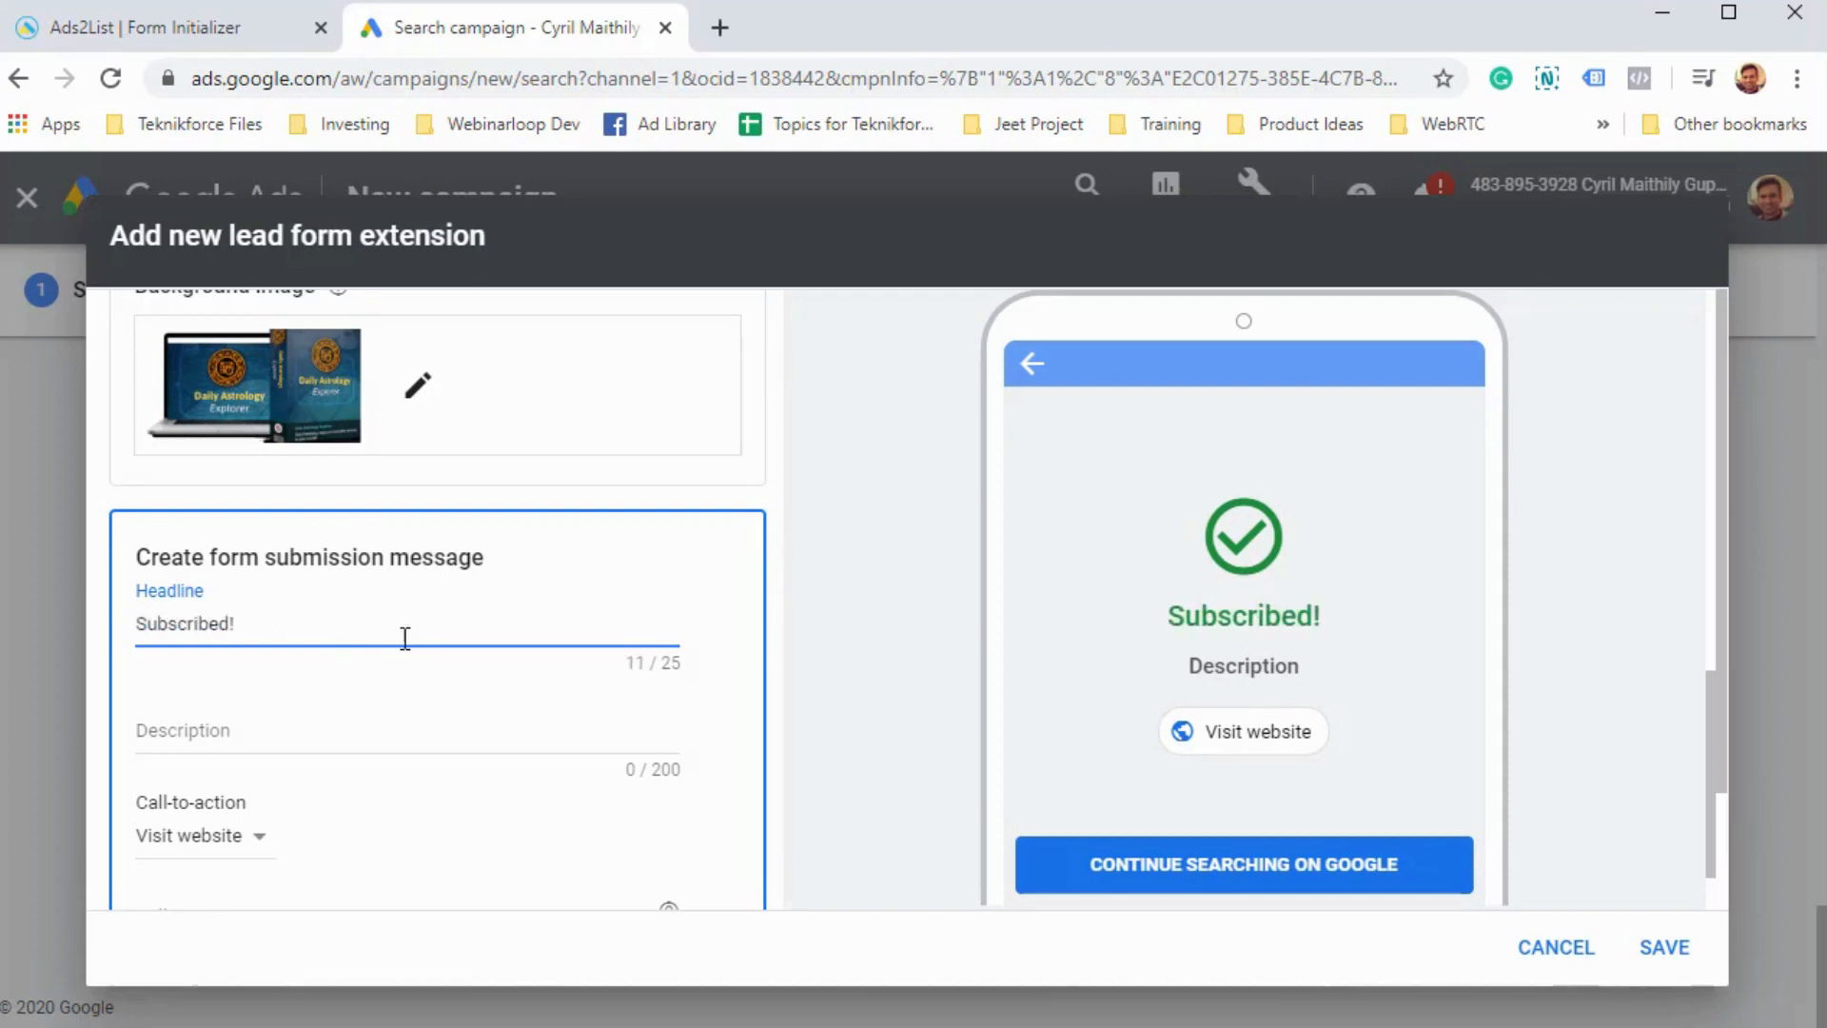
# - Enter "Thanks for subscribing. Click on the link below to get your access." as the submission message's description
pyautogui.click(354, 739)
pyautogui.scroll(-1, 350, 744)
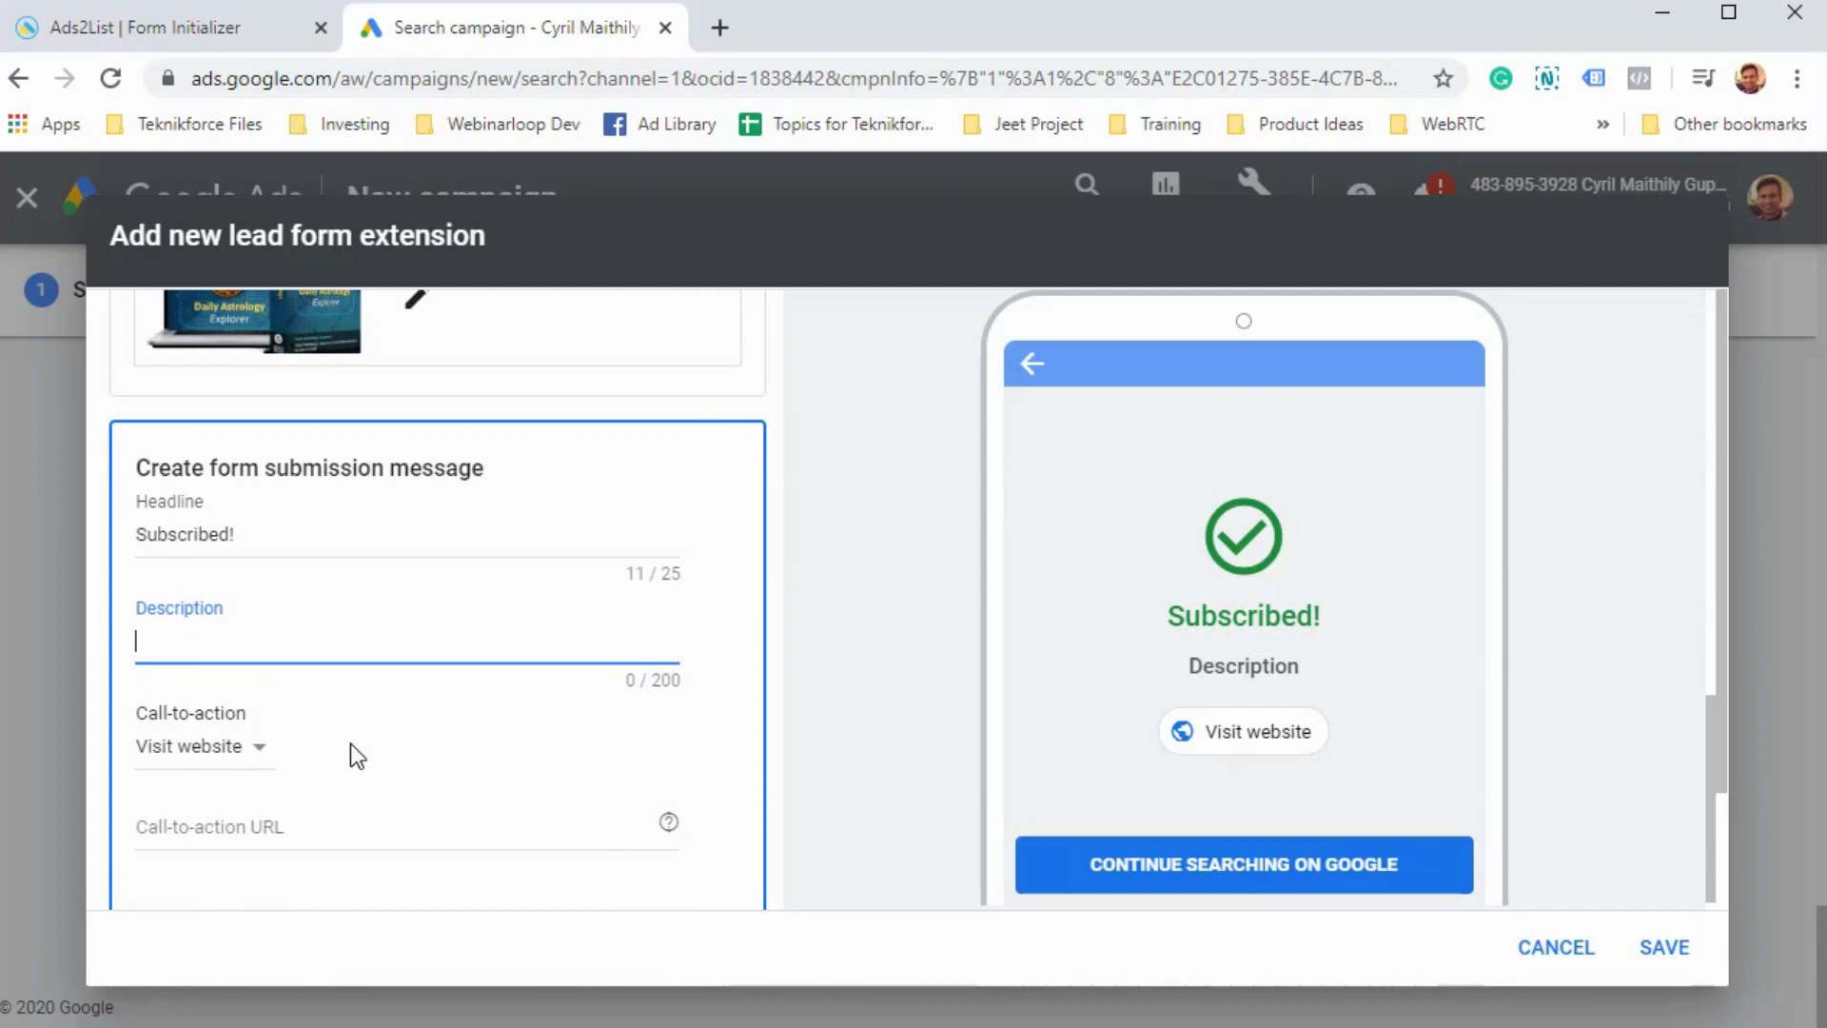
pyautogui.write('Thanks for')
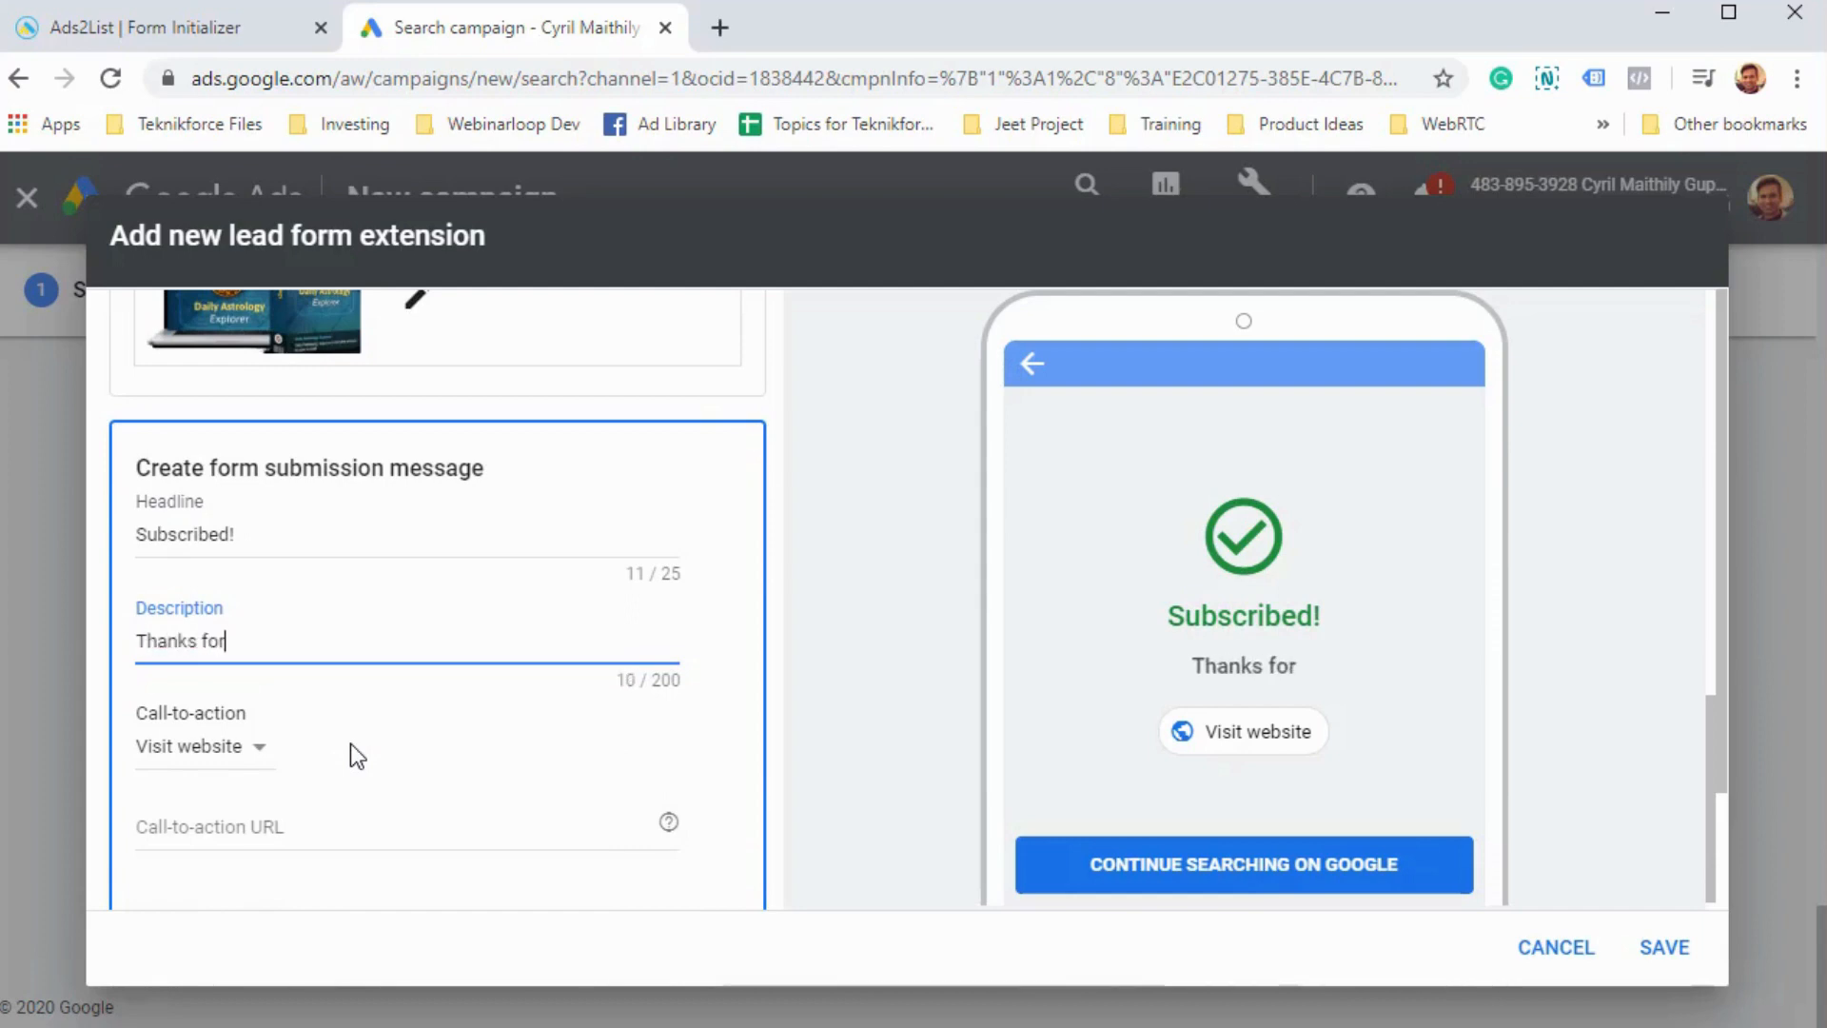
pyautogui.write(' subscriber')
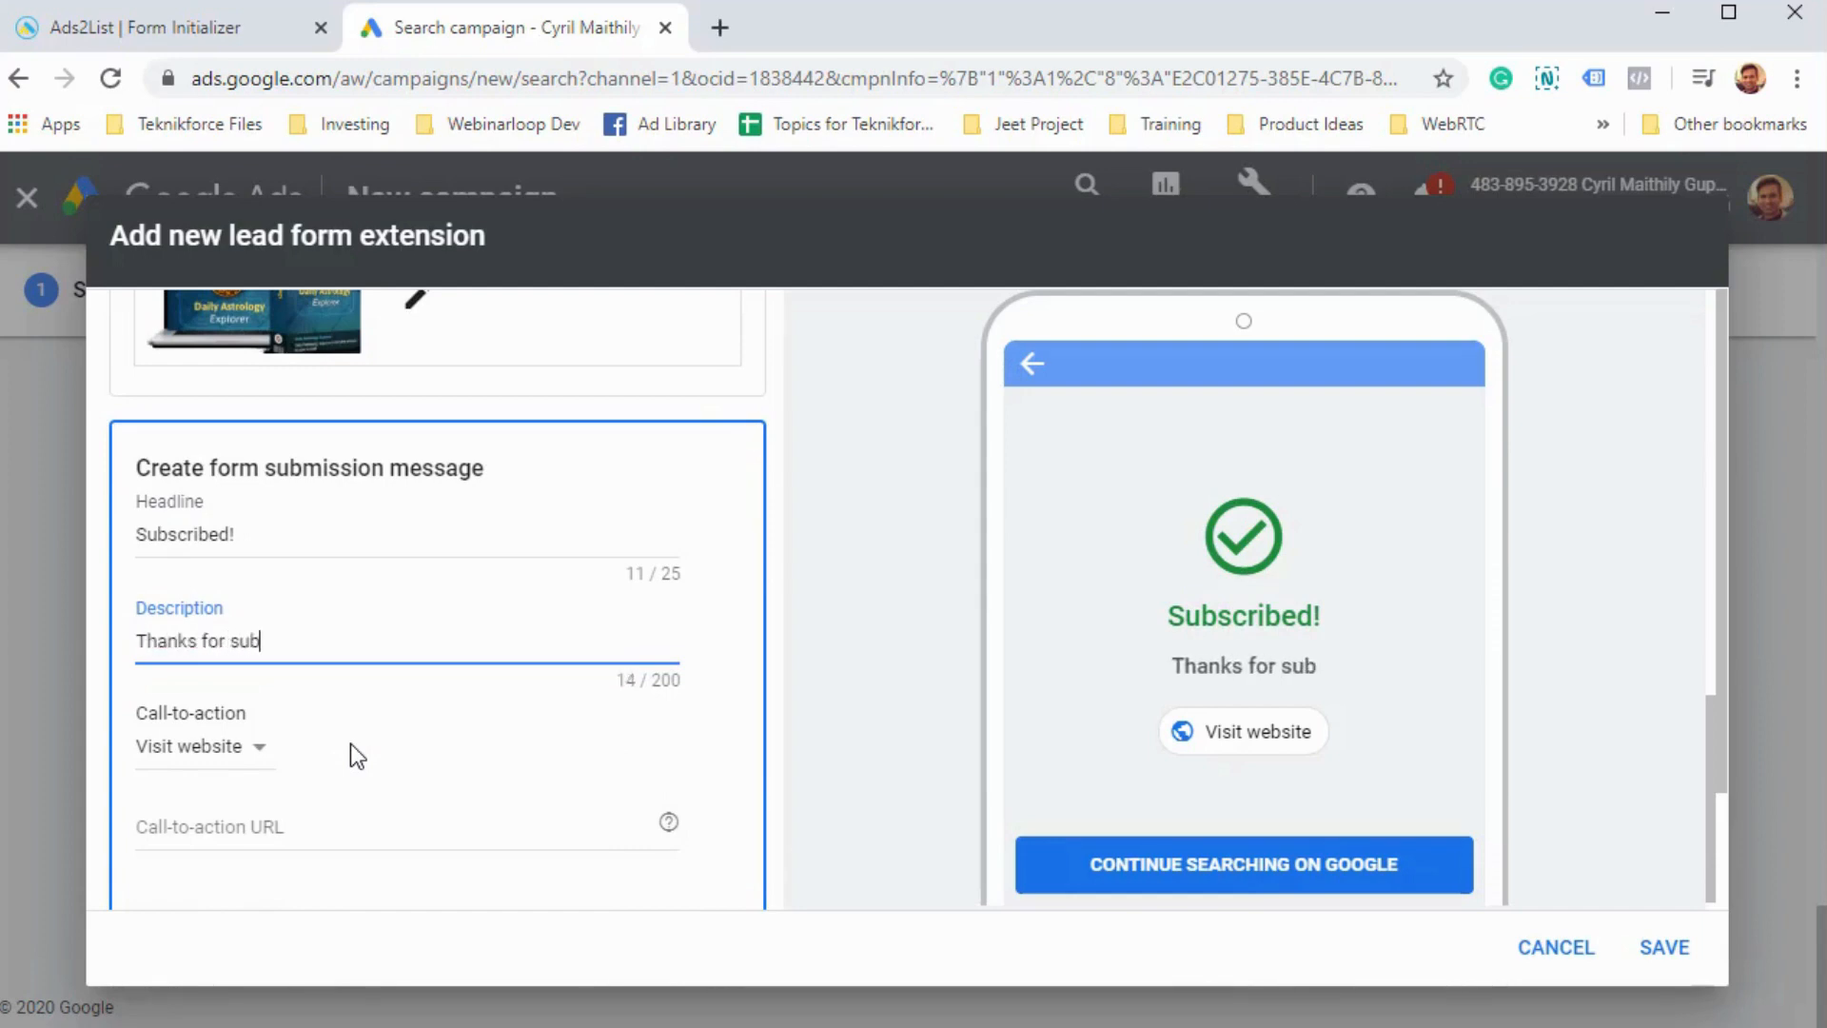
pyautogui.press('BackSpace')
pyautogui.press('BackSpace')
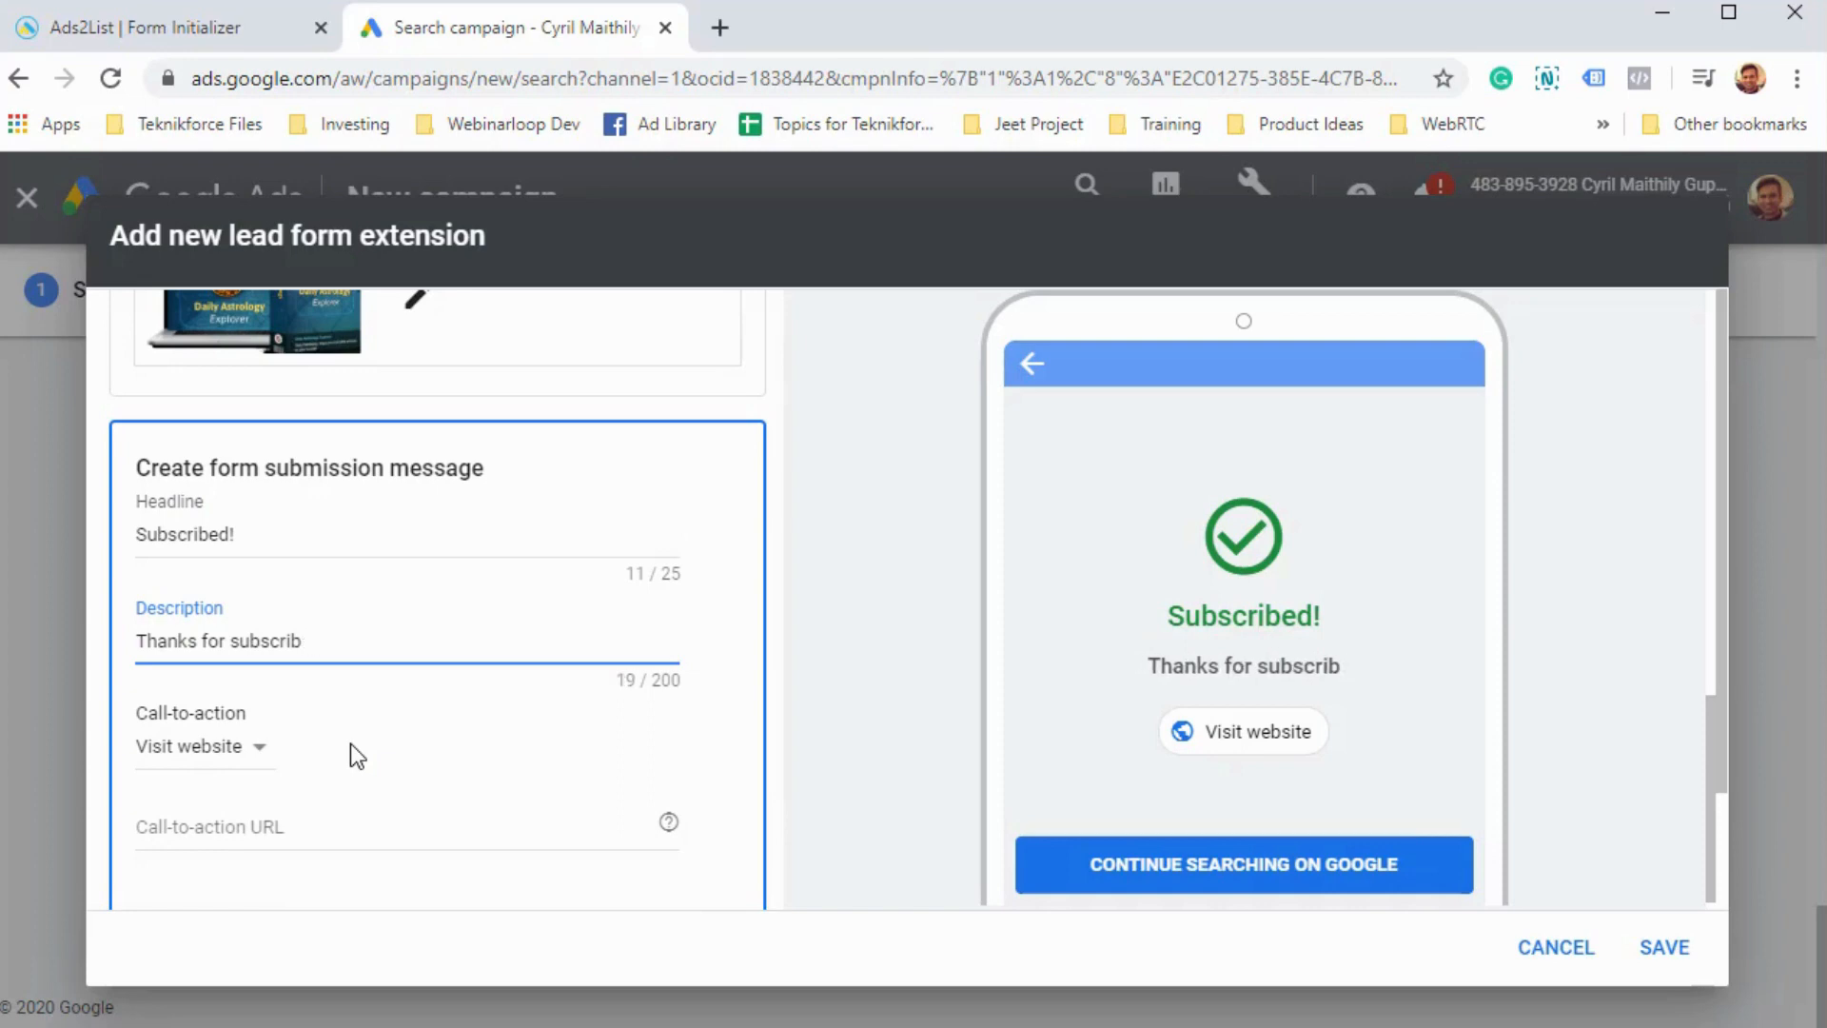
pyautogui.write('ing. CLick')
pyautogui.press('BackSpace')
pyautogui.press('BackSpace')
pyautogui.press('BackSpace')
pyautogui.press('BackSpace')
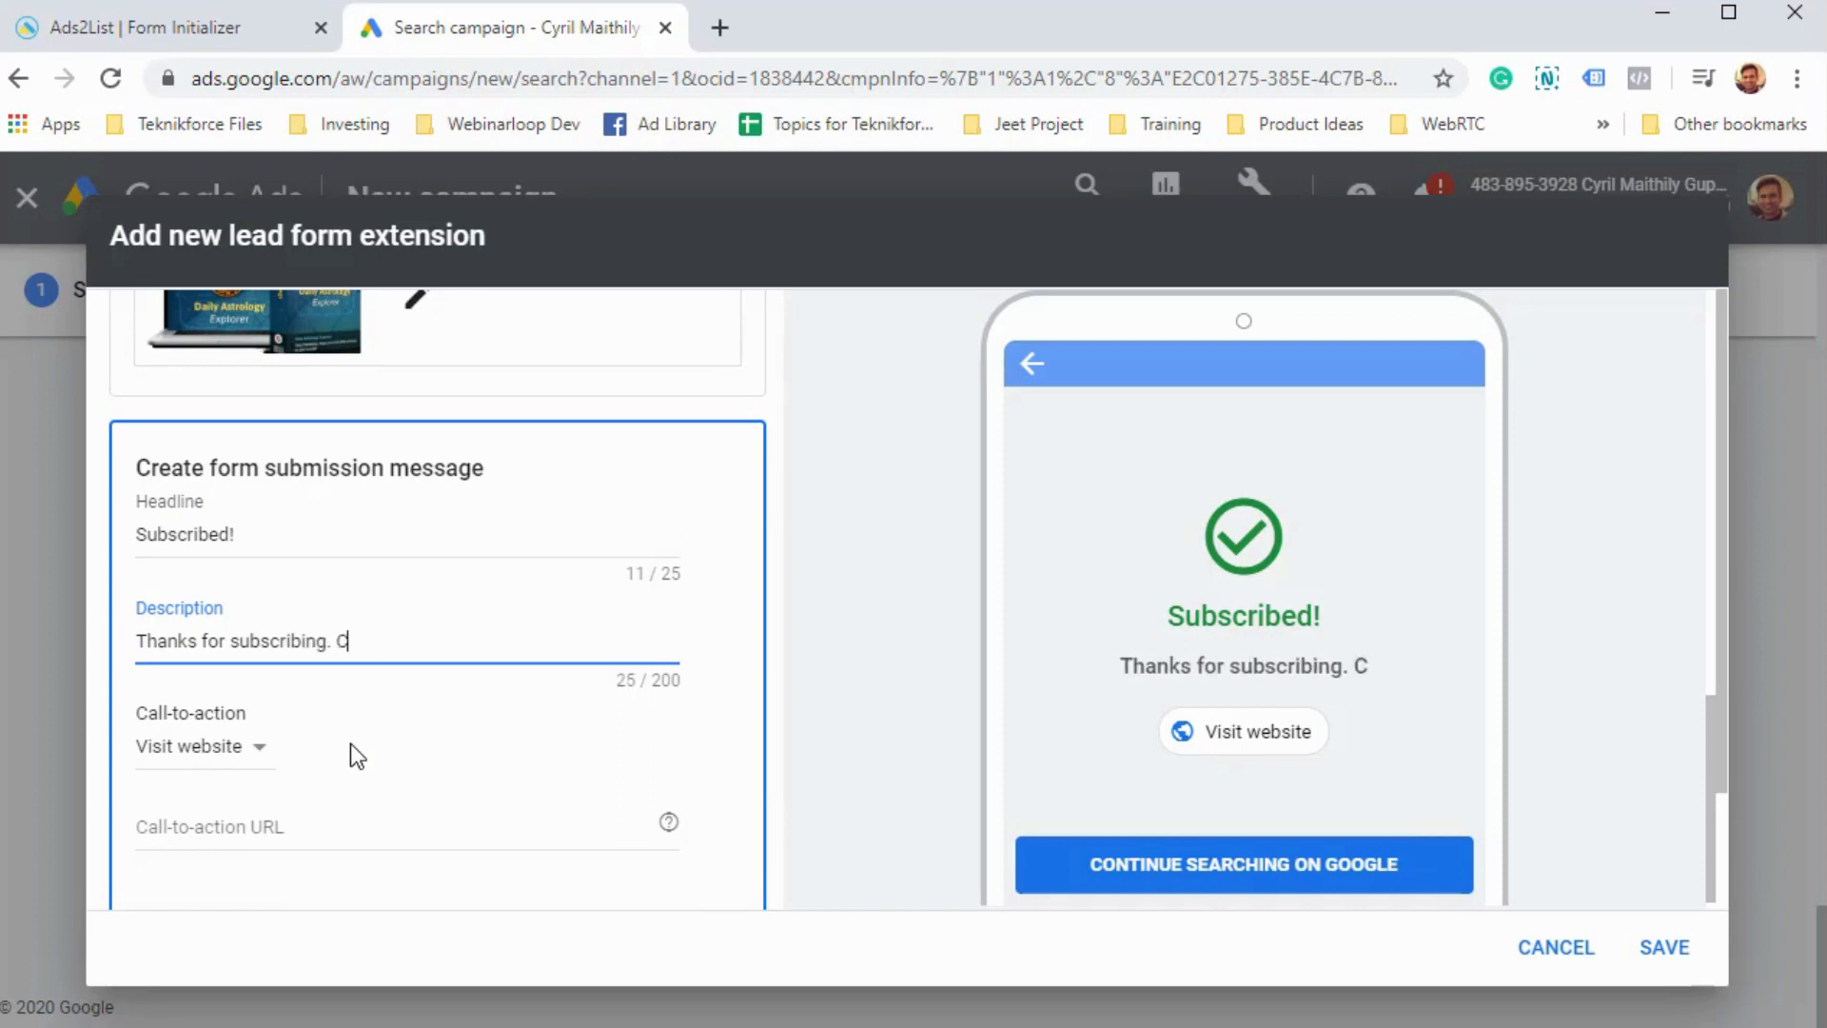
pyautogui.write('lick on the link below to g')
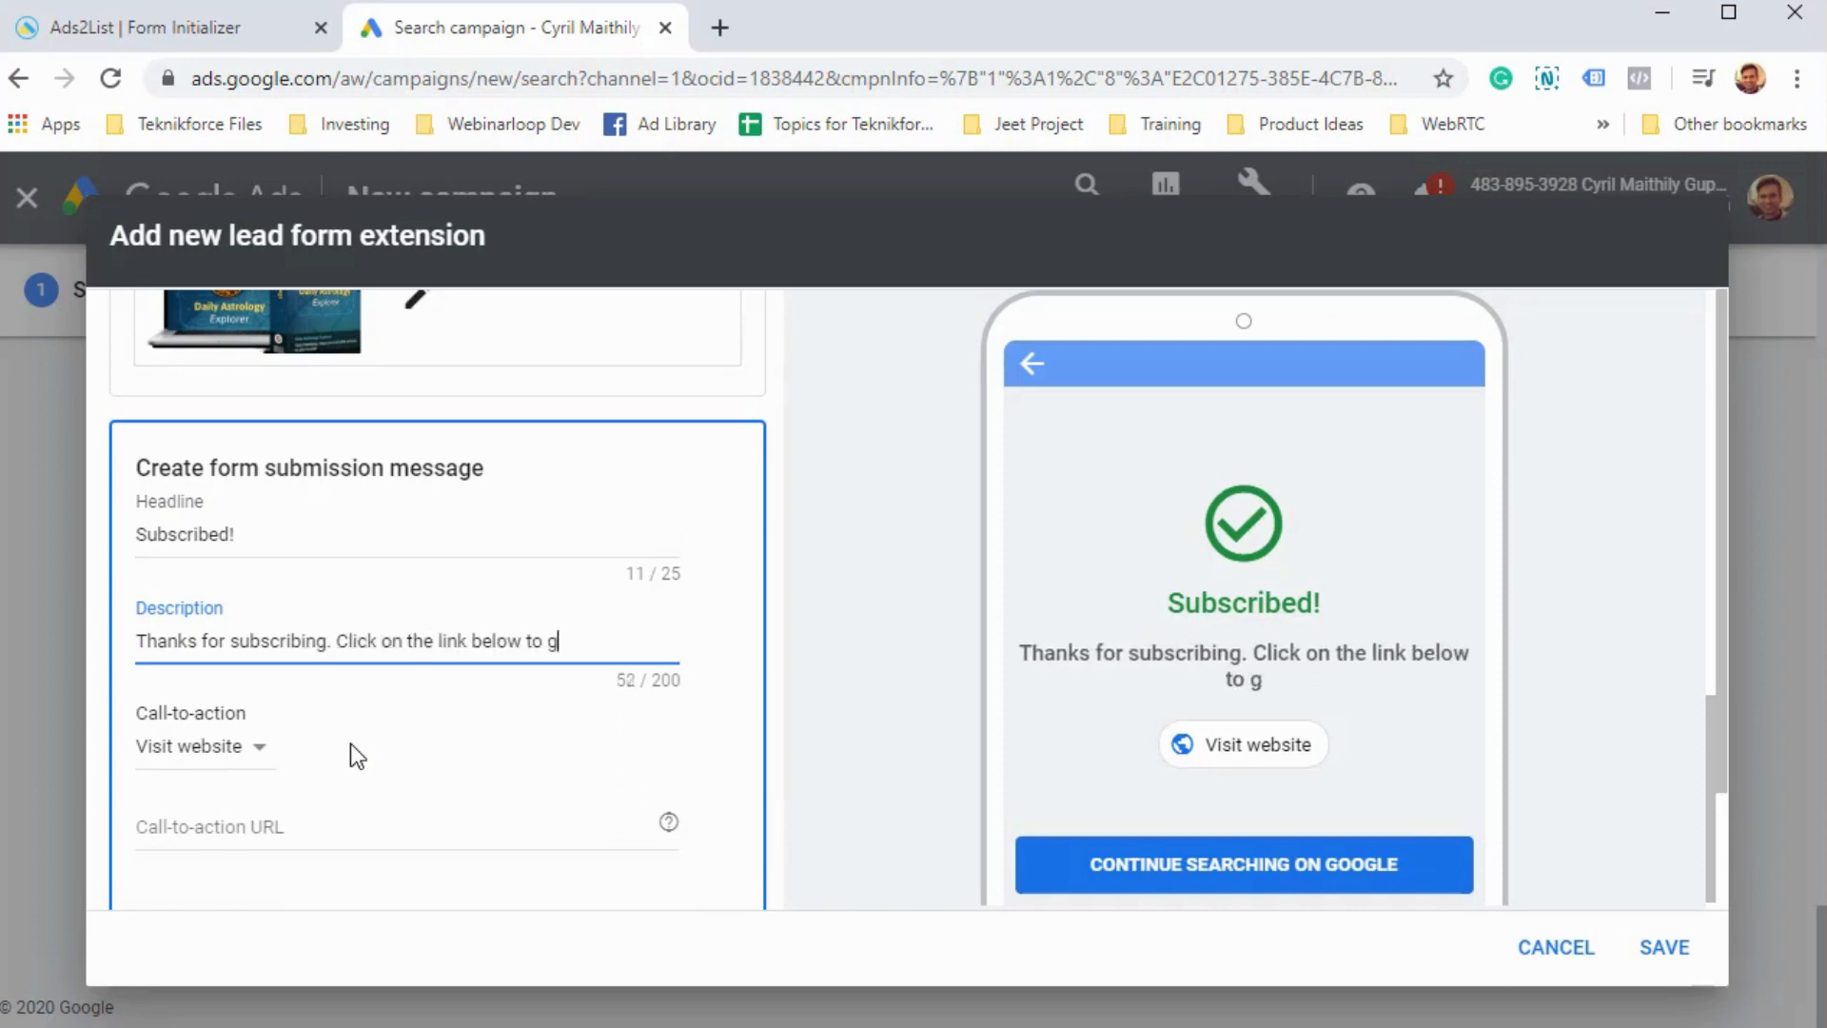
pyautogui.write('et your access.')
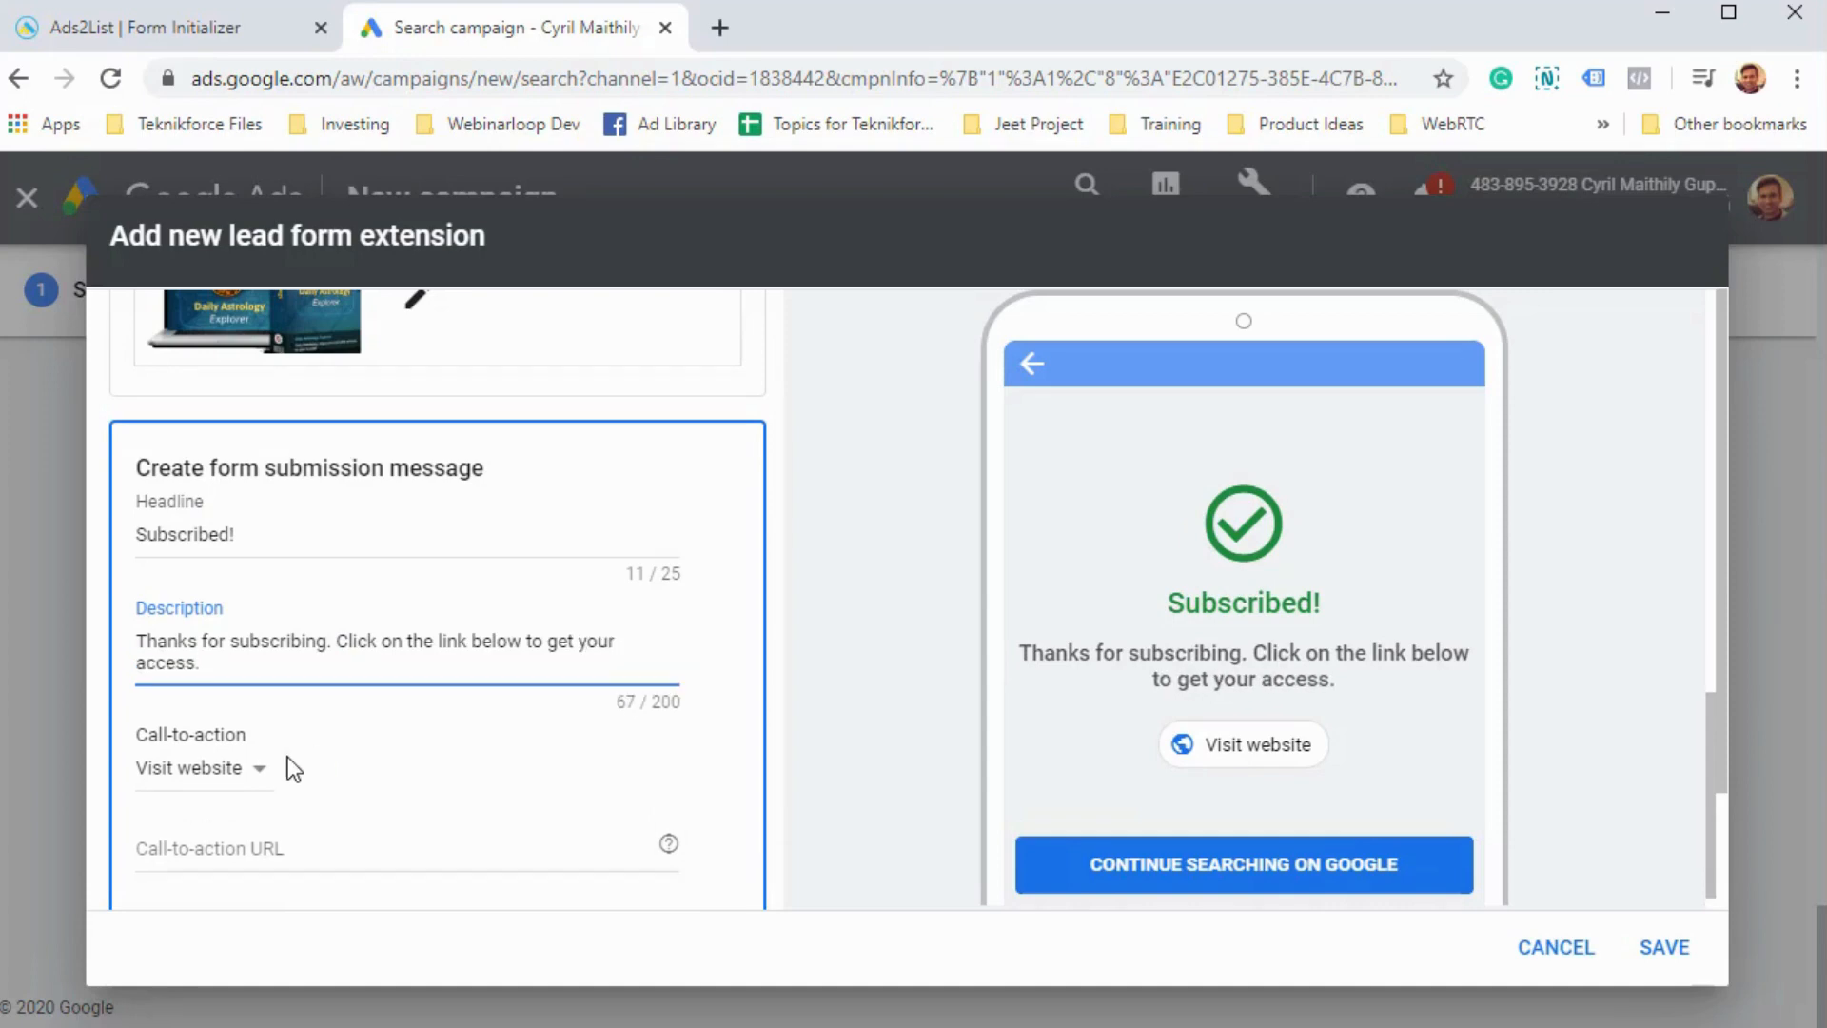
pyautogui.scroll(-1, 287, 757)
pyautogui.click(271, 747)
pyautogui.click(314, 728)
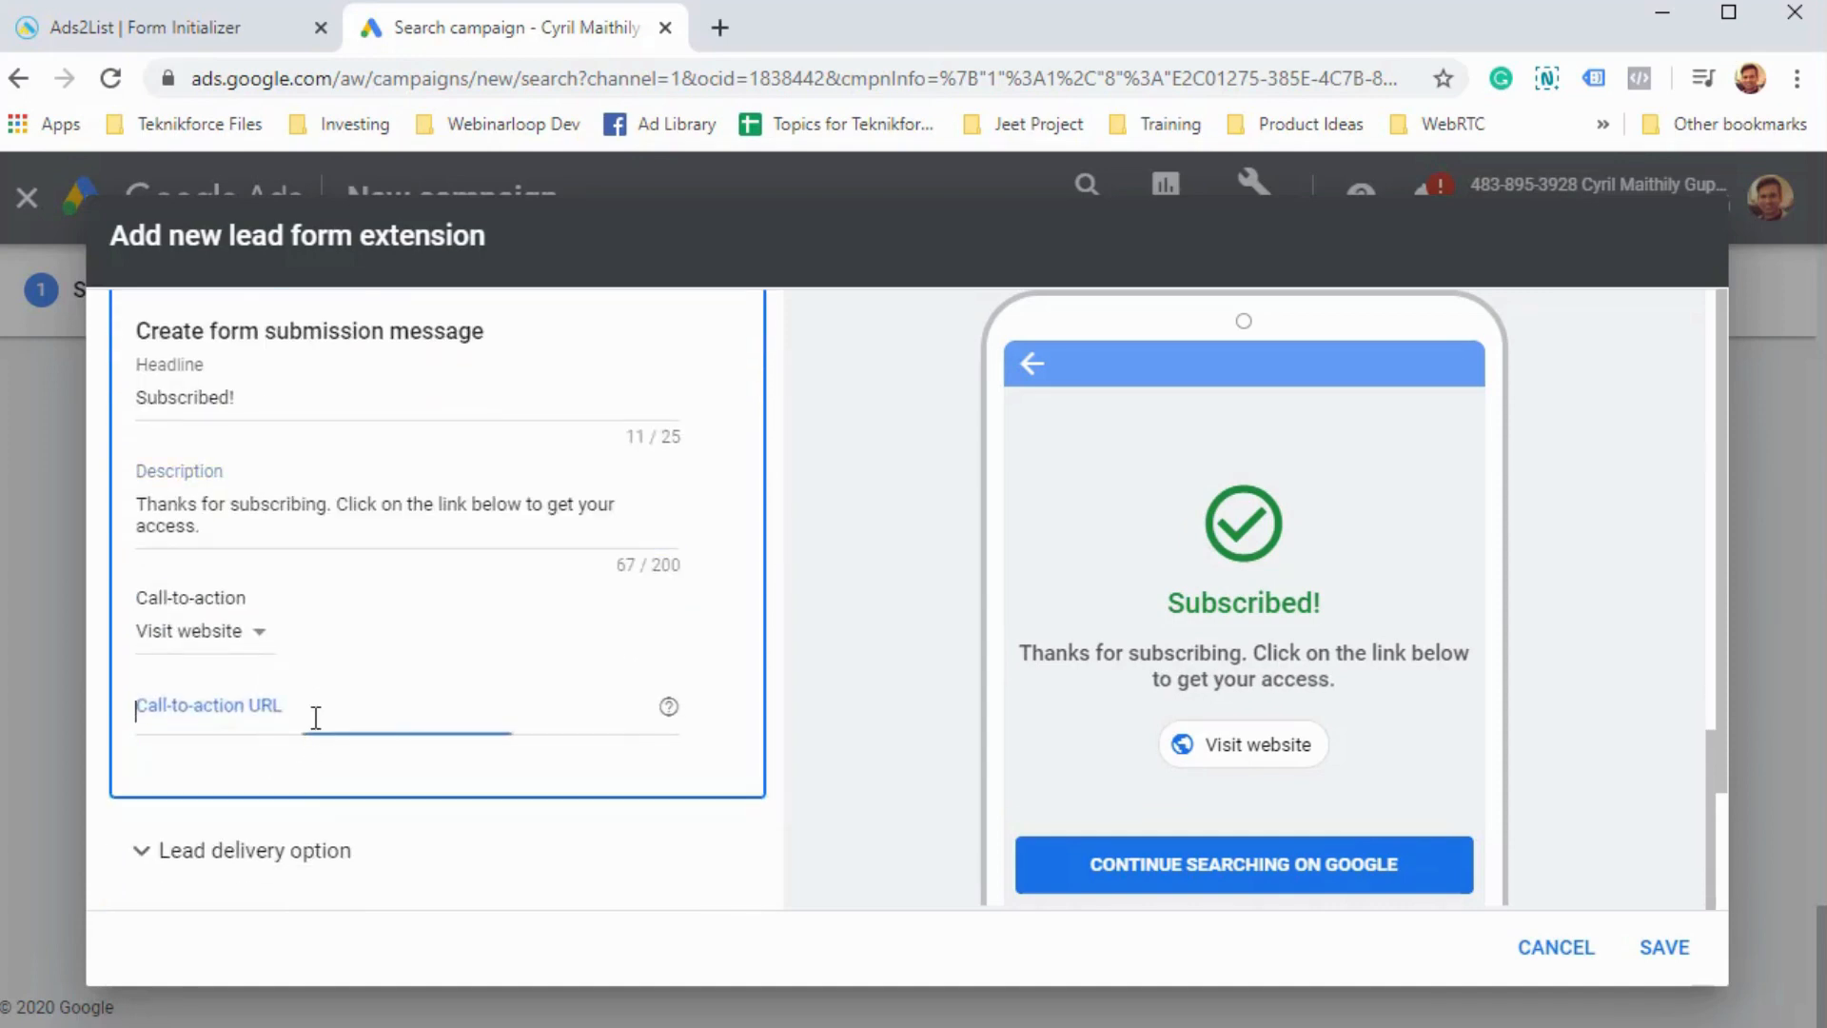
pyautogui.write('http://')
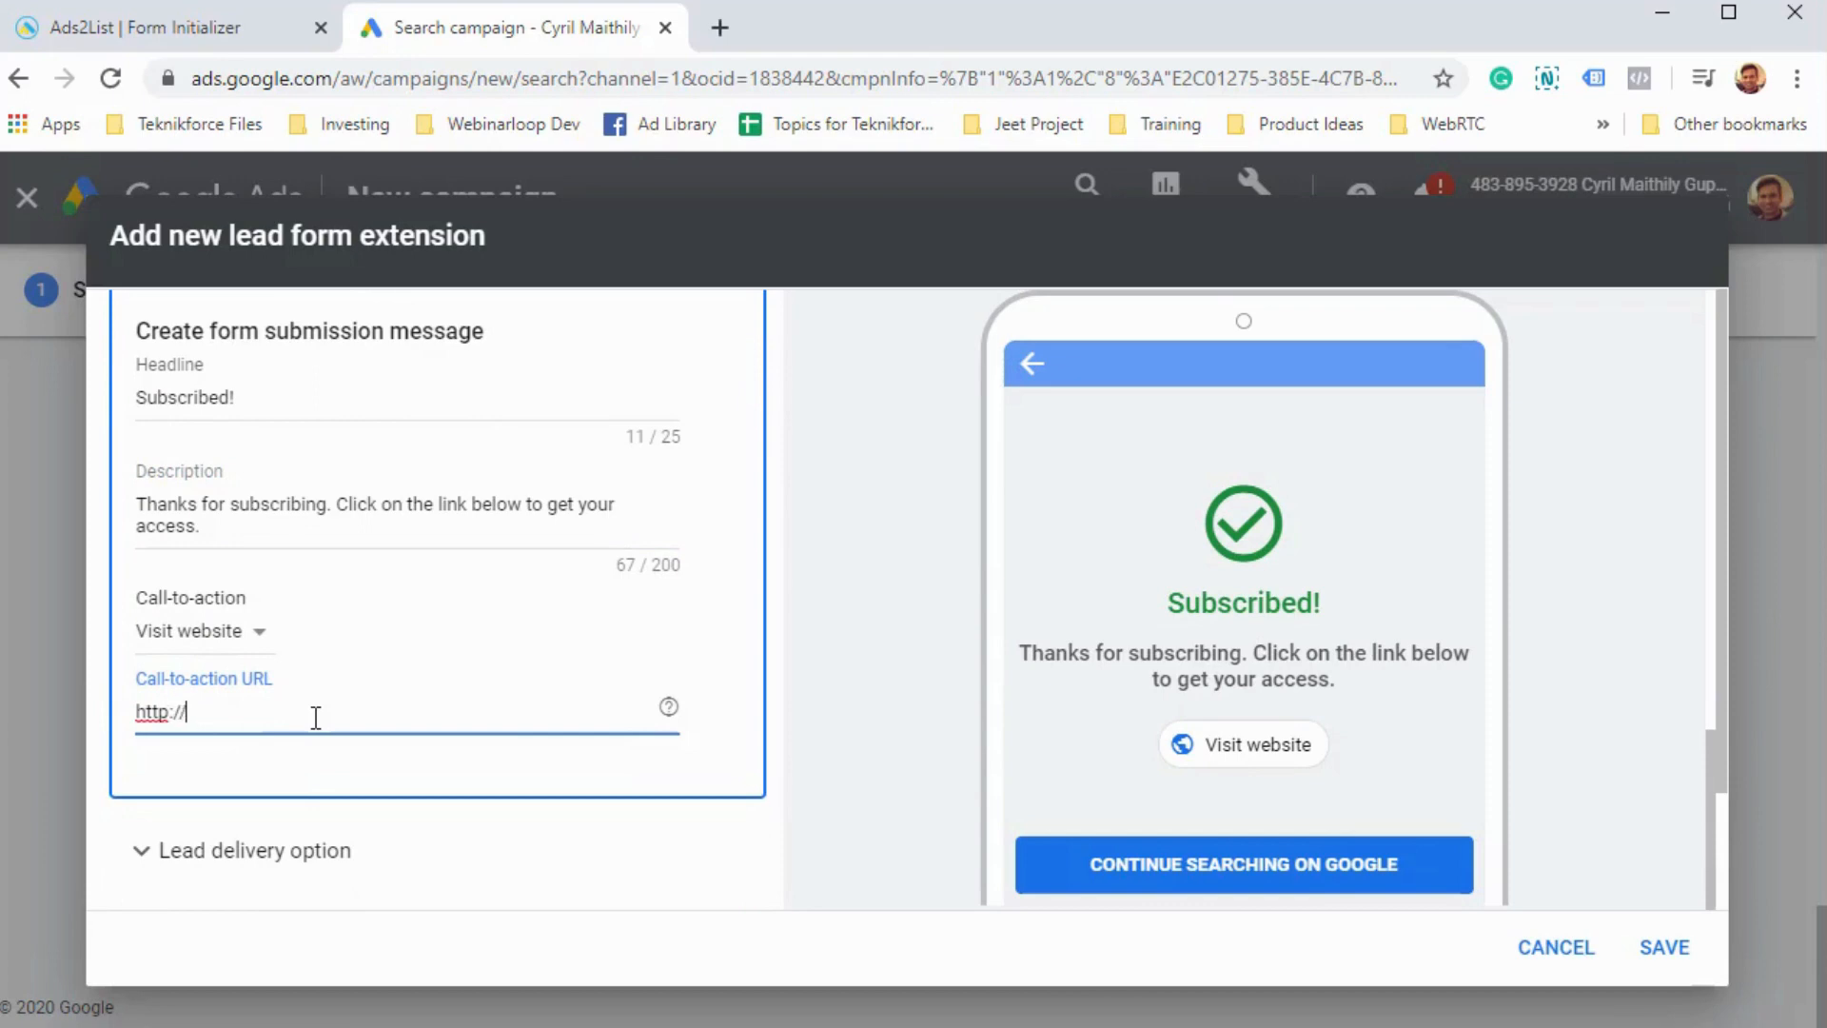
pyautogui.write('teknikforce.com')
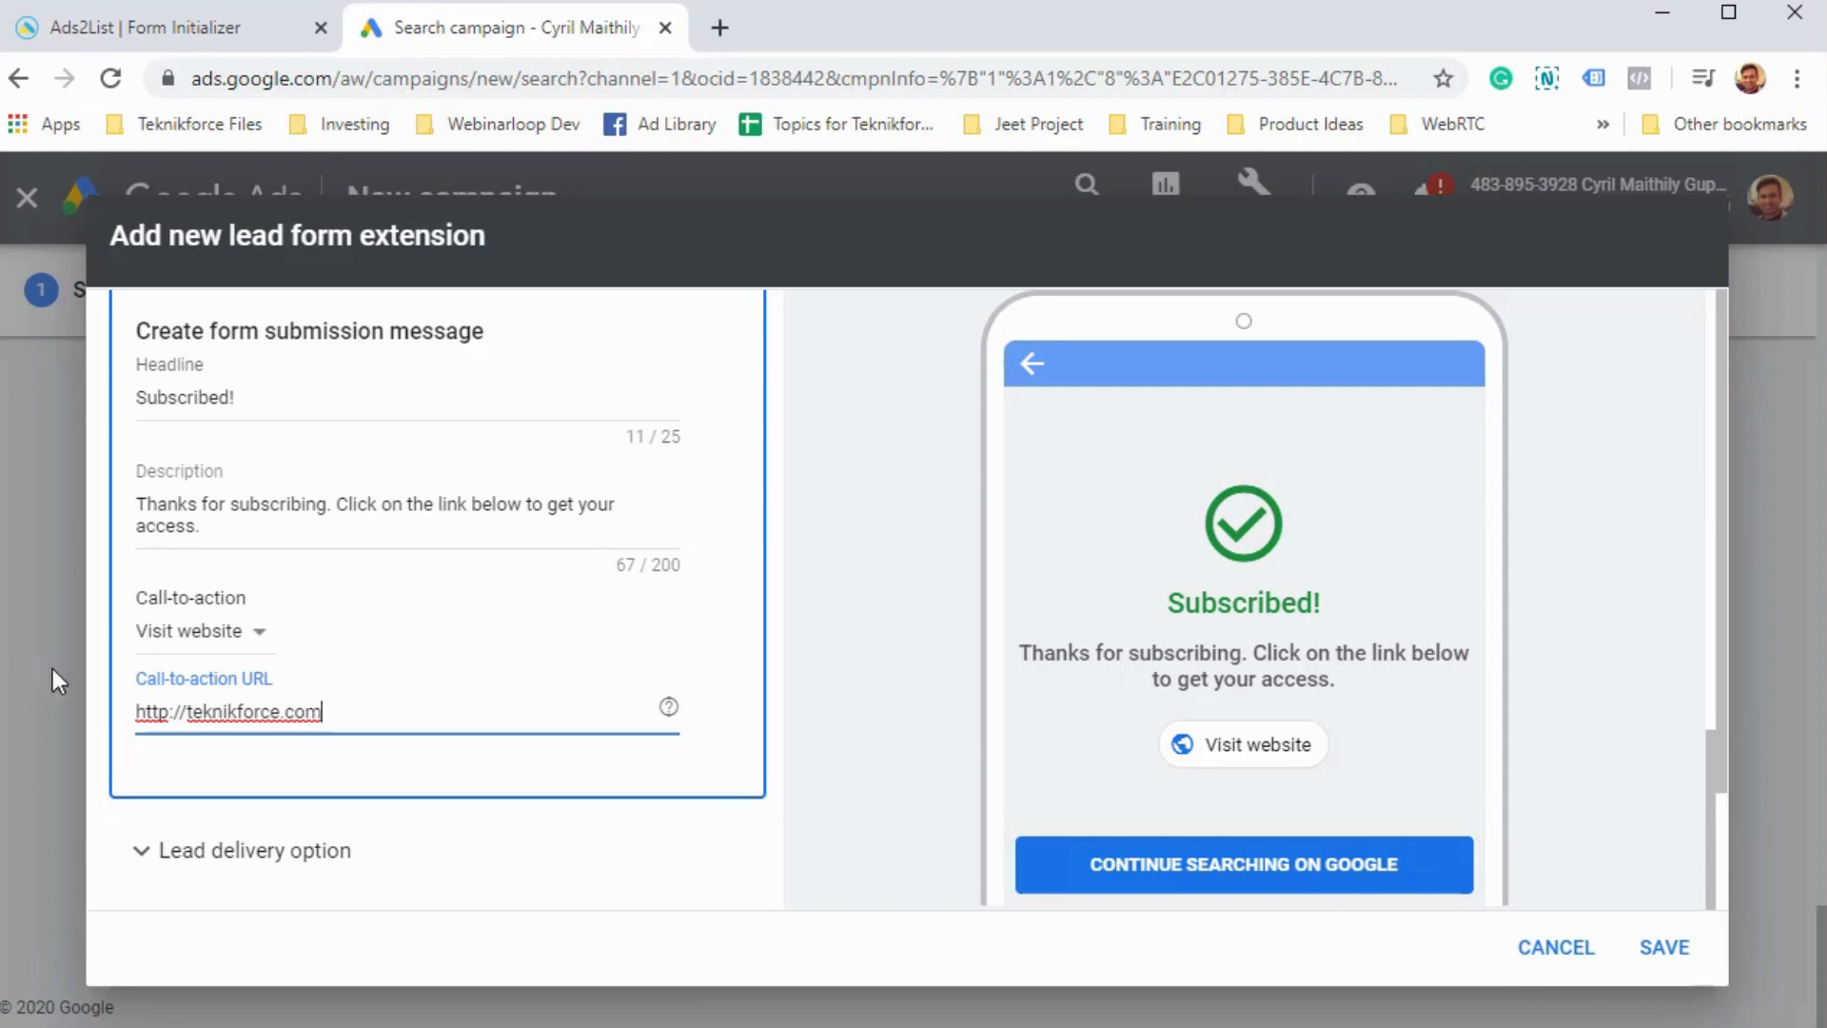
# - Expand the lead delivery option and activate the webhook URL field for managing leads
pyautogui.click(362, 878)
pyautogui.scroll(-1, 364, 880)
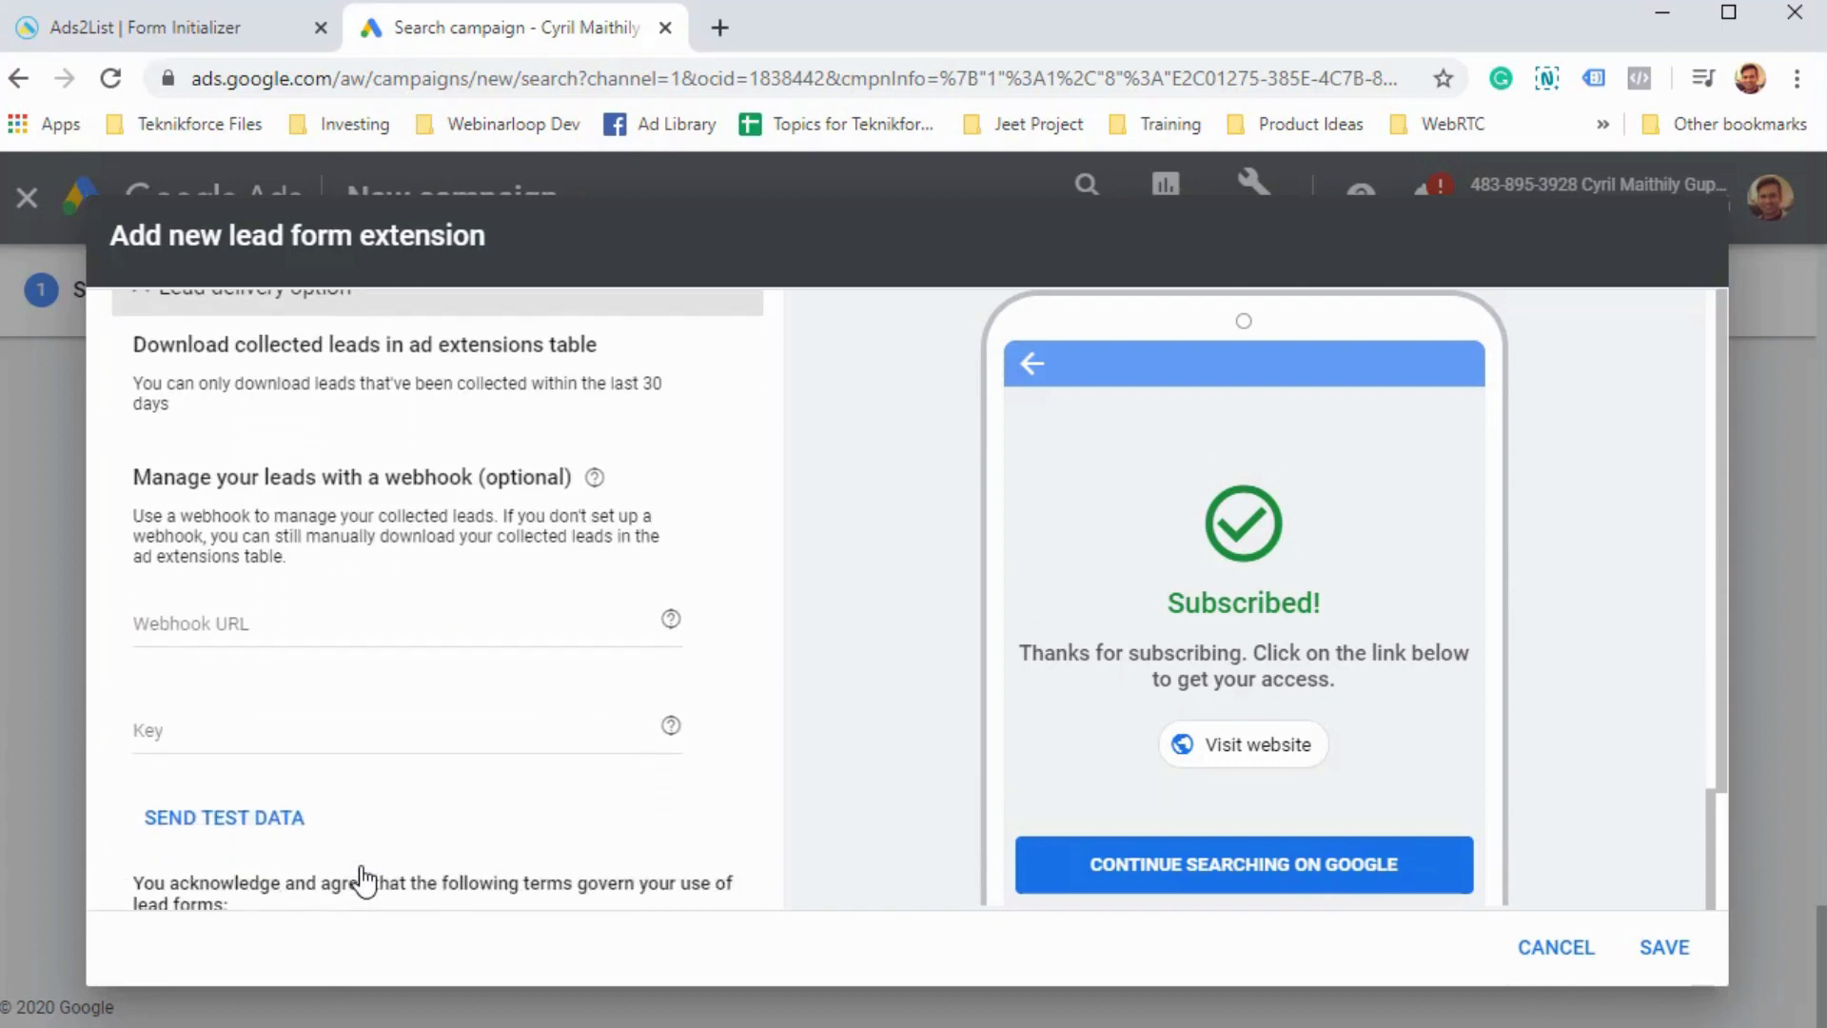
pyautogui.click(446, 630)
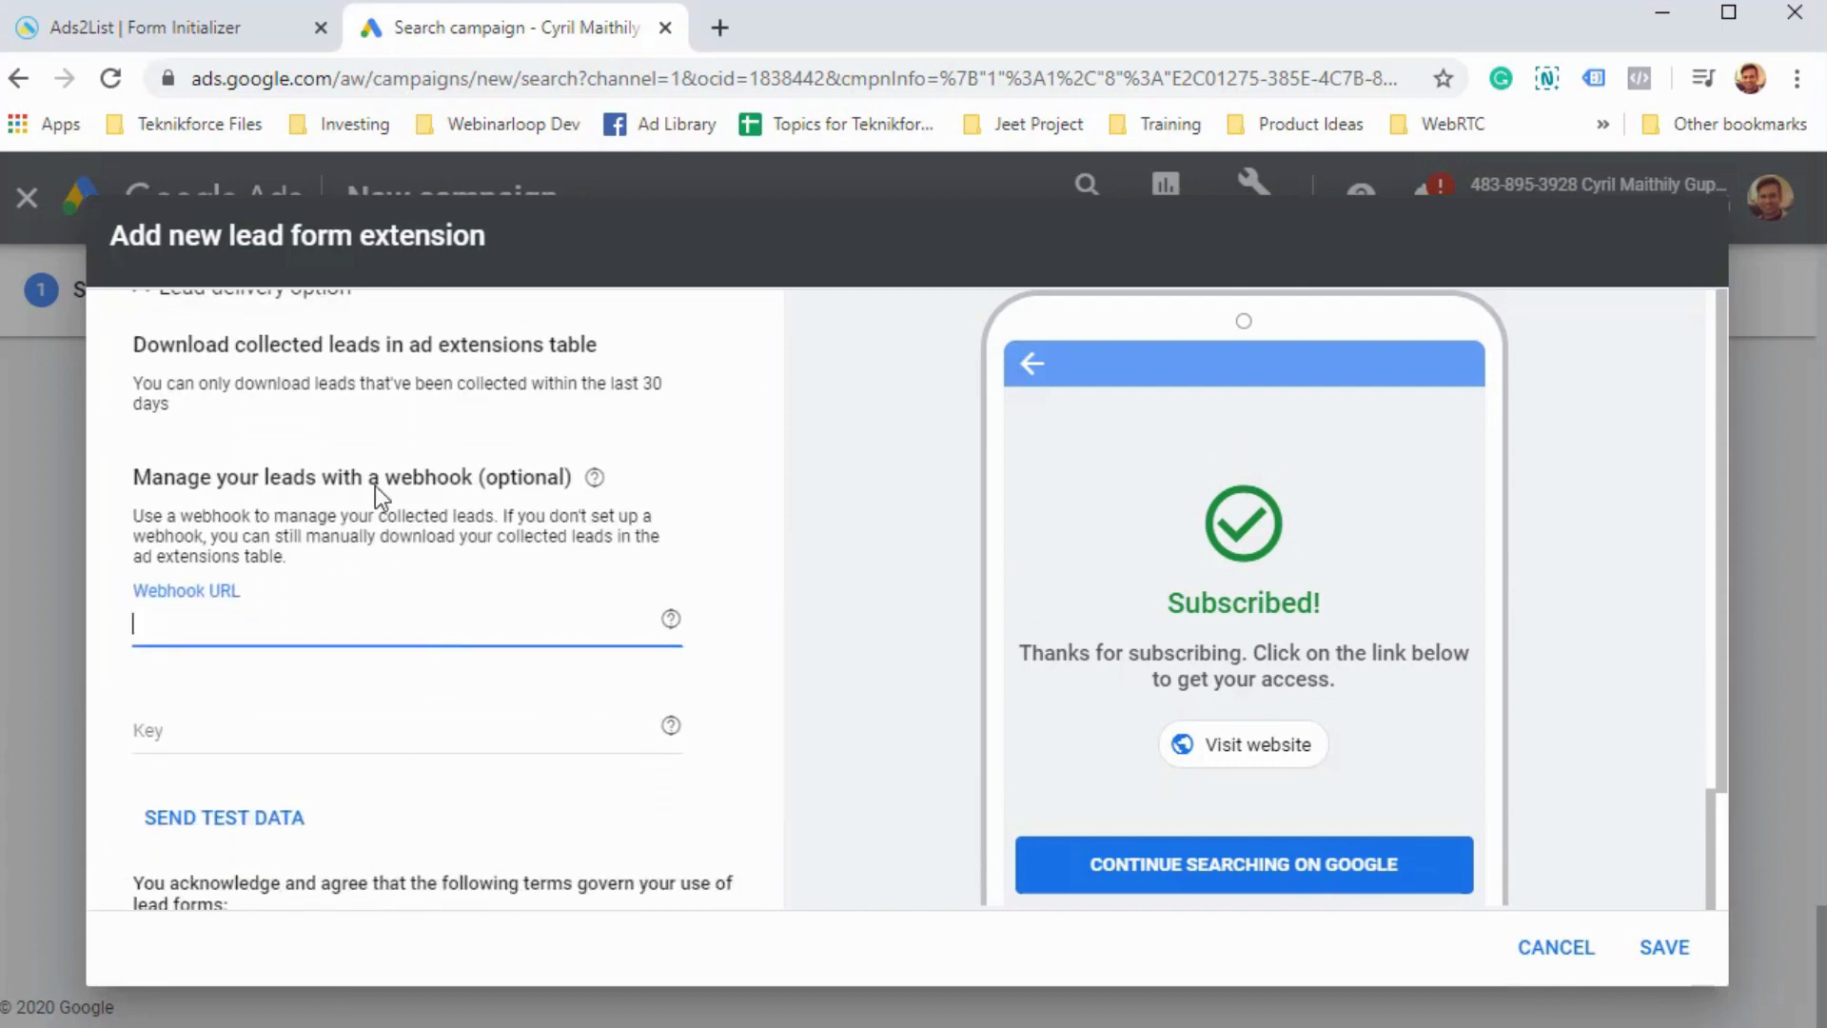
pyautogui.moveTo(294, 298); pyautogui.dragTo(448, 636)
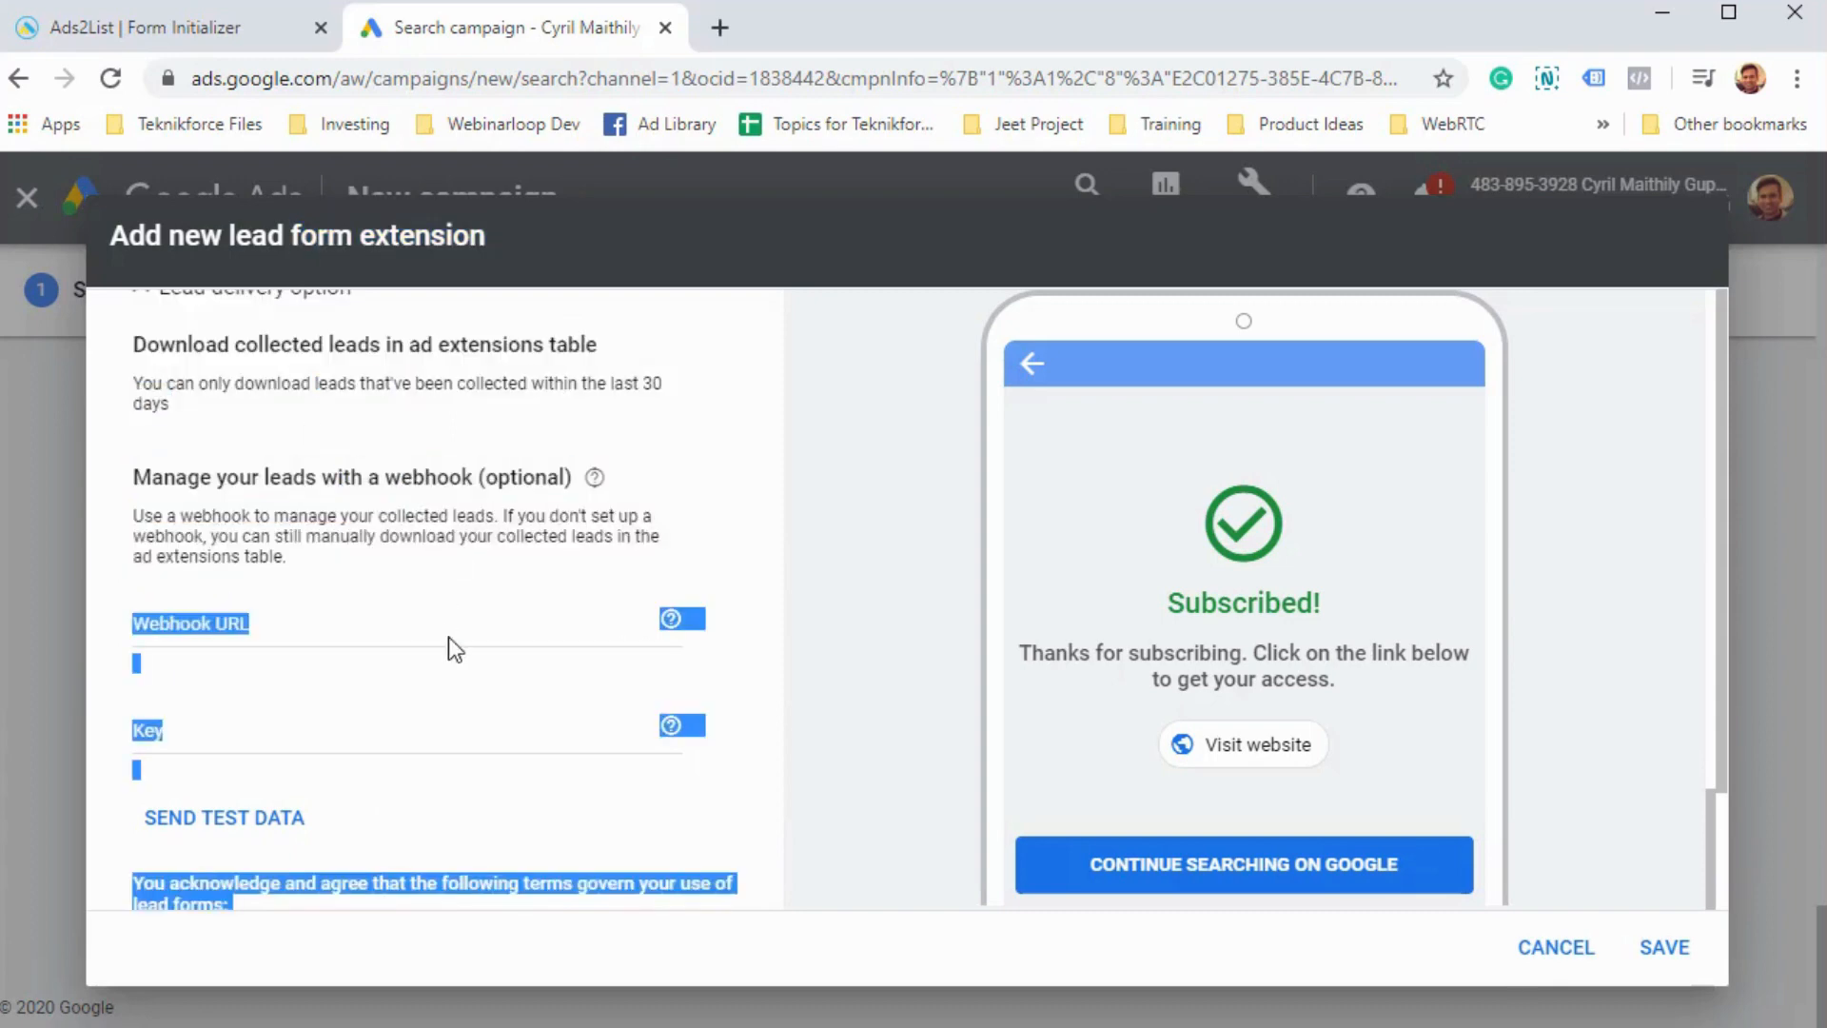
pyautogui.click(449, 637)
pyautogui.click(440, 612)
# - Copy the Google Ads webhook address of the "My lead form" campaign from Ads2List into the lead form extension's Webhook URL
pyautogui.click(219, 43)
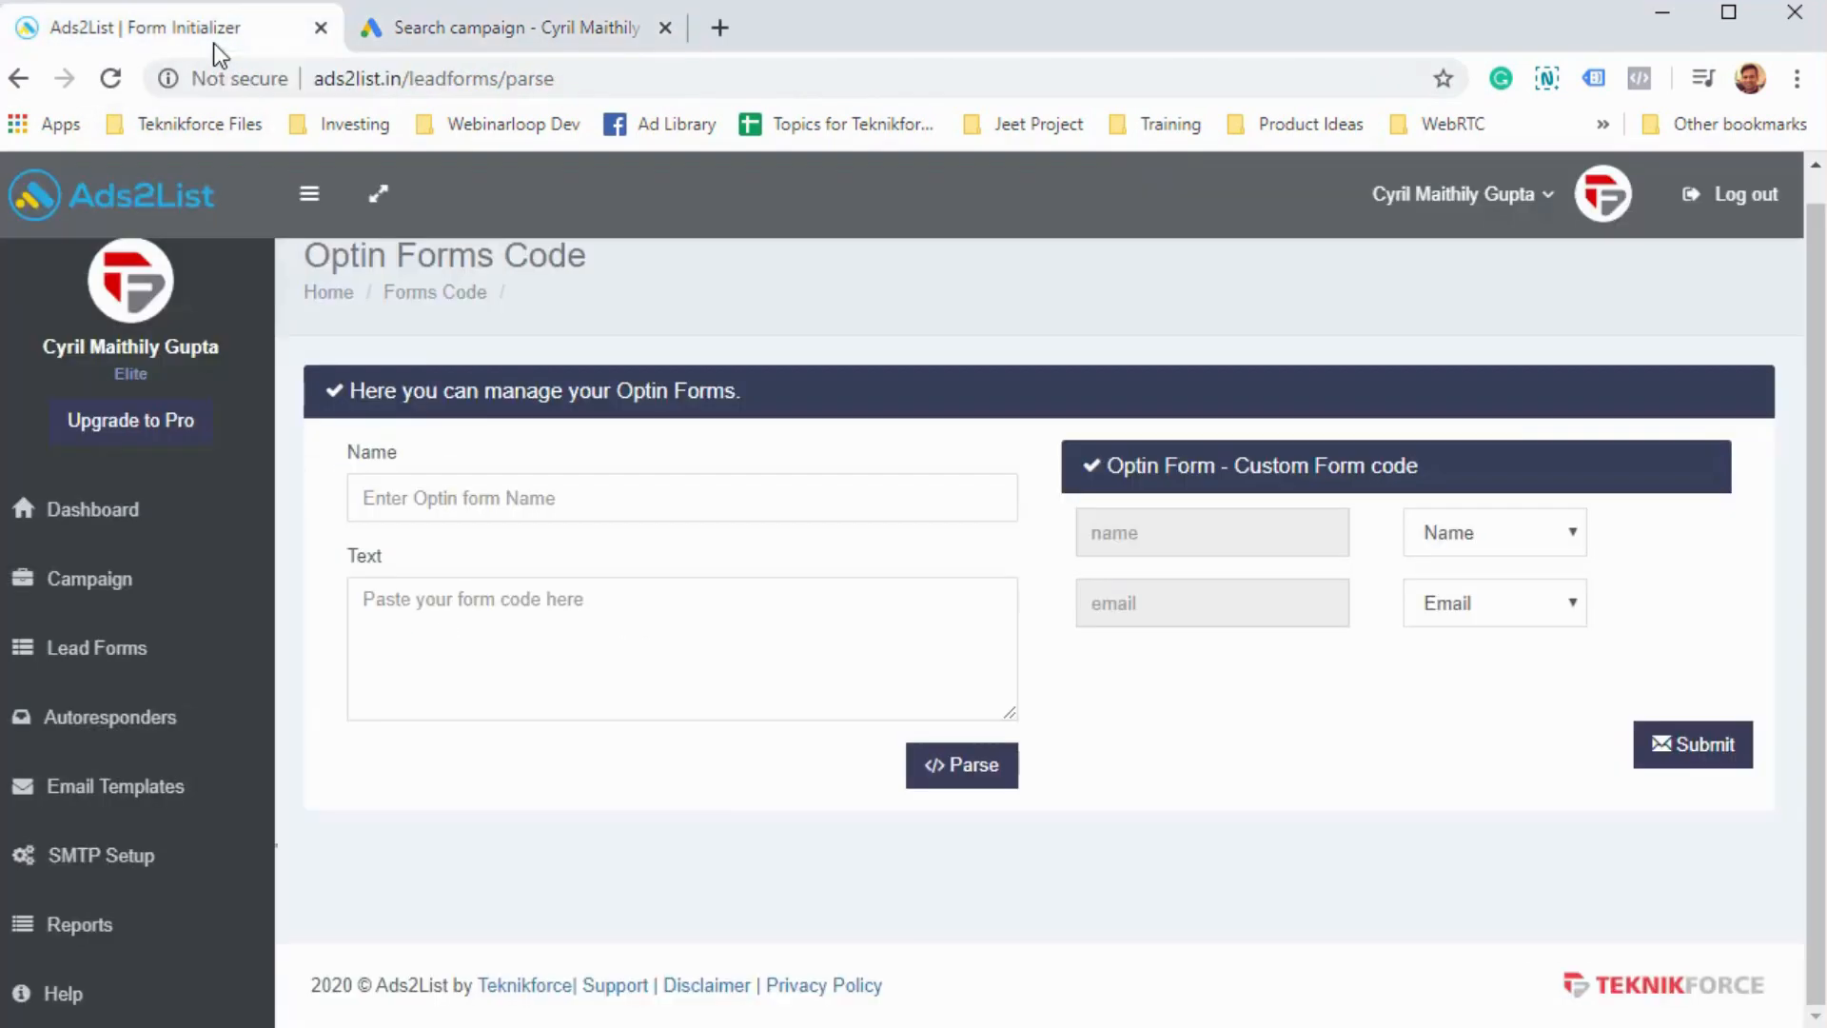
pyautogui.middleClick(203, 591)
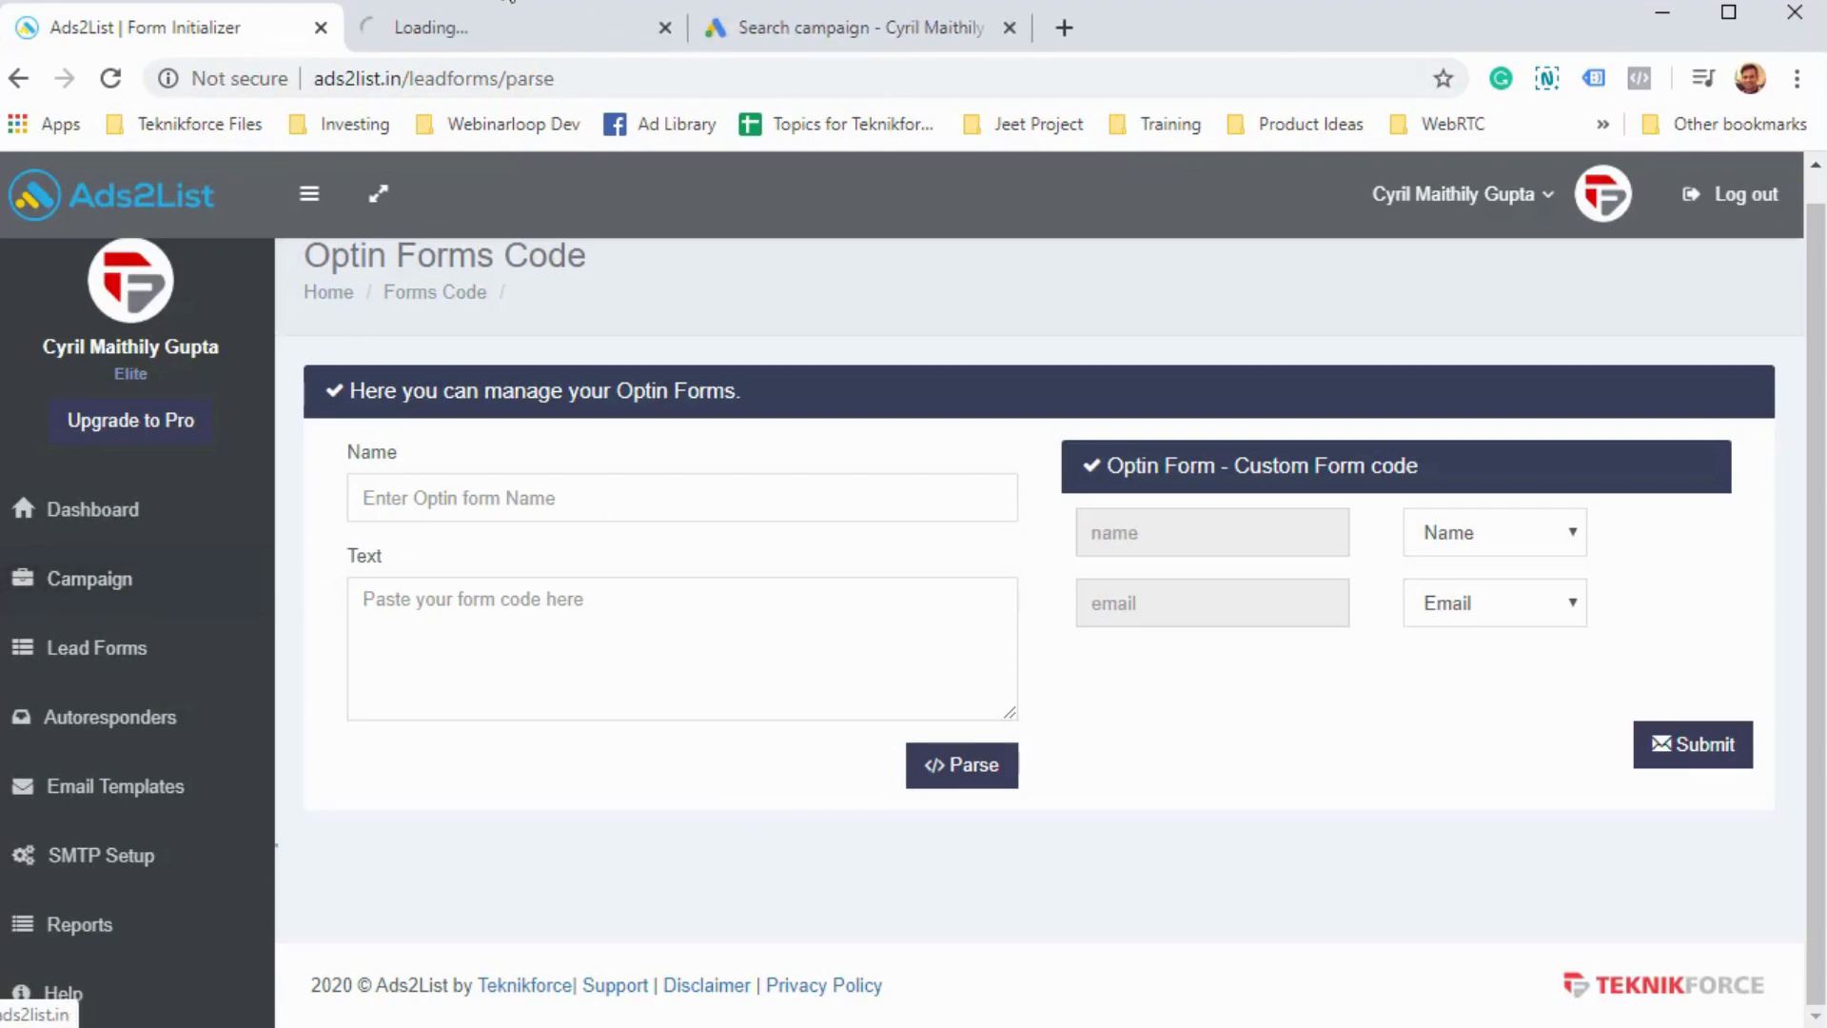
pyautogui.click(510, 28)
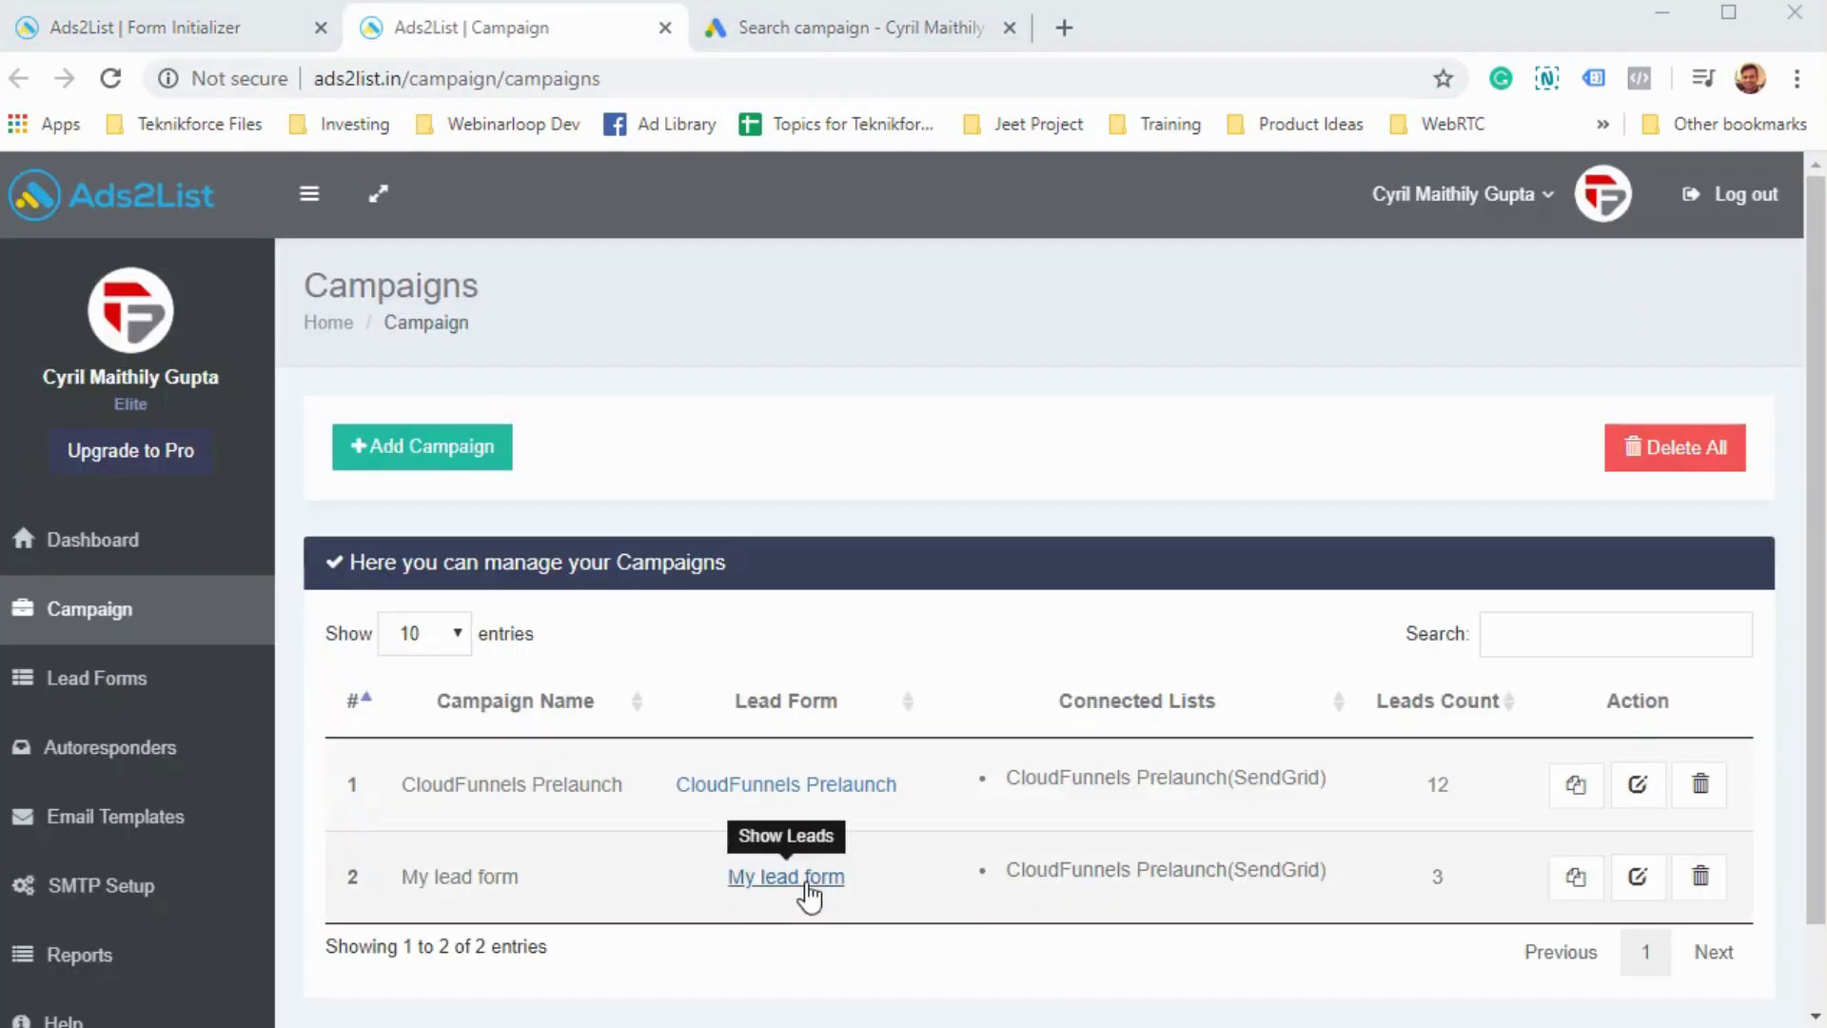
pyautogui.click(1576, 876)
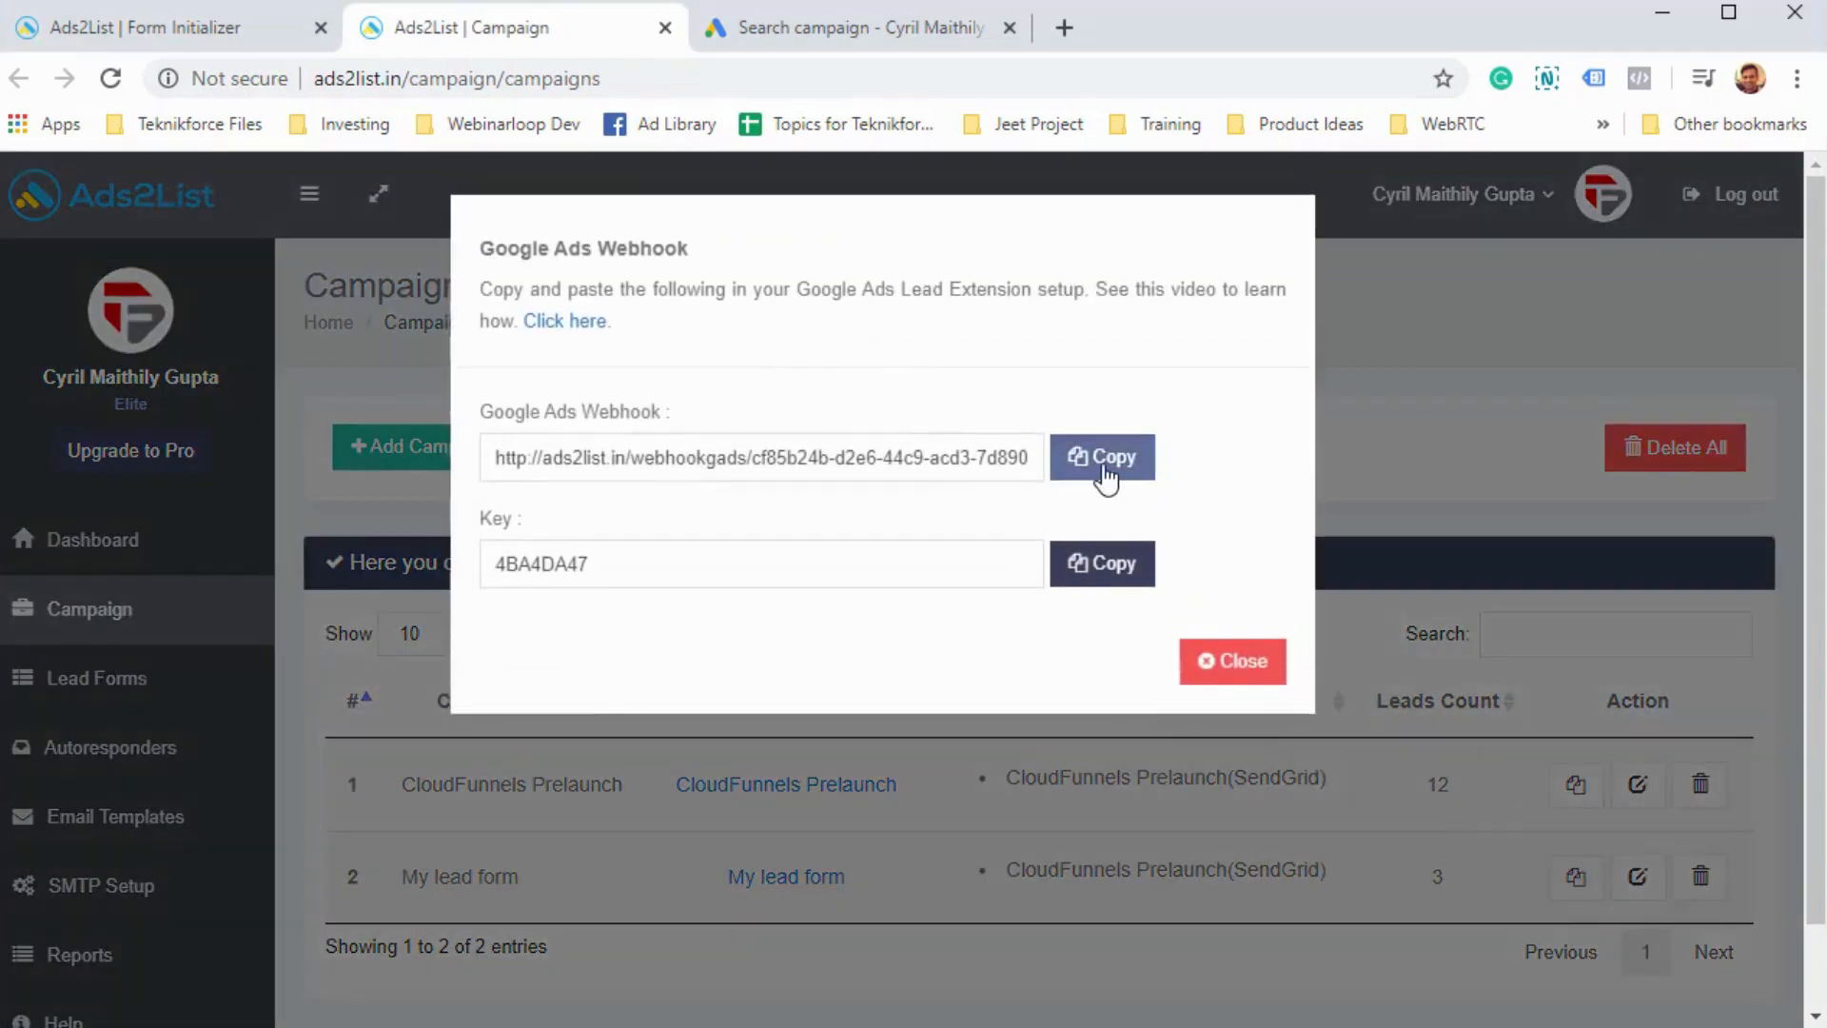
pyautogui.click(1103, 457)
pyautogui.click(836, 42)
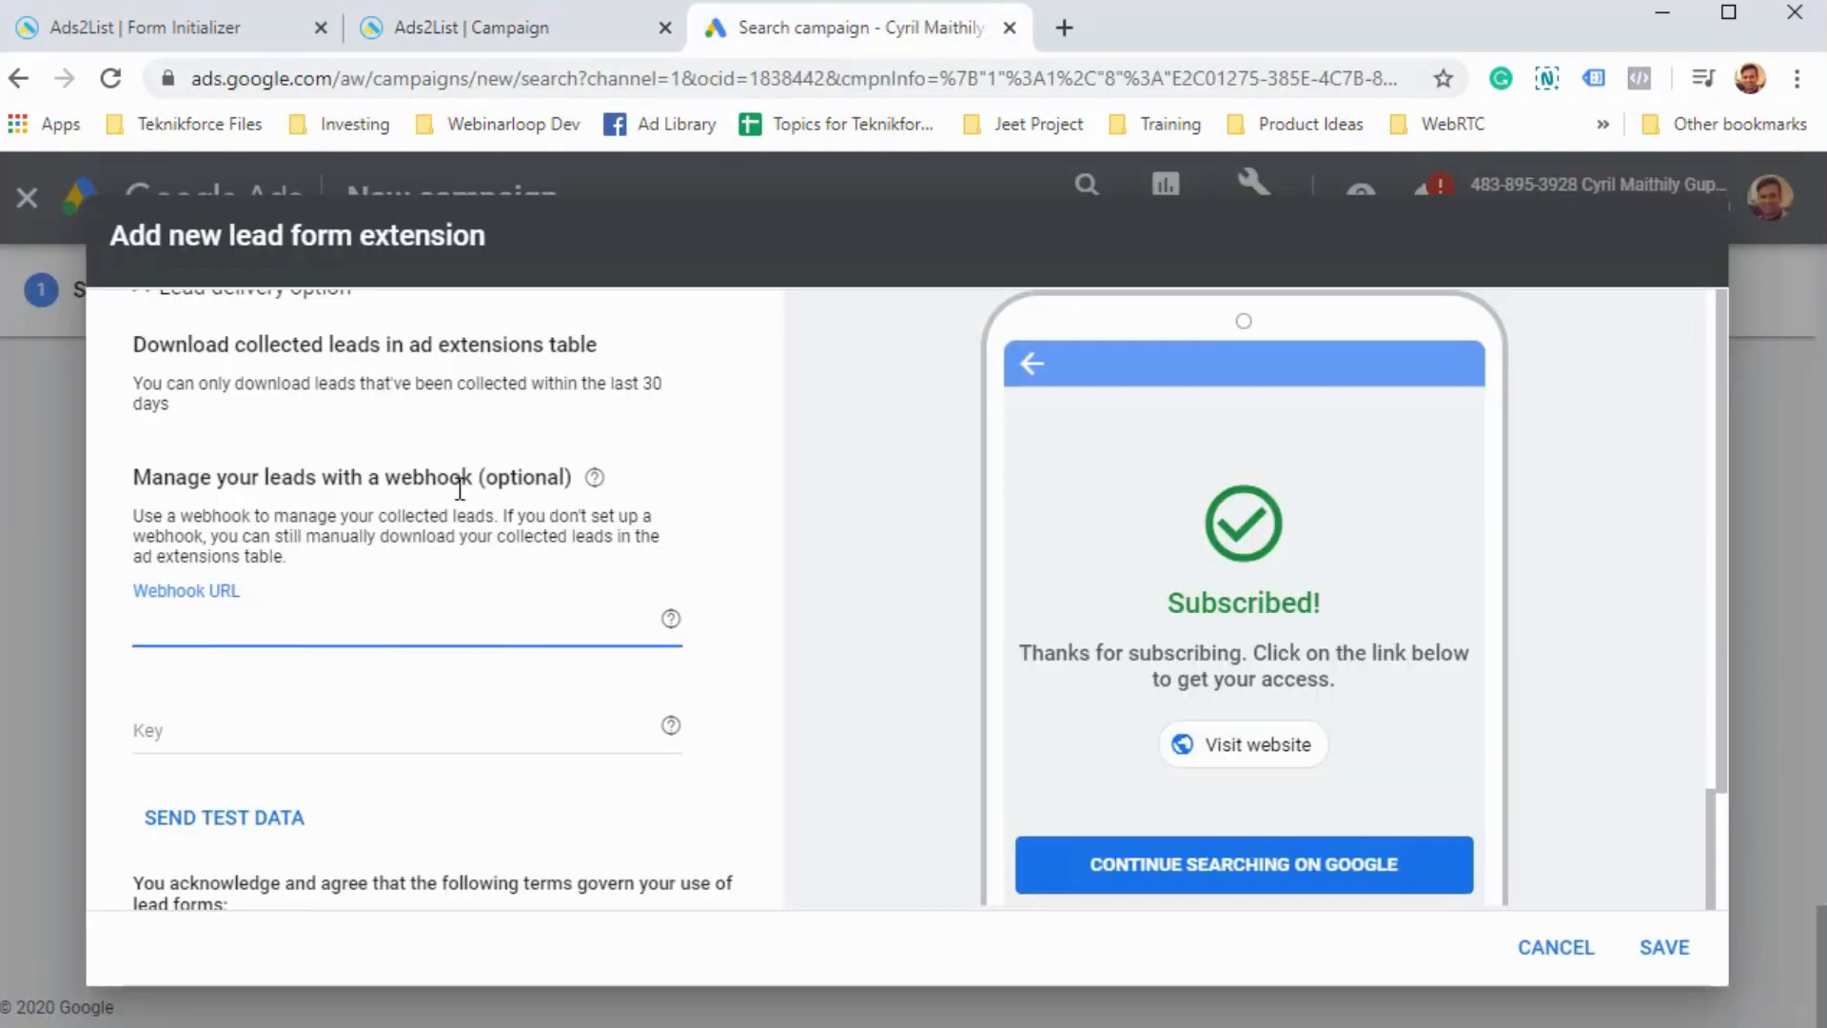
pyautogui.hotkey('ctrl', 'v')
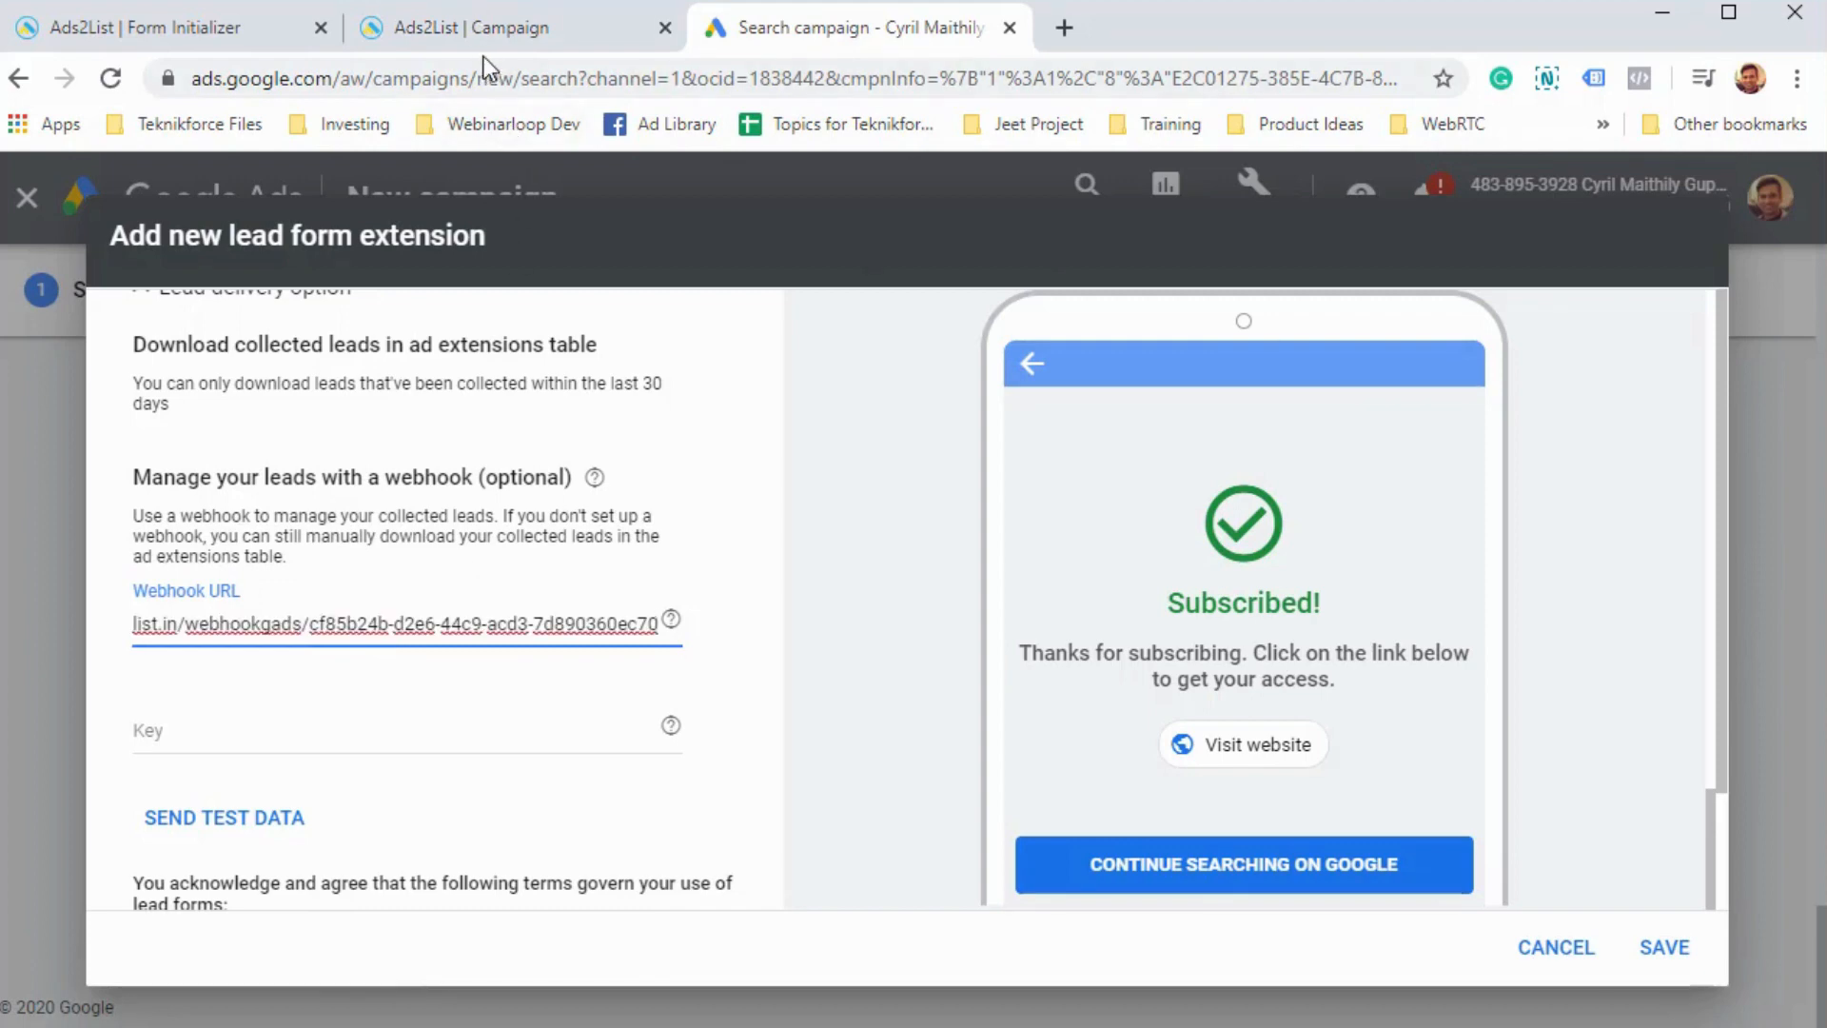
# - Copy the campaign's webhook key from Ads2List into the lead form extension's Key field
pyautogui.click(481, 25)
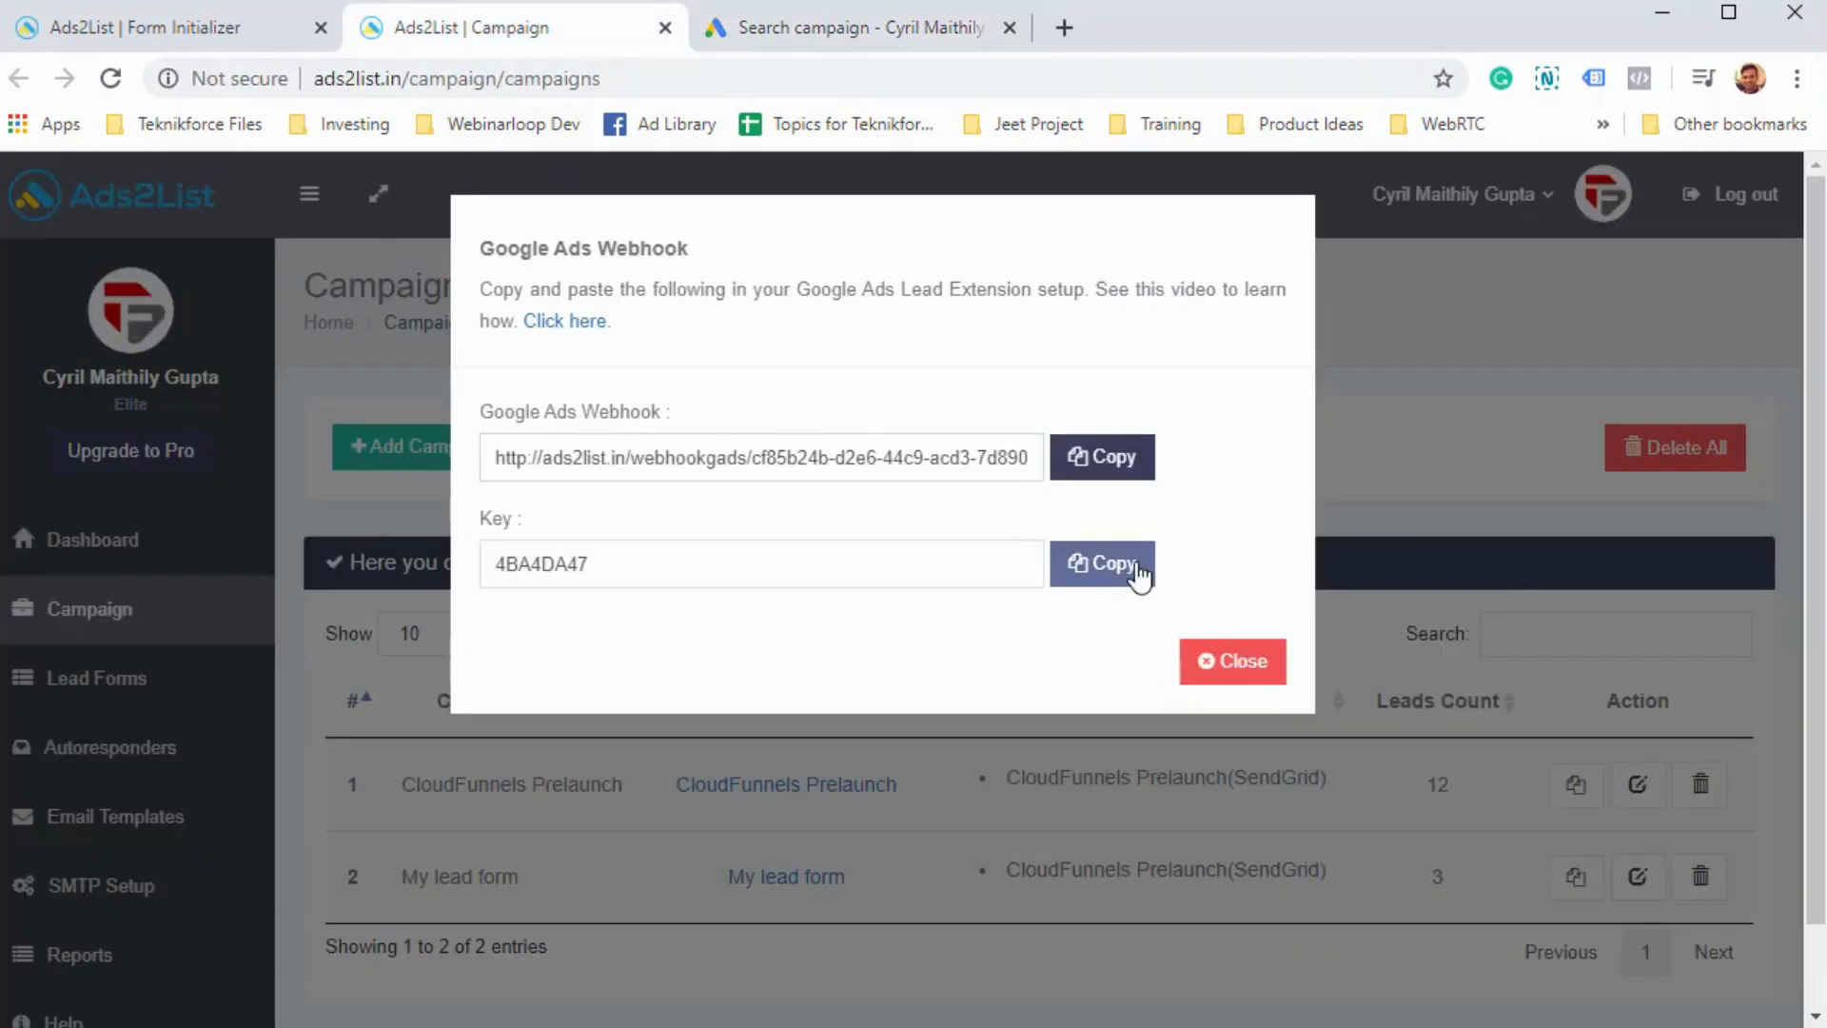
pyautogui.click(1099, 563)
pyautogui.click(893, 38)
pyautogui.click(554, 751)
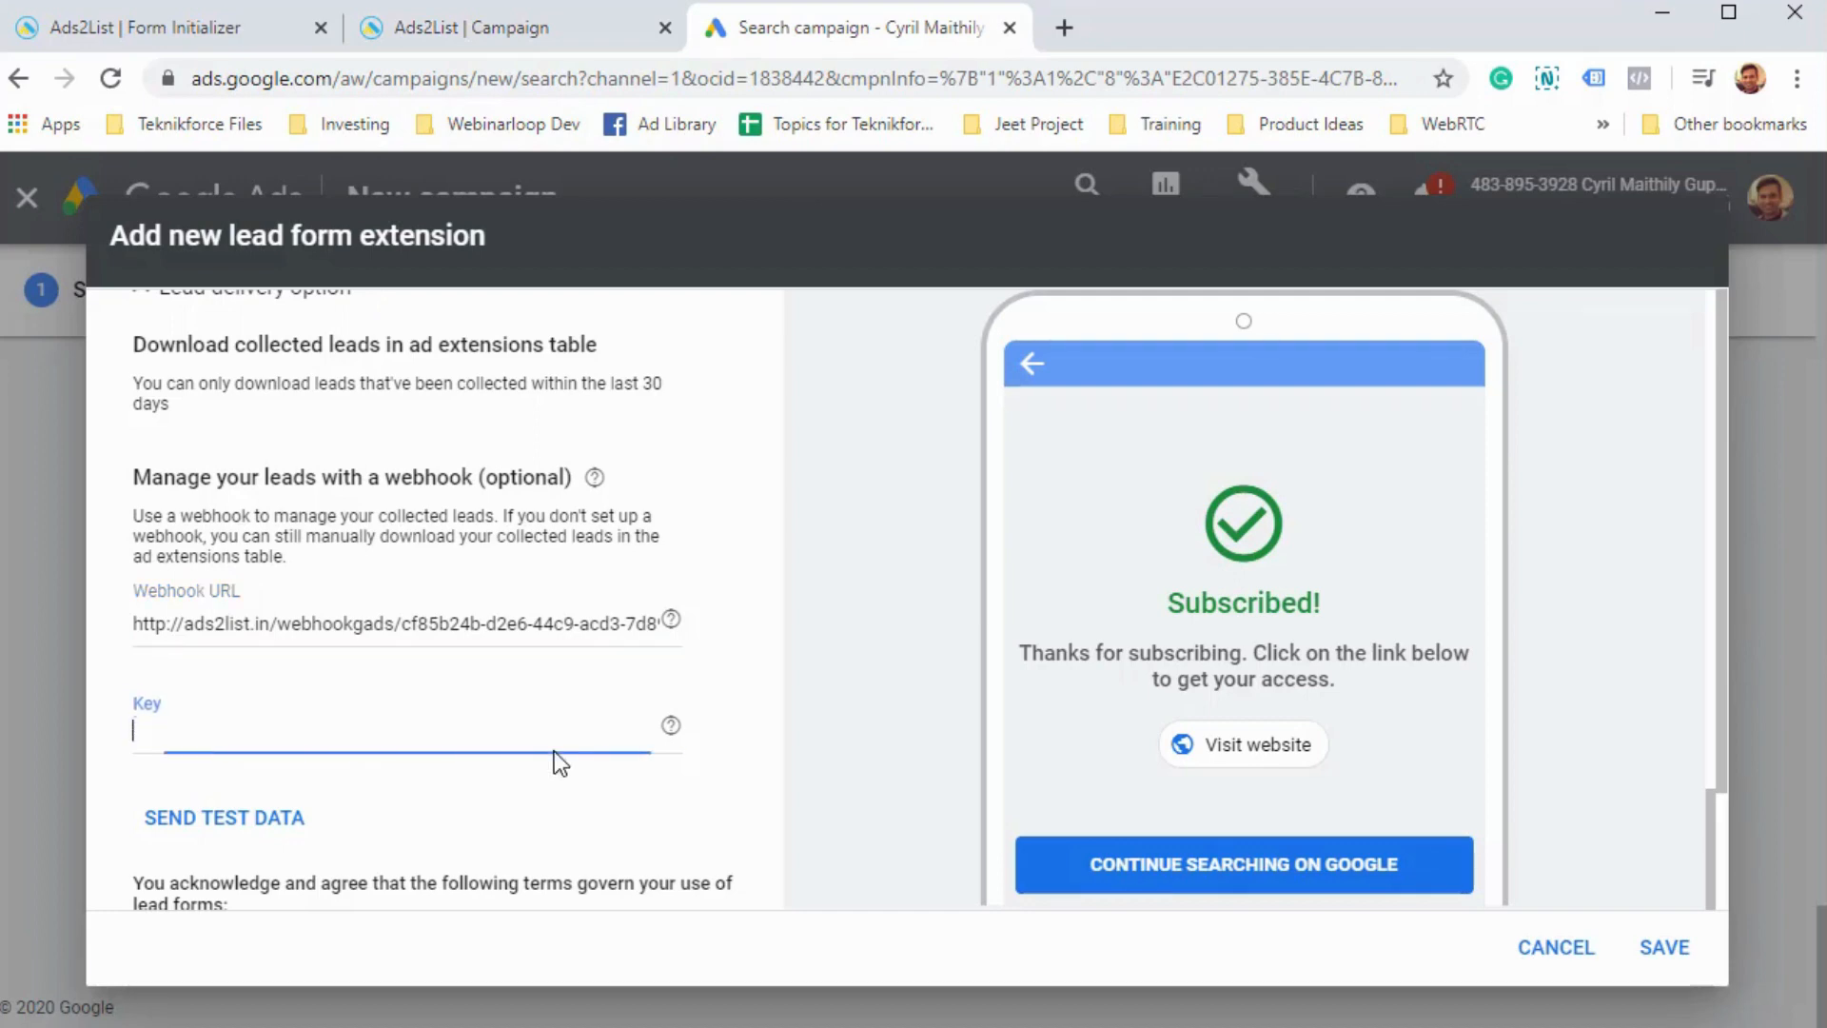
pyautogui.hotkey('ctrl', 'v')
pyautogui.scroll(-2, 565, 744)
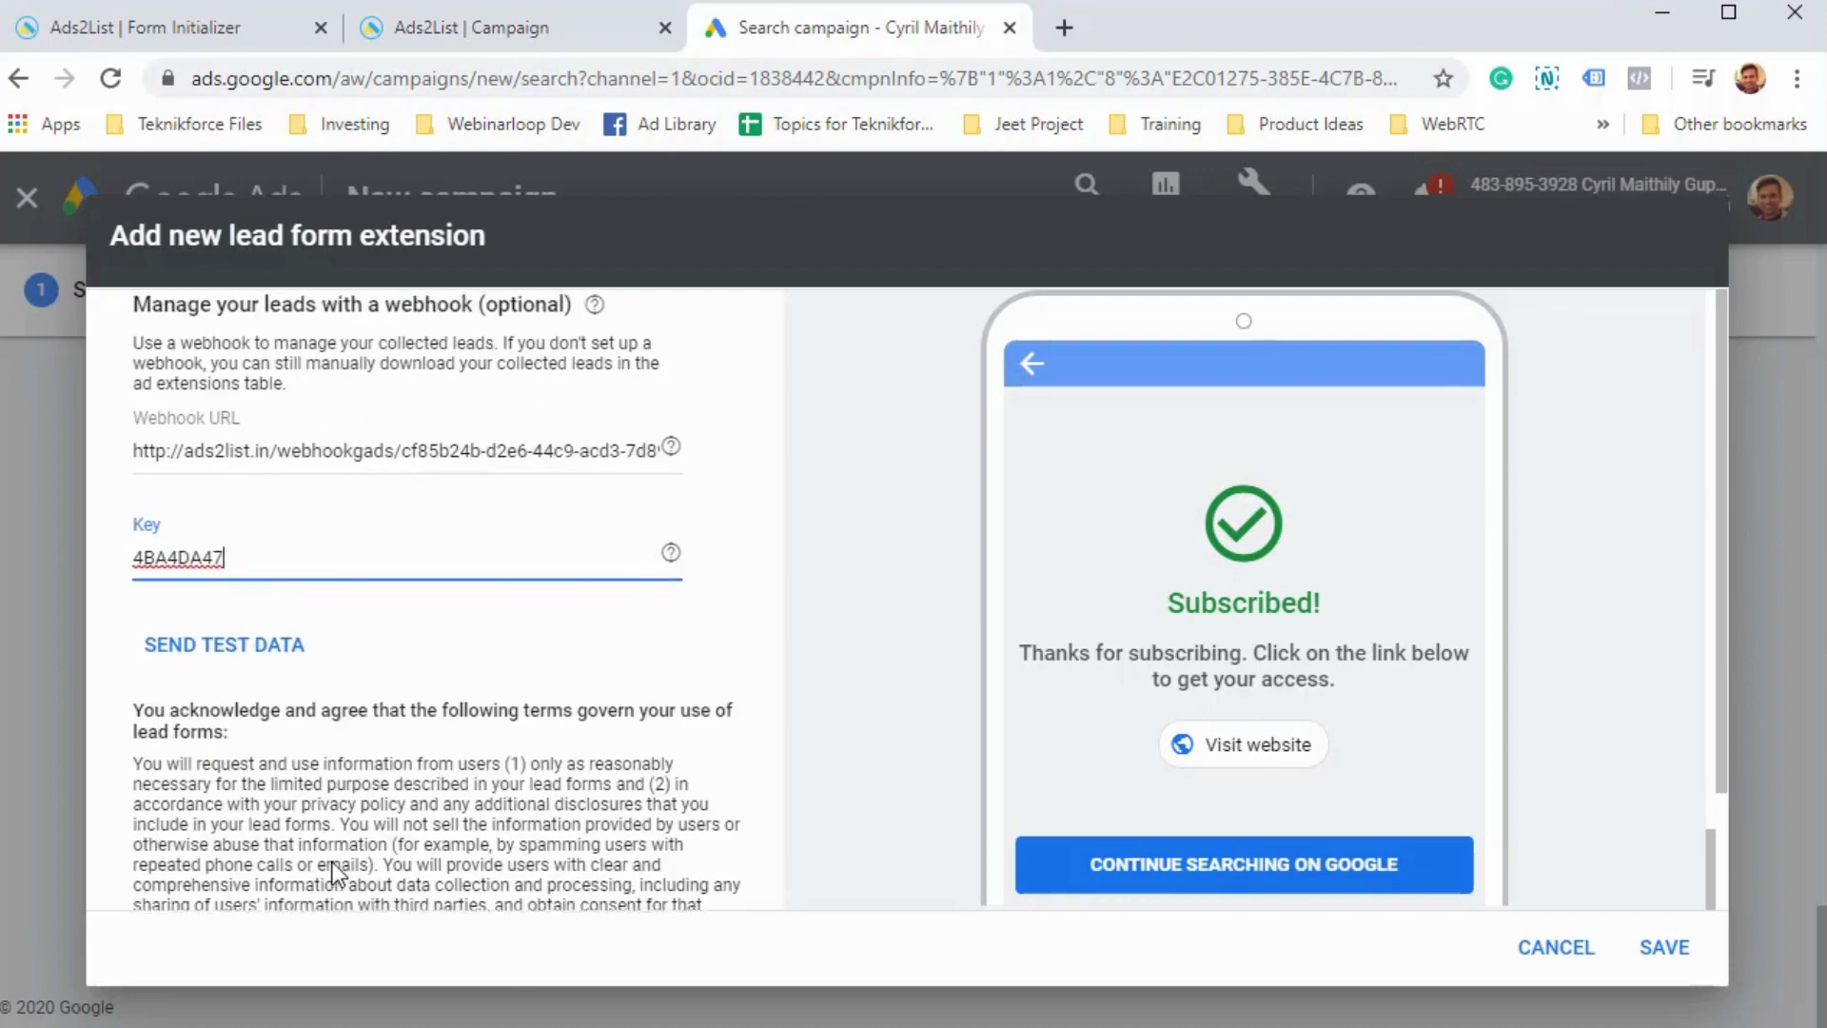
# - Send test data through the webhook and review the delivery message in the lead form extension
pyautogui.click(257, 655)
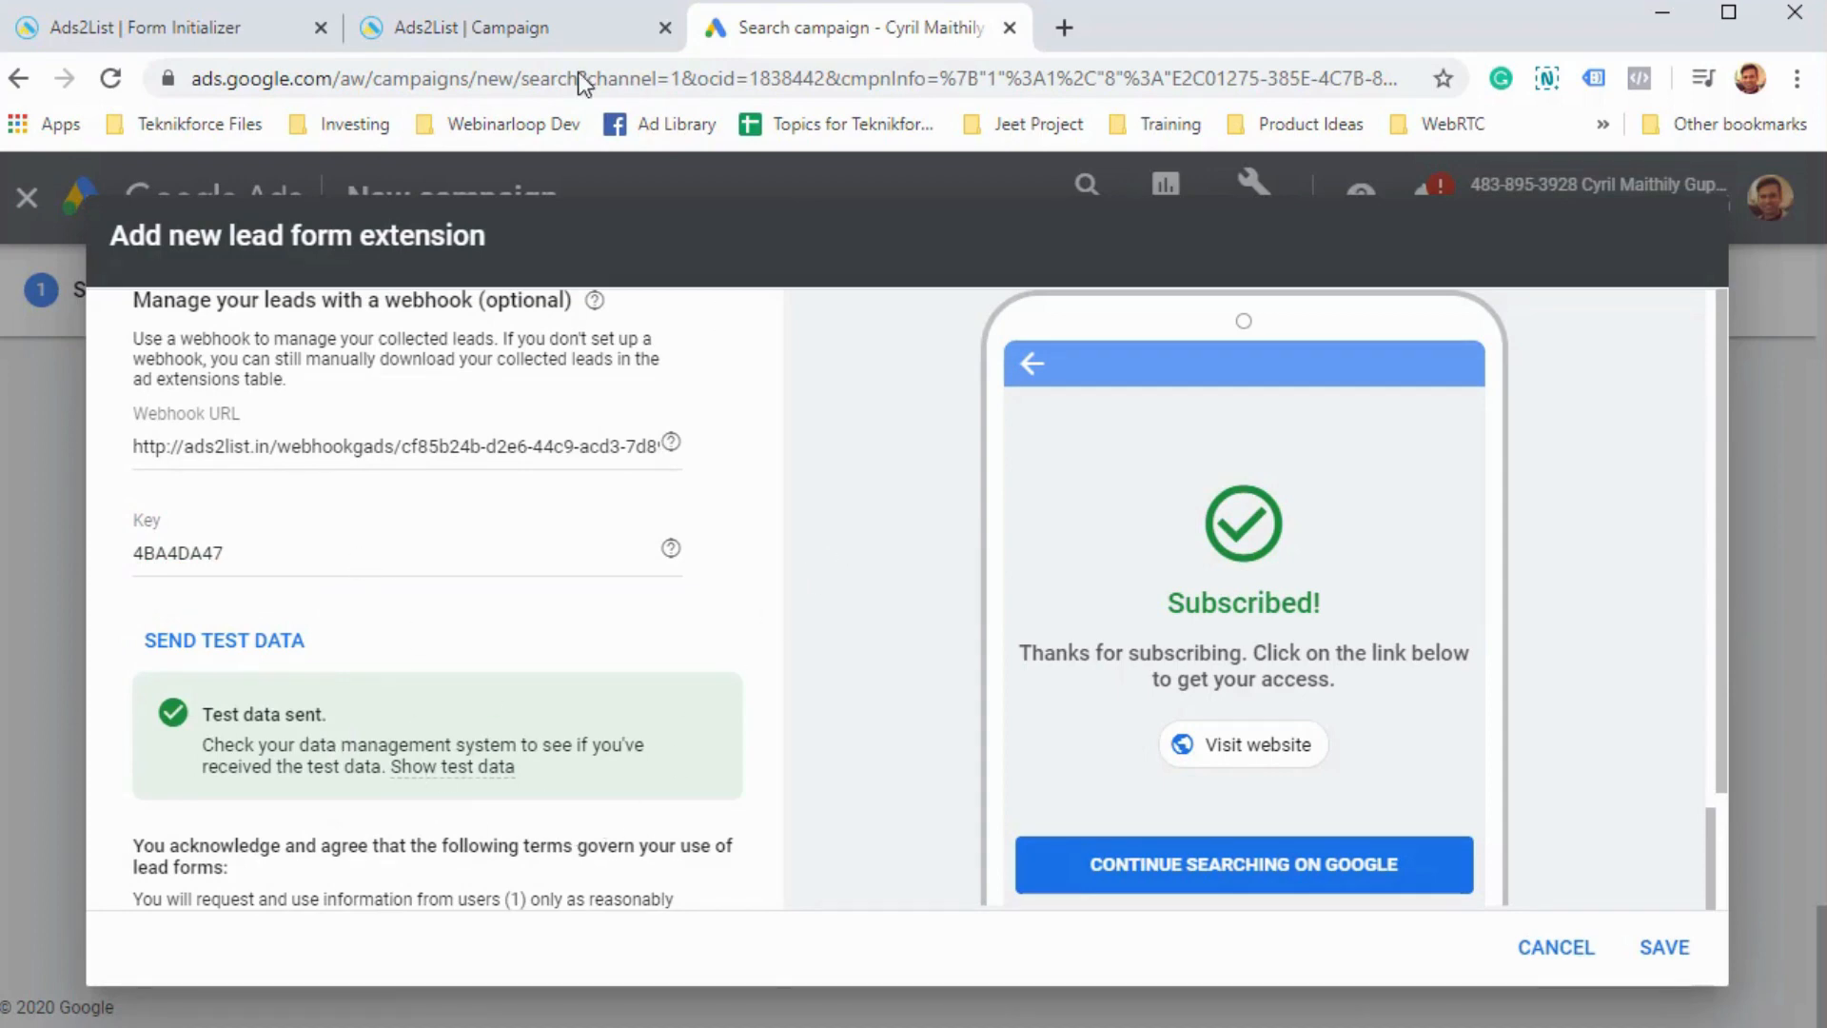
pyautogui.click(483, 30)
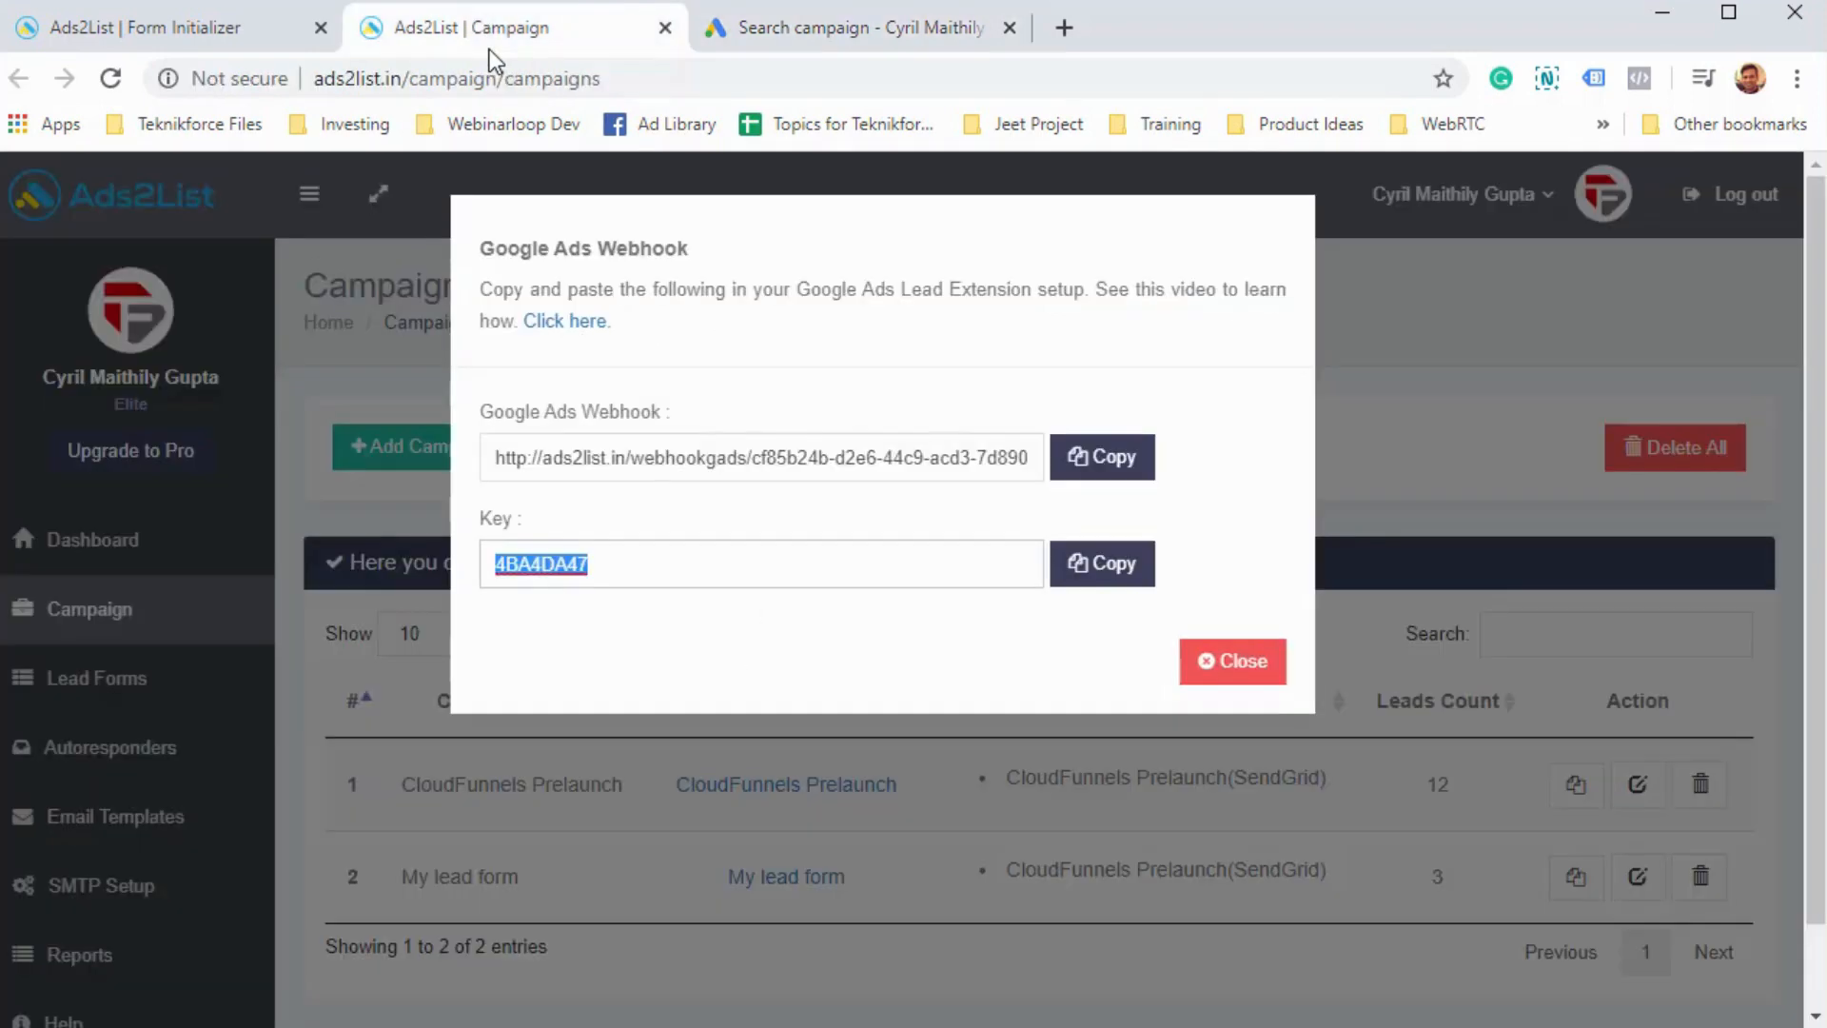
pyautogui.click(801, 40)
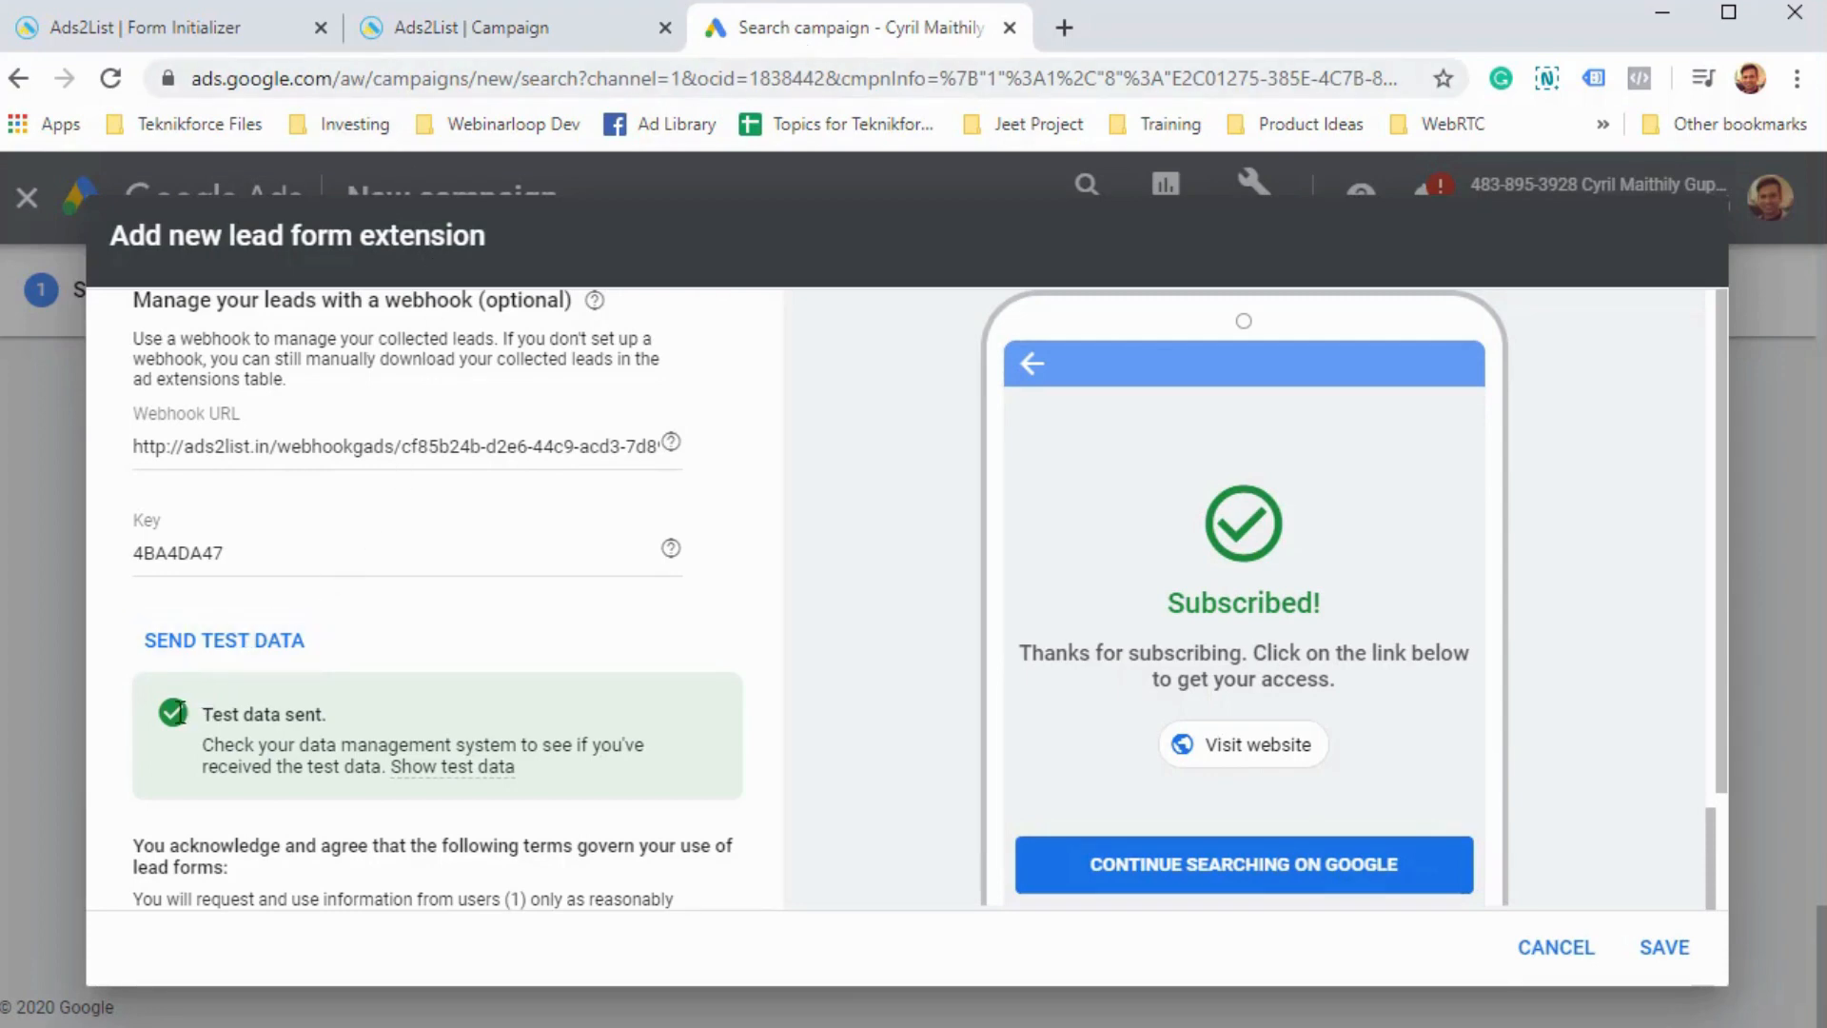
pyautogui.moveTo(188, 714); pyautogui.dragTo(367, 748)
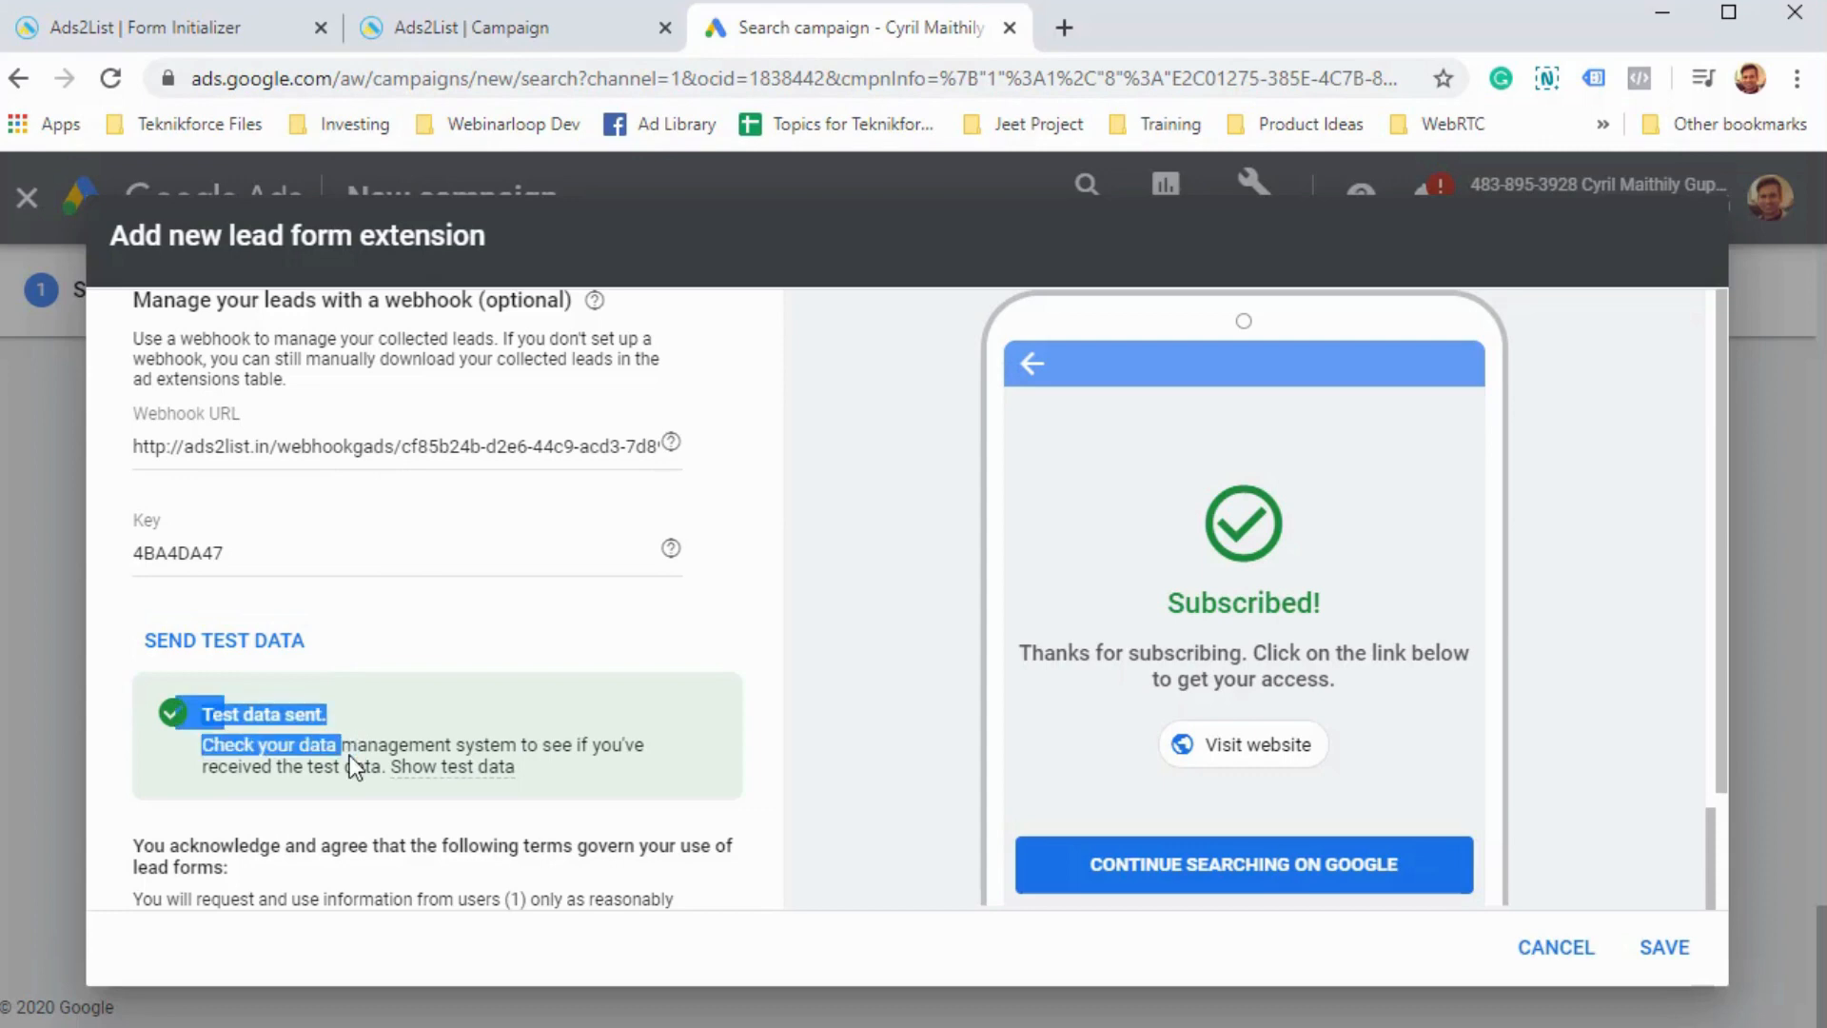
pyautogui.click(352, 766)
# - Insert "ss" into the webhook URL's final segment, send test data to the altered address and read the response
pyautogui.click(539, 447)
pyautogui.click(534, 466)
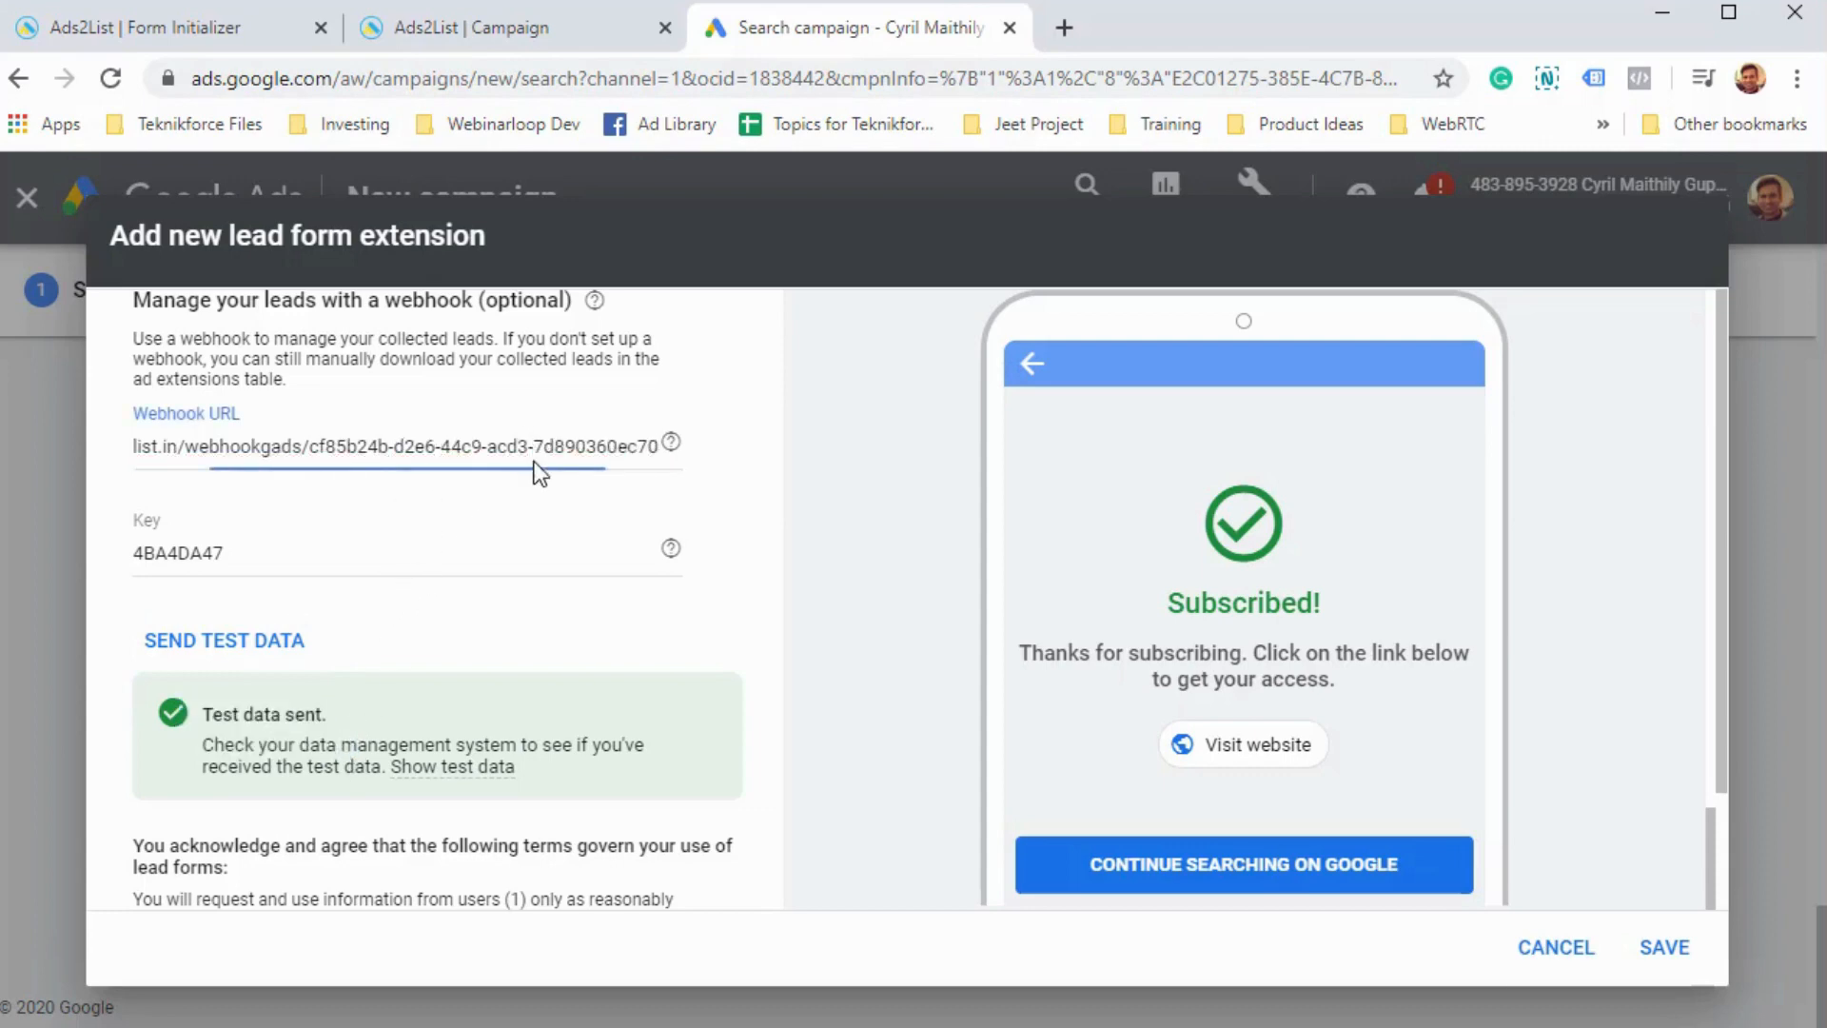
pyautogui.click(544, 447)
pyautogui.write('ss')
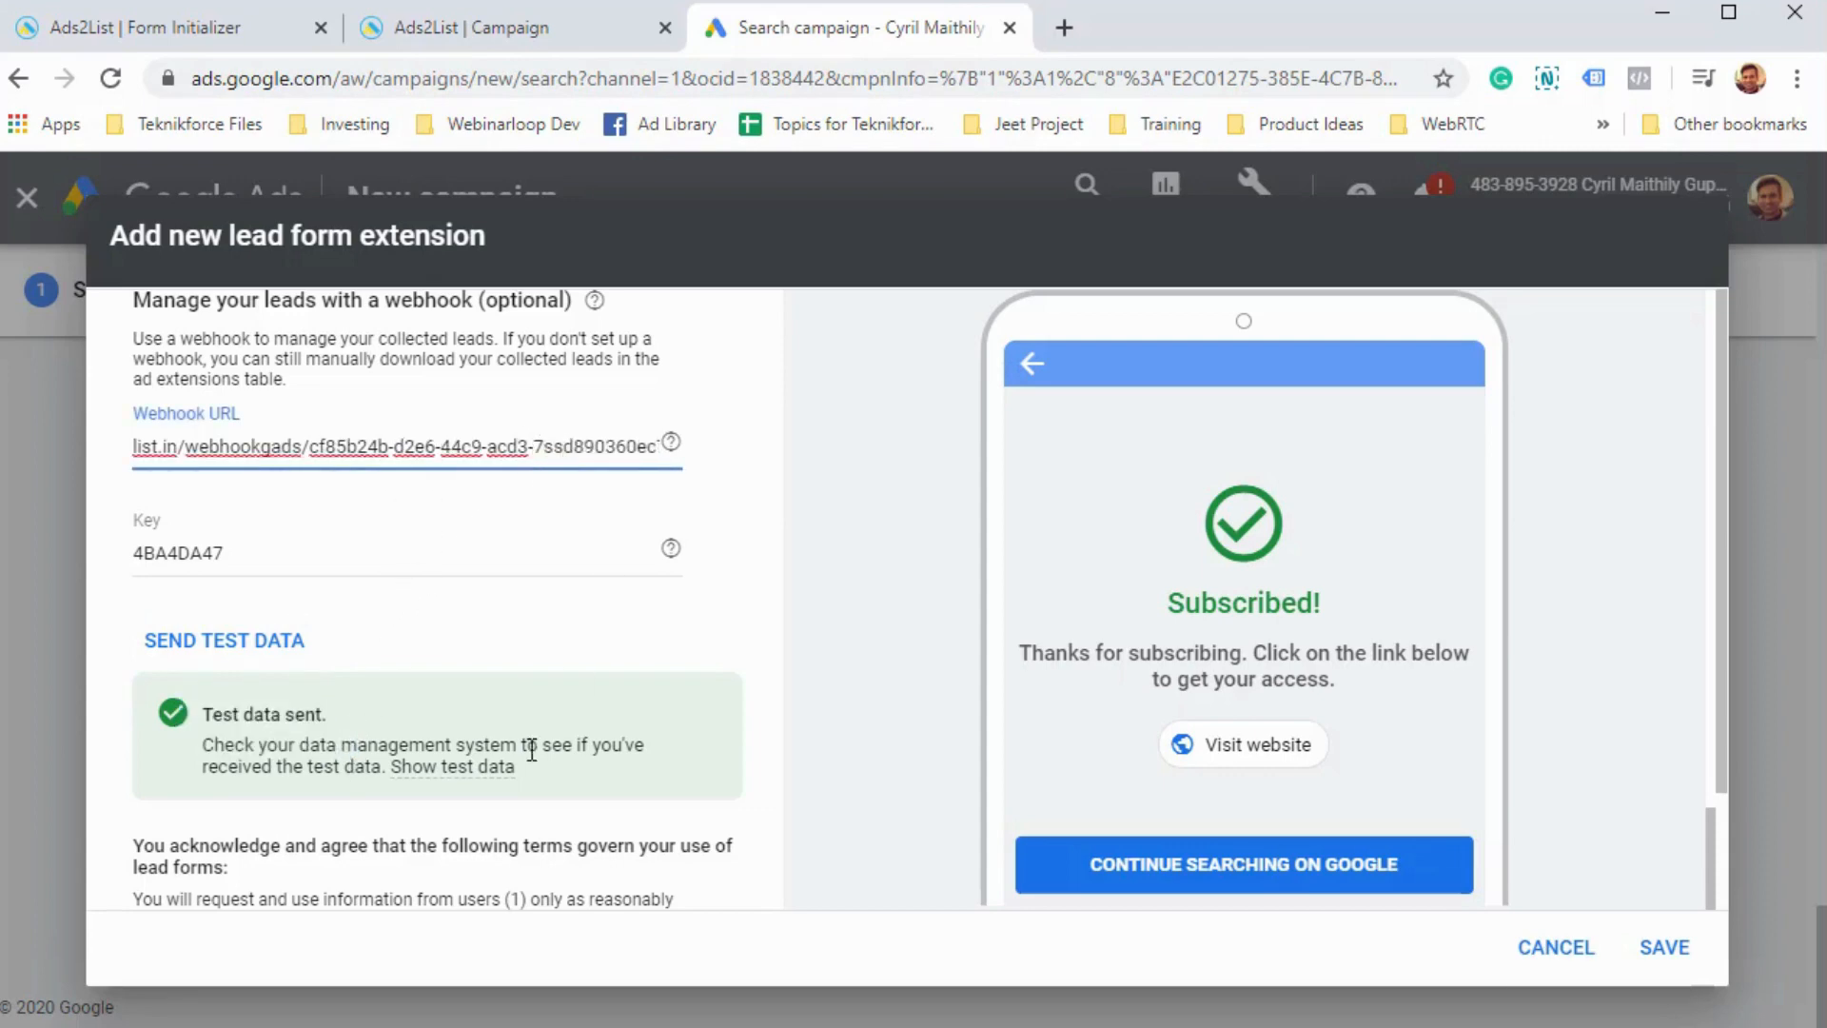
pyautogui.scroll(-1, 488, 738)
pyautogui.click(186, 620)
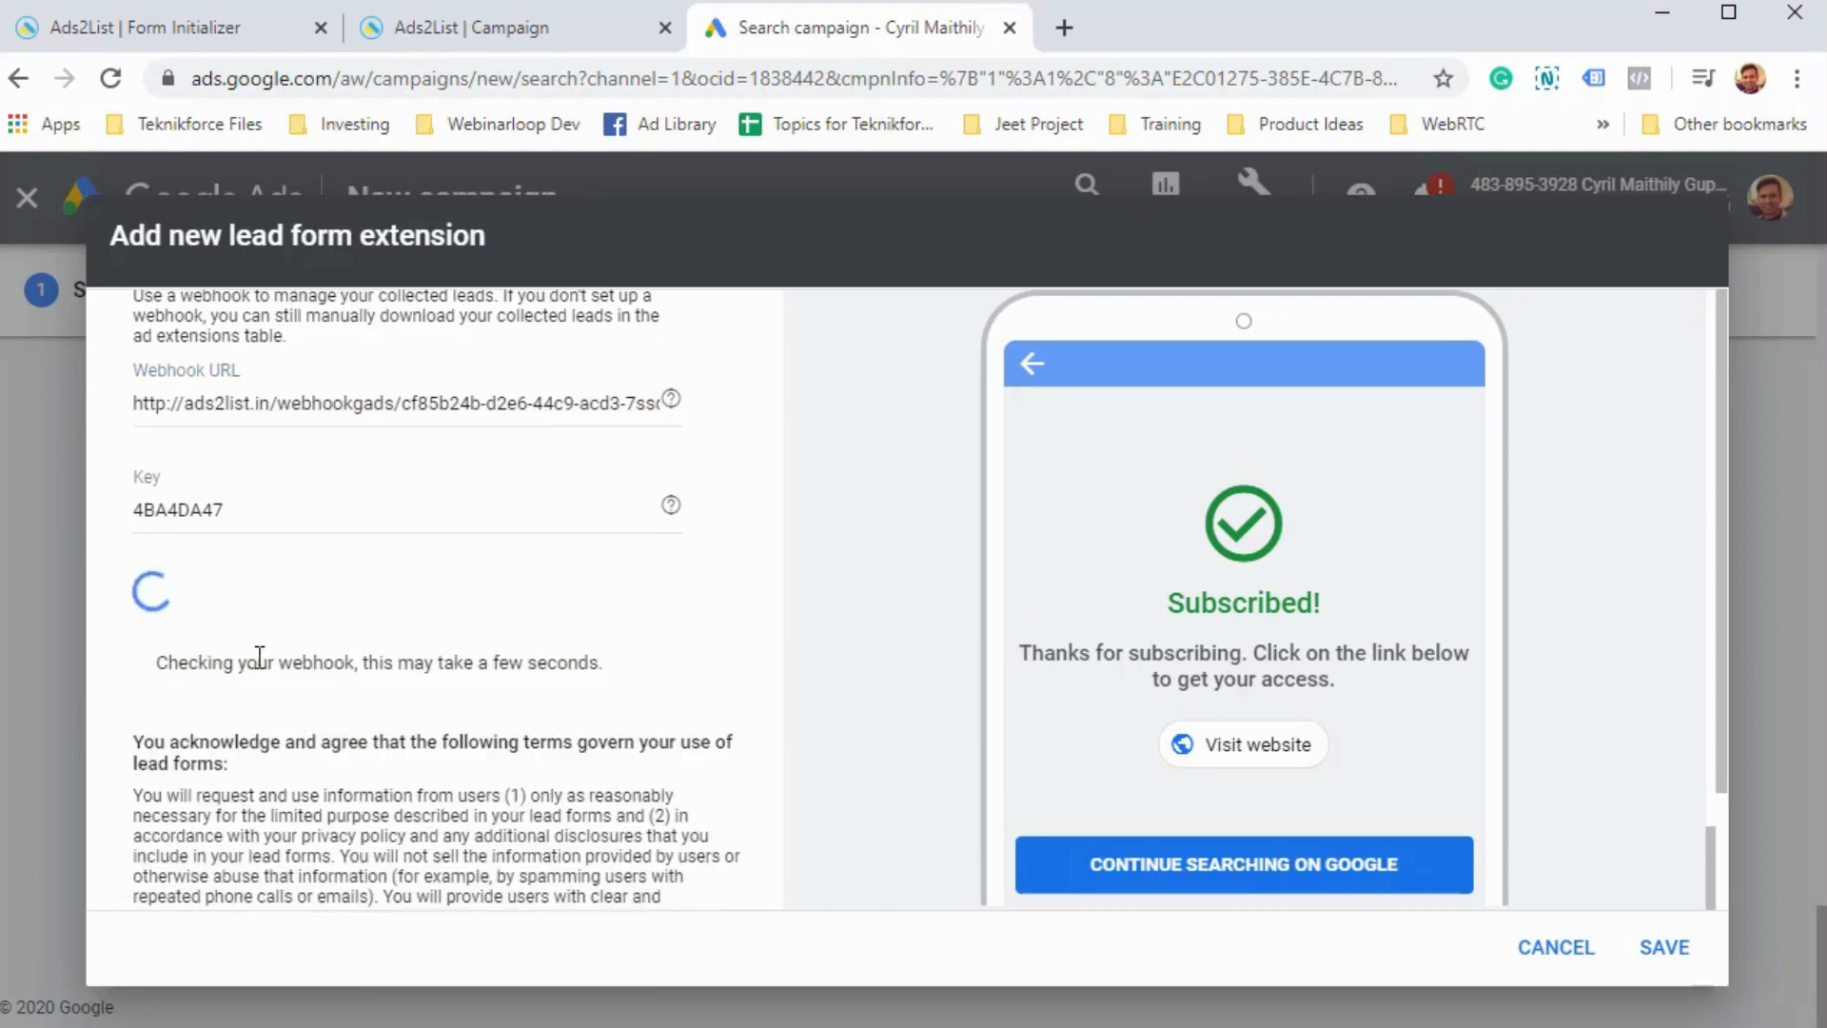
pyautogui.moveTo(294, 672); pyautogui.dragTo(556, 718)
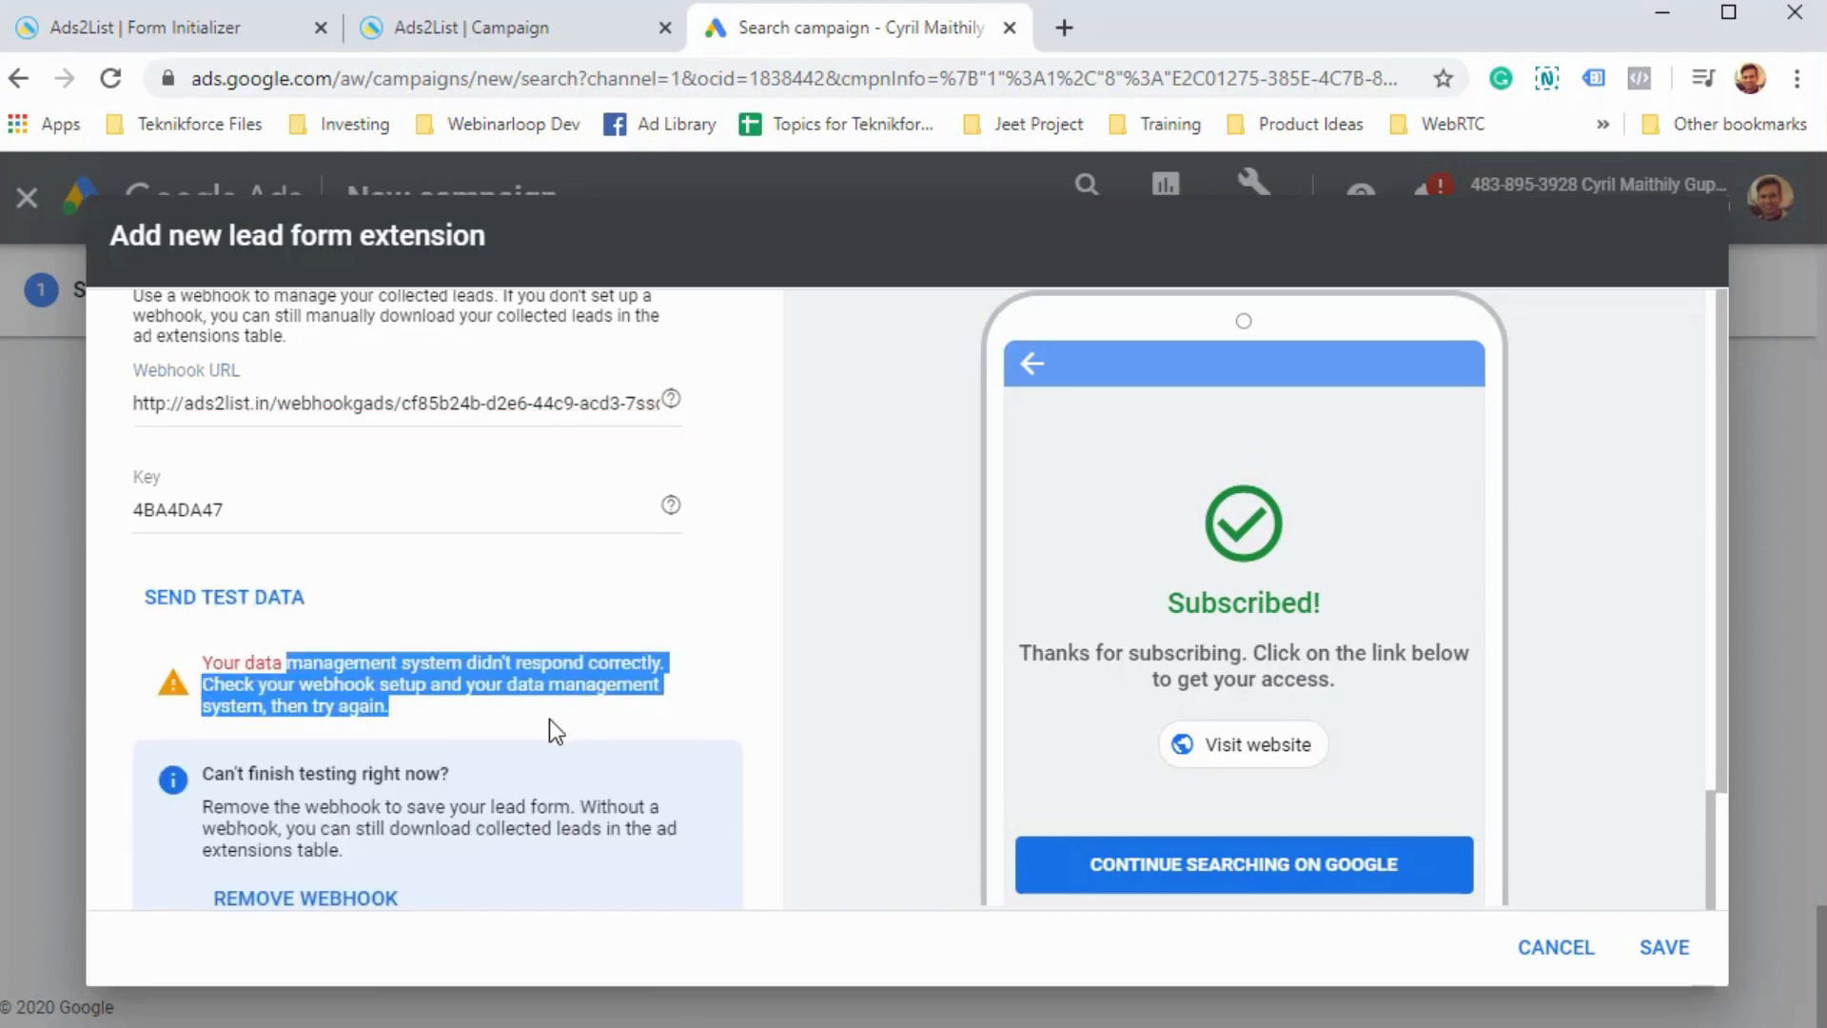
pyautogui.click(550, 717)
# - Remove the extra "ss" from the webhook URL and send the test data again
pyautogui.click(535, 404)
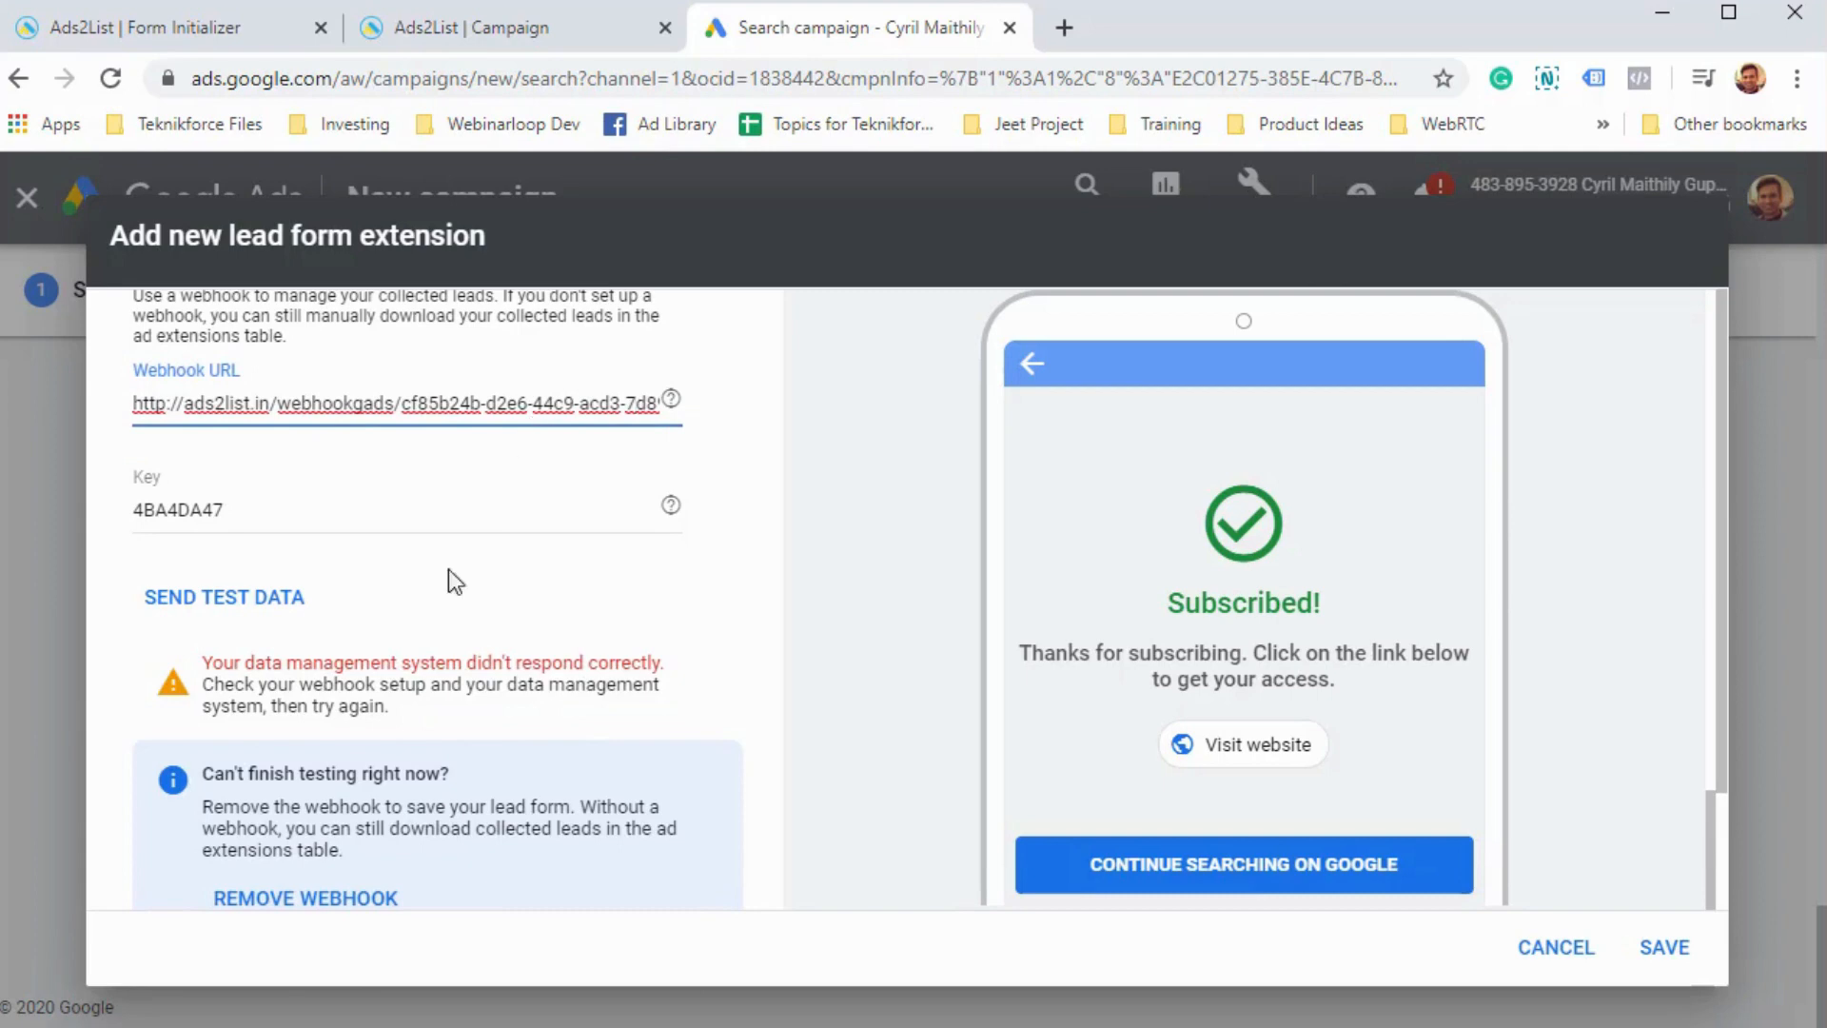
pyautogui.click(268, 614)
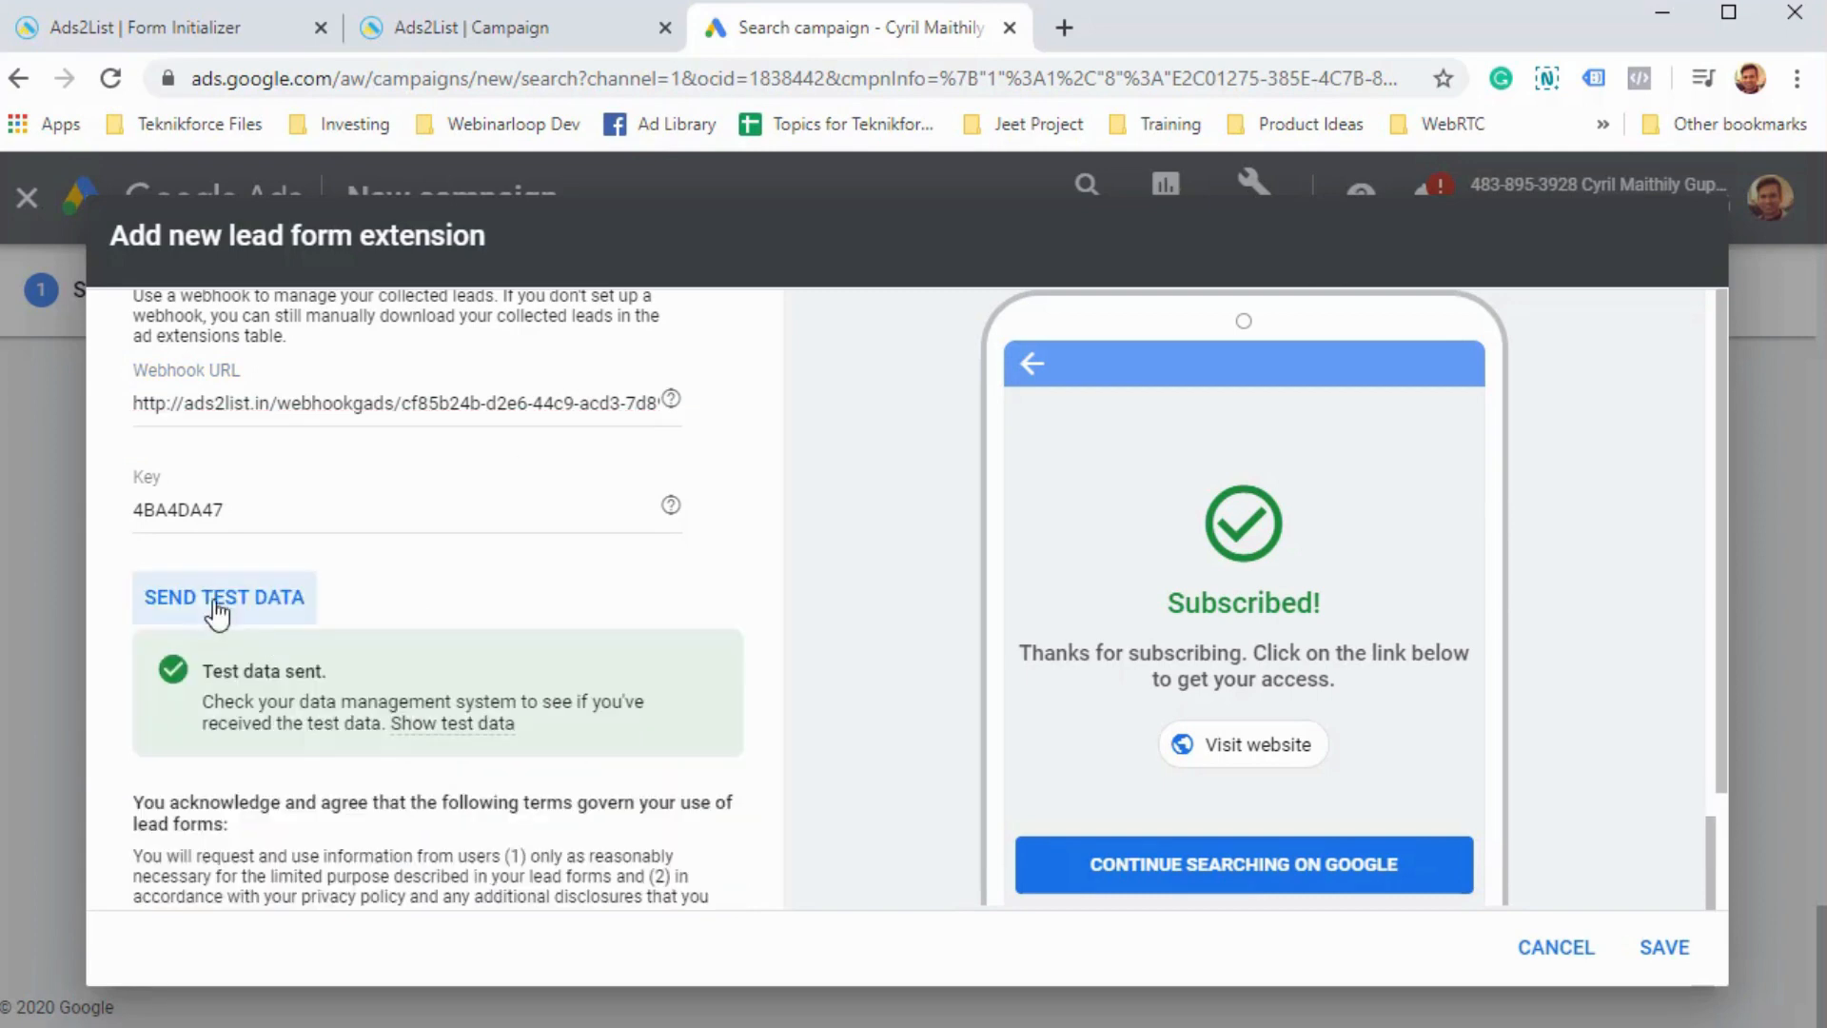
pyautogui.moveTo(265, 678); pyautogui.dragTo(346, 710)
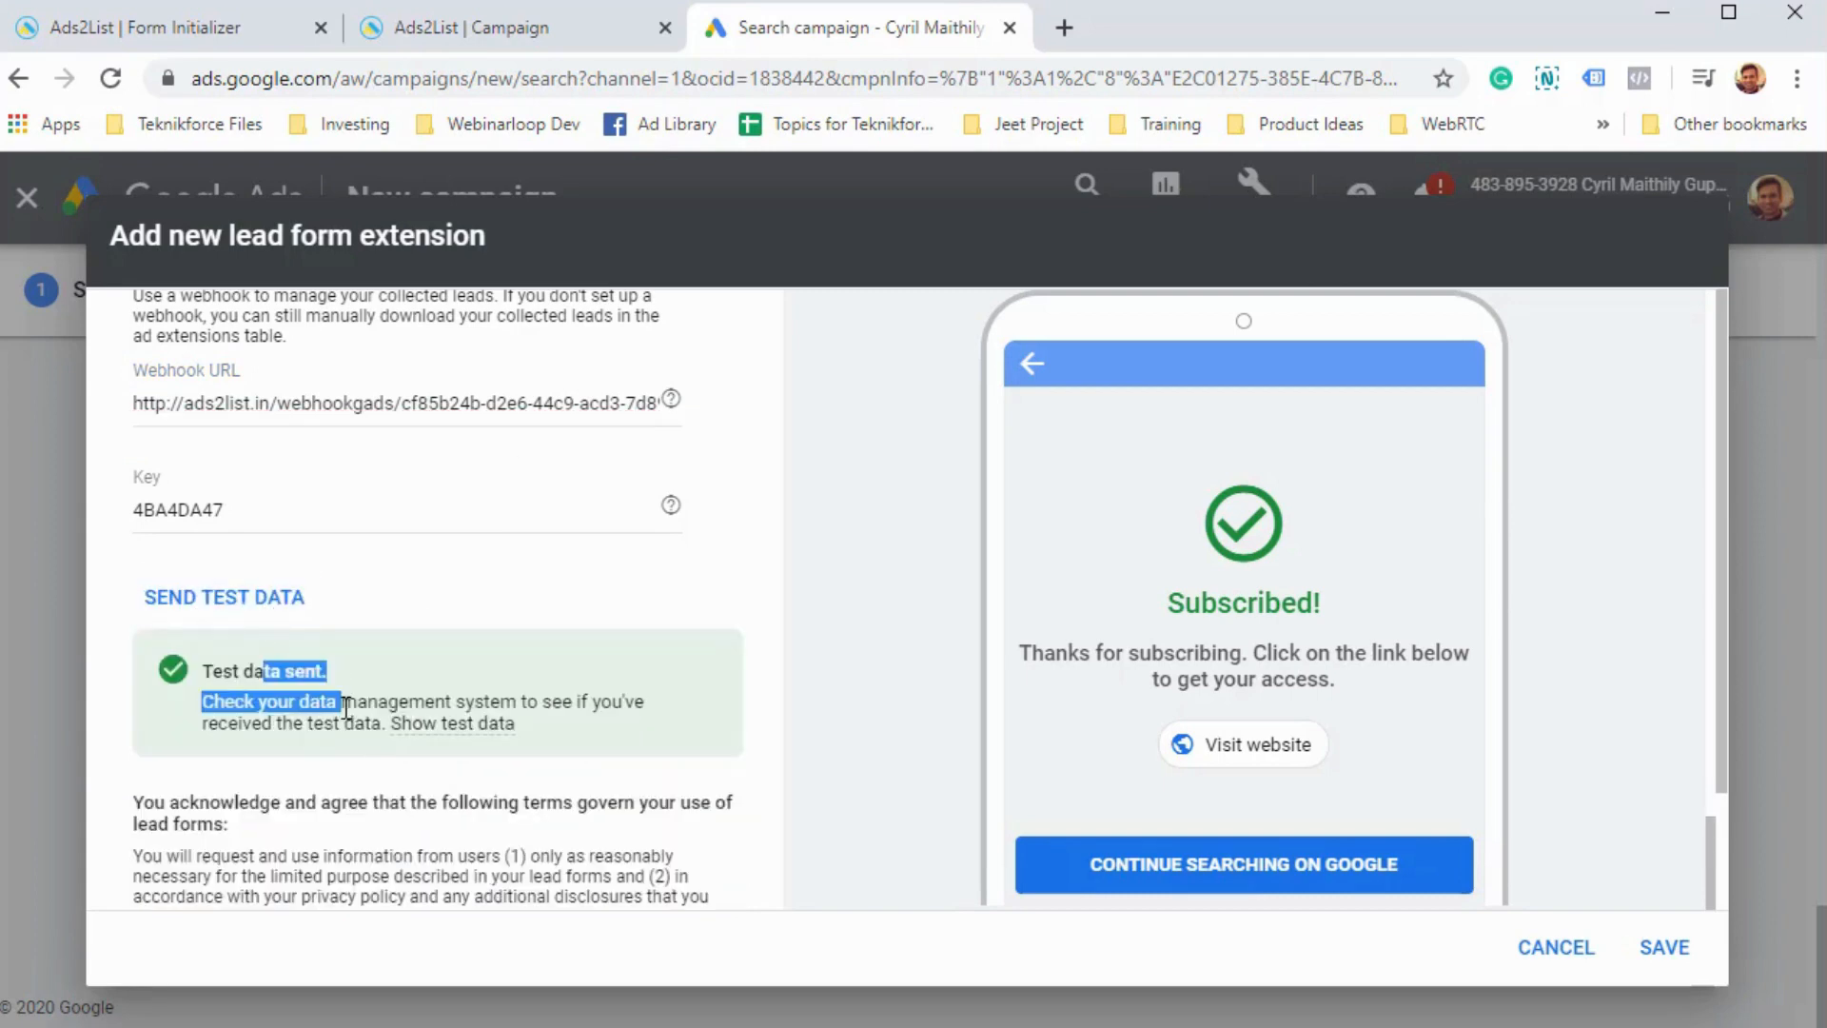
# - Save the new lead form extension, then save the campaign settings and continue to the ad group setup
pyautogui.scroll(-5, 345, 709)
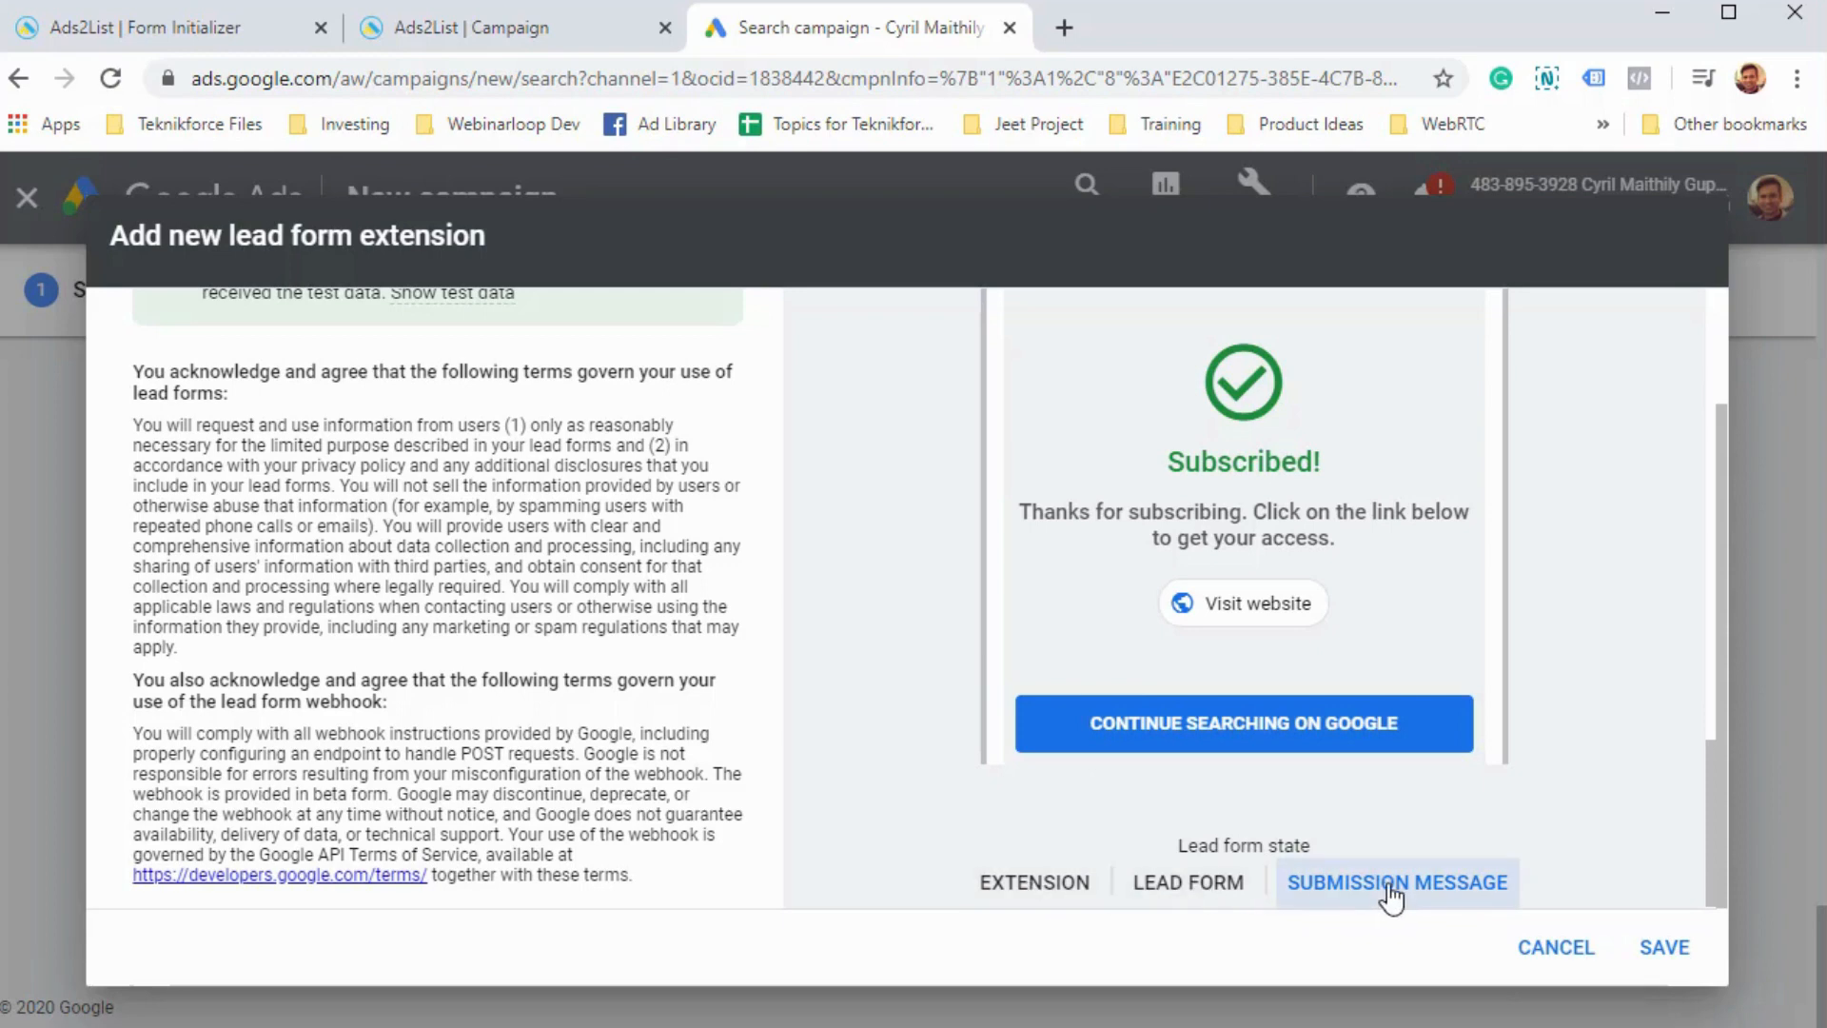
pyautogui.scroll(4, 1401, 647)
pyautogui.scroll(-4, 1401, 647)
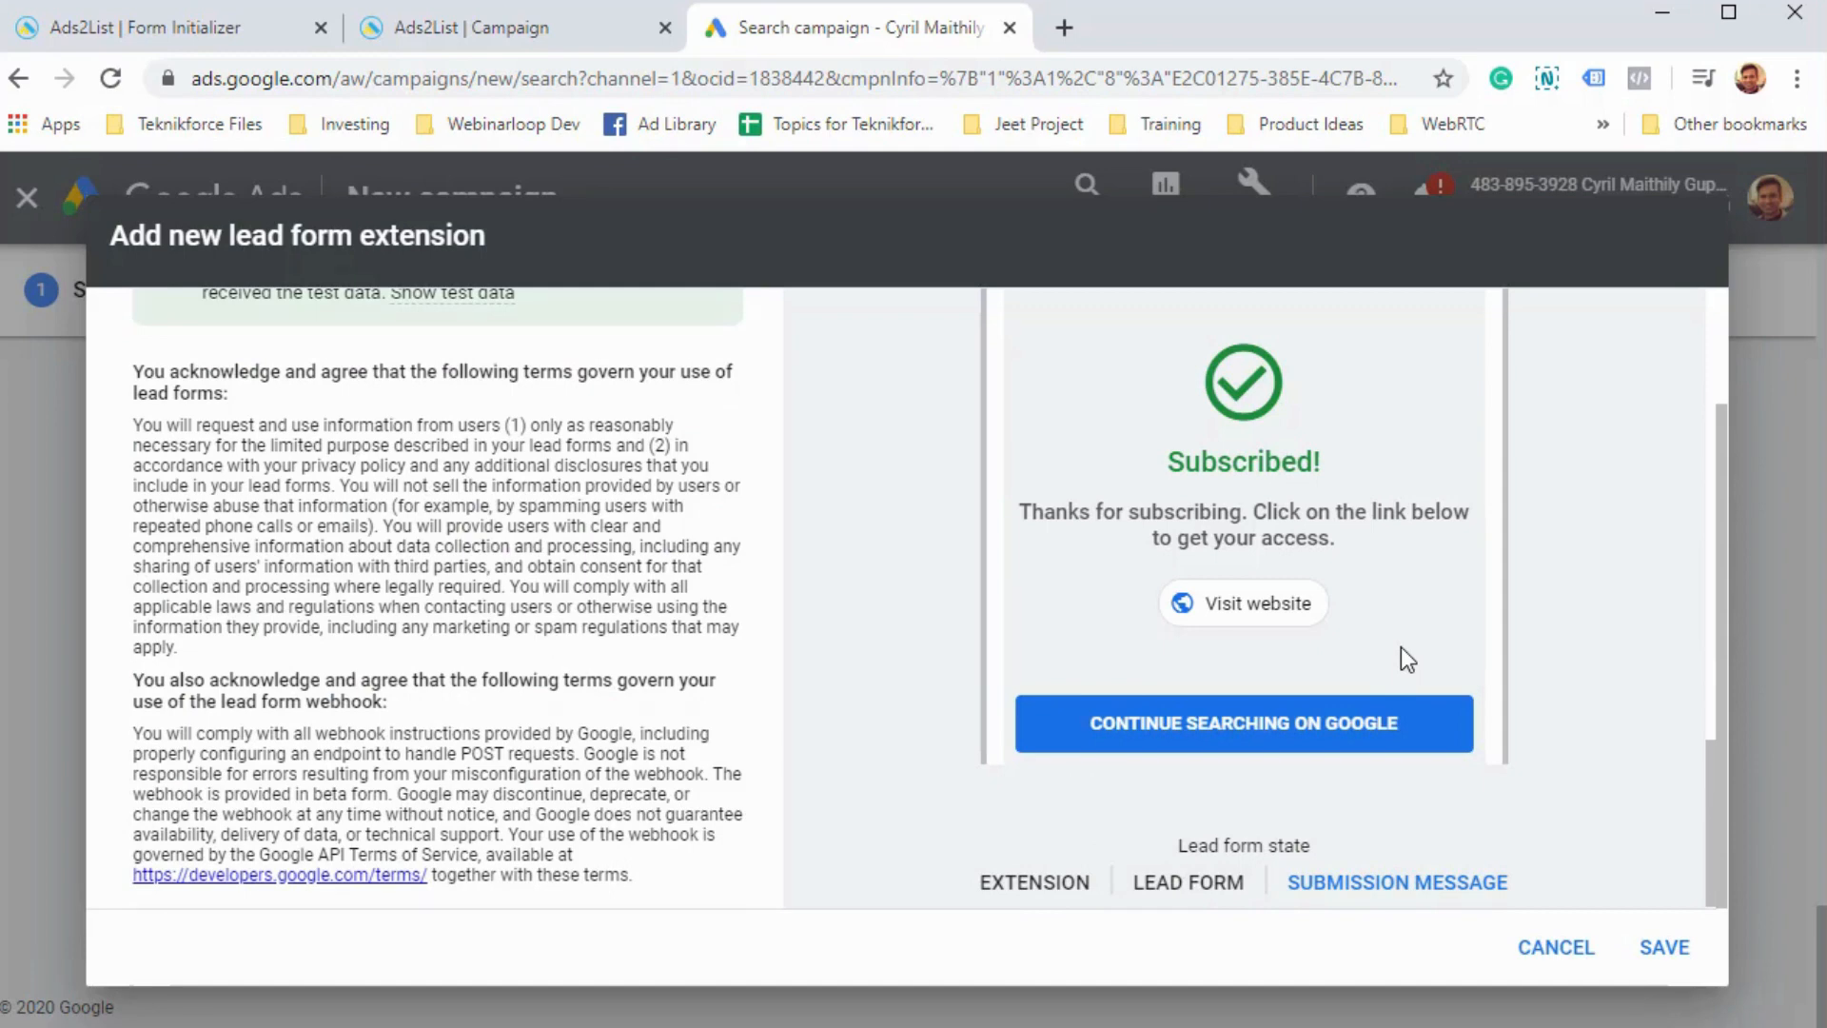
pyautogui.click(1665, 947)
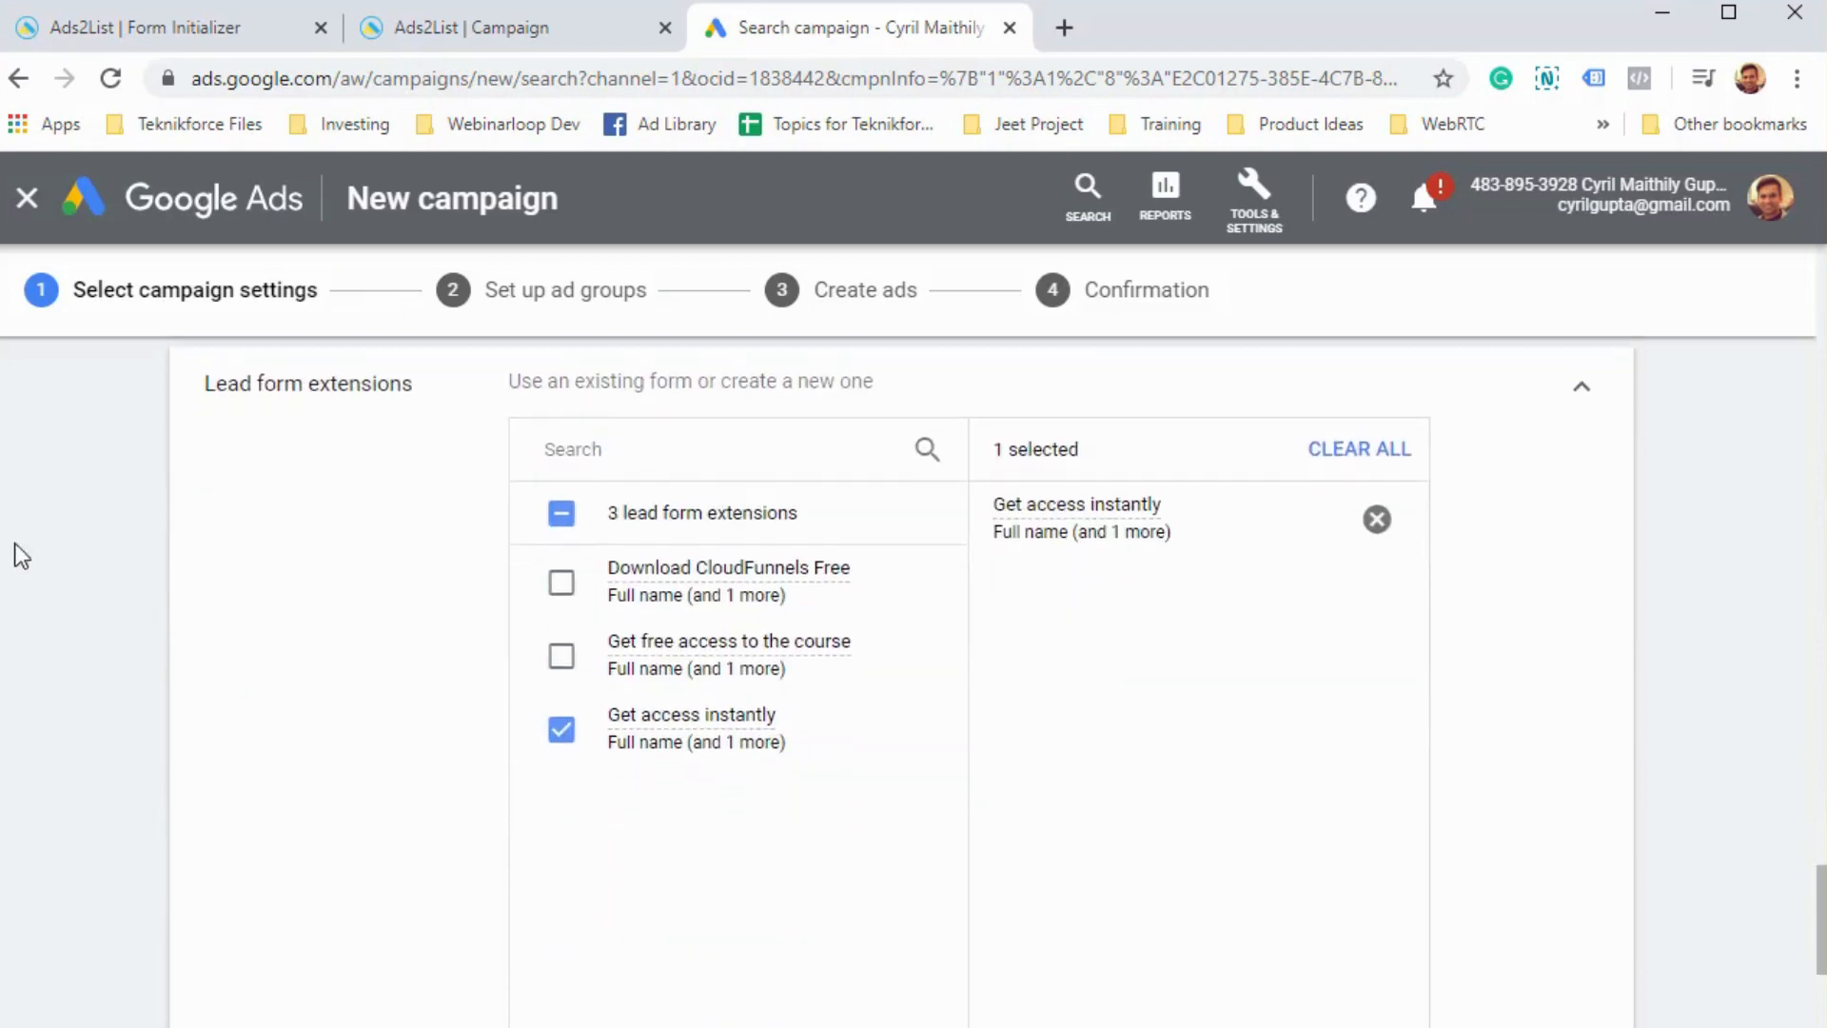
pyautogui.scroll(-4, 942, 733)
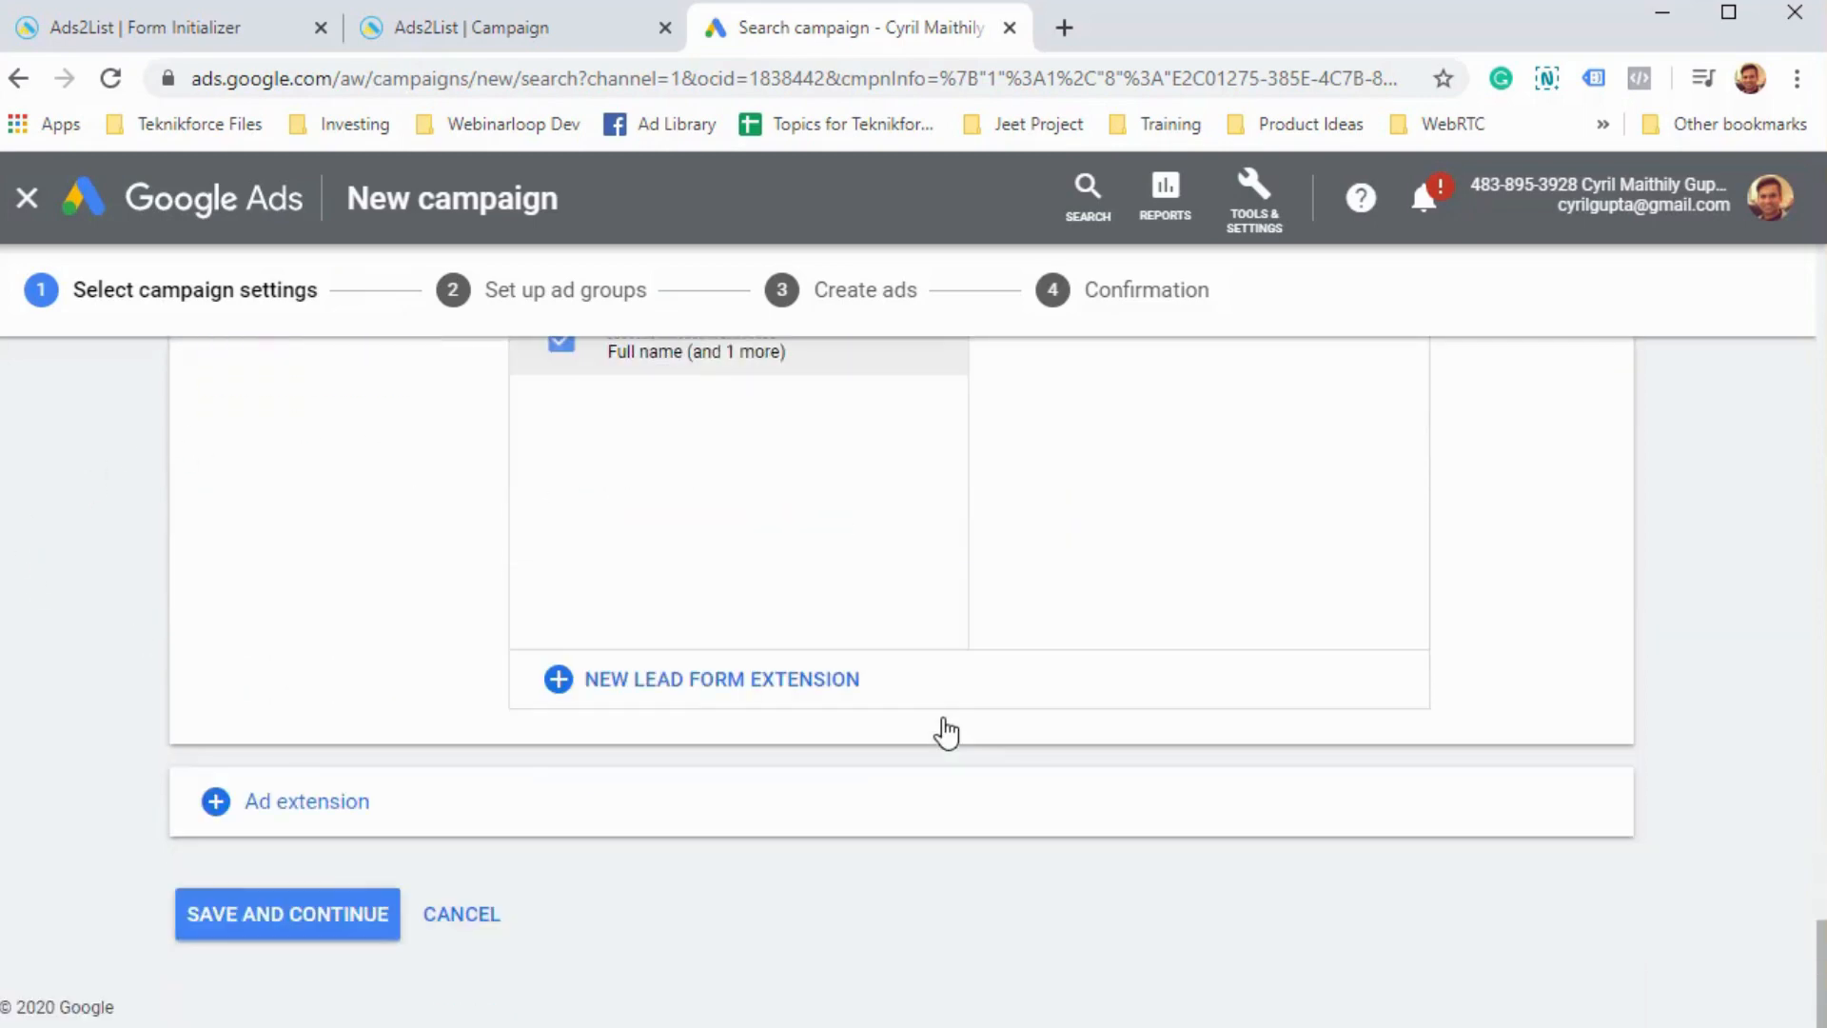
pyautogui.click(293, 921)
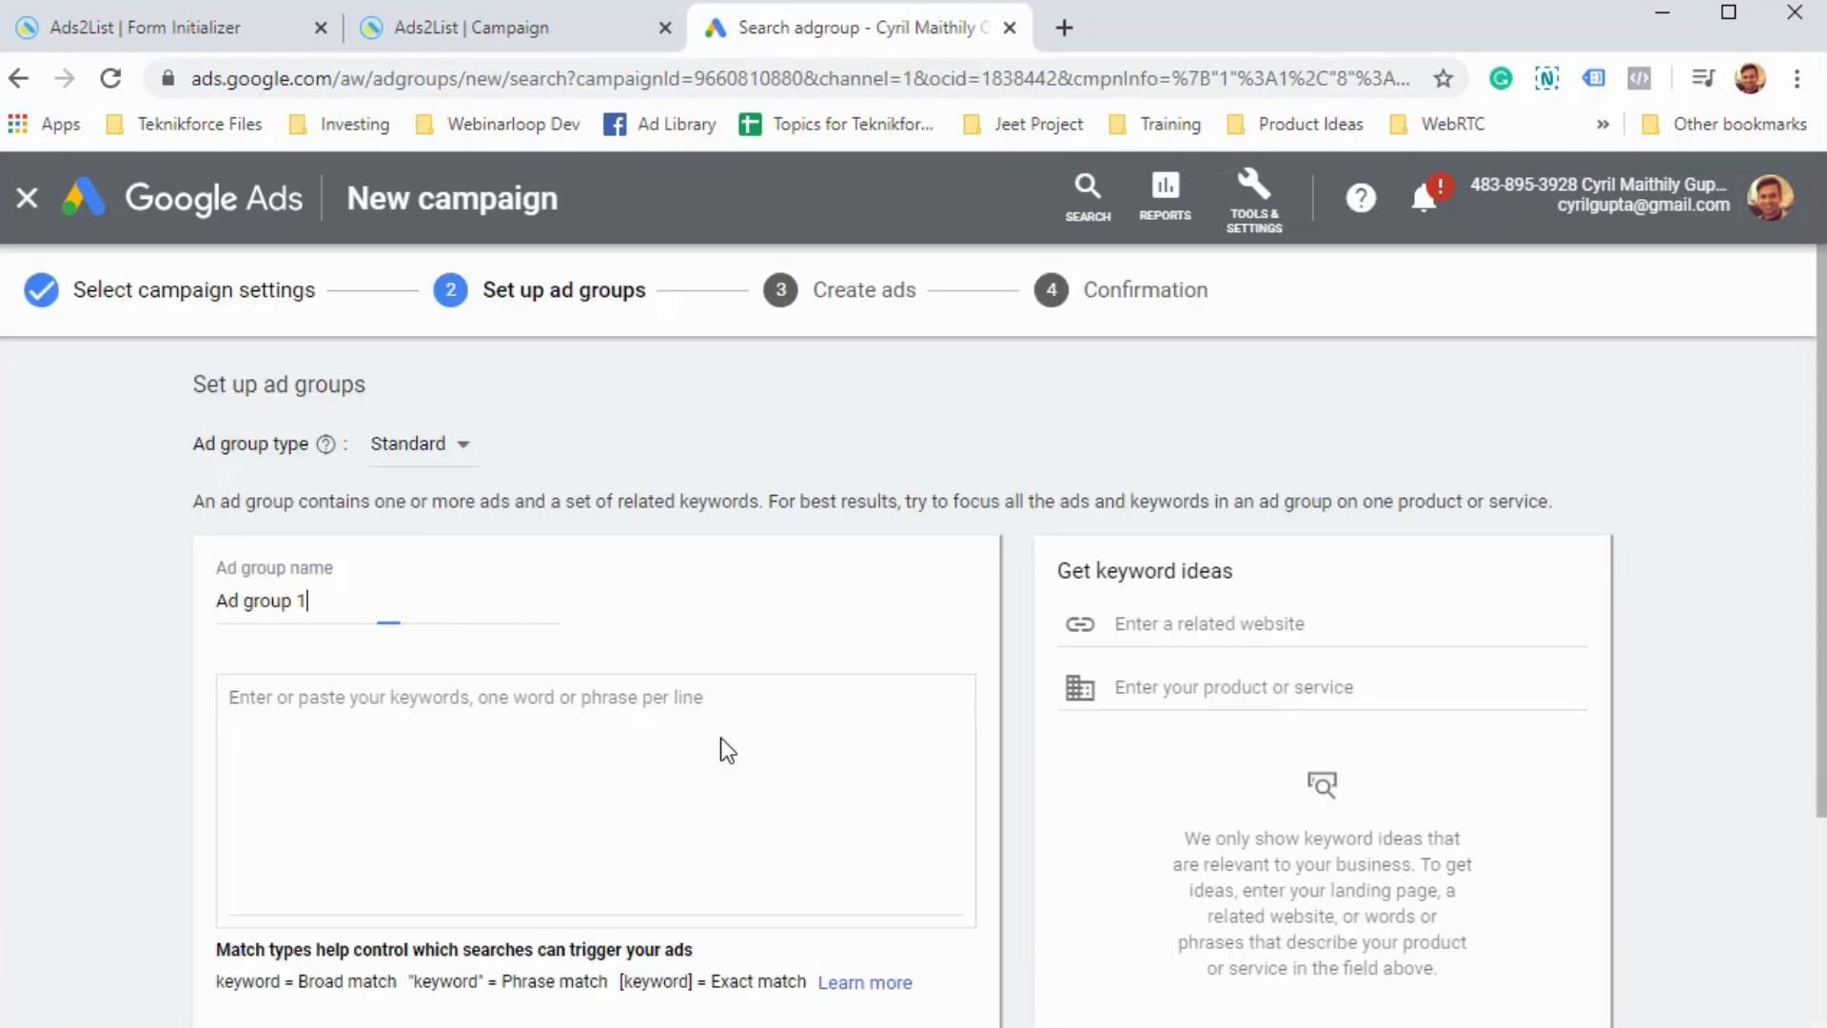
# - Enter "internet marketing" as the keyword for Ad group 1 and continue to ad creation
pyautogui.click(557, 707)
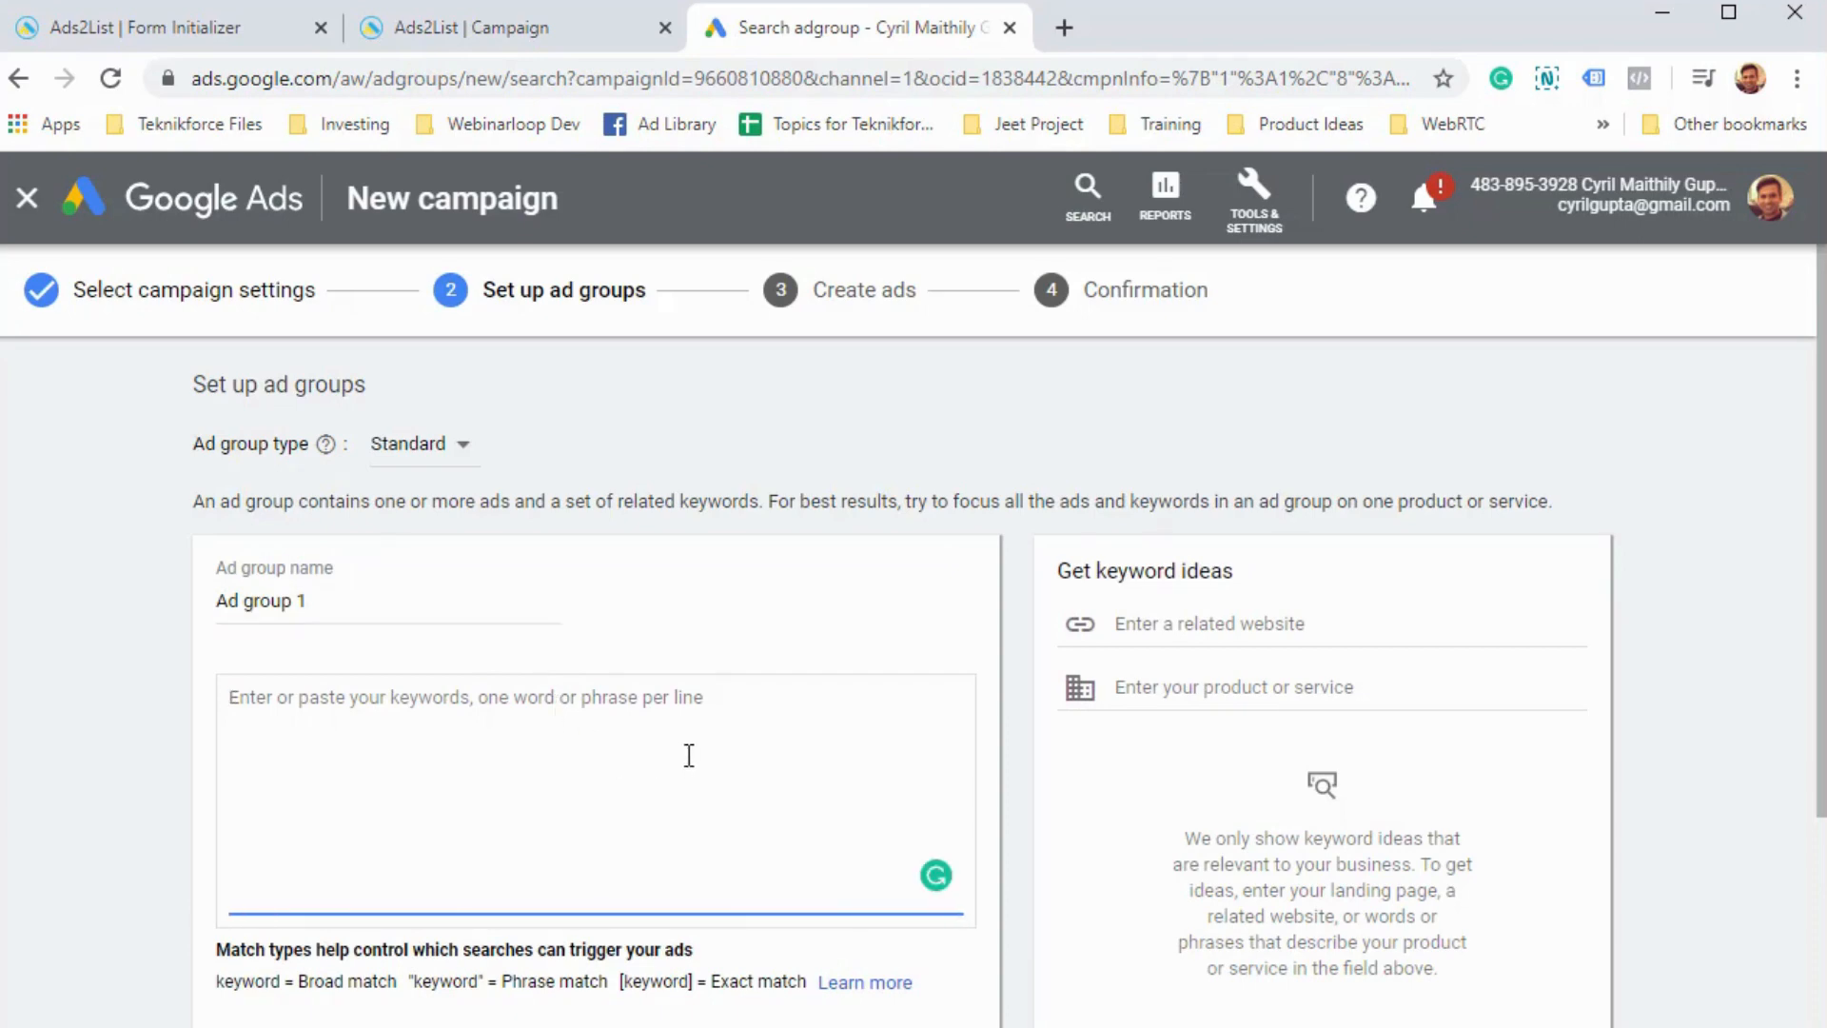
pyautogui.write('intn')
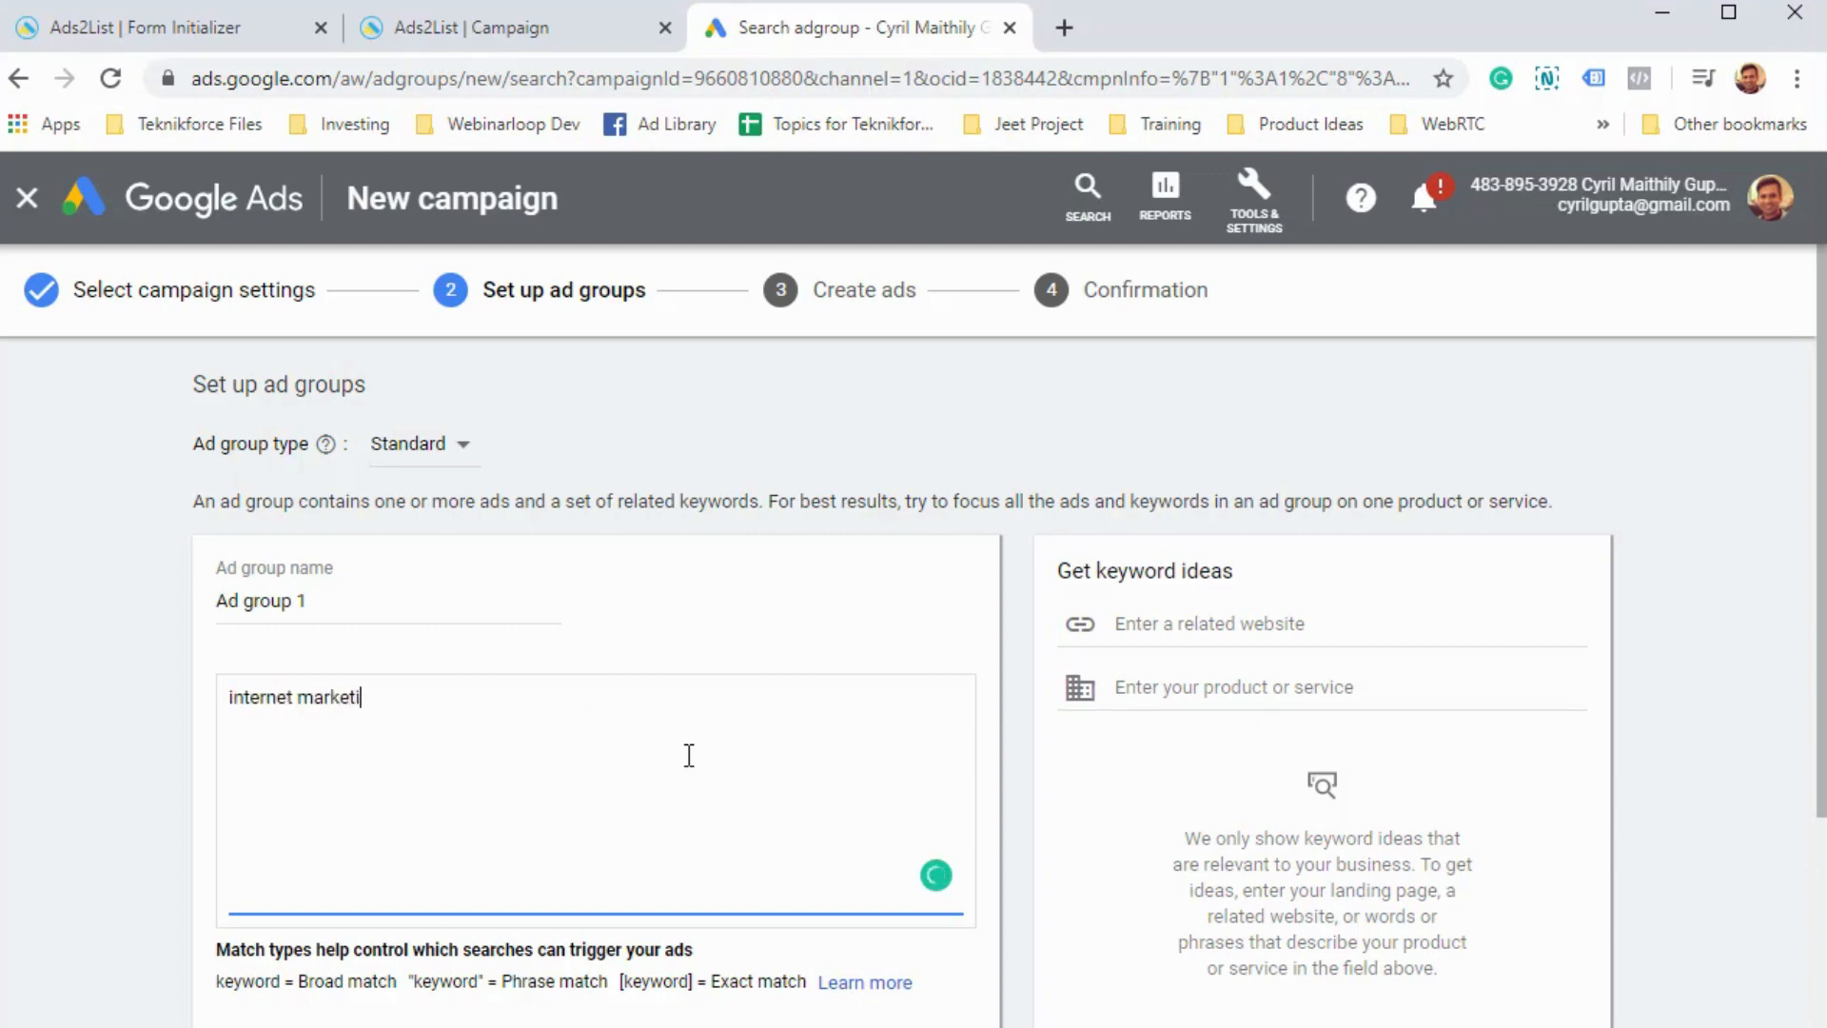
pyautogui.scroll(-3, 689, 755)
pyautogui.click(379, 885)
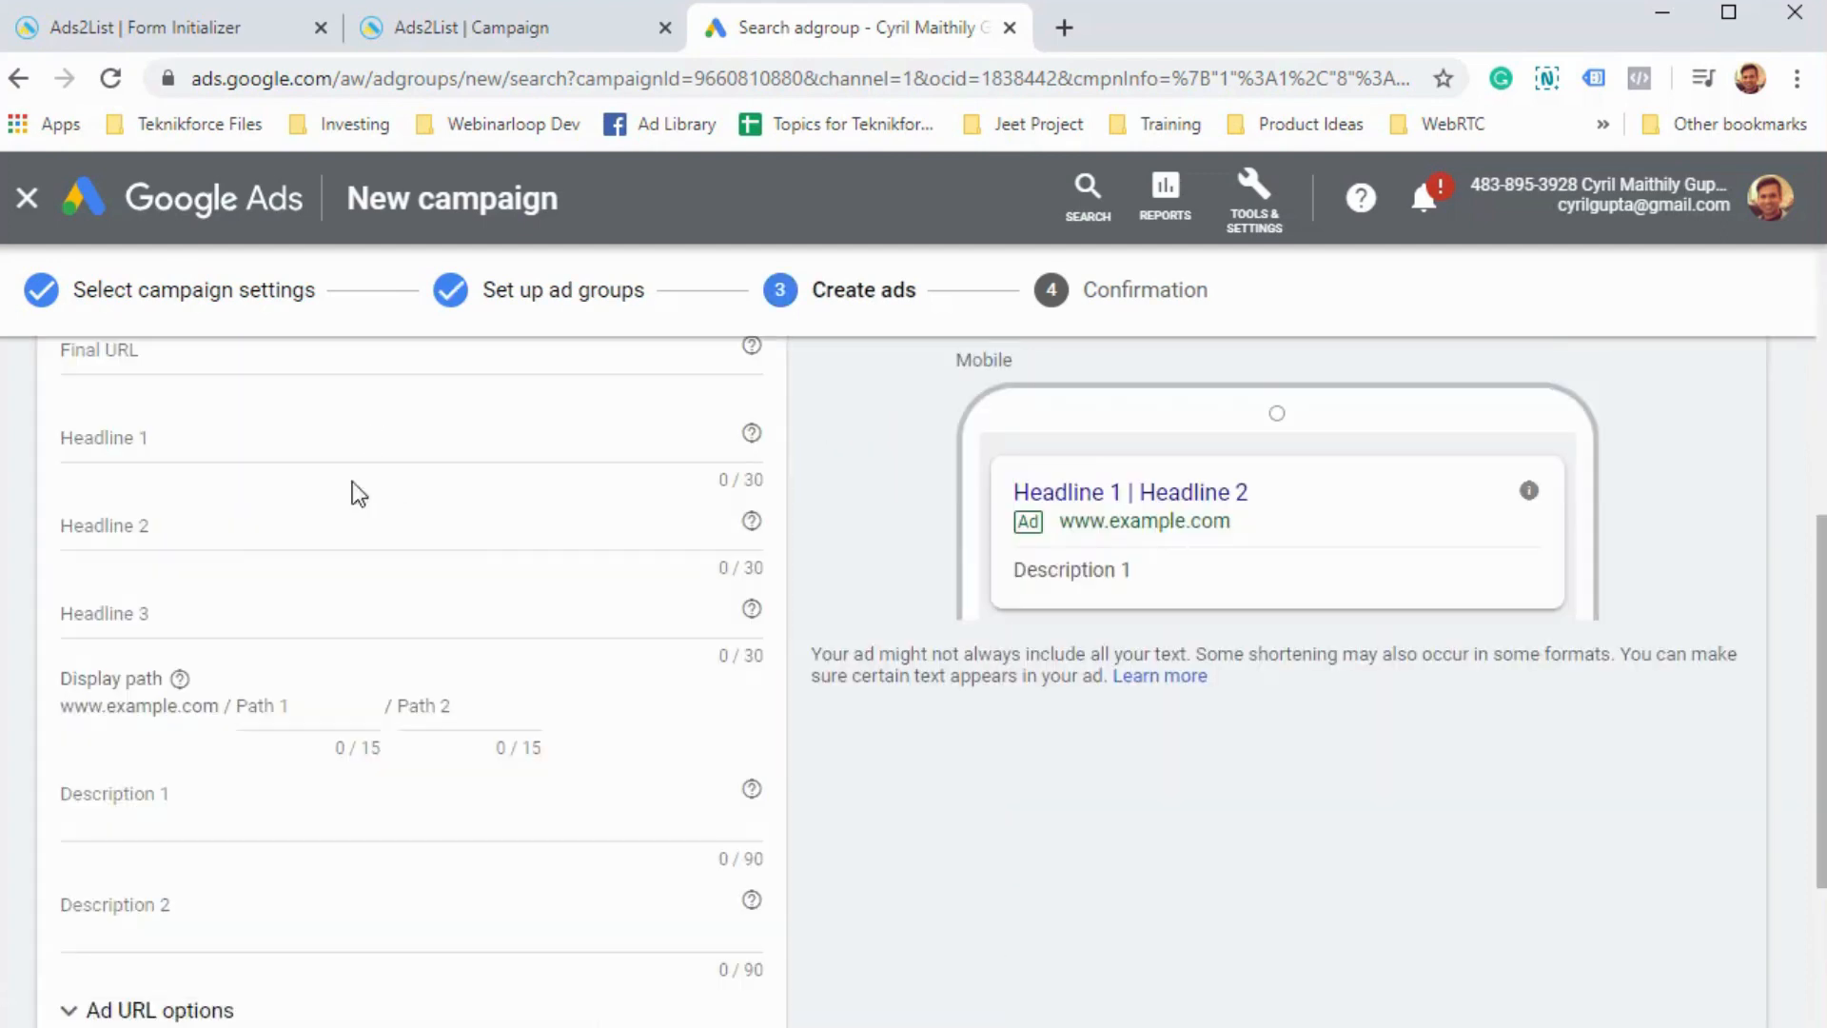
pyautogui.scroll(4, 344, 514)
pyautogui.scroll(-3, 344, 514)
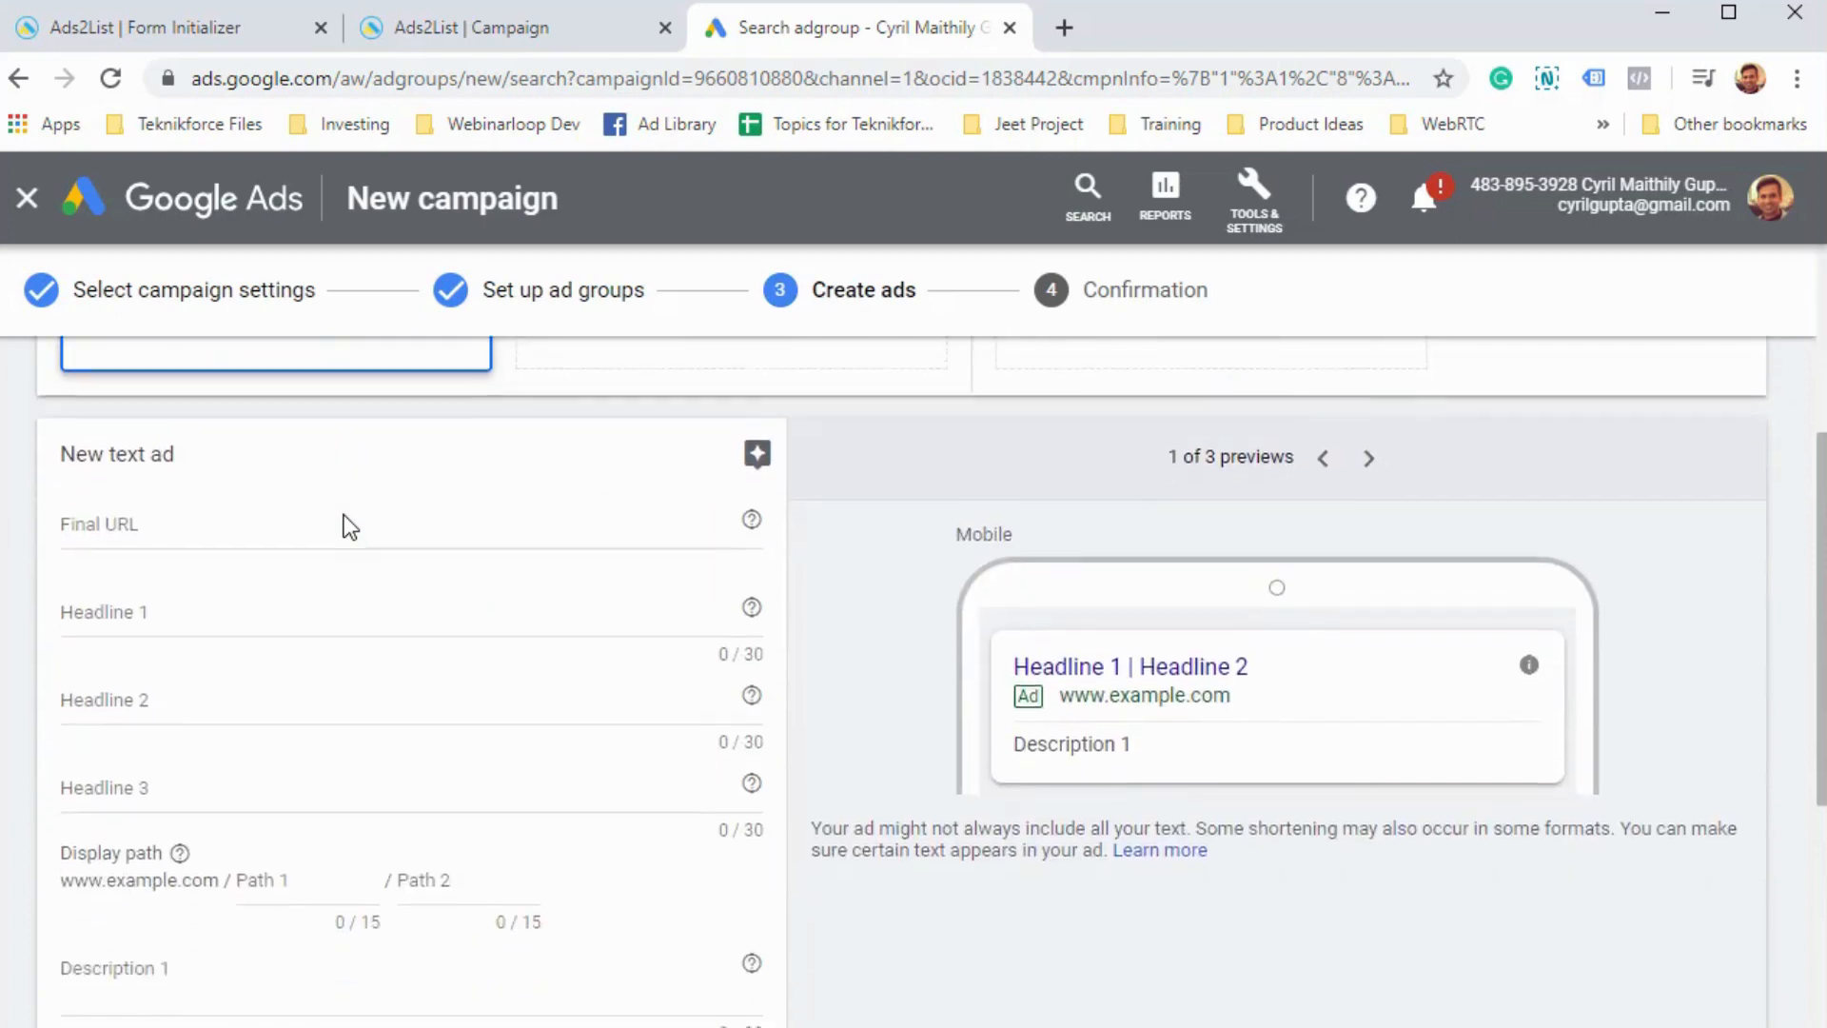
pyautogui.click(345, 522)
pyautogui.scroll(4, 345, 664)
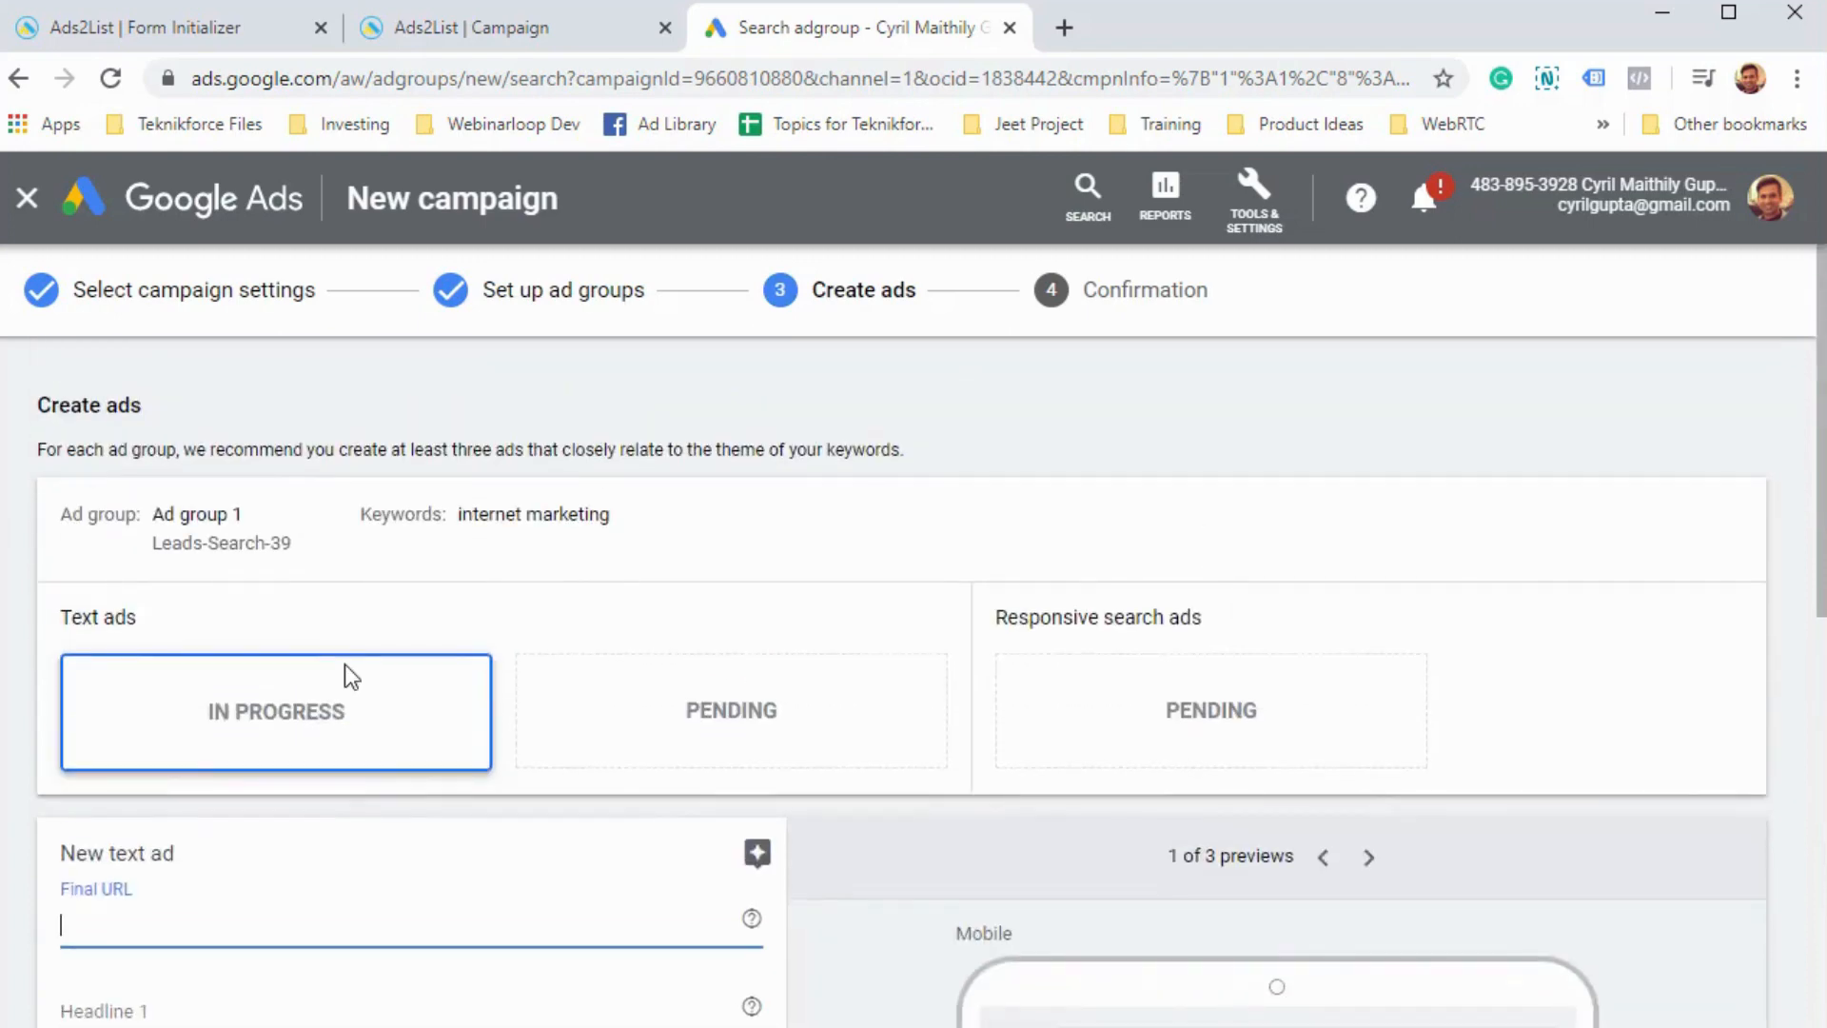
pyautogui.scroll(-3, 403, 876)
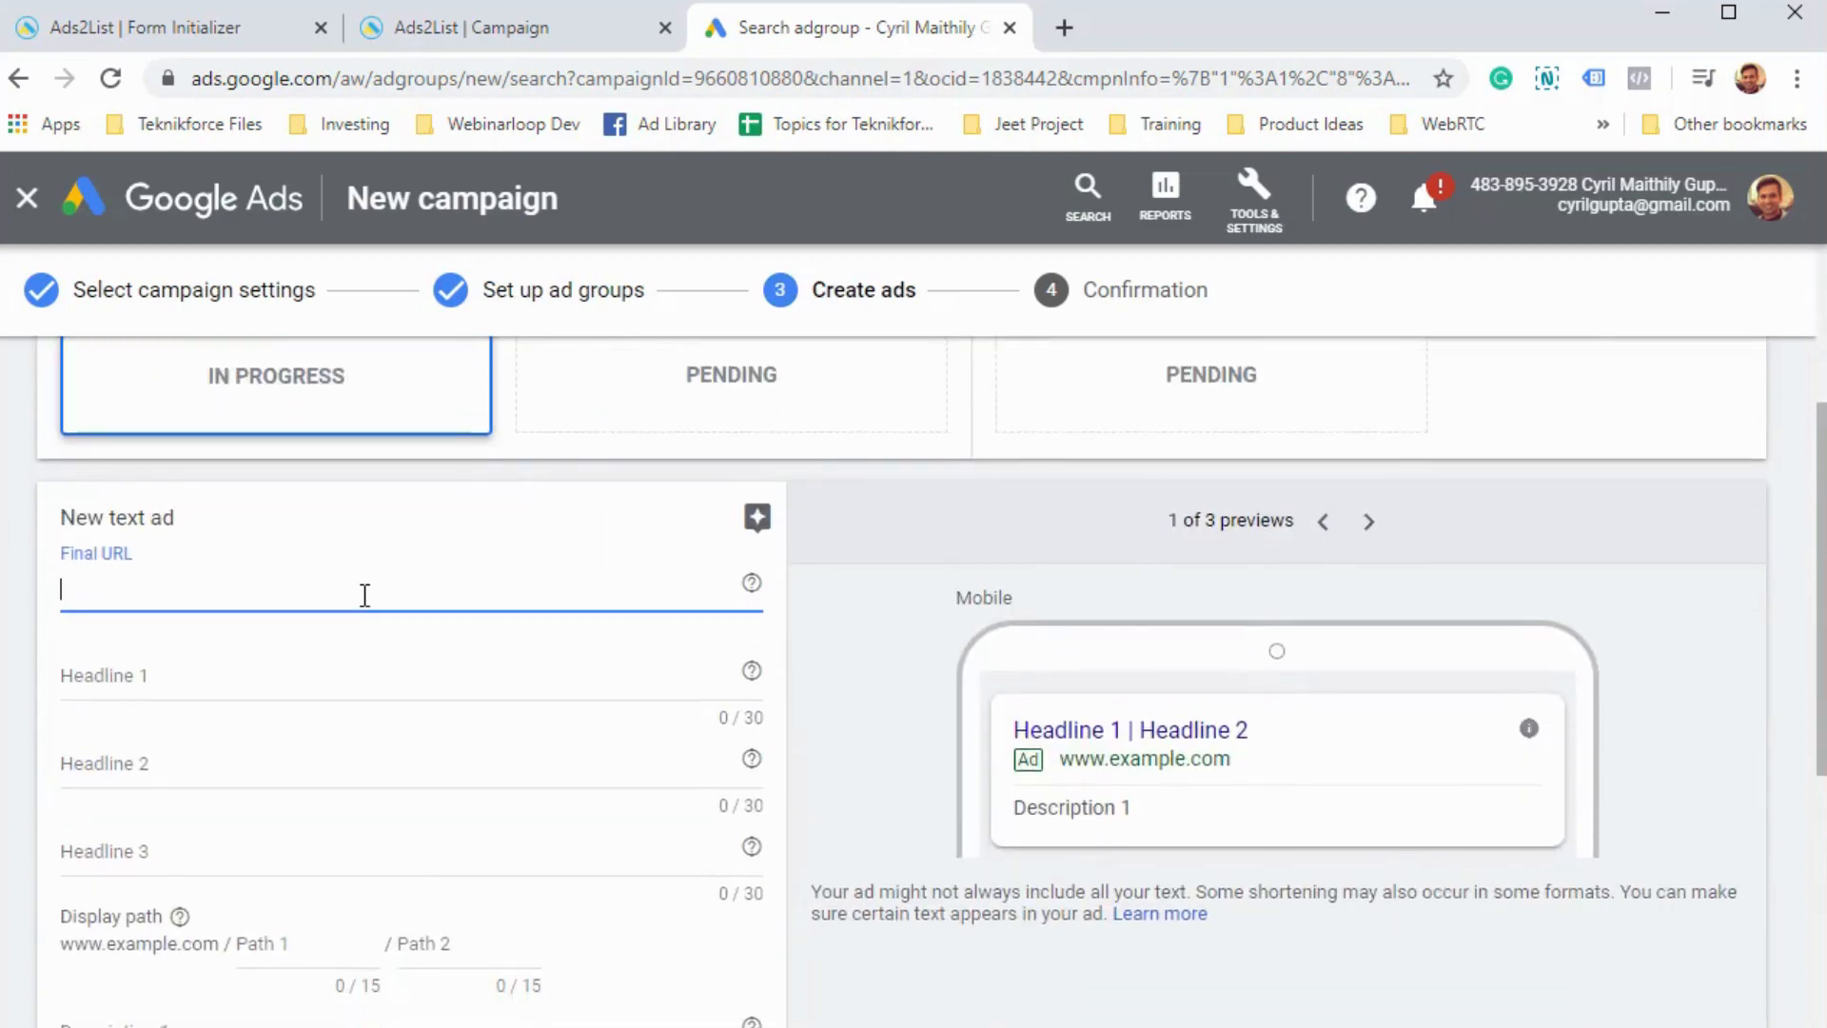
pyautogui.write('http://tek')
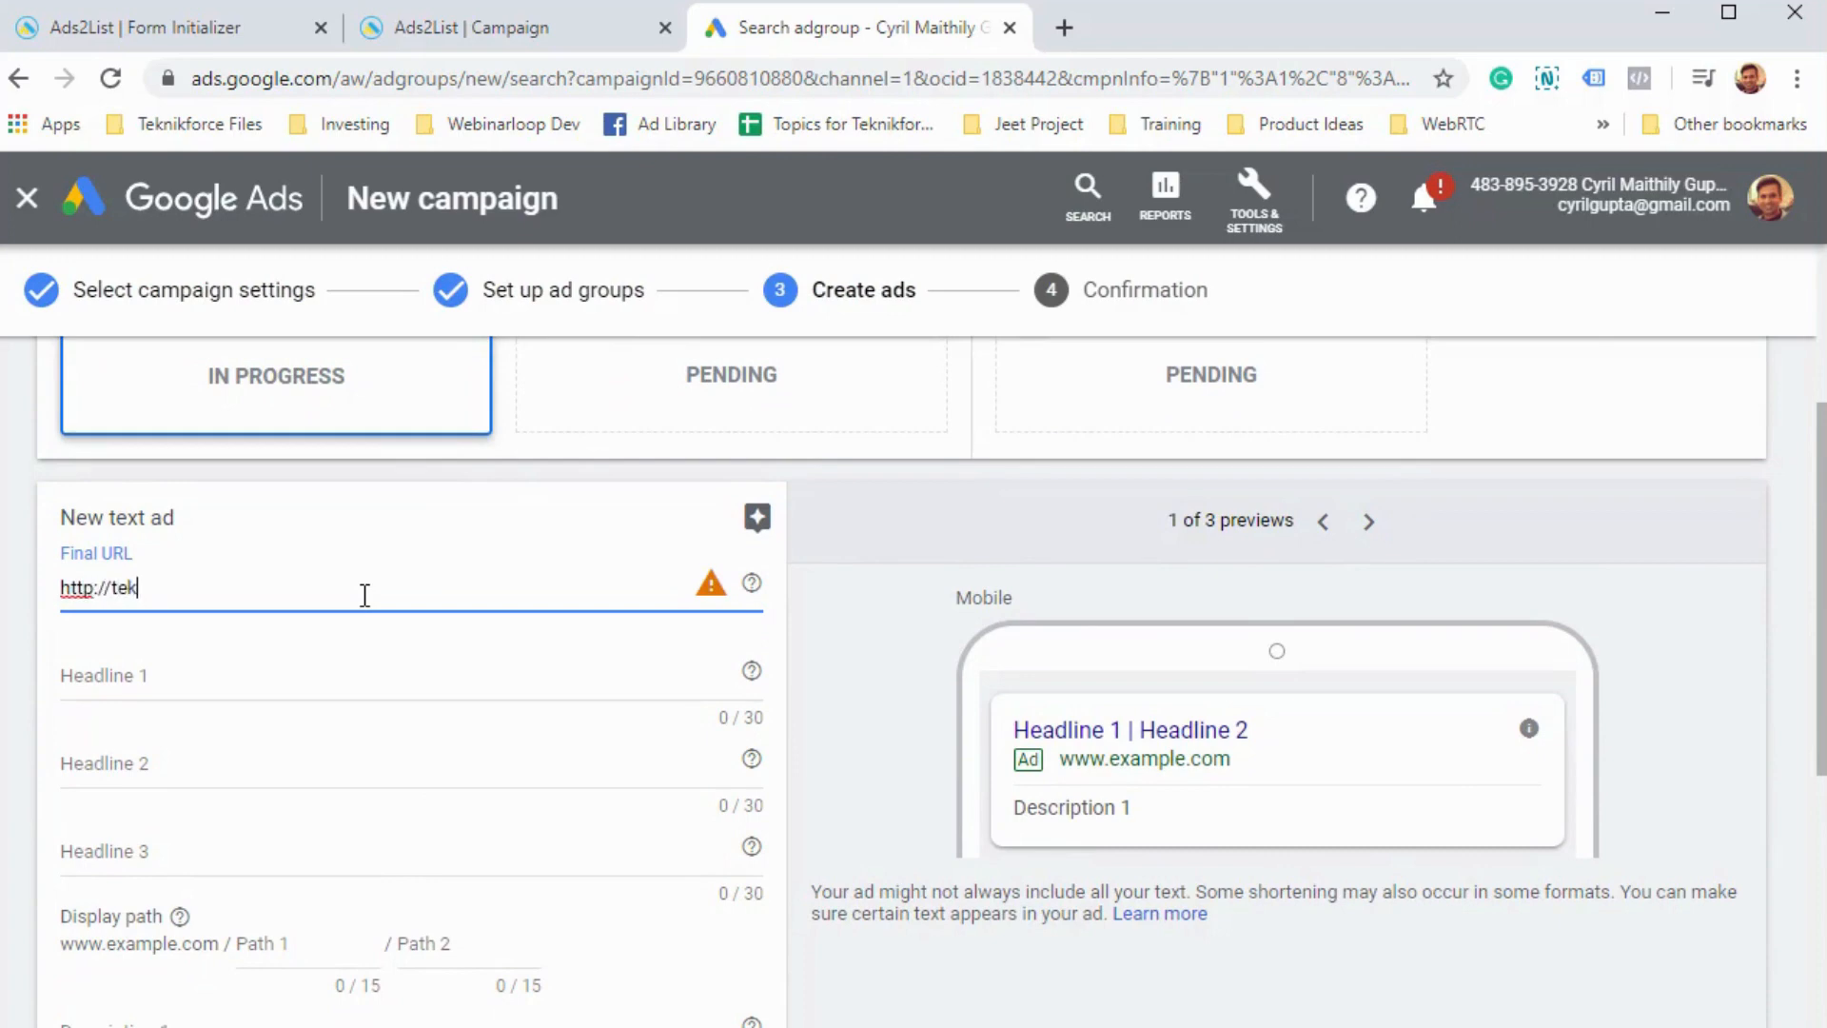
pyautogui.write('nikforce.com')
pyautogui.scroll(3, 364, 594)
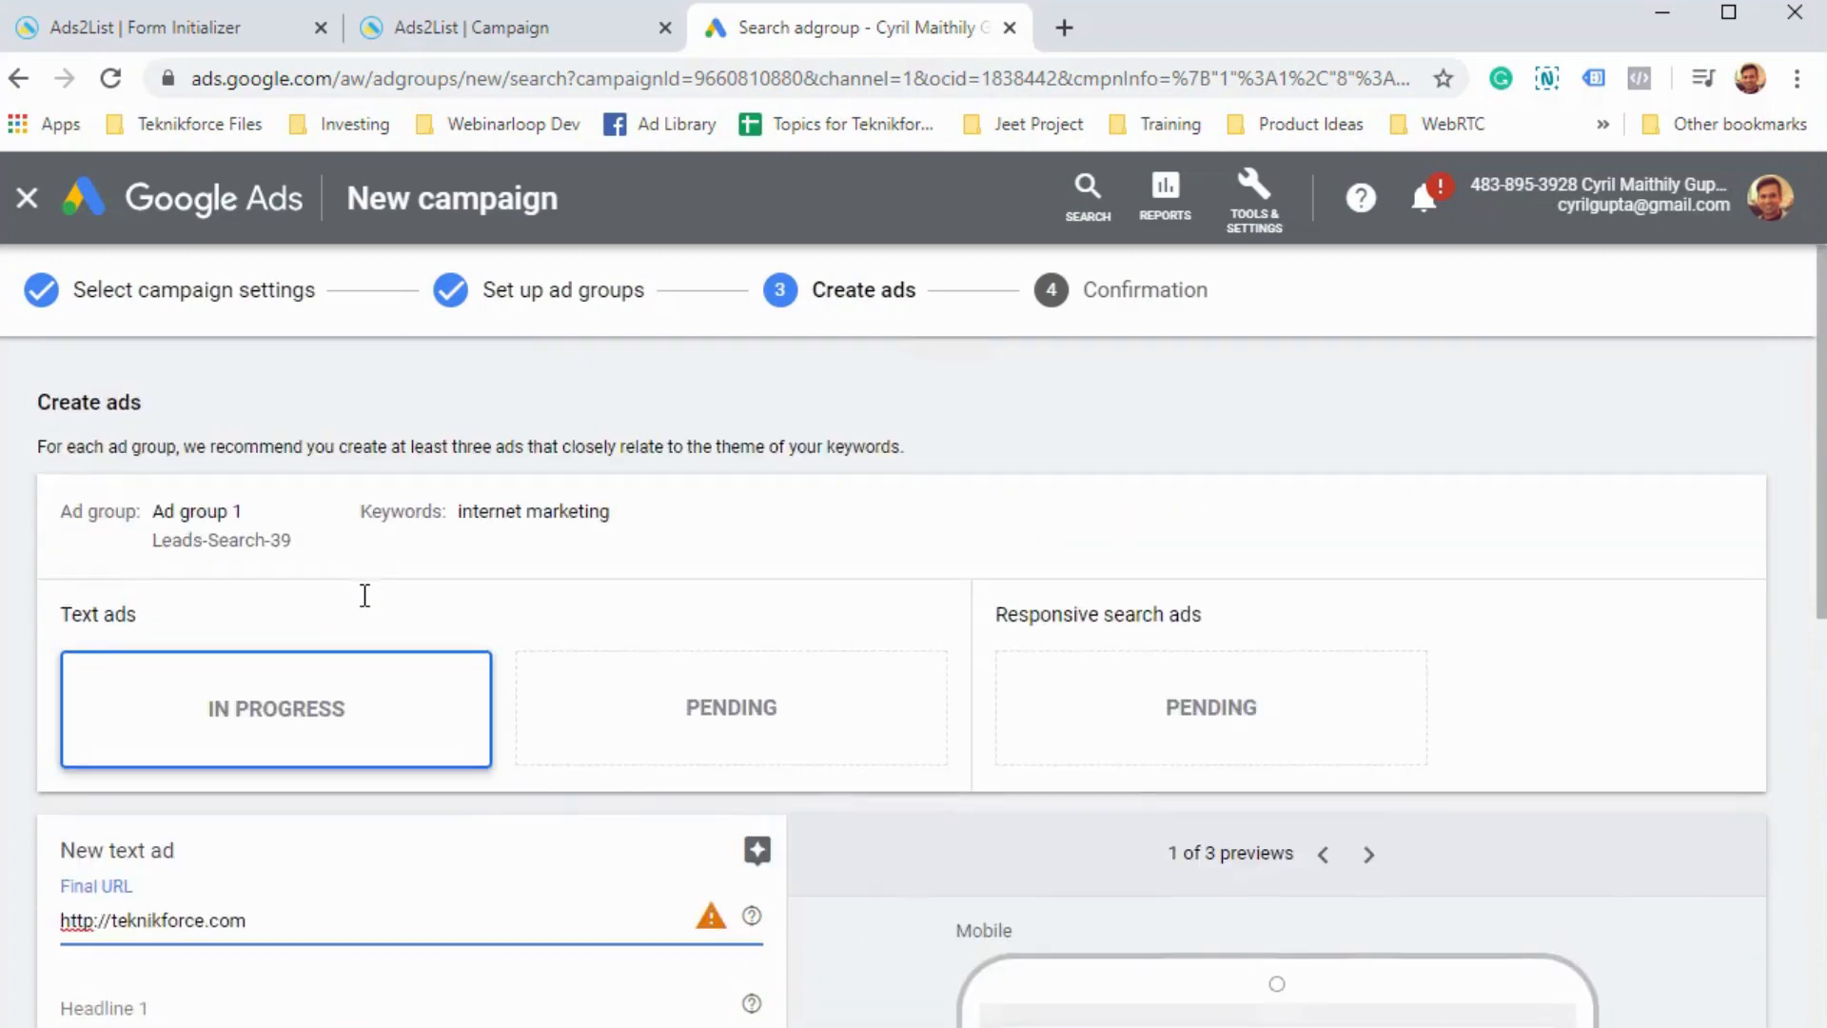
# - Set Headline 1 of the new text ad to "Want to learn marketing?"
pyautogui.scroll(-5, 364, 595)
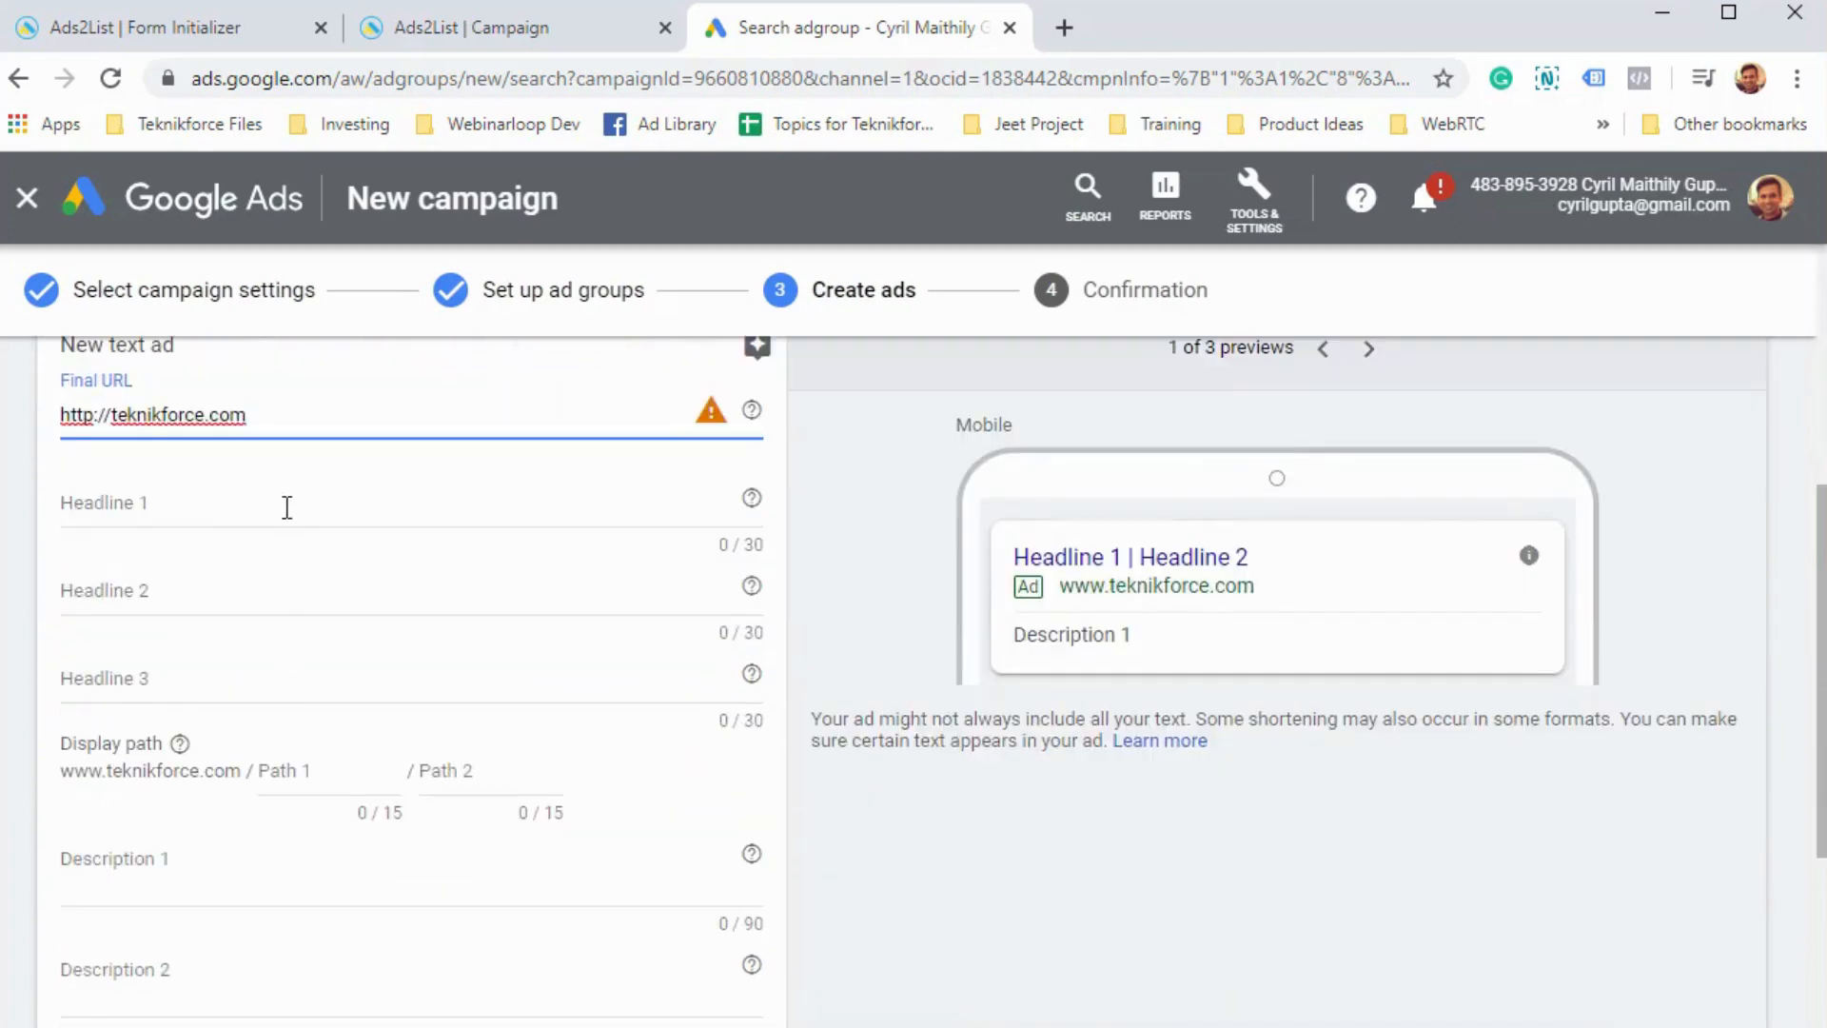
pyautogui.click(287, 505)
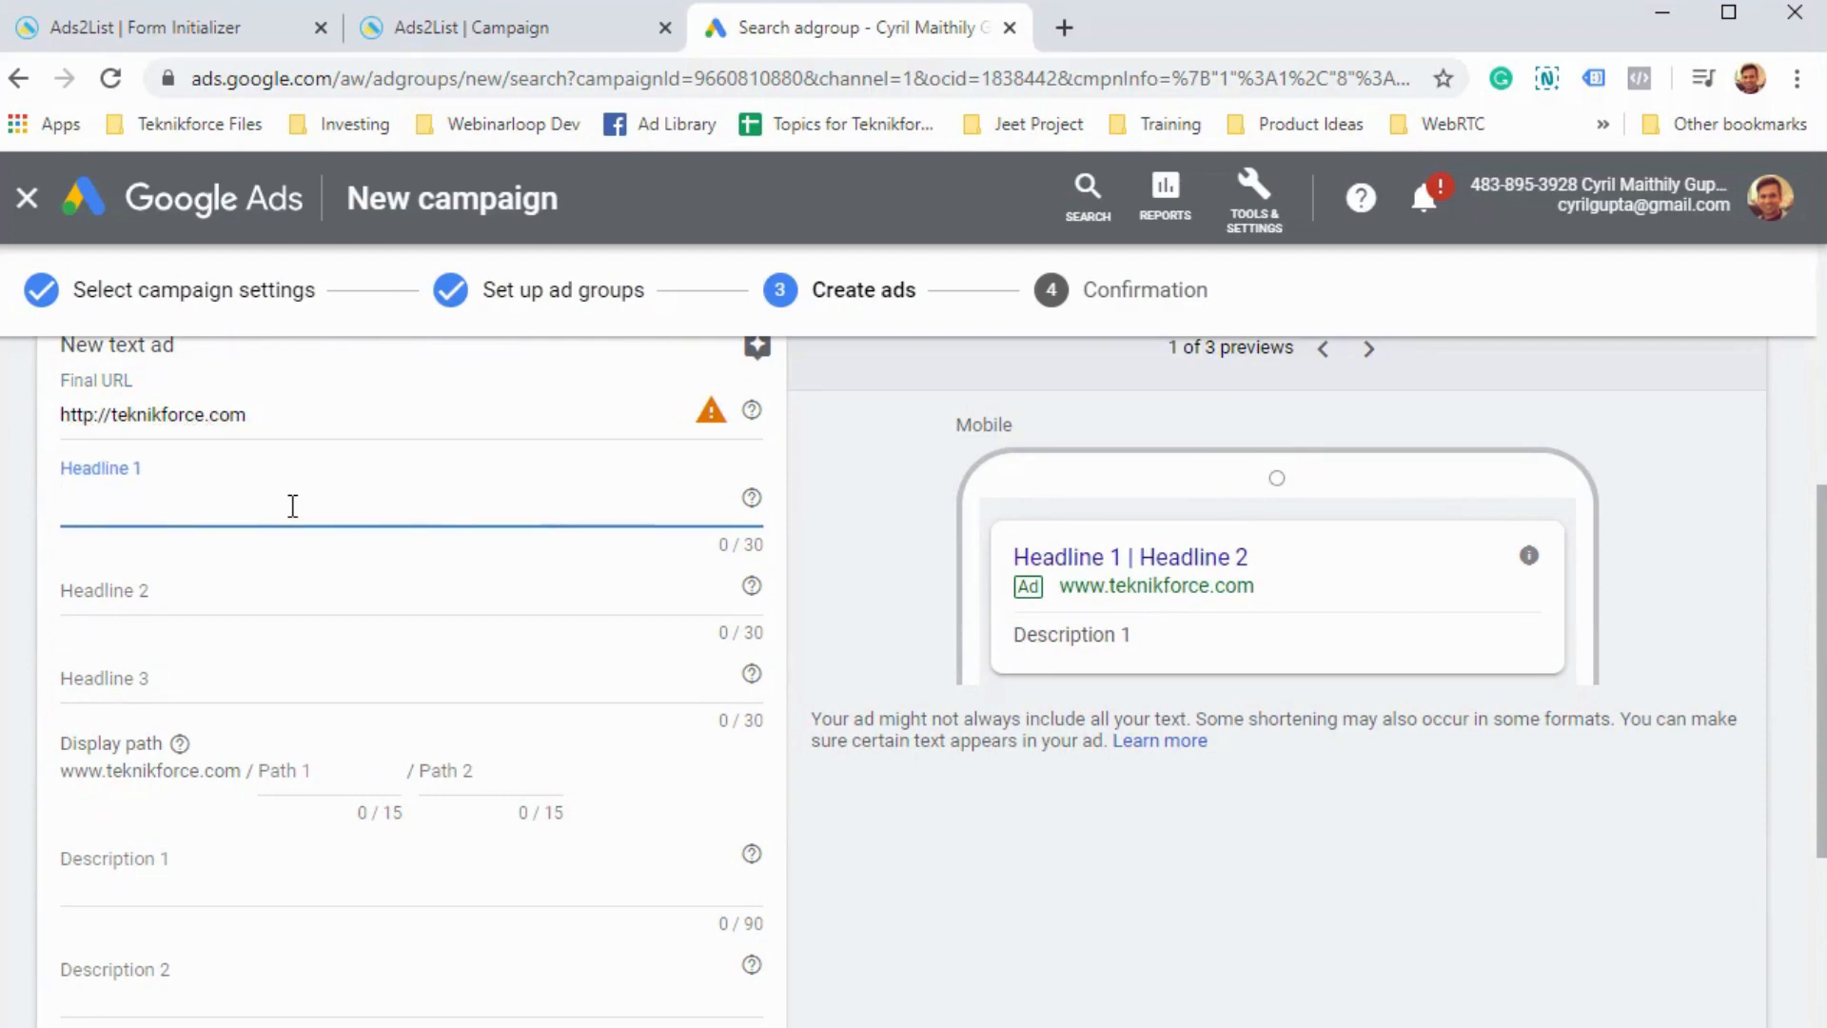
pyautogui.write('W')
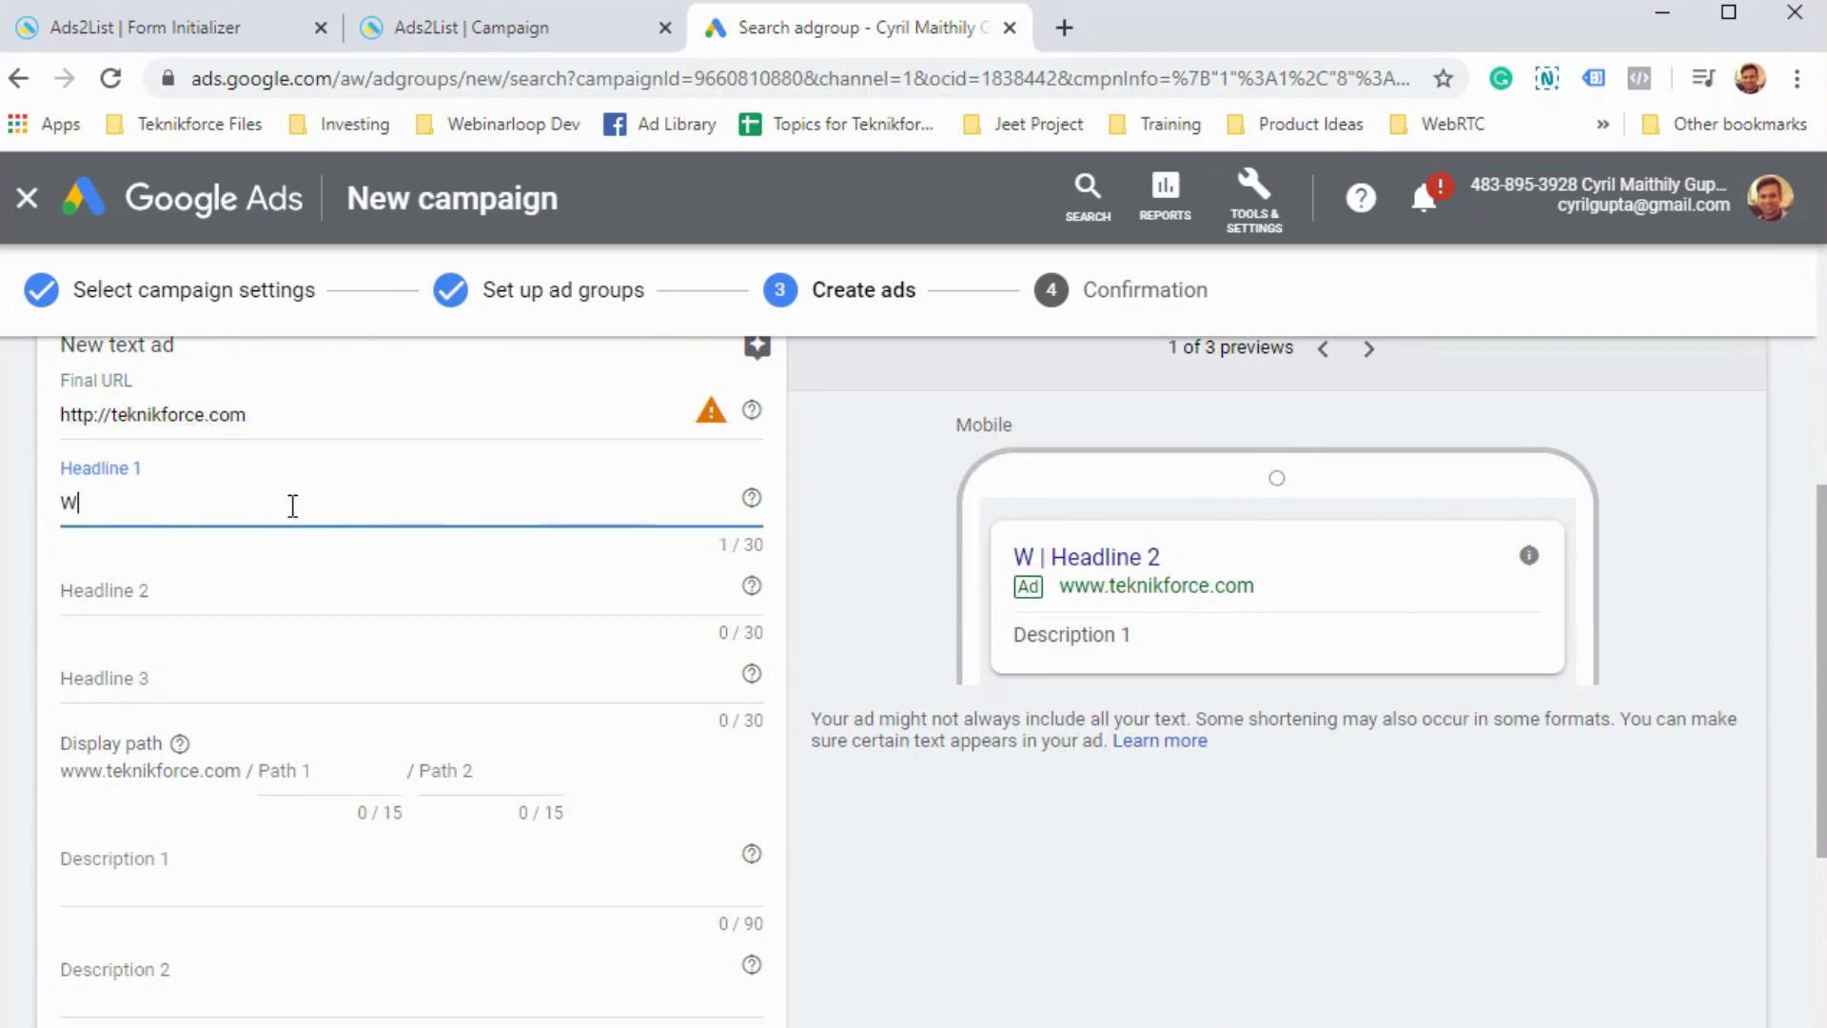
pyautogui.write('ant to learn Interent')
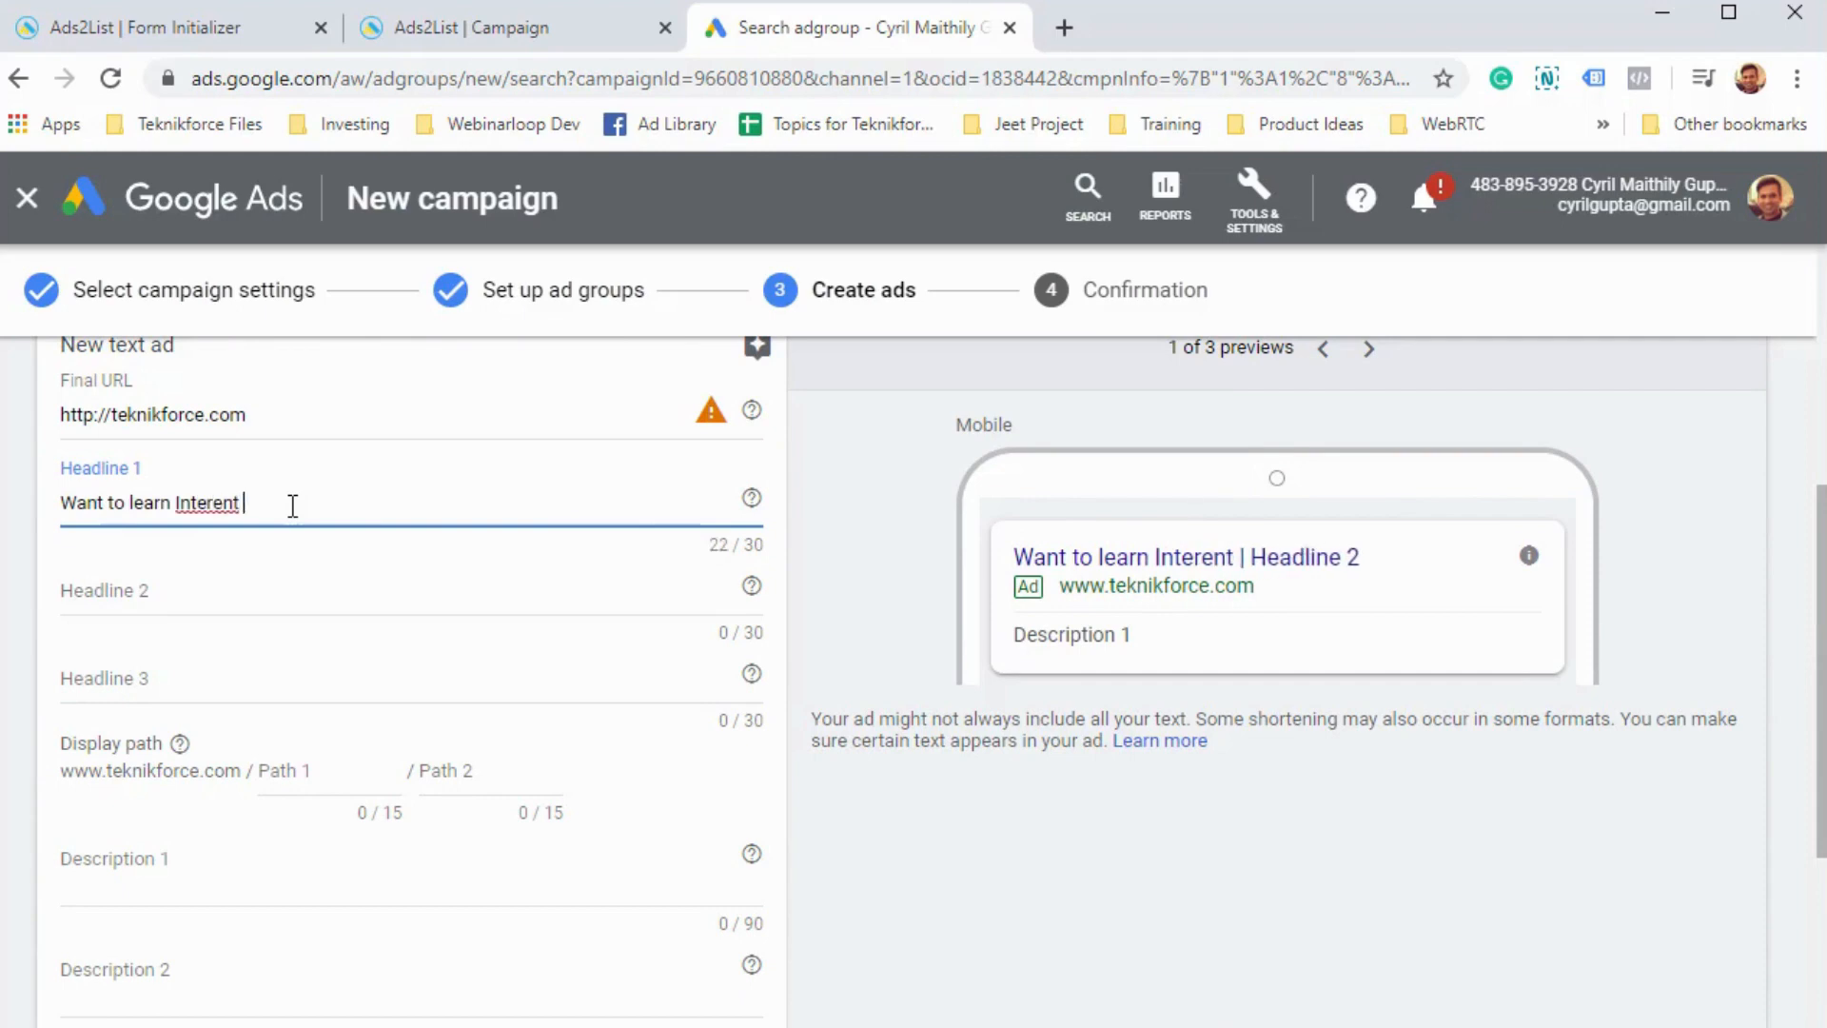
pyautogui.press('BackSpace')
pyautogui.press('BackSpace')
pyautogui.press('BackSpace')
pyautogui.write('net Marketing?')
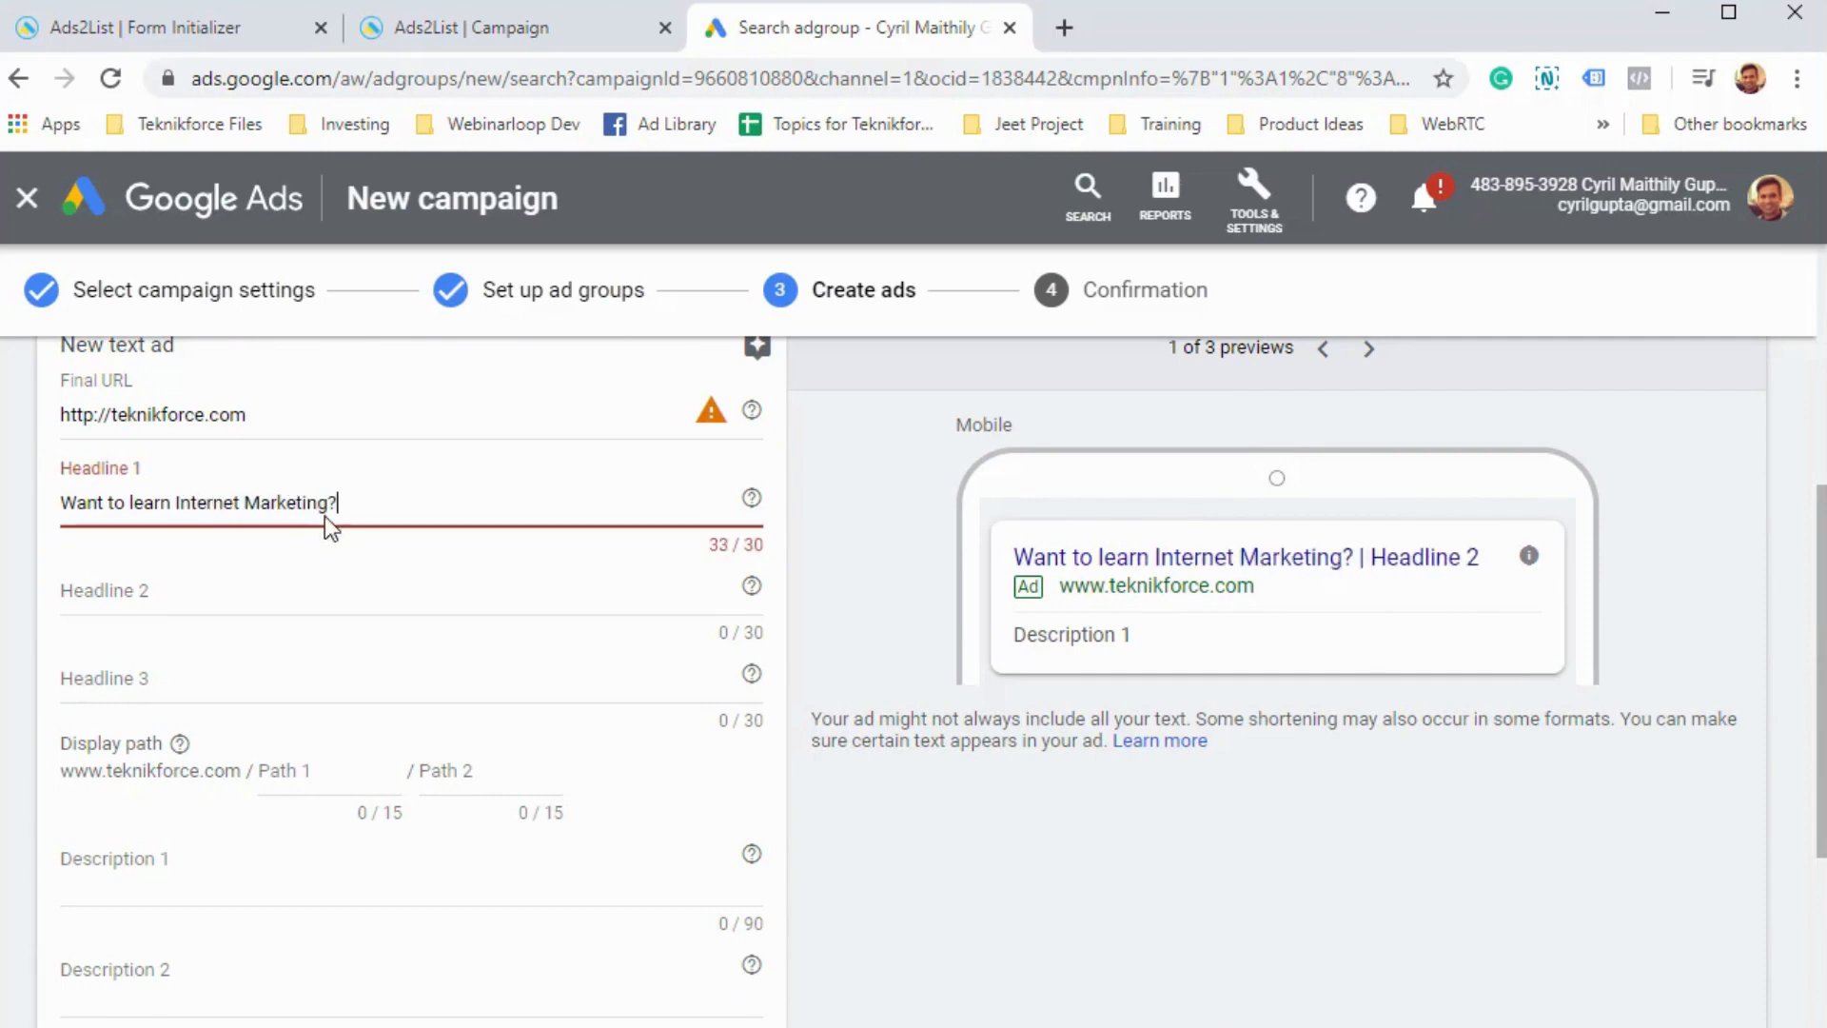
pyautogui.moveTo(338, 501); pyautogui.dragTo(185, 495)
pyautogui.write('M?')
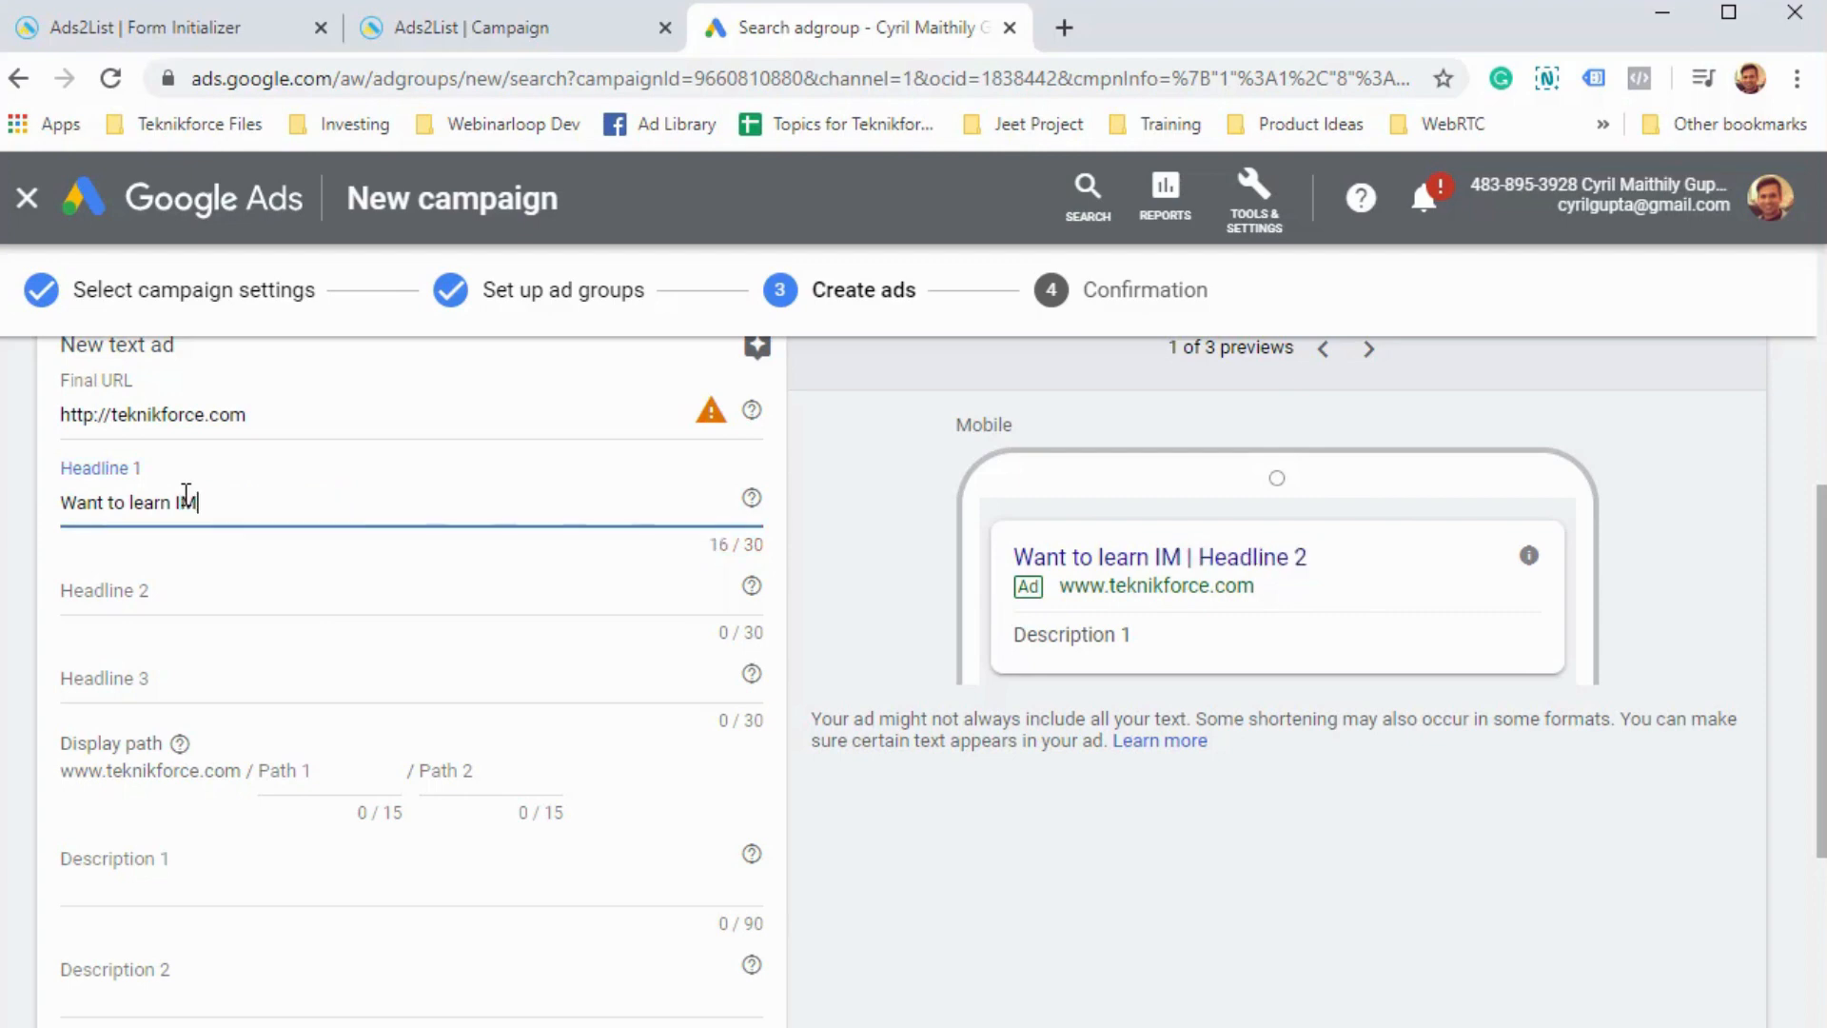
pyautogui.press('BackSpace')
pyautogui.press('BackSpace')
pyautogui.press('BackSpace')
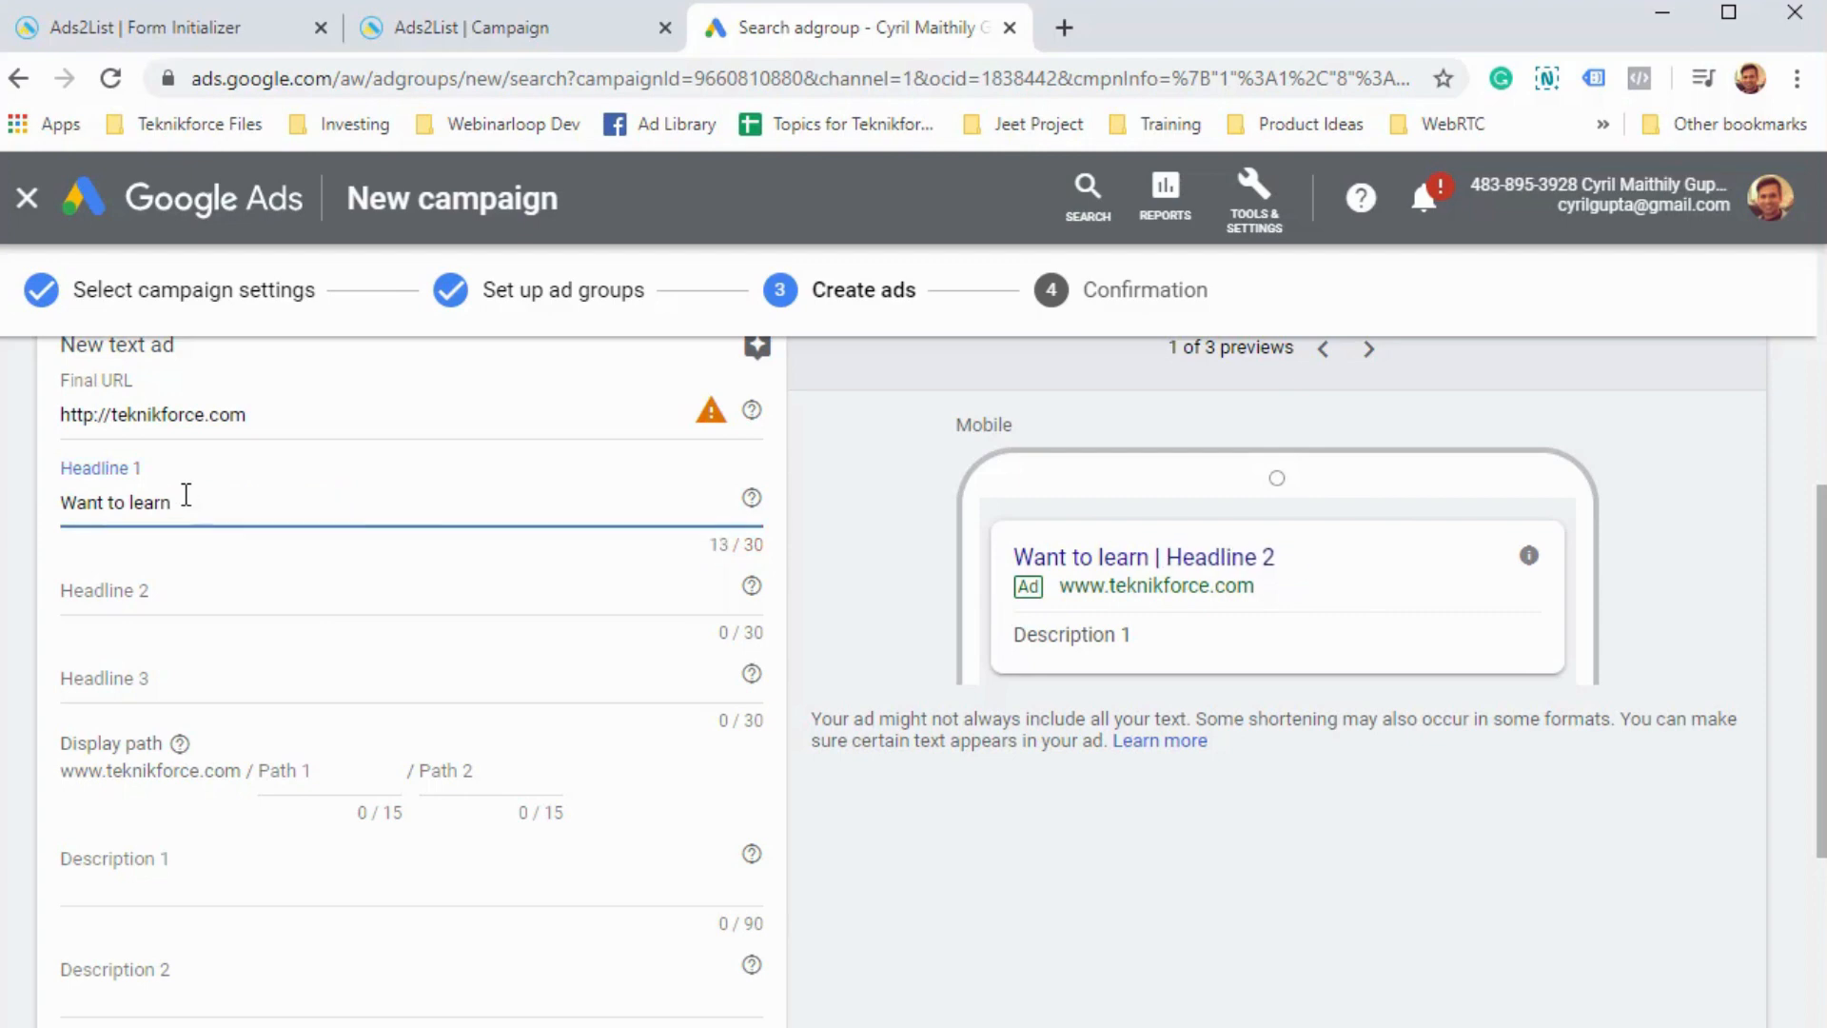
pyautogui.write('online marketing?')
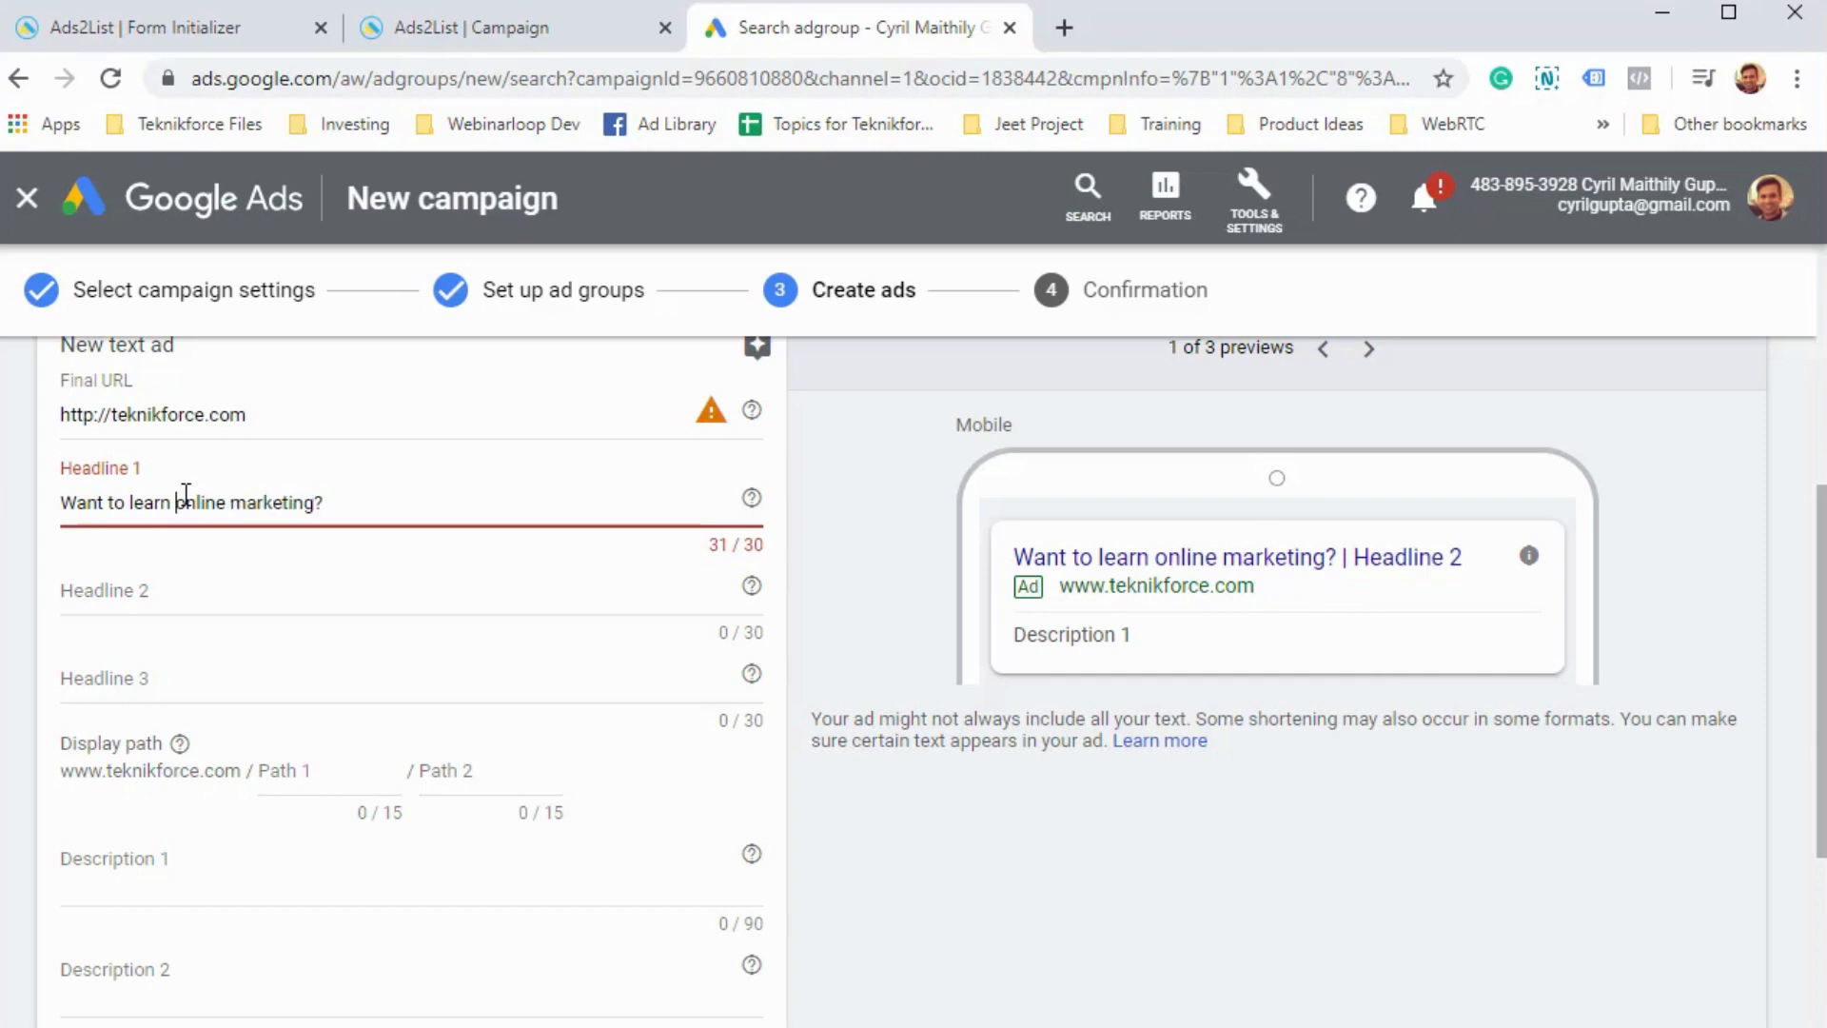
pyautogui.doubleClick(185, 495)
pyautogui.press('BackSpace')
# - Set Headline 2 of the text ad to "Learn how to sell on the net"
pyautogui.click(188, 588)
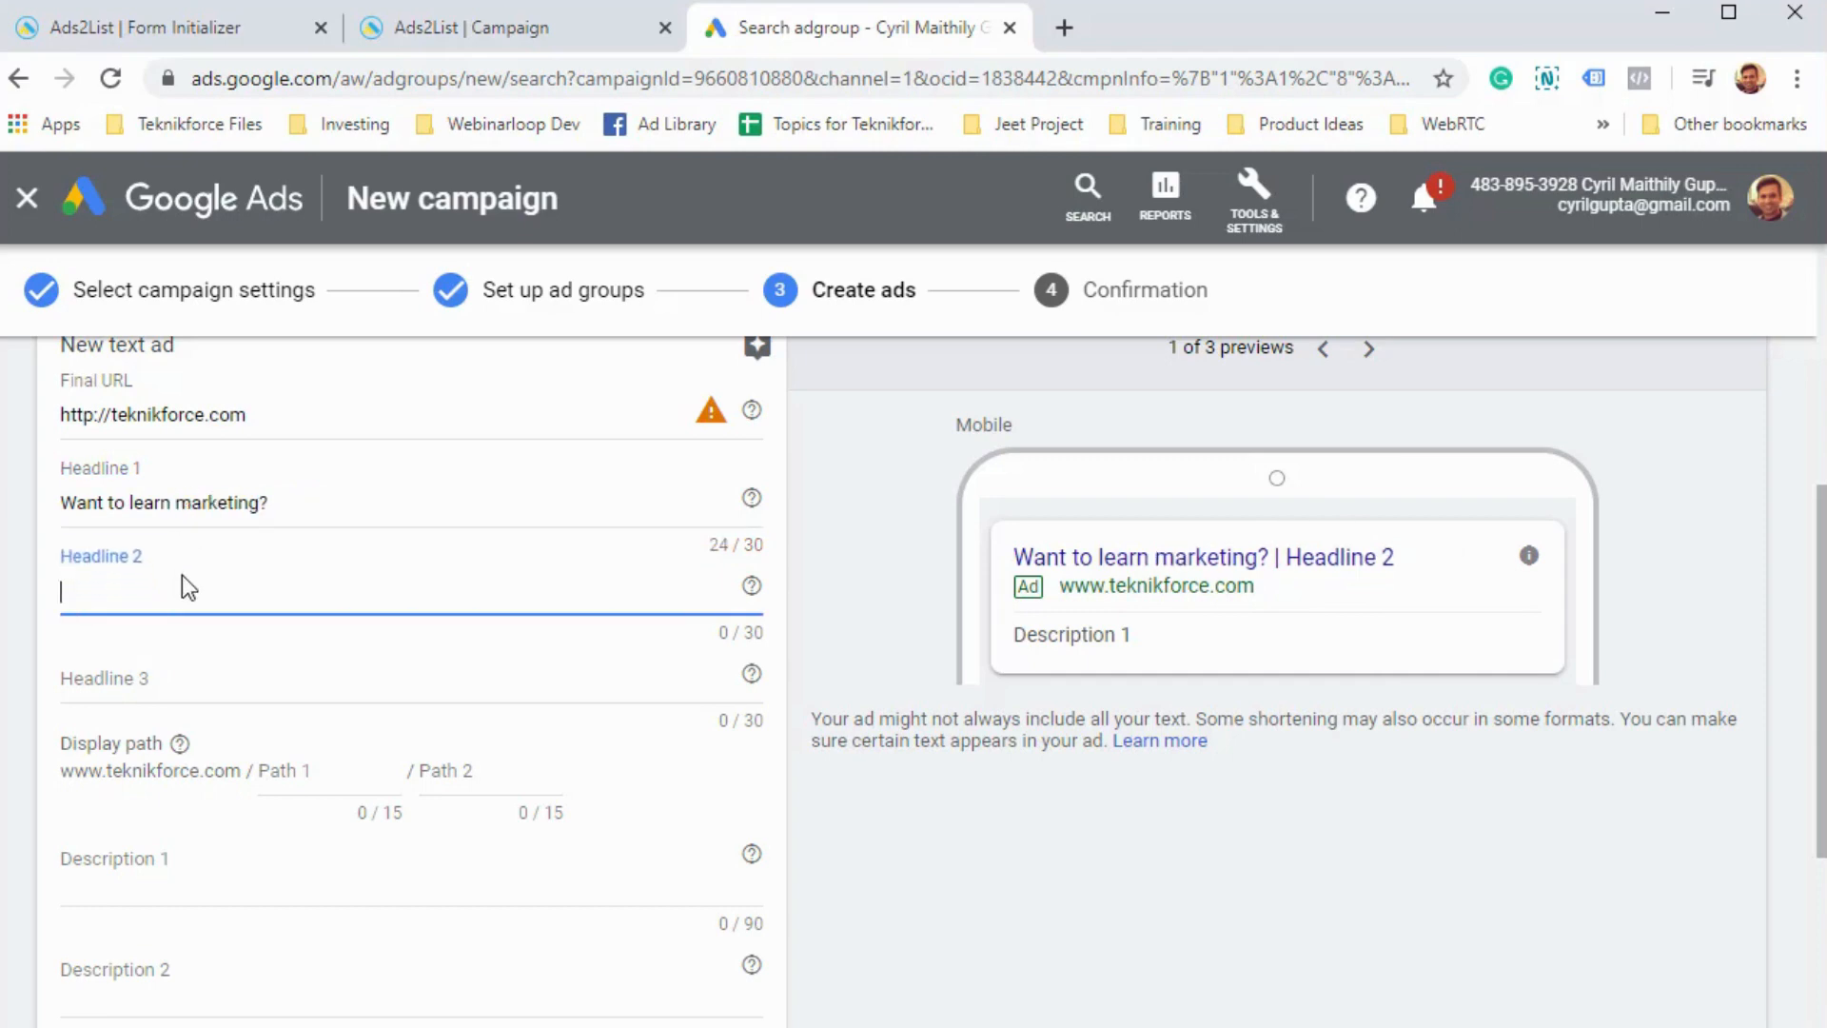
pyautogui.write('Learn how to sel')
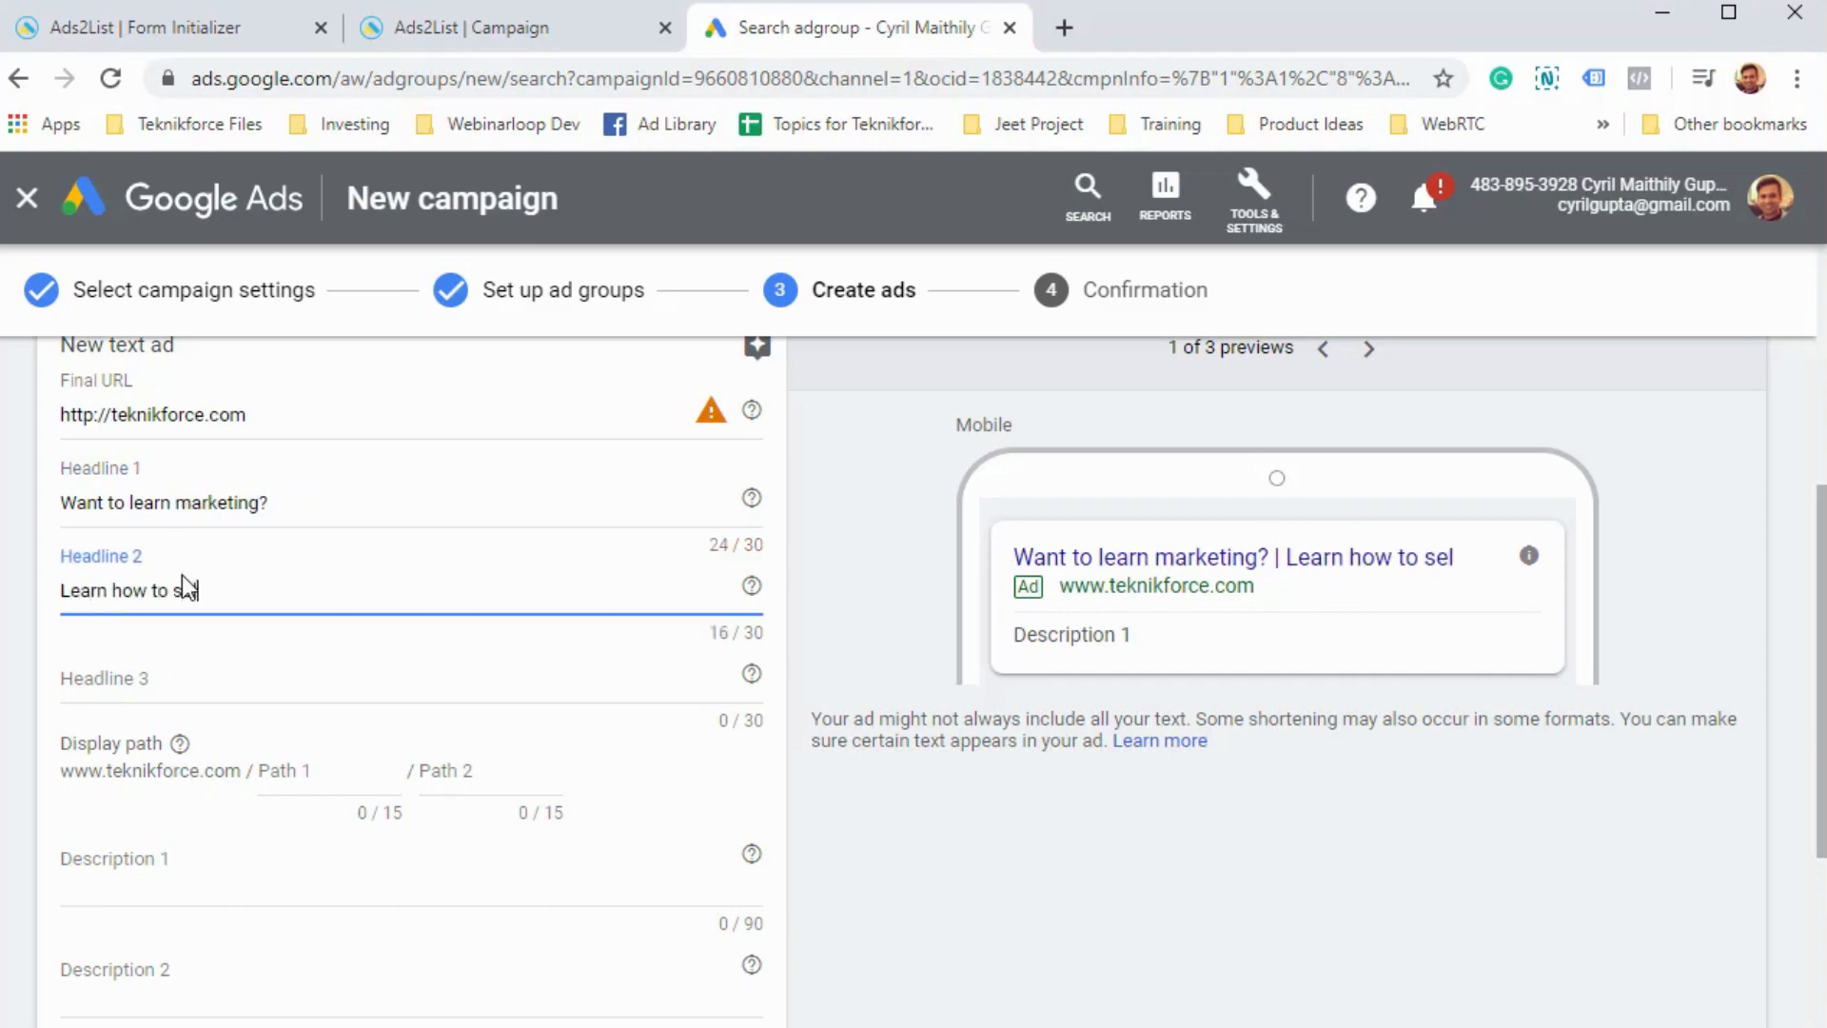
pyautogui.write('l on the net')
# - Set Headline 3 of the text ad to "Sign up now for free lesson"
pyautogui.click(190, 695)
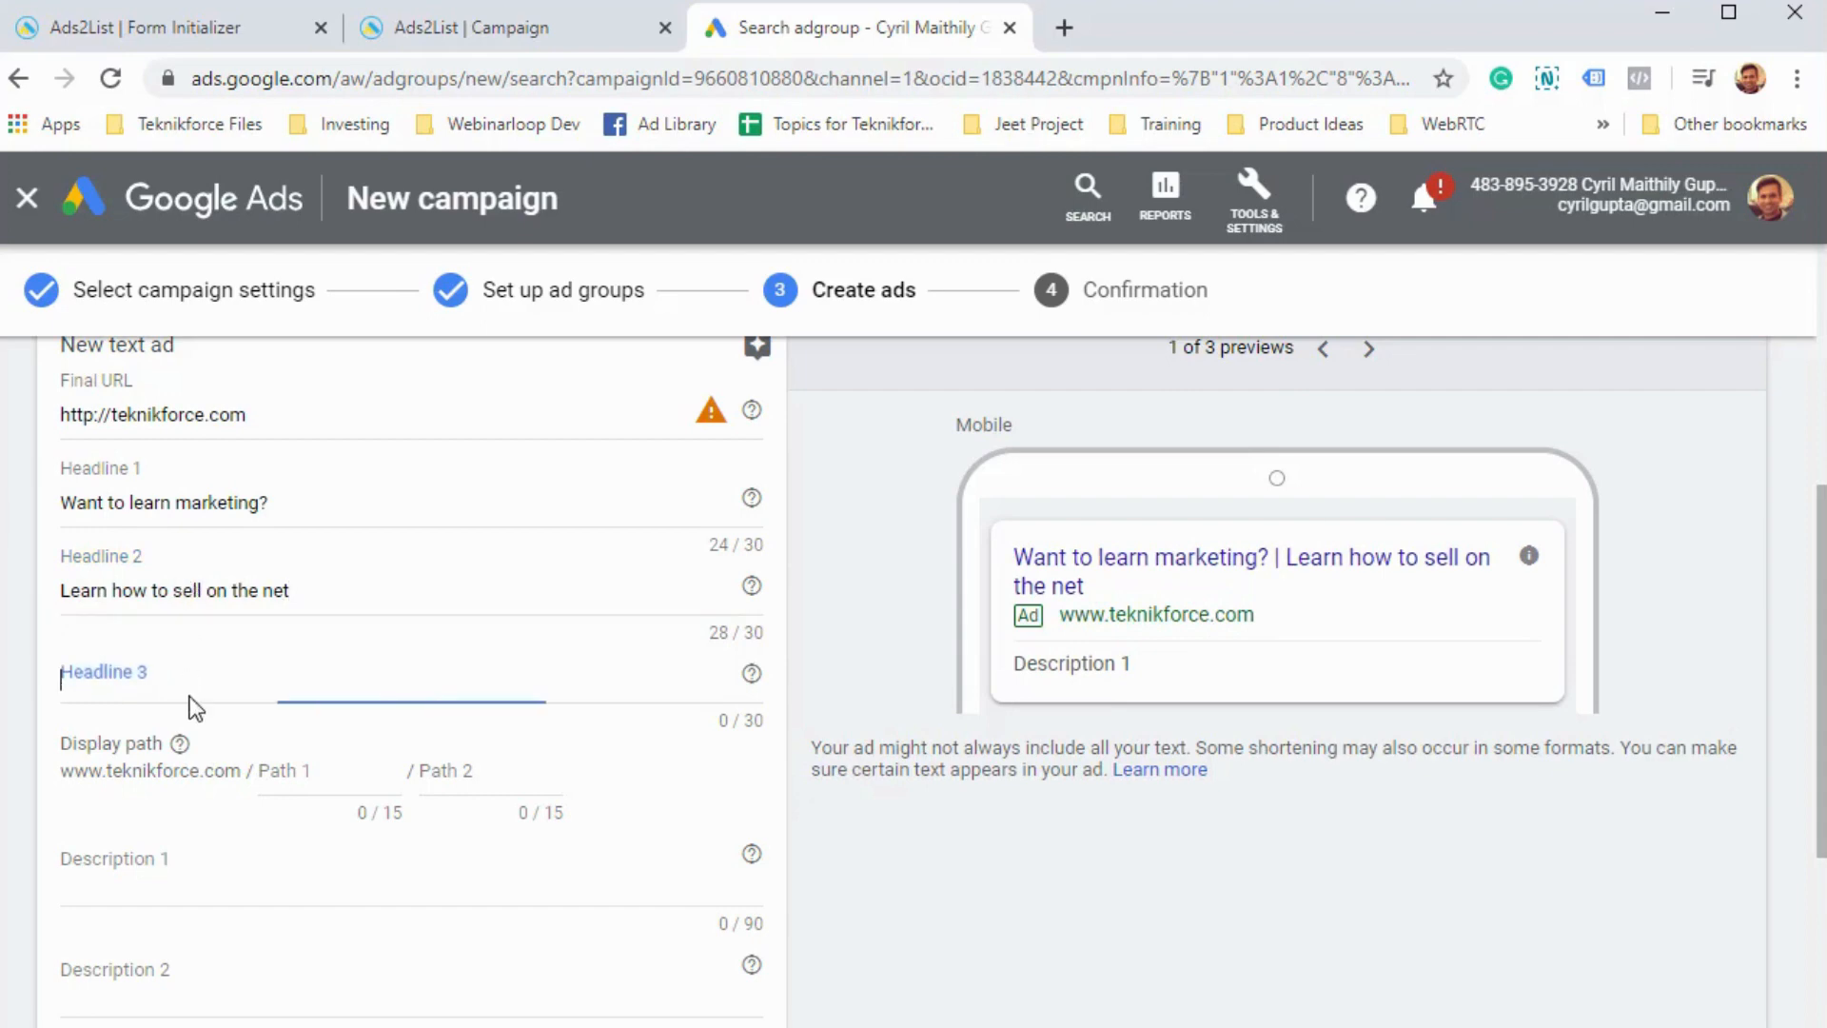
pyautogui.write('Sign up no')
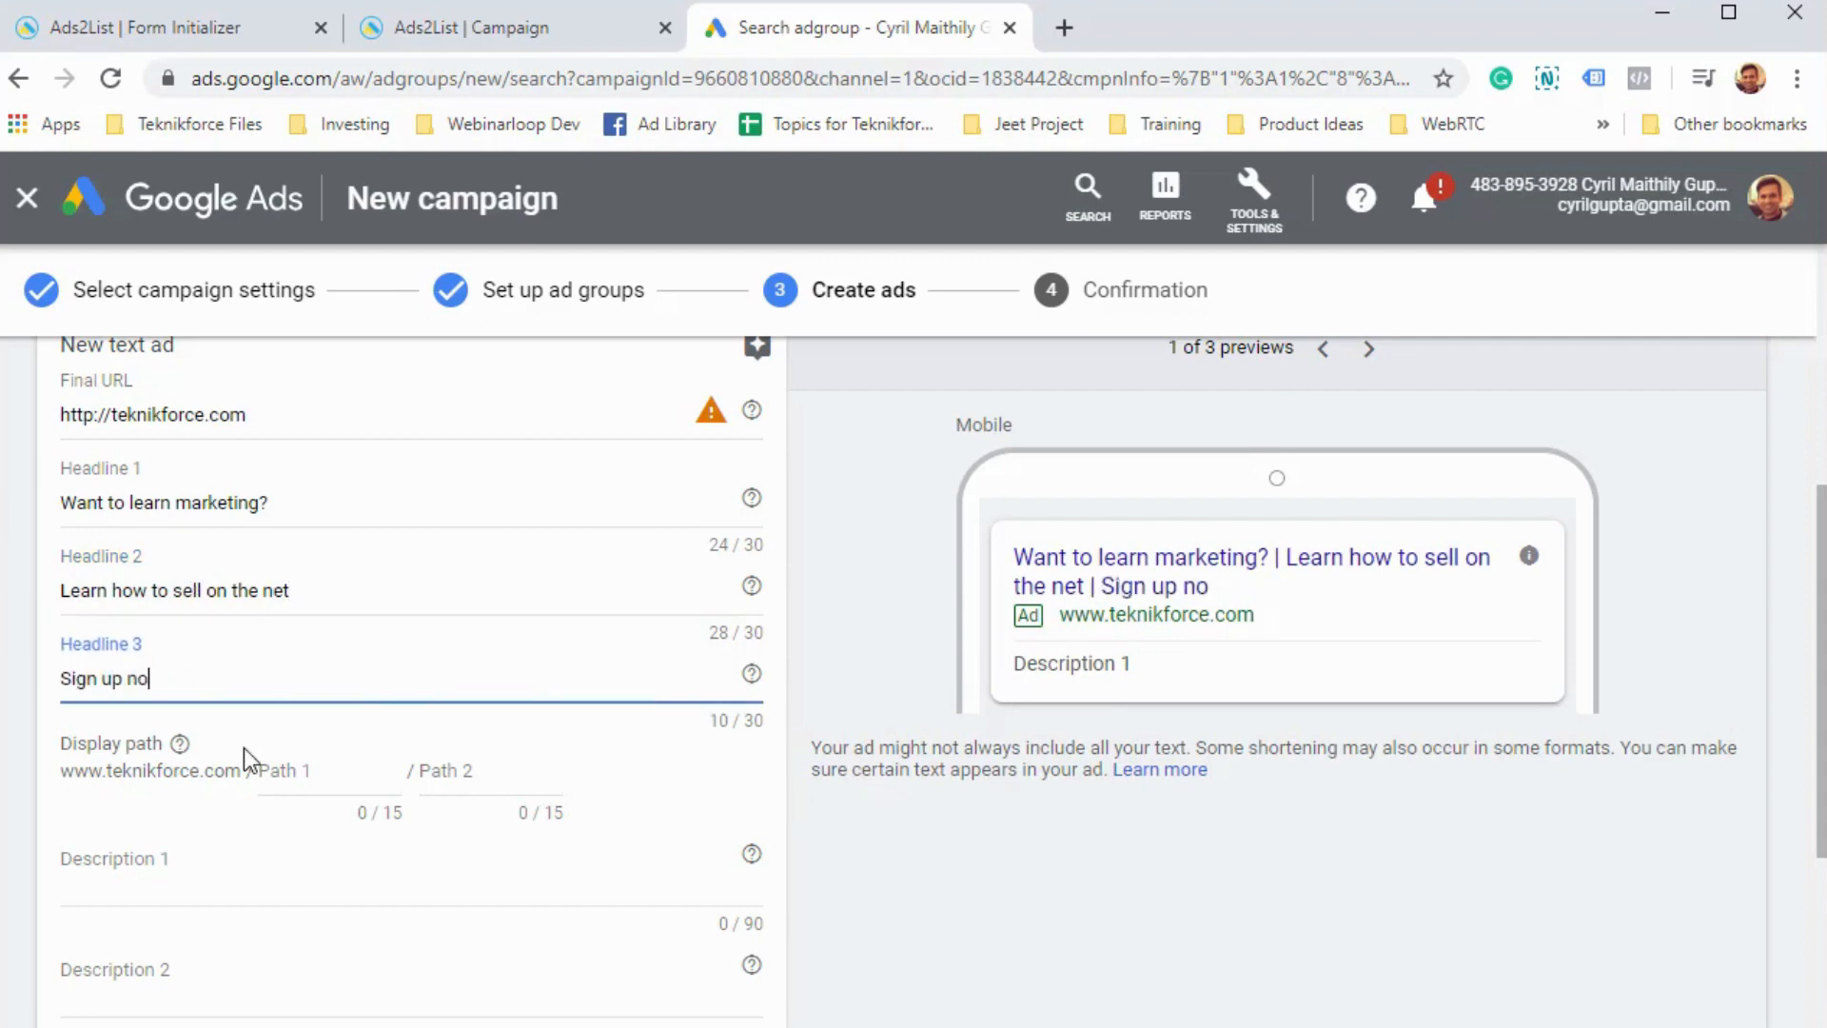
pyautogui.write('w for the frist fre')
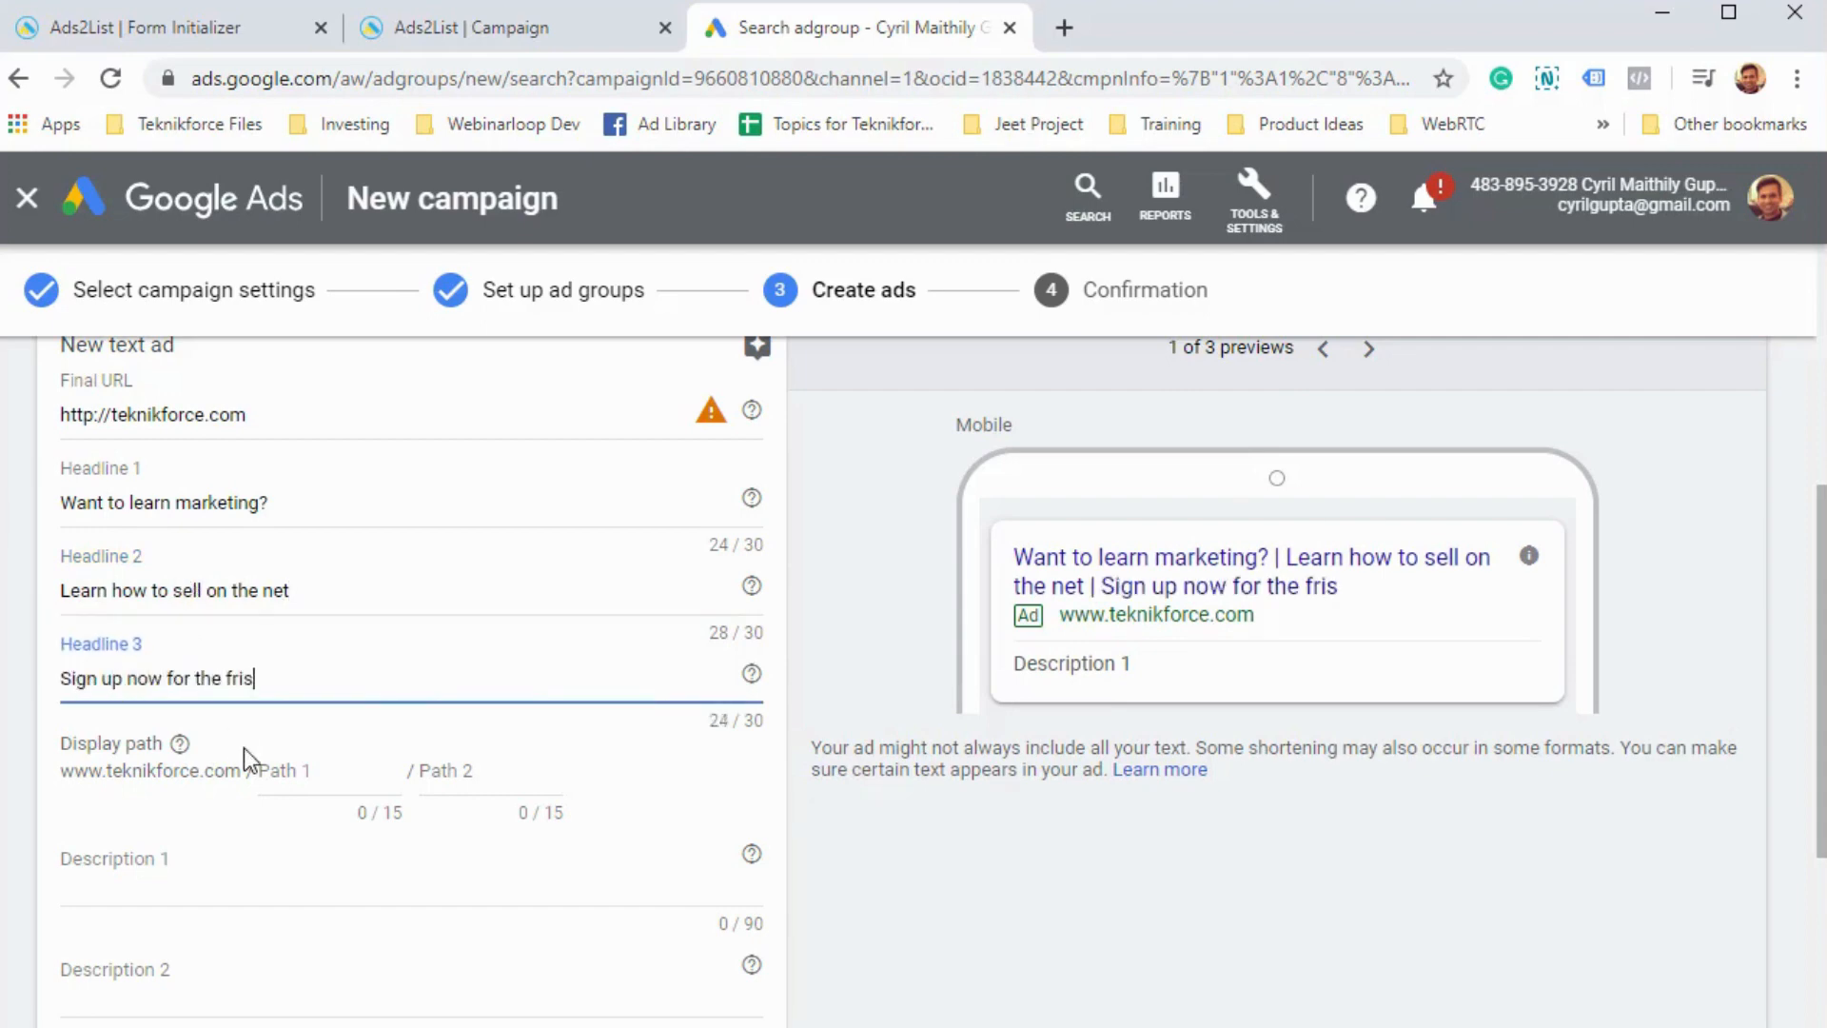
pyautogui.press('BackSpace')
pyautogui.press('BackSpace')
pyautogui.press('BackSpace')
pyautogui.press('BackSpace')
pyautogui.press('BackSpace')
pyautogui.press('BackSpace')
pyautogui.press('BackSpace')
pyautogui.press('BackSpace')
pyautogui.write('irf')
pyautogui.press('BackSpace')
pyautogui.write('st free lesson')
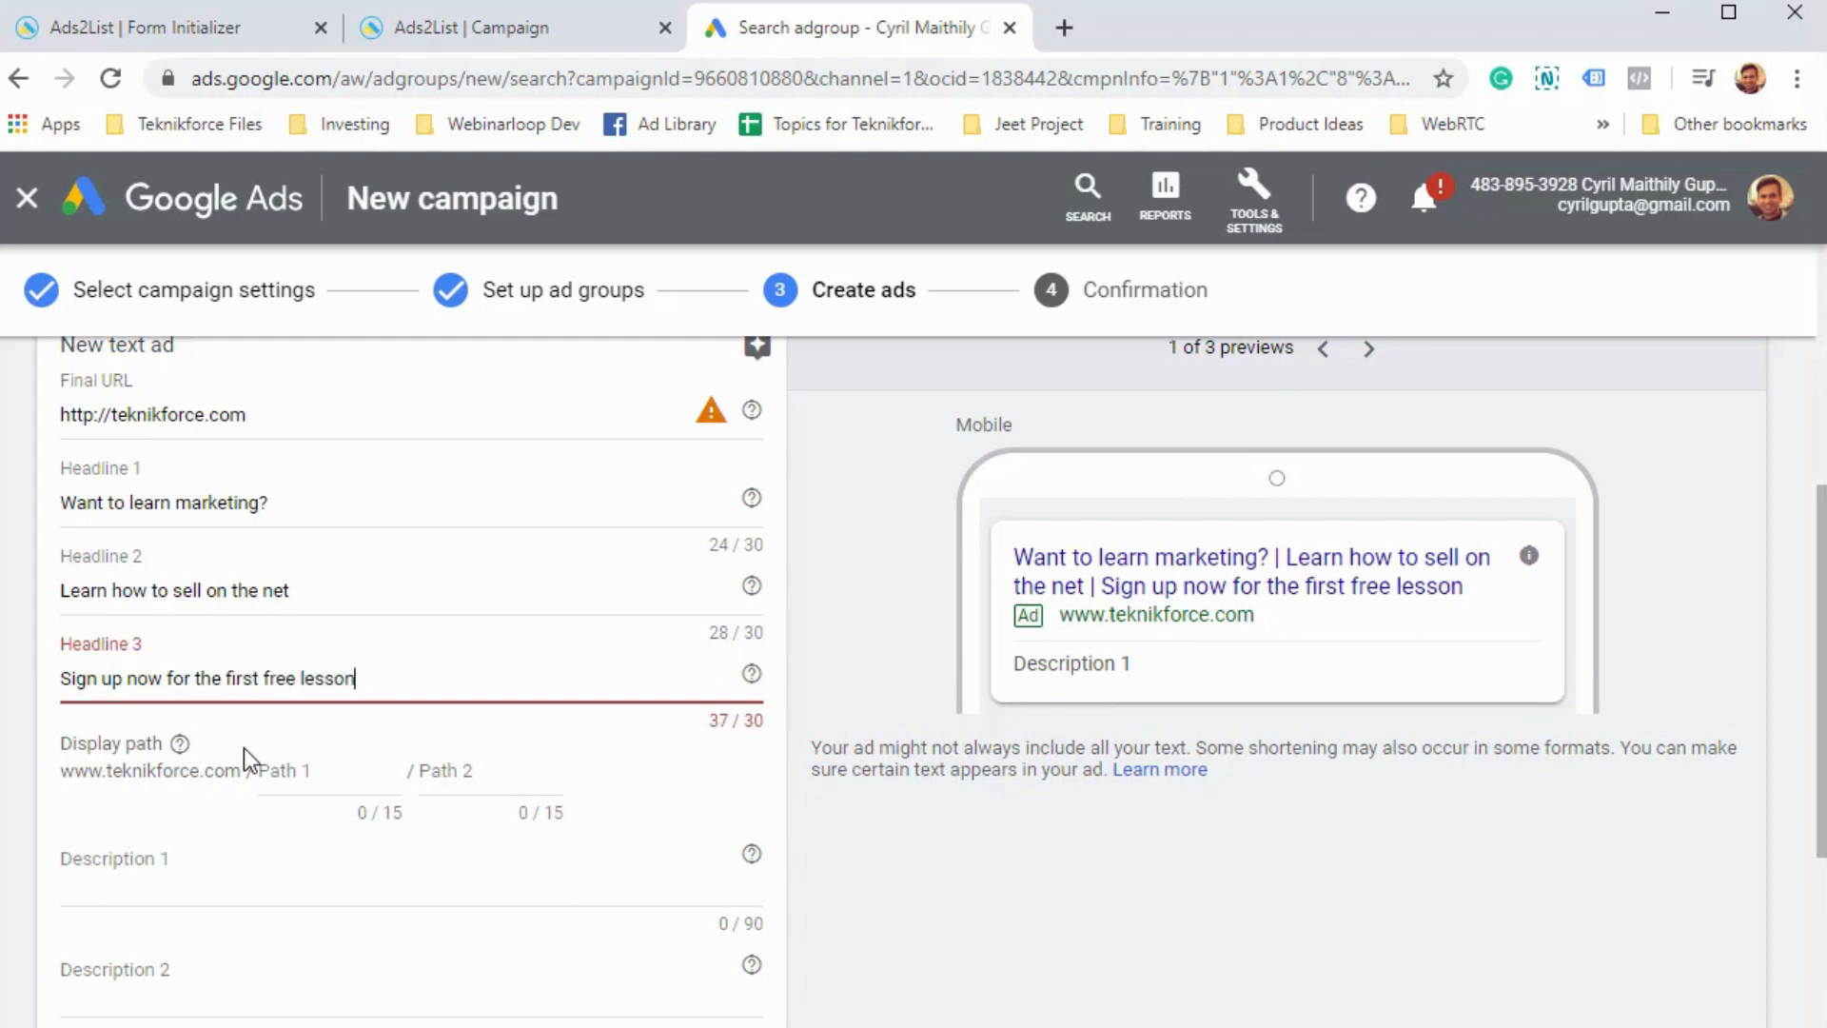
pyautogui.press('BackSpace')
pyautogui.press('BackSpace')
pyautogui.press('BackSpace')
pyautogui.press('BackSpace')
pyautogui.press('BackSpace')
pyautogui.press('BackSpace')
pyautogui.press('BackSpace')
pyautogui.press('BackSpace')
pyautogui.press('BackSpace')
pyautogui.press('BackSpace')
pyautogui.press('BackSpace')
pyautogui.press('BackSpace')
pyautogui.press('BackSpace')
pyautogui.press('BackSpace')
pyautogui.press('BackSpace')
pyautogui.press('BackSpace')
pyautogui.press('BackSpace')
pyautogui.press('BackSpace')
pyautogui.press('BackSpace')
pyautogui.press('BackSpace')
pyautogui.press('BackSpace')
pyautogui.write('free lesson')
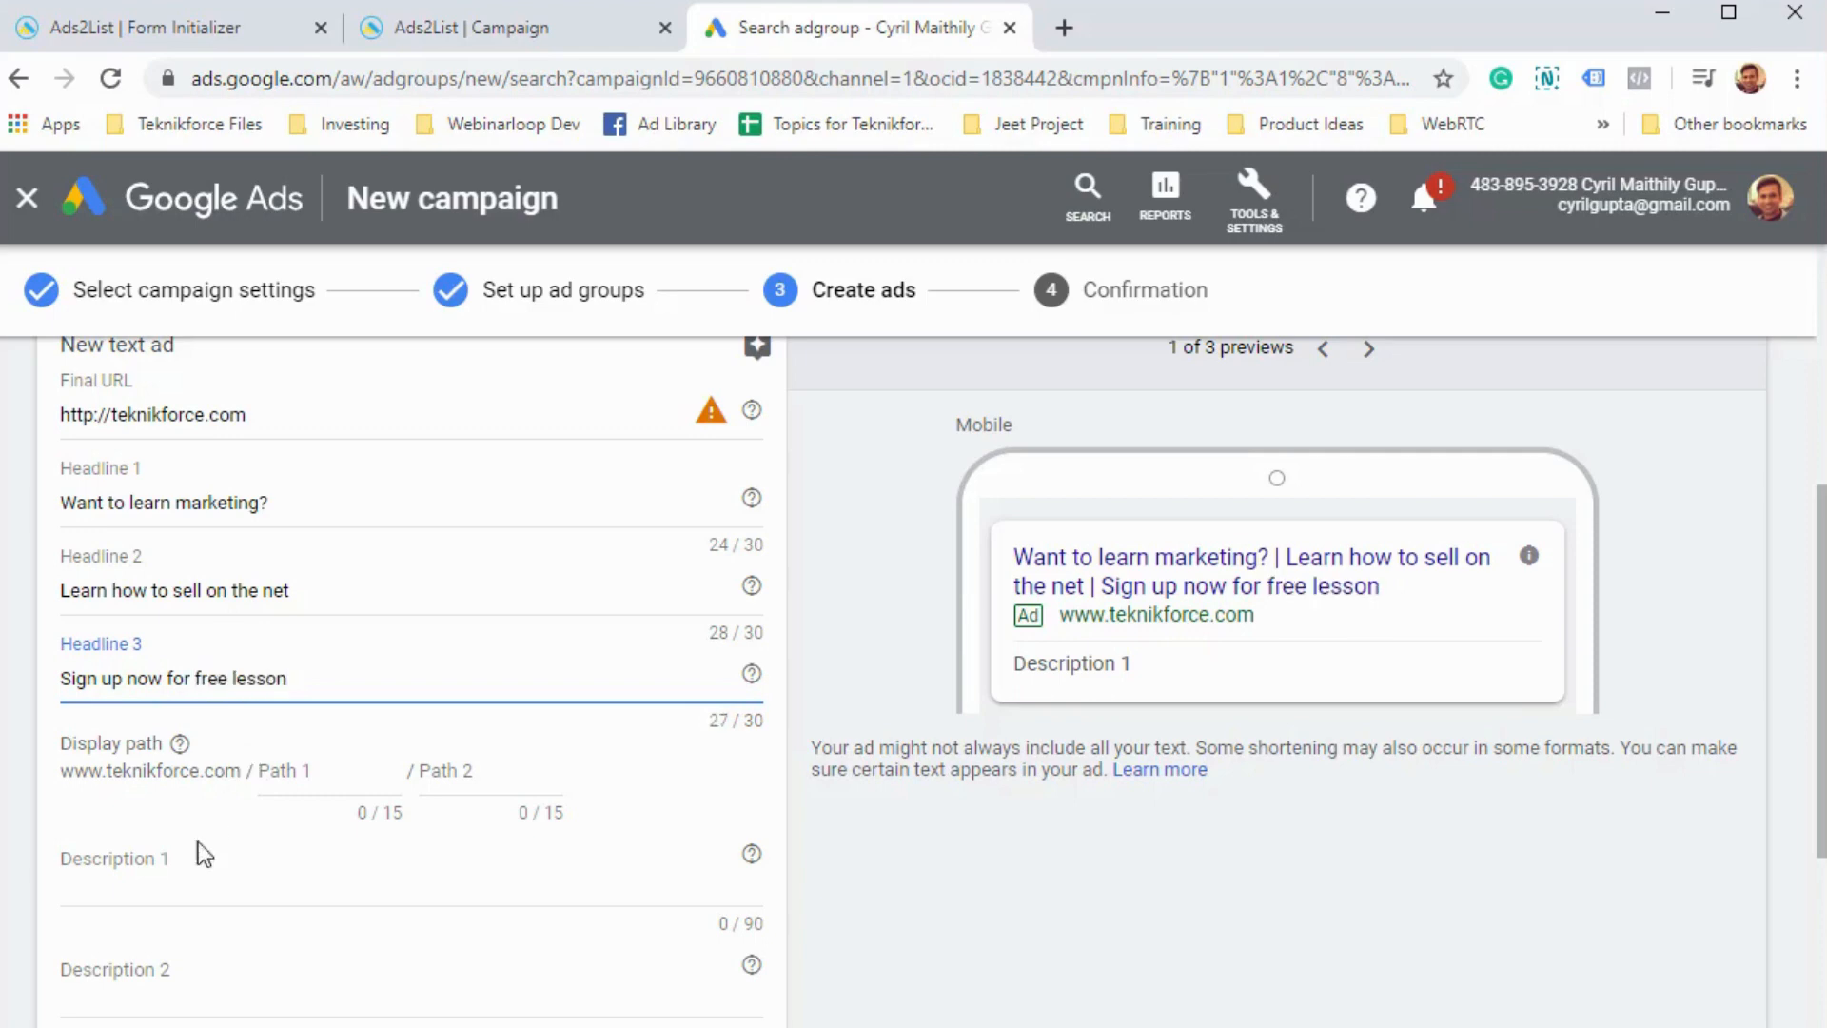
# - Enter "Learn internet marketing from the real experts" as Description 1 of the text ad
pyautogui.scroll(-2, 198, 841)
pyautogui.click(209, 695)
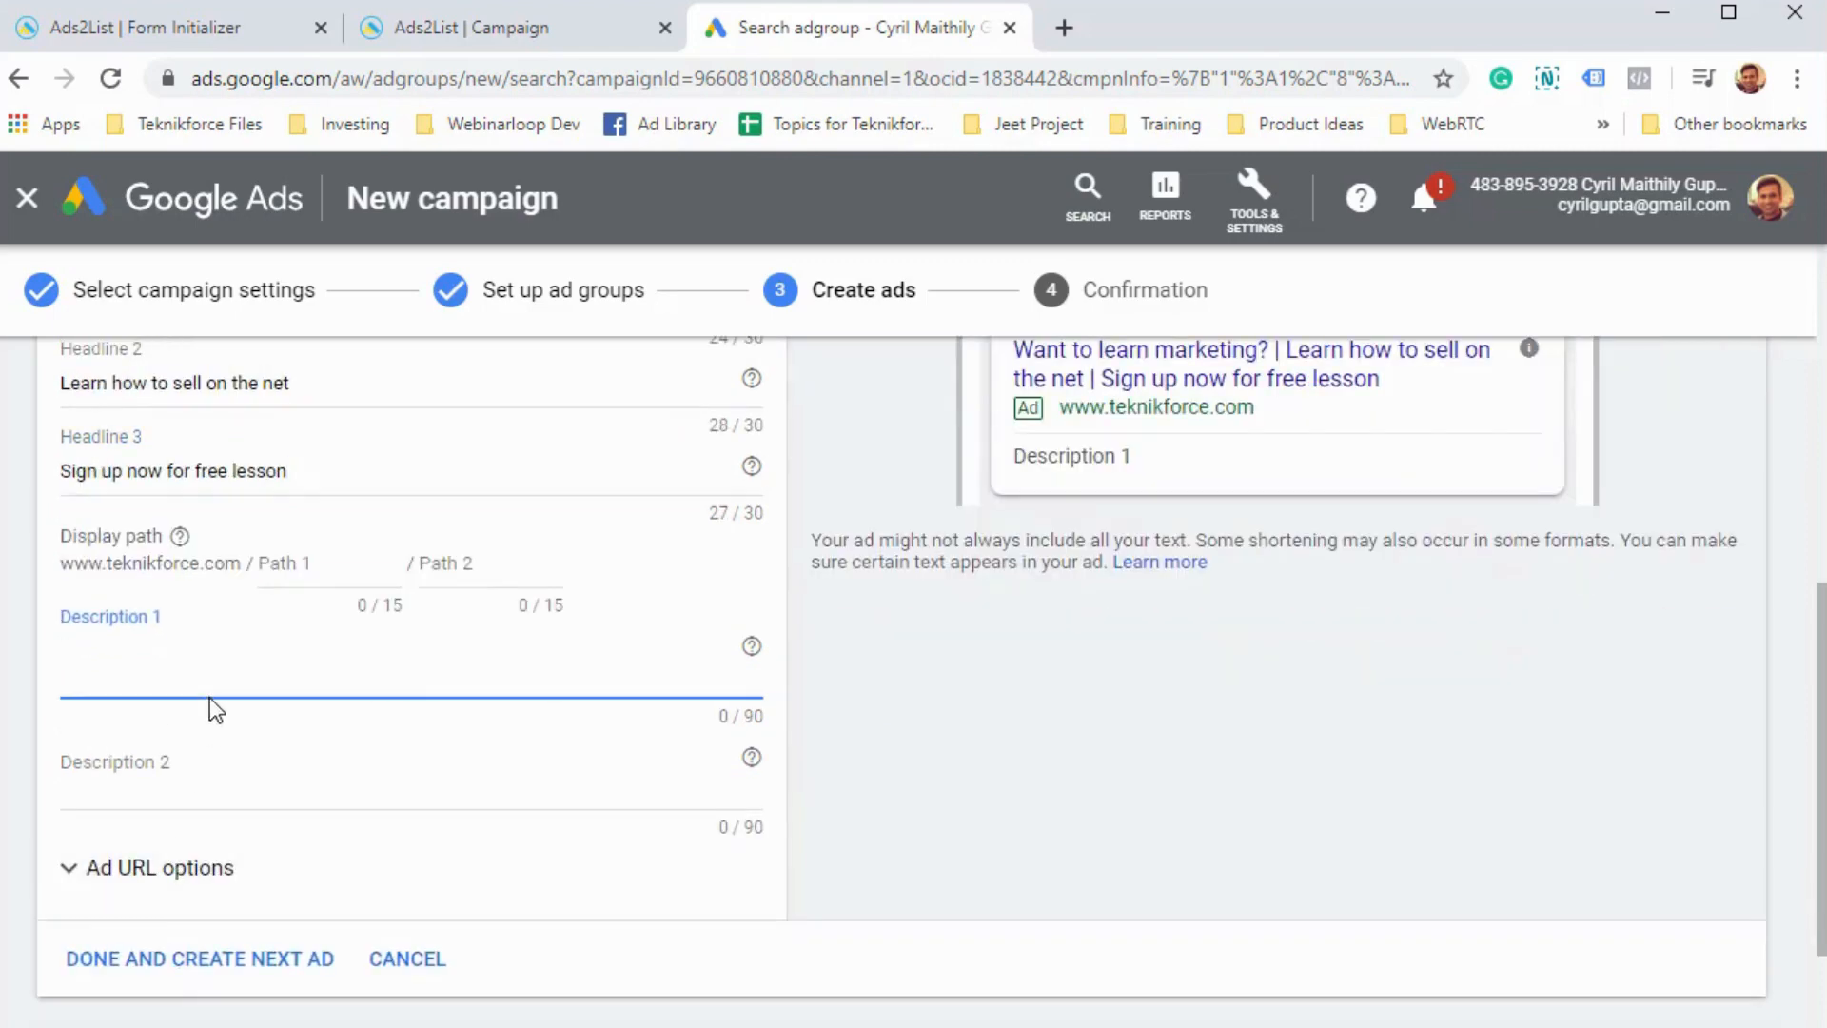
pyautogui.write('Learn inter')
pyautogui.press('BackSpace')
pyautogui.press('BackSpace')
pyautogui.press('BackSpace')
pyautogui.press('BackSpace')
pyautogui.press('BackSpace')
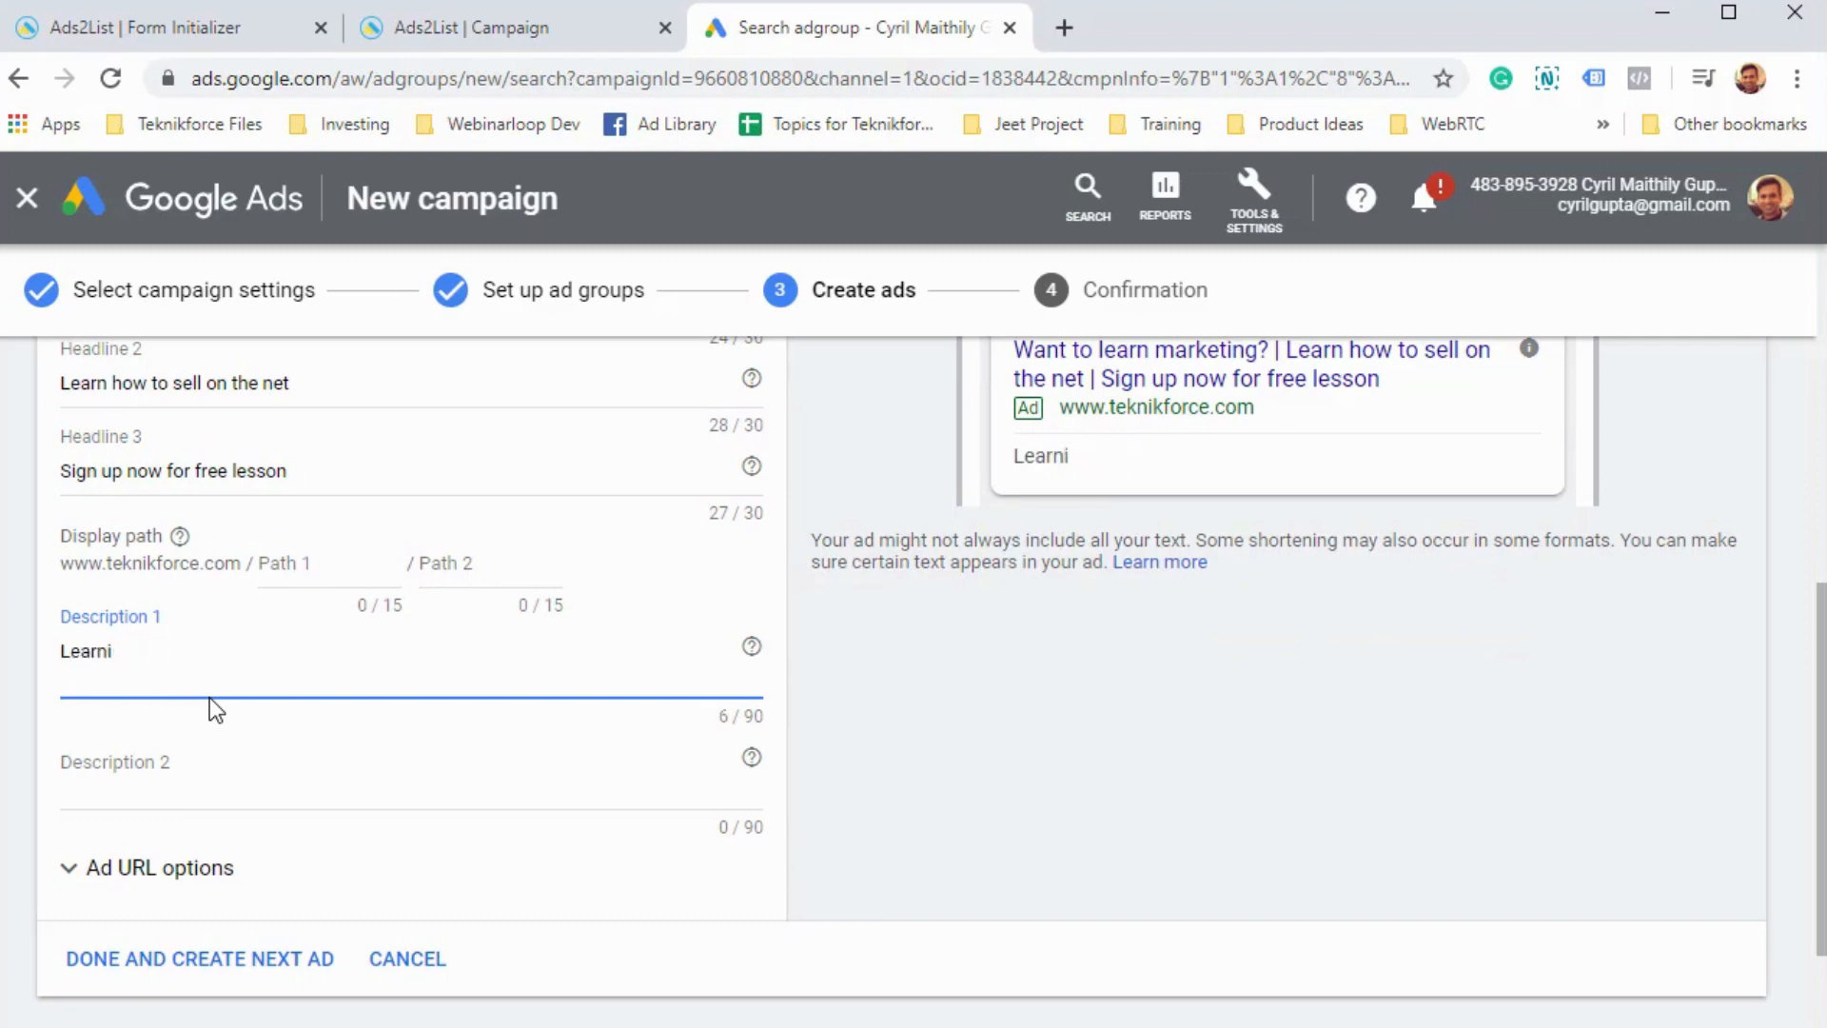
pyautogui.write('internet marketing from the erel')
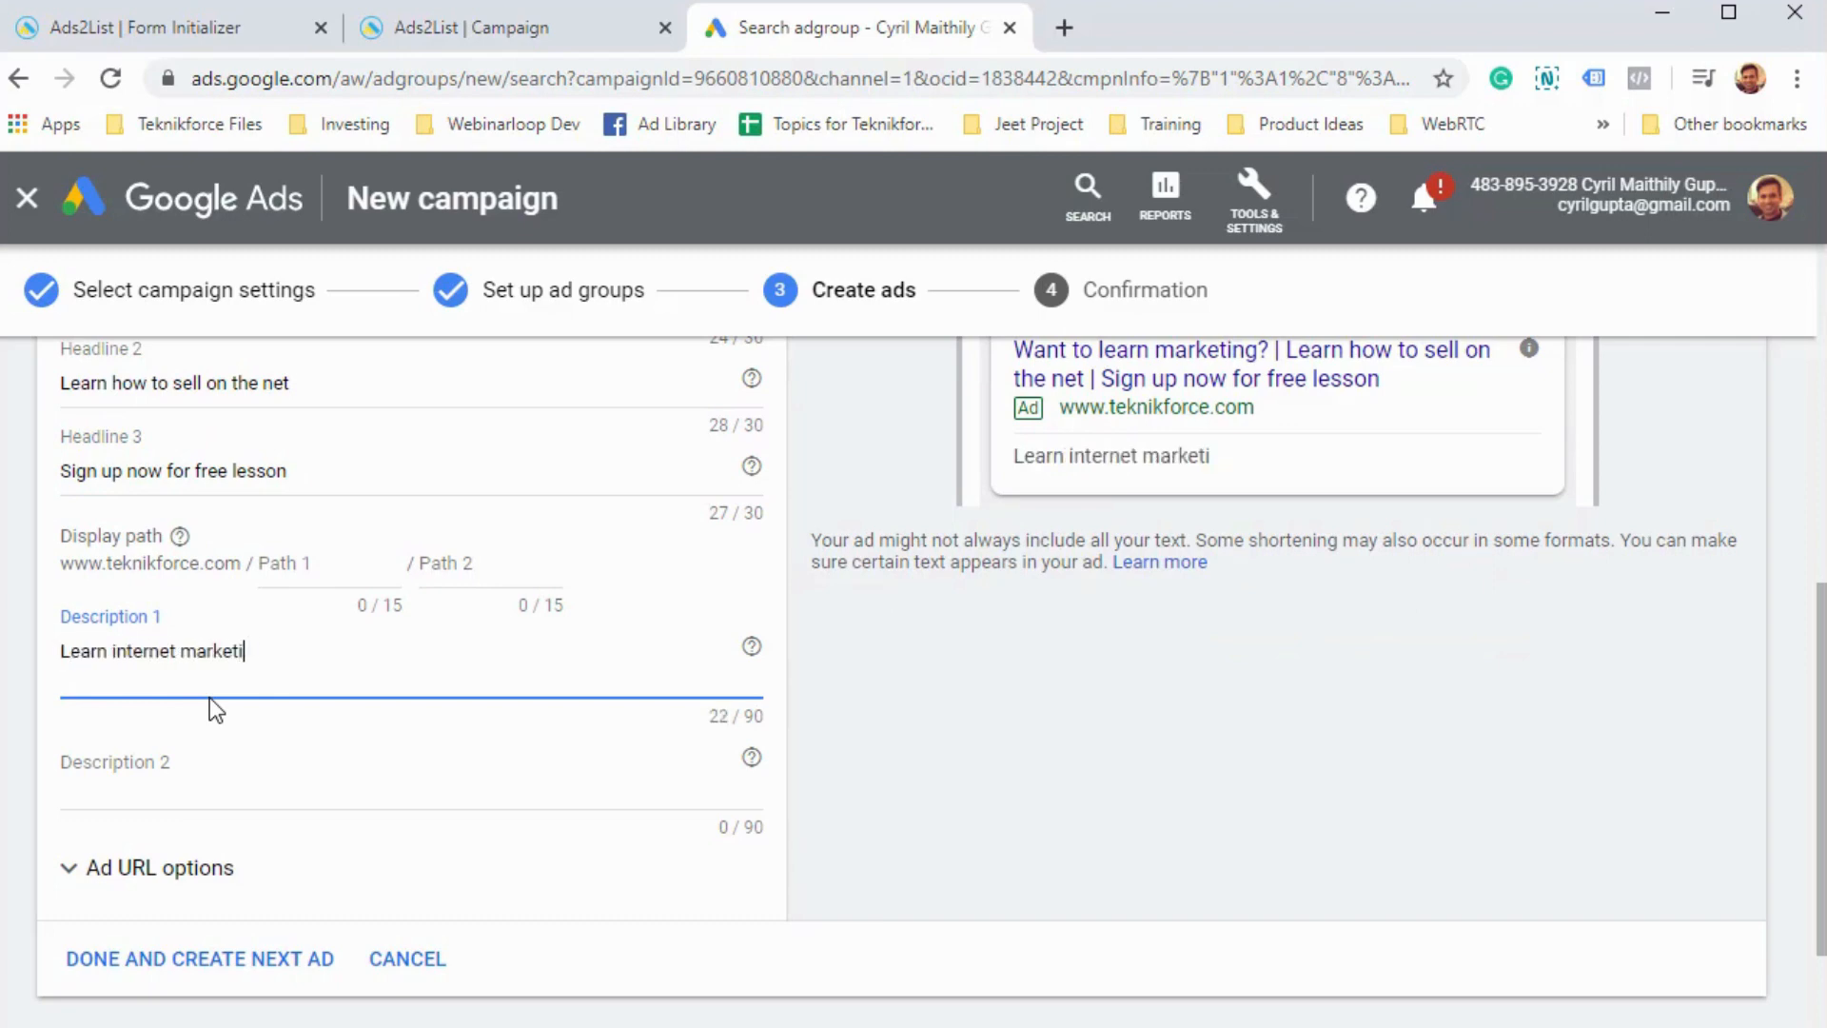
pyautogui.press('BackSpace')
pyautogui.press('BackSpace')
pyautogui.press('BackSpace')
pyautogui.press('BackSpace')
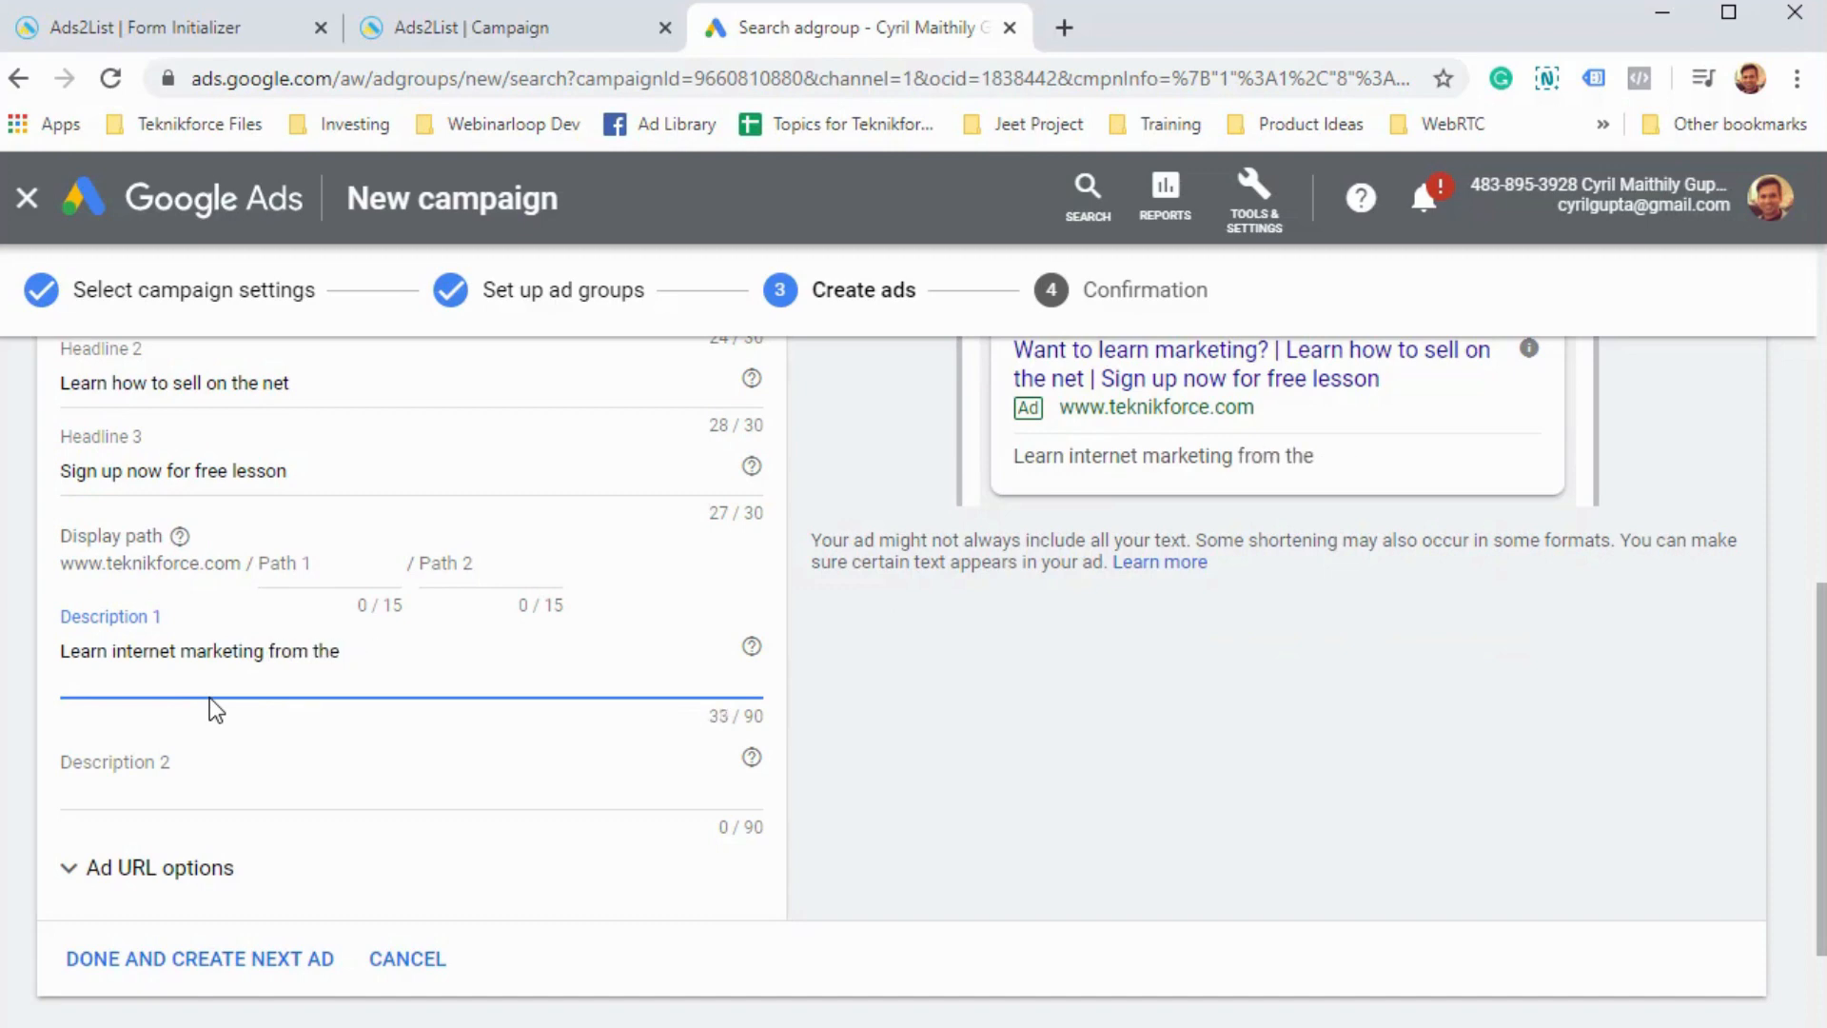
pyautogui.write('real experts')
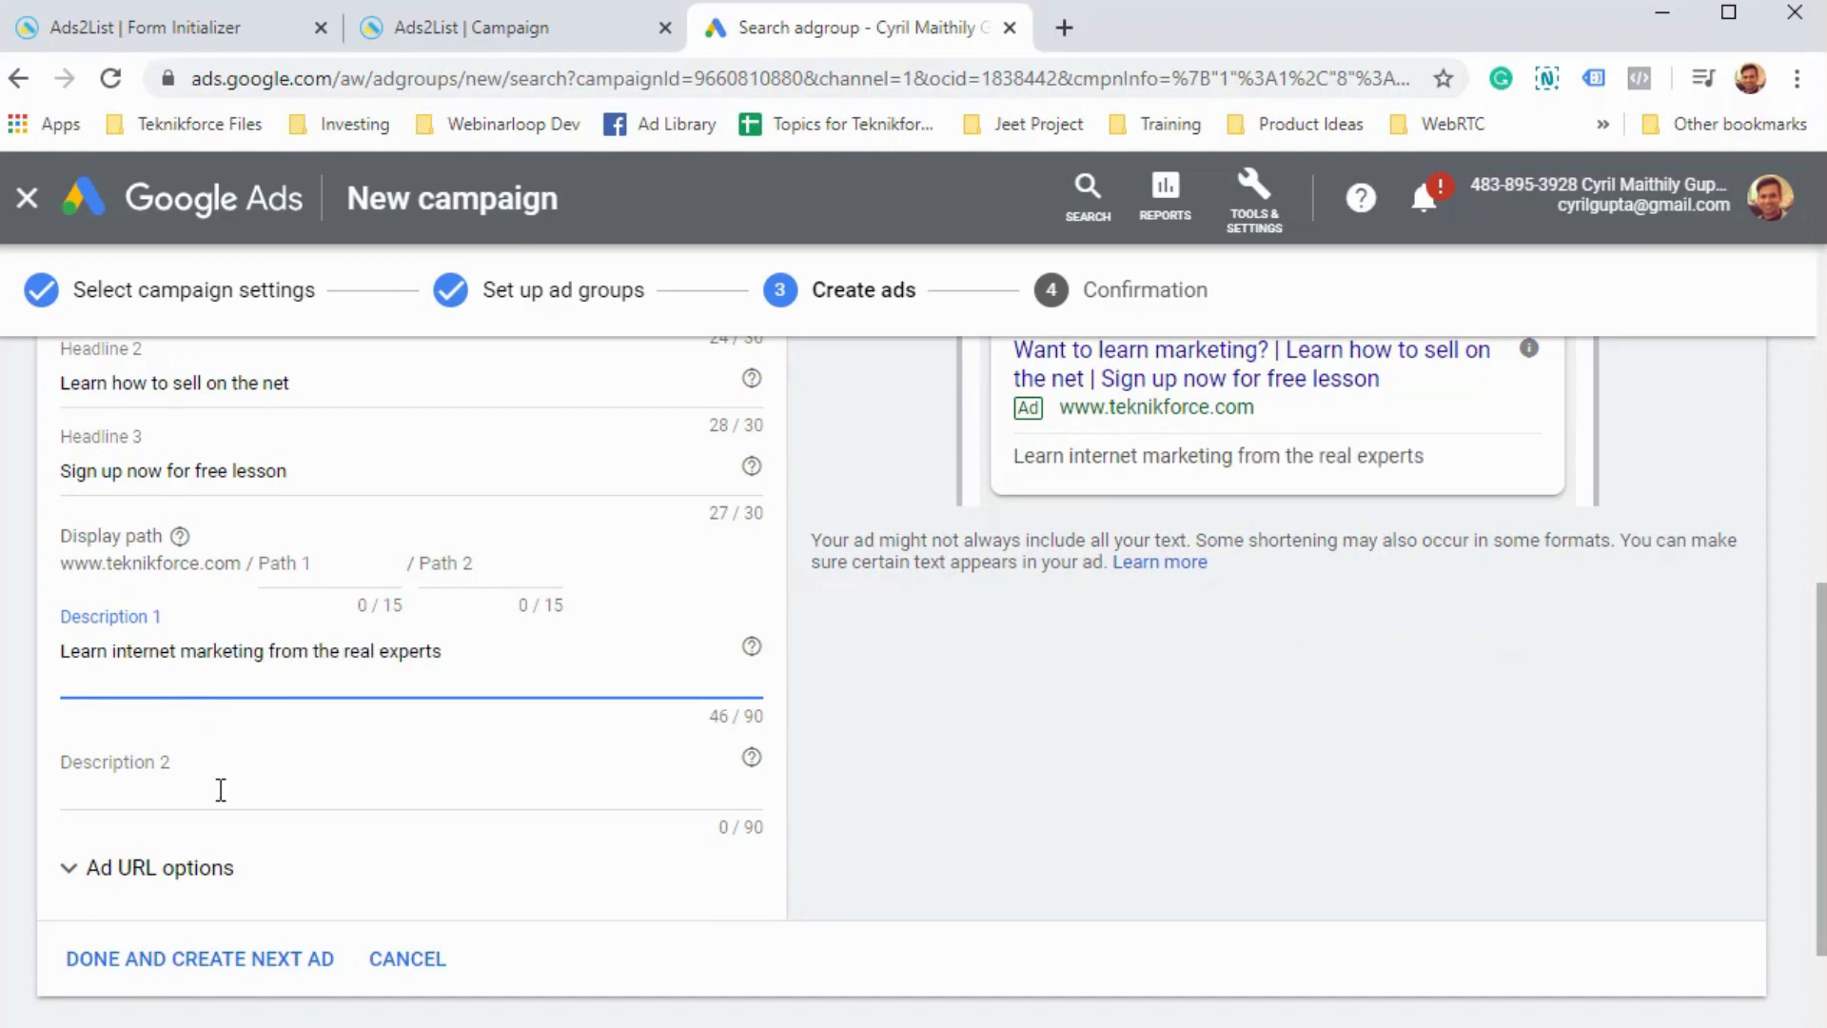
# - Enter "Sign up and get access the course instantly" as Description 2 of the text ad
pyautogui.click(220, 790)
pyautogui.write('Cl')
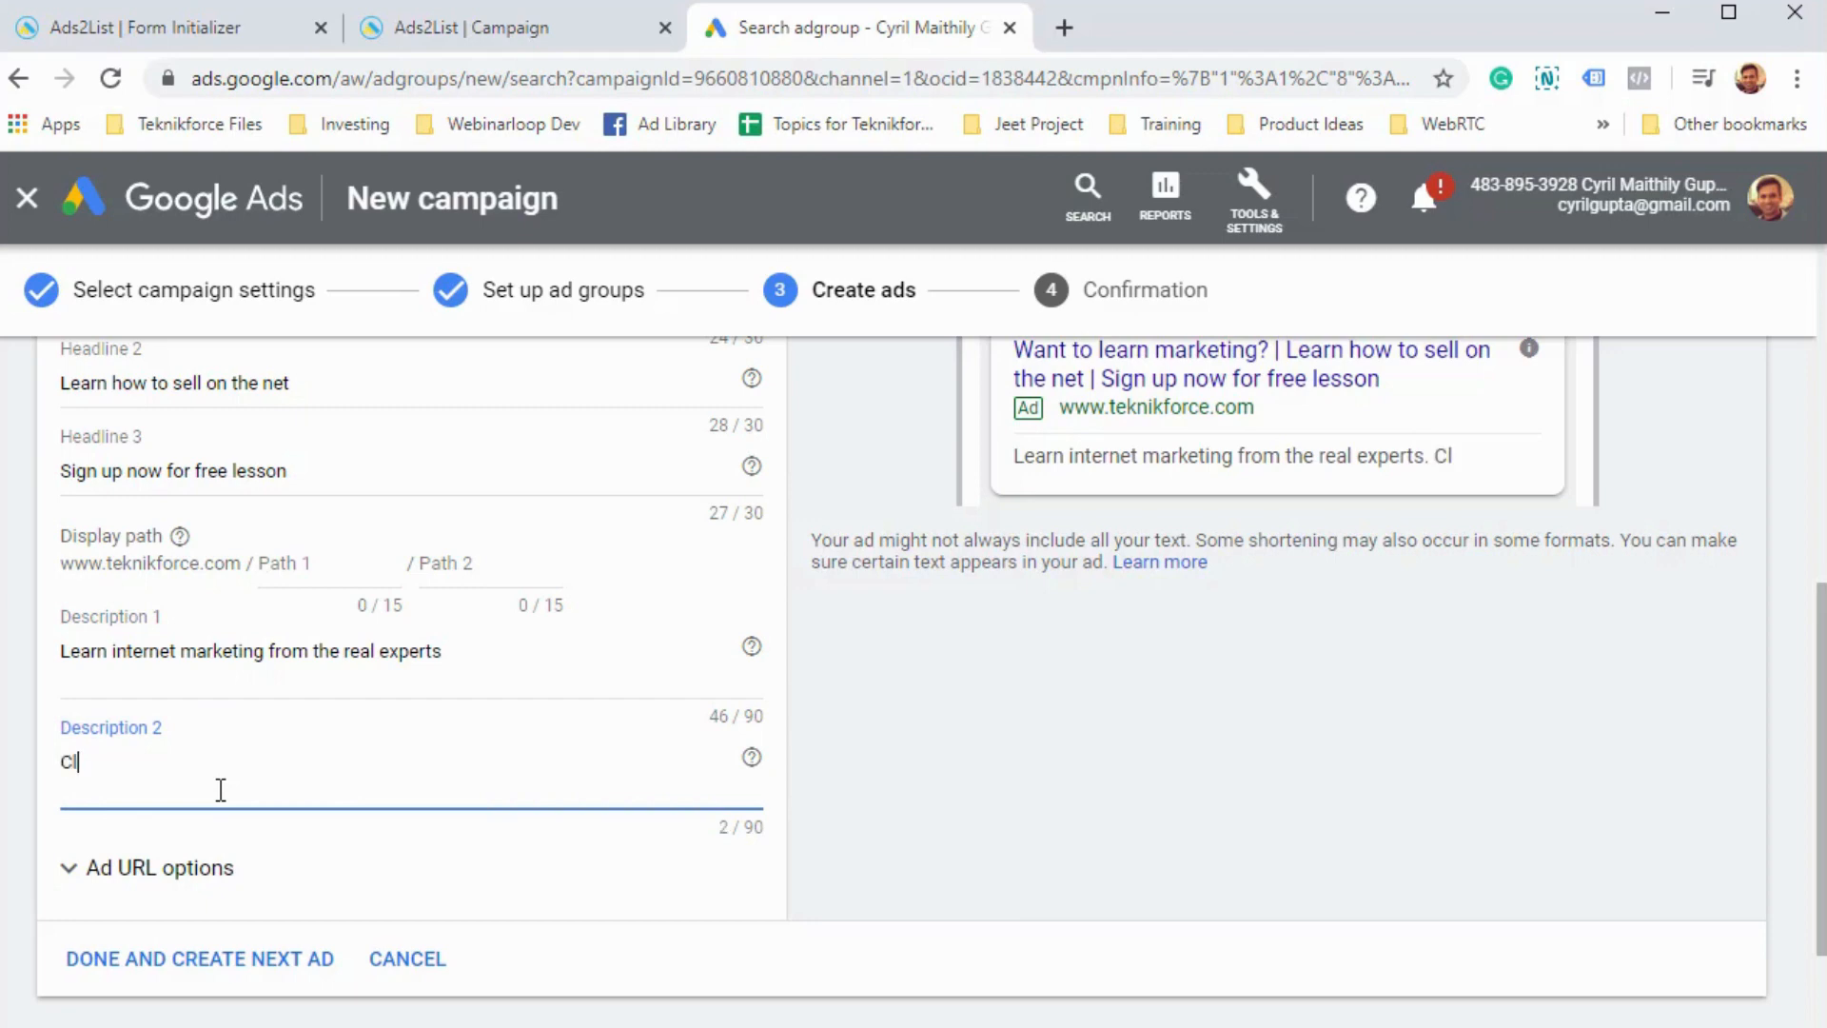
pyautogui.write('Sign up in')
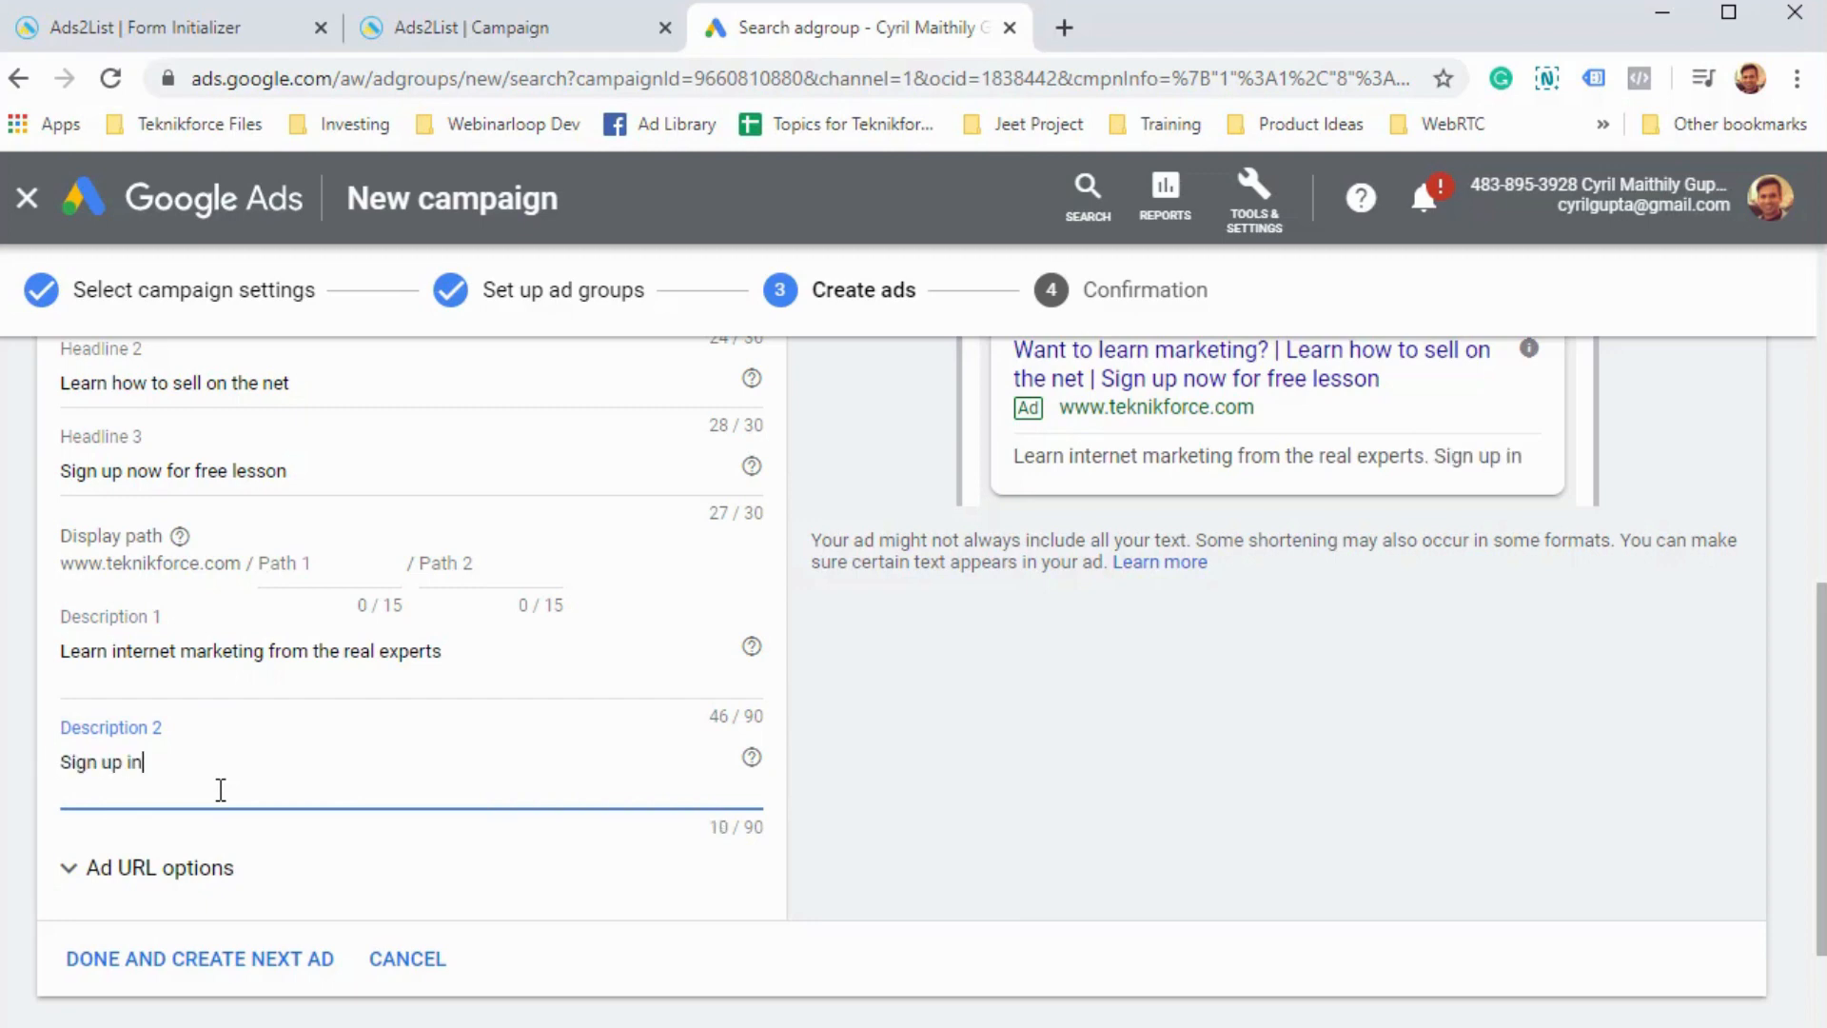
pyautogui.write('stantly an')
pyautogui.press('BackSpace')
pyautogui.press('BackSpace')
pyautogui.press('BackSpace')
pyautogui.press('BackSpace')
pyautogui.press('BackSpace')
pyautogui.press('BackSpace')
pyautogui.press('BackSpace')
pyautogui.press('BackSpace')
pyautogui.press('BackSpace')
pyautogui.press('BackSpace')
pyautogui.press('BackSpace')
pyautogui.press('BackSpace')
pyautogui.press('BackSpace')
pyautogui.write('and get access the ')
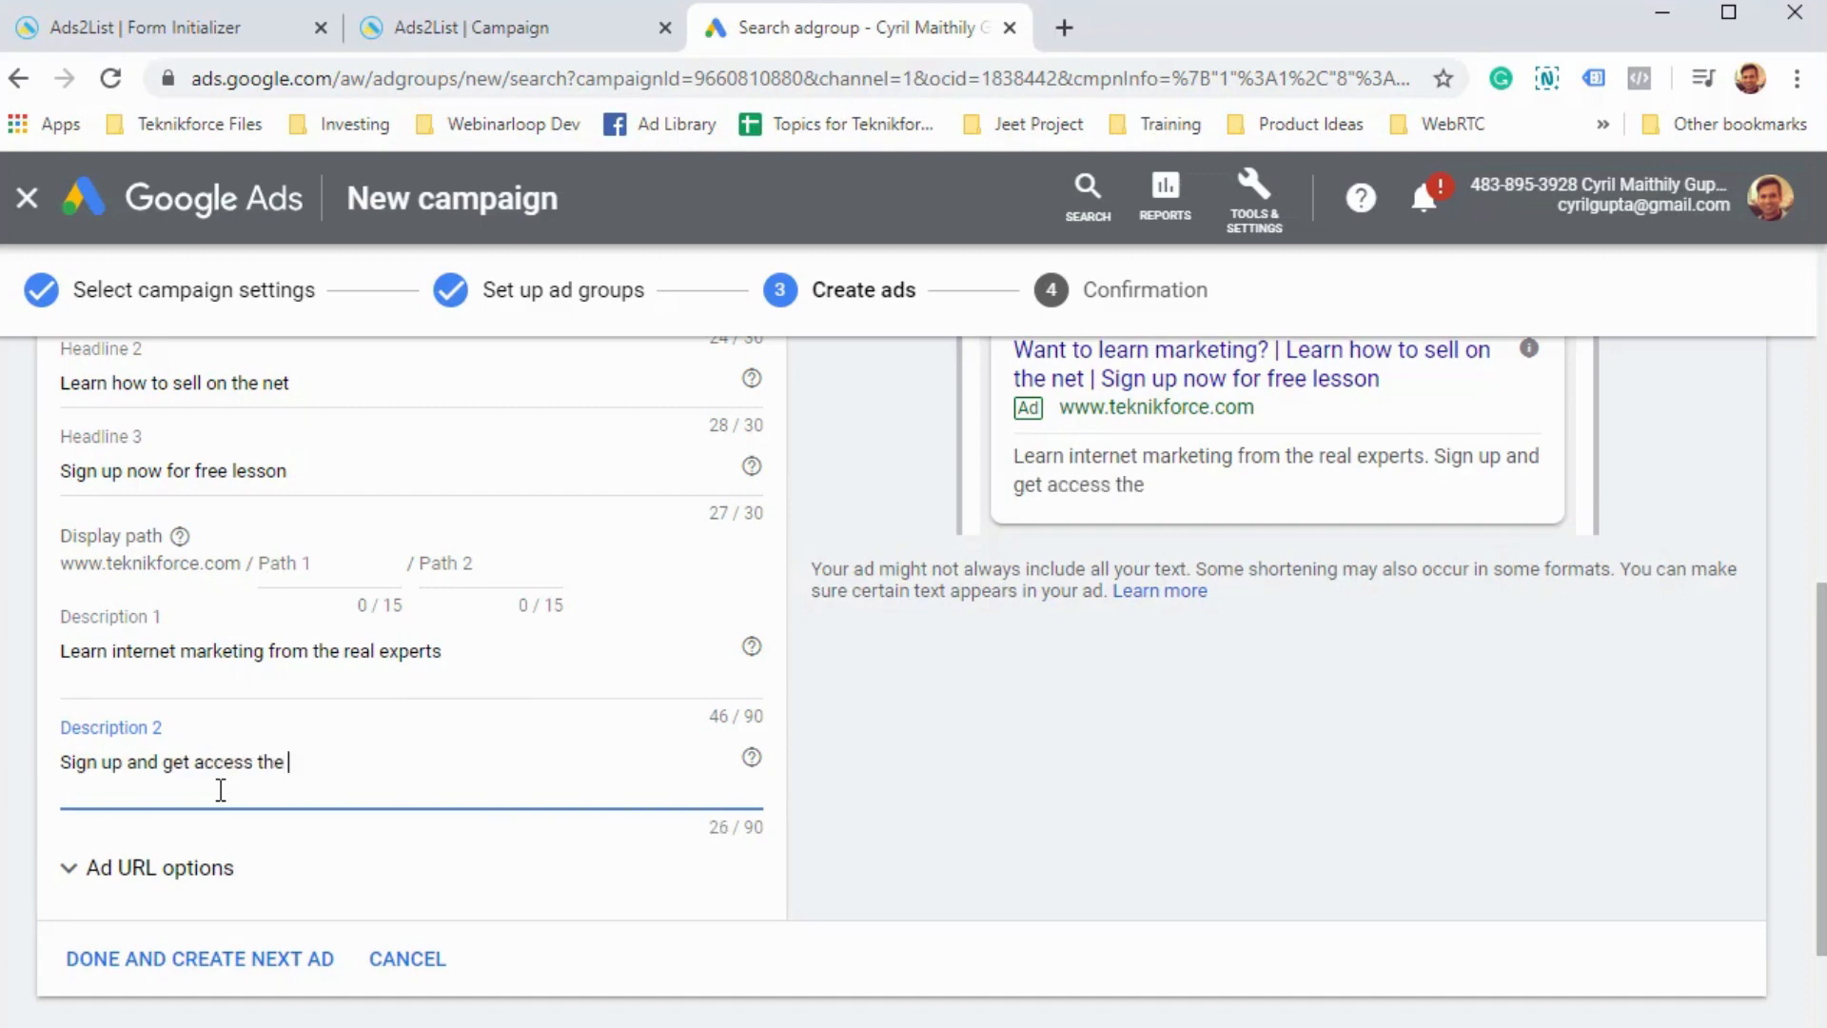
pyautogui.write('course instnat')
pyautogui.press('BackSpace')
pyautogui.press('BackSpace')
pyautogui.press('BackSpace')
pyautogui.press('BackSpace')
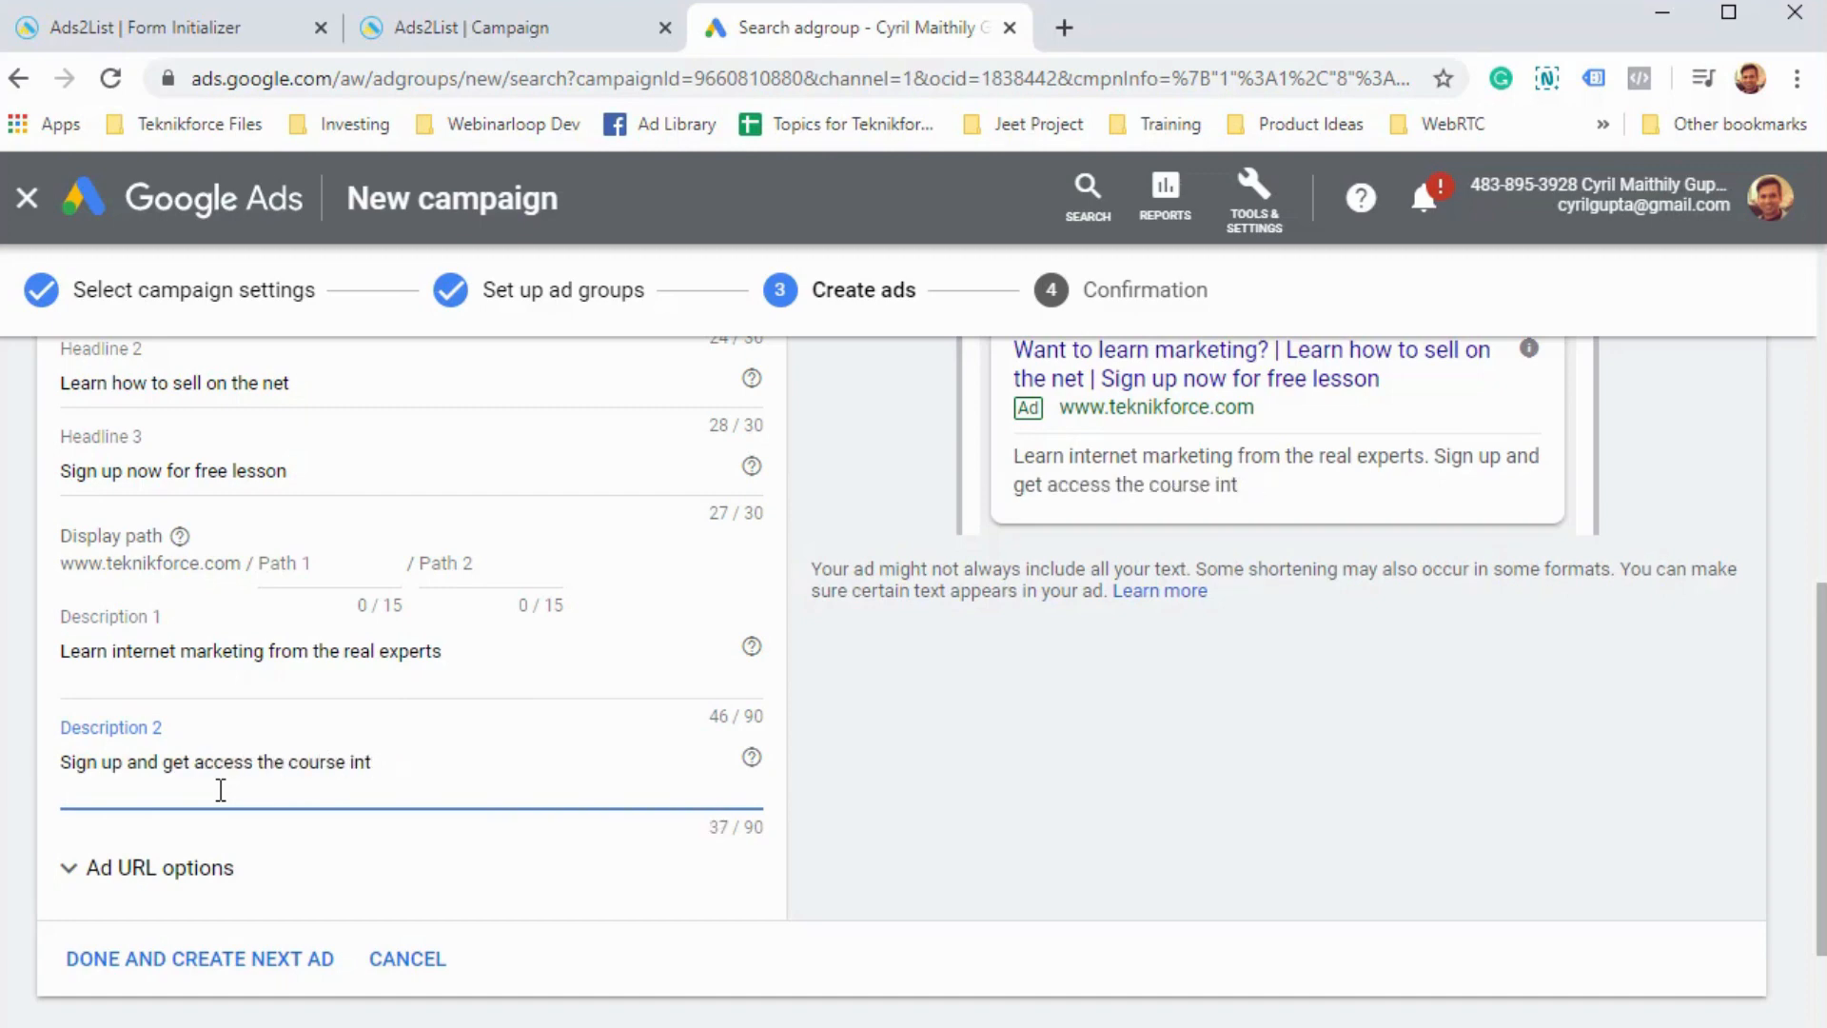
pyautogui.write('stnat')
pyautogui.press('BackSpace')
pyautogui.press('BackSpace')
pyautogui.press('BackSpace')
pyautogui.write('antly')
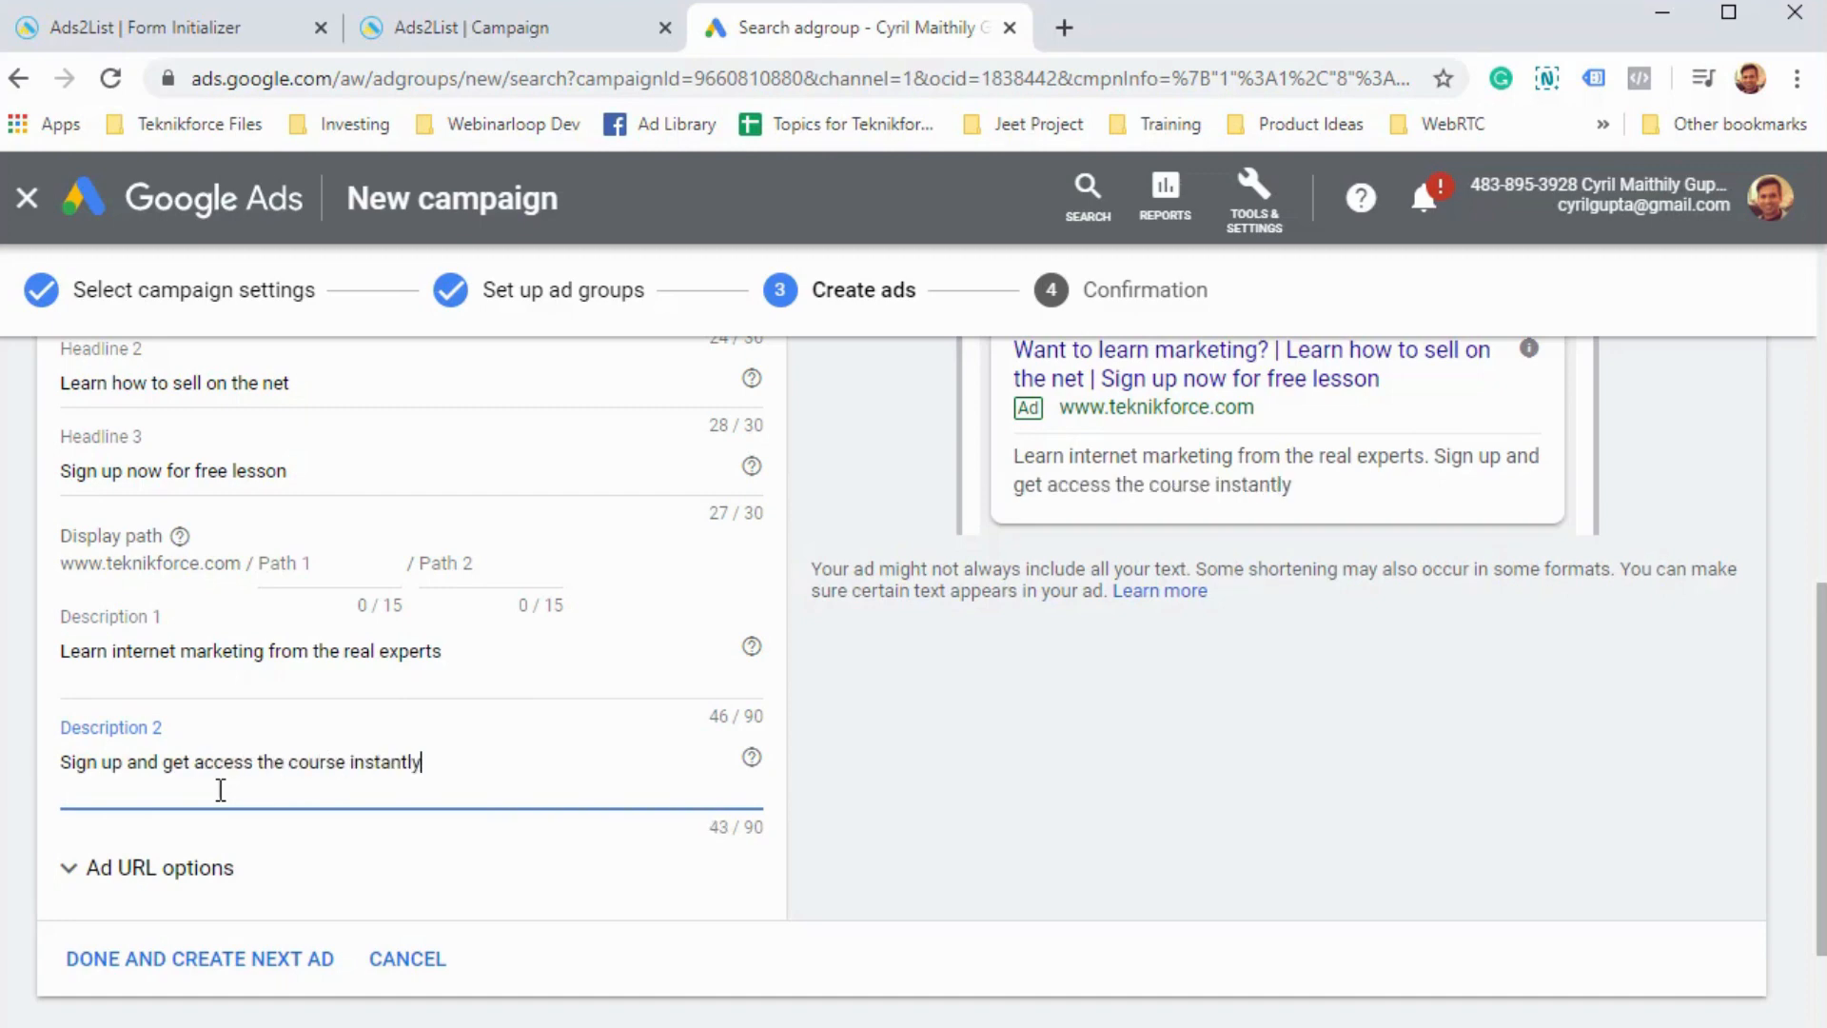
# - Save the text ad and continue through the confirmation to the finished campaign
pyautogui.scroll(-2, 220, 790)
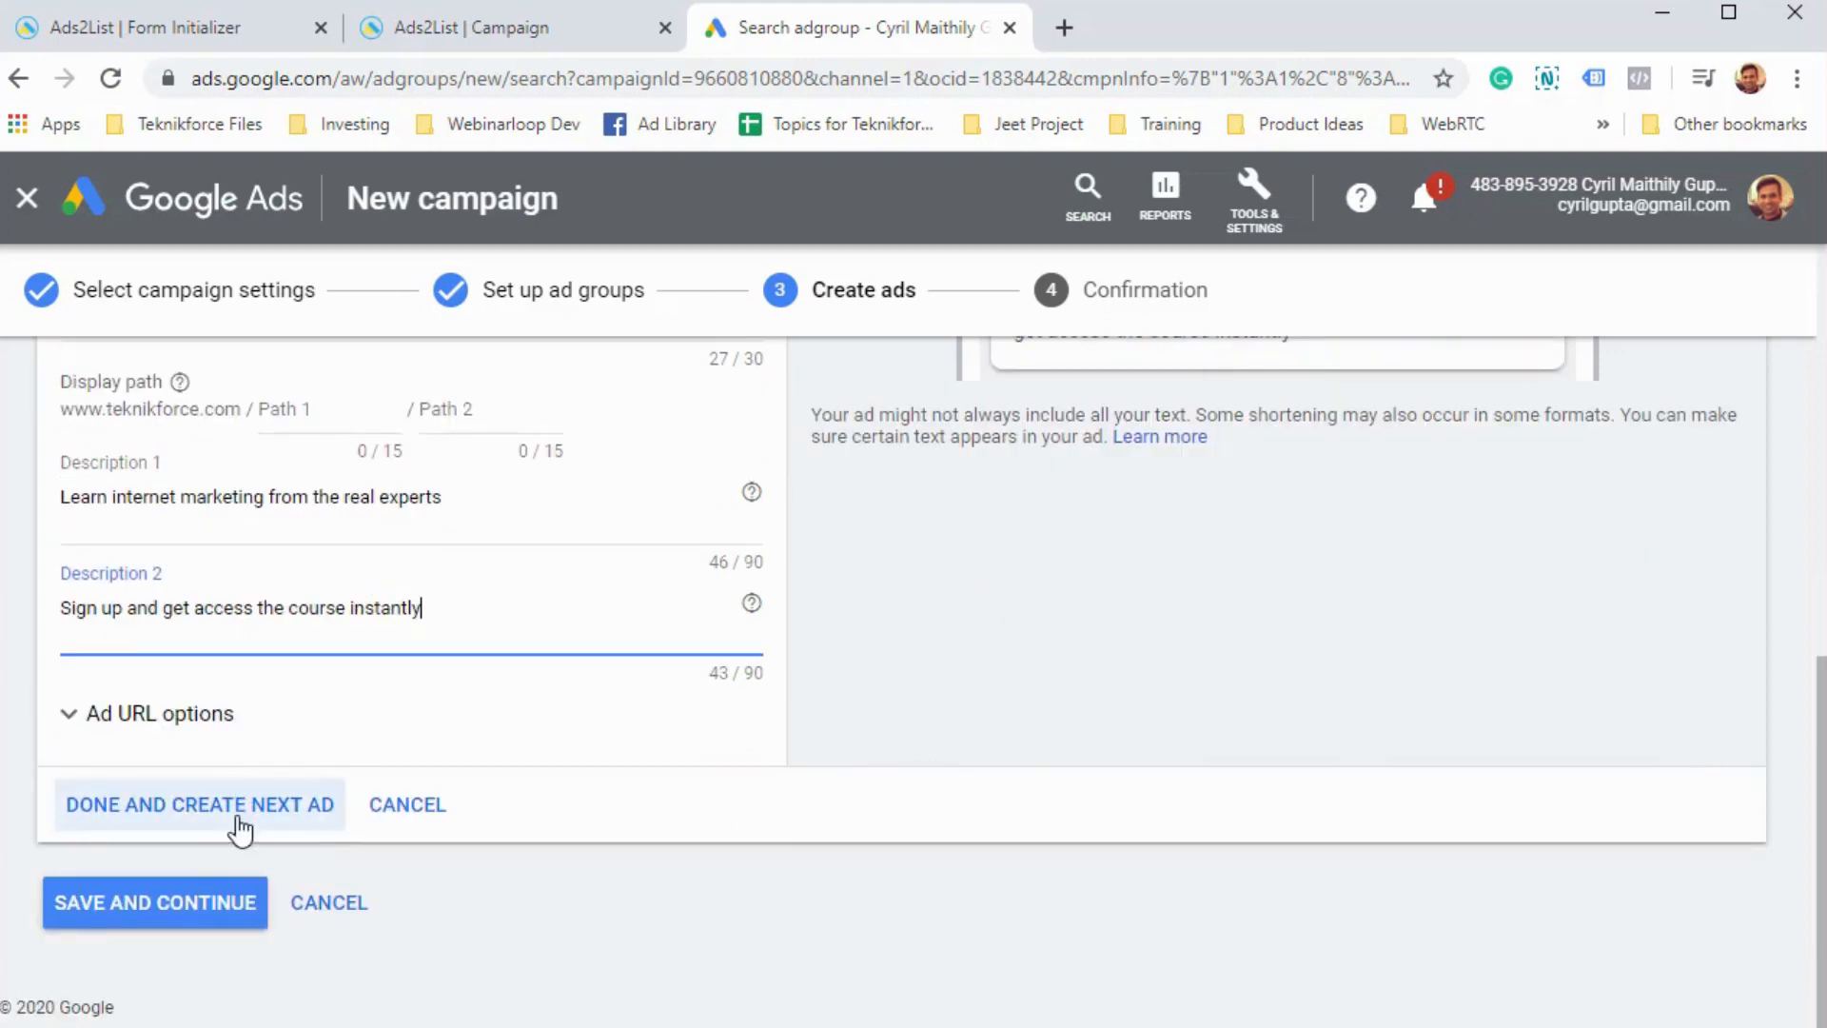
pyautogui.click(190, 913)
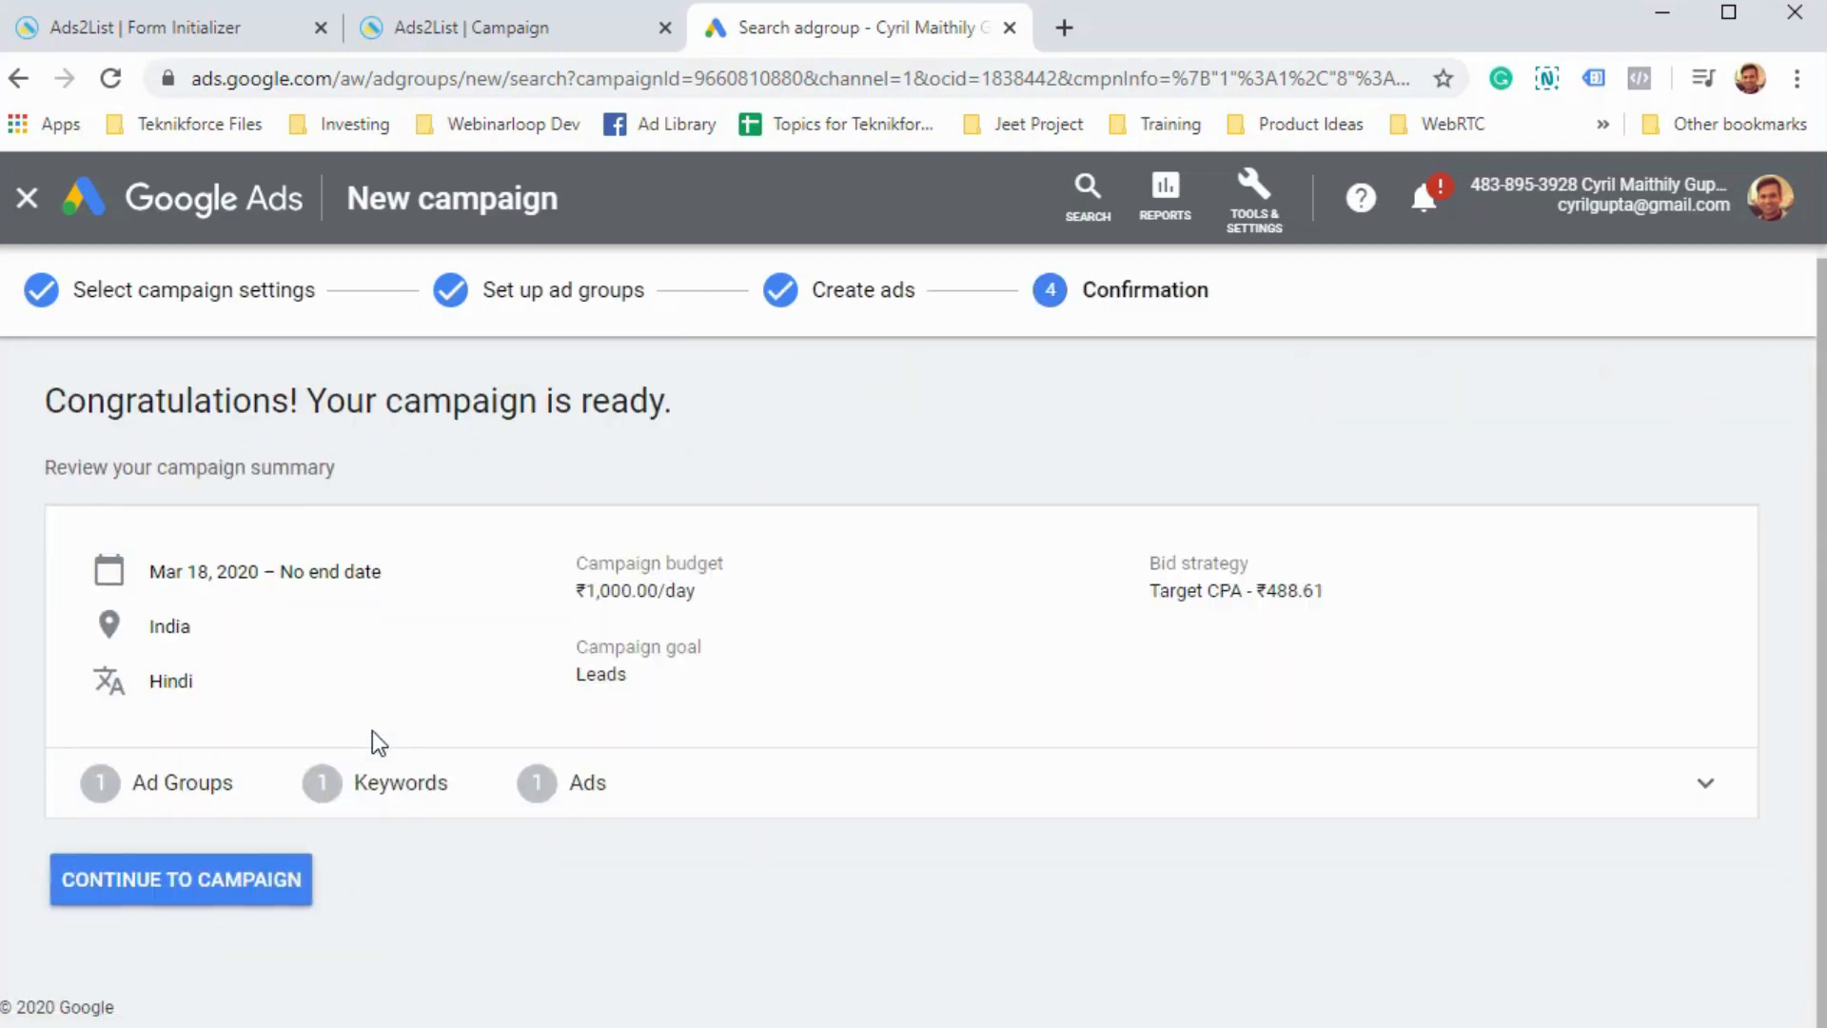
pyautogui.click(265, 877)
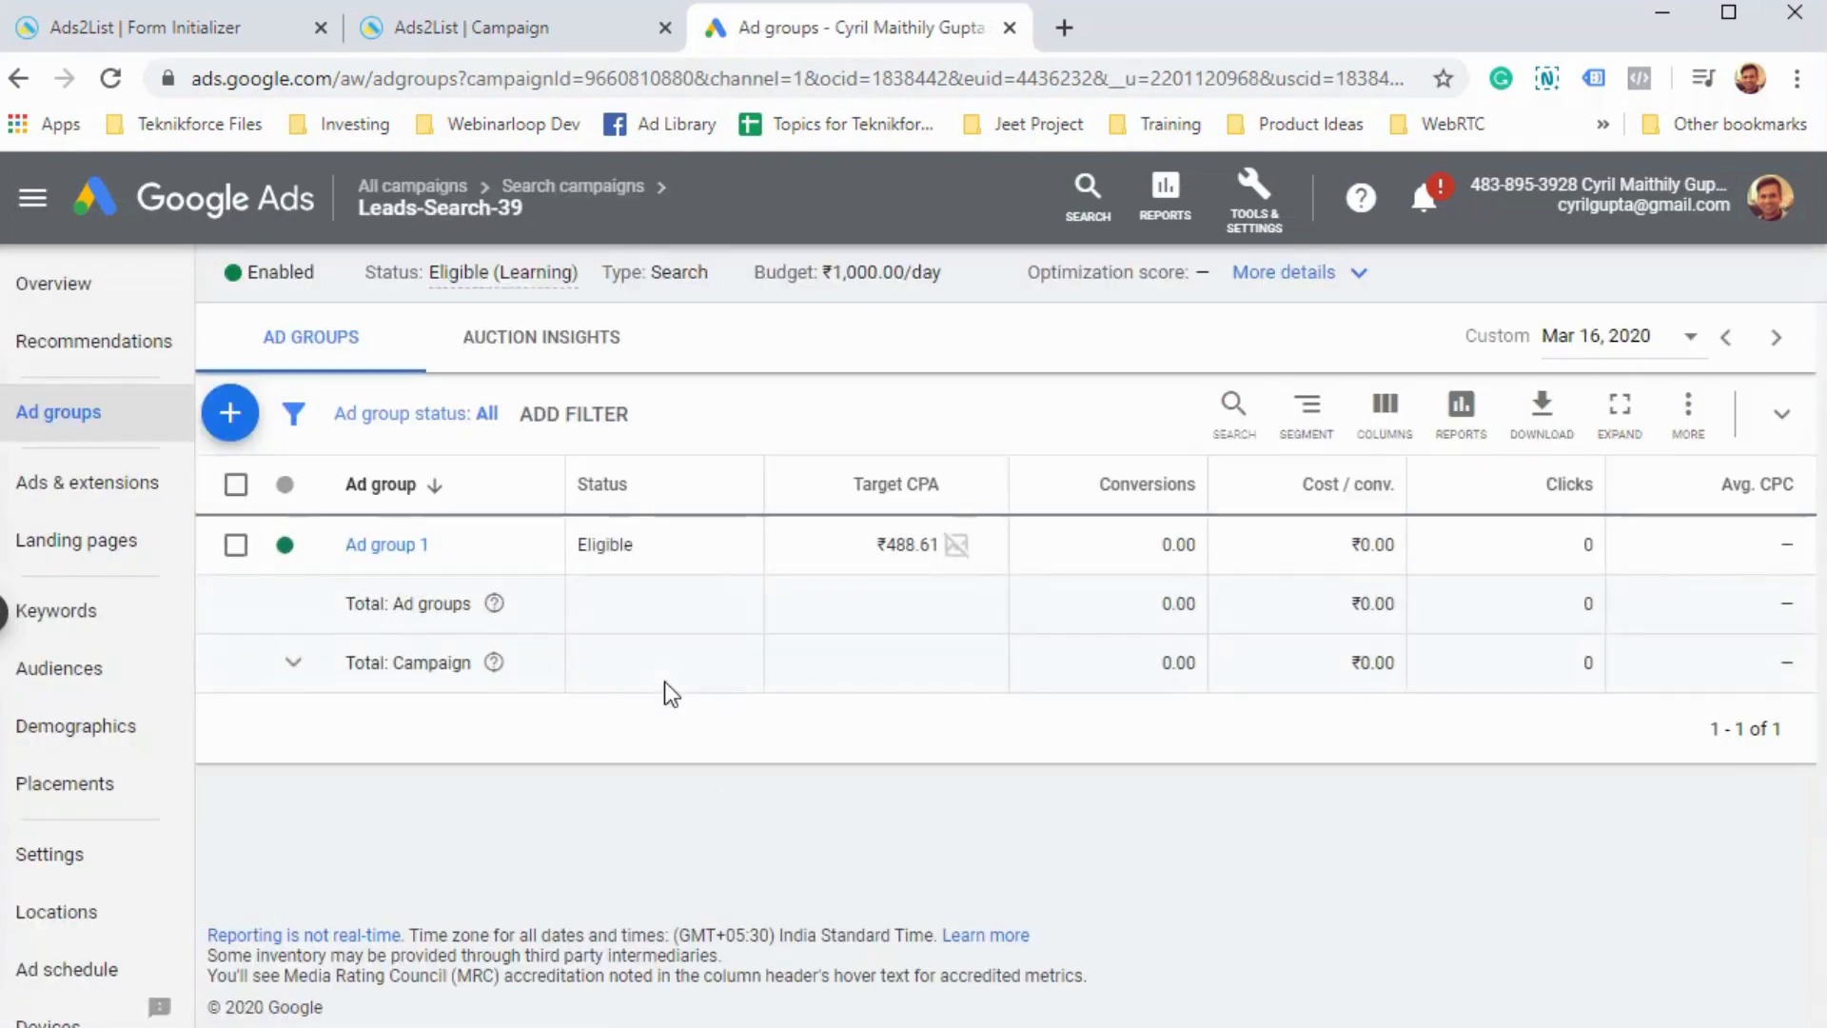
# - Open the campaign's extensions list and examine the lead form extension's row across all its columns
pyautogui.scroll(-3, 135, 869)
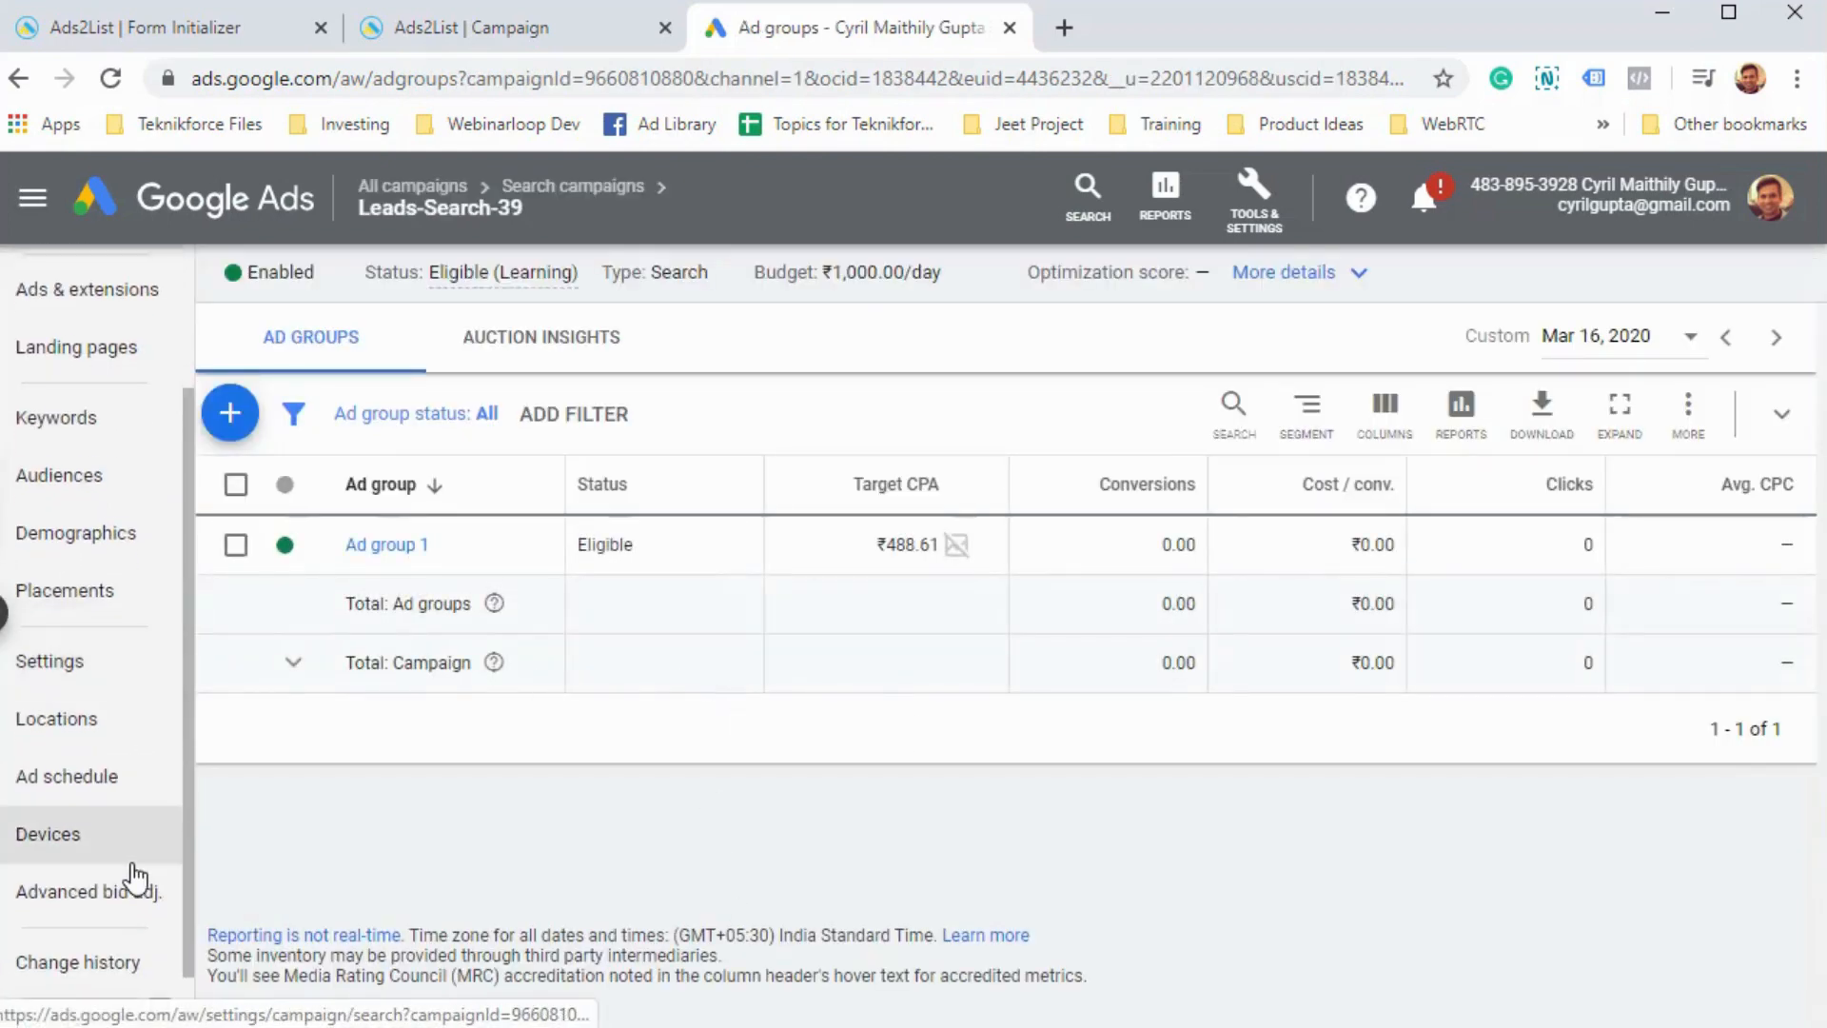
pyautogui.scroll(2, 123, 885)
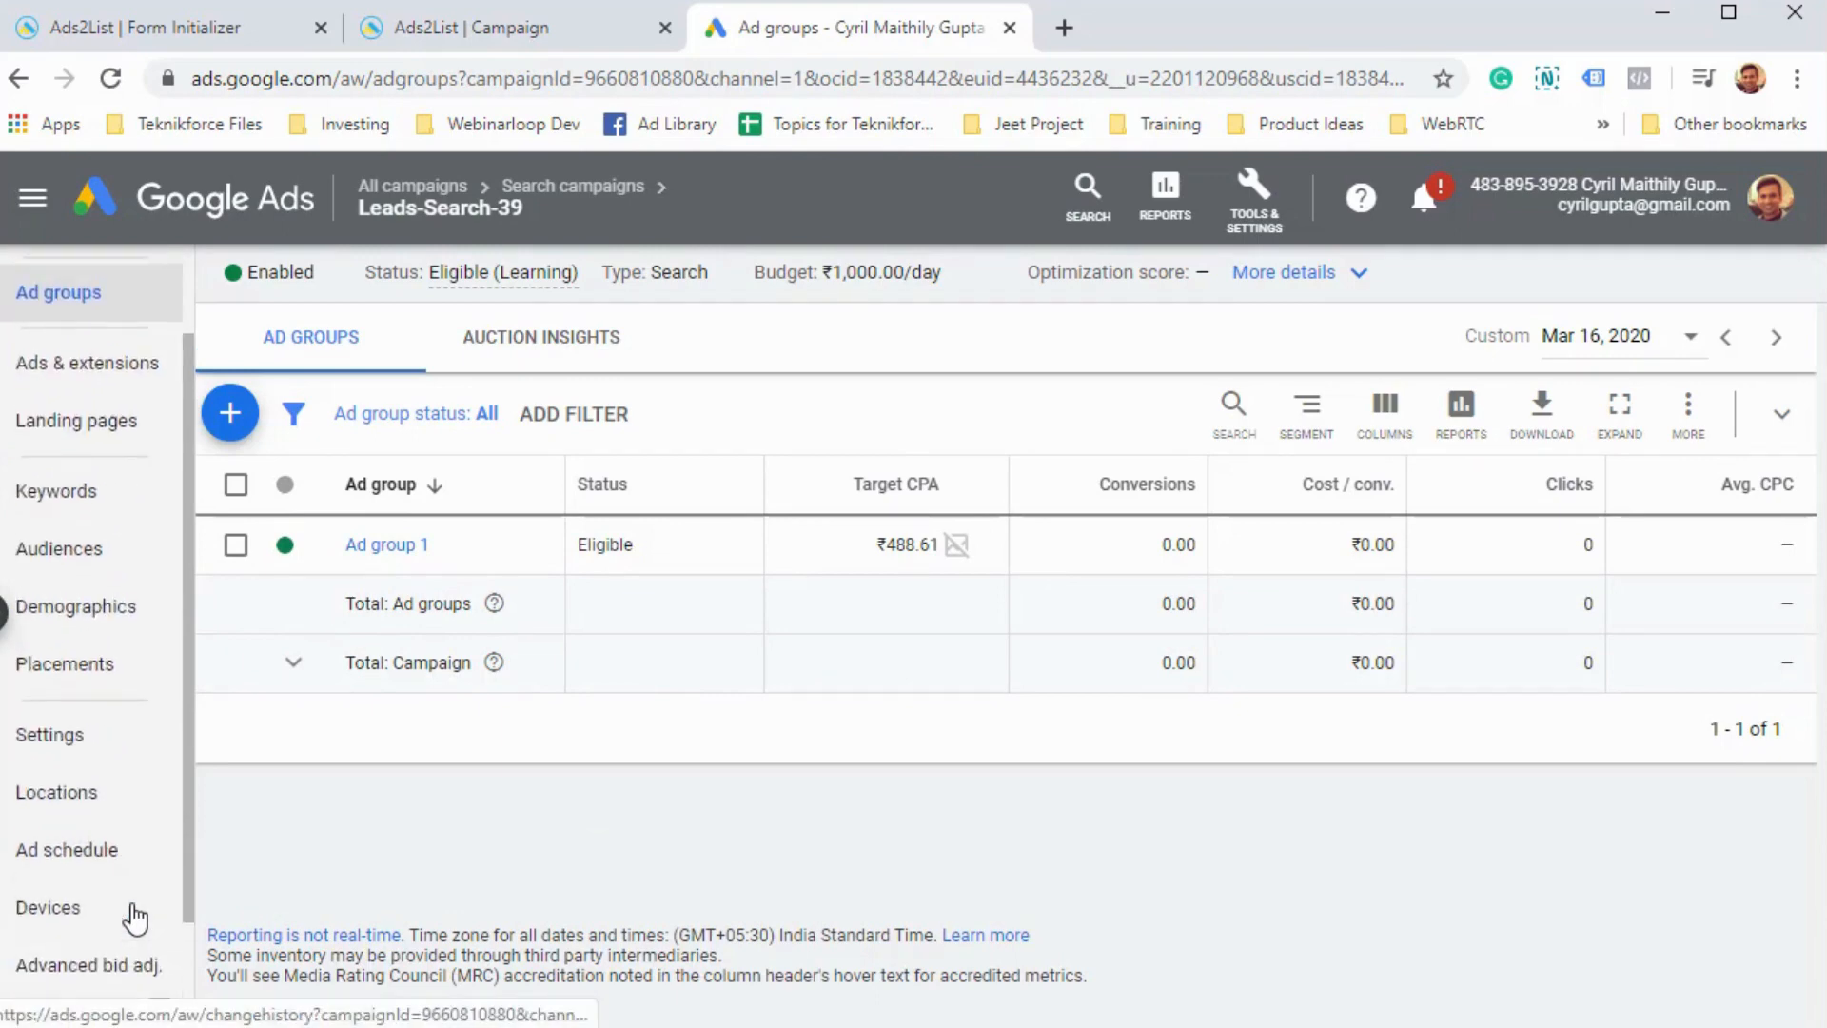
pyautogui.scroll(1, 95, 704)
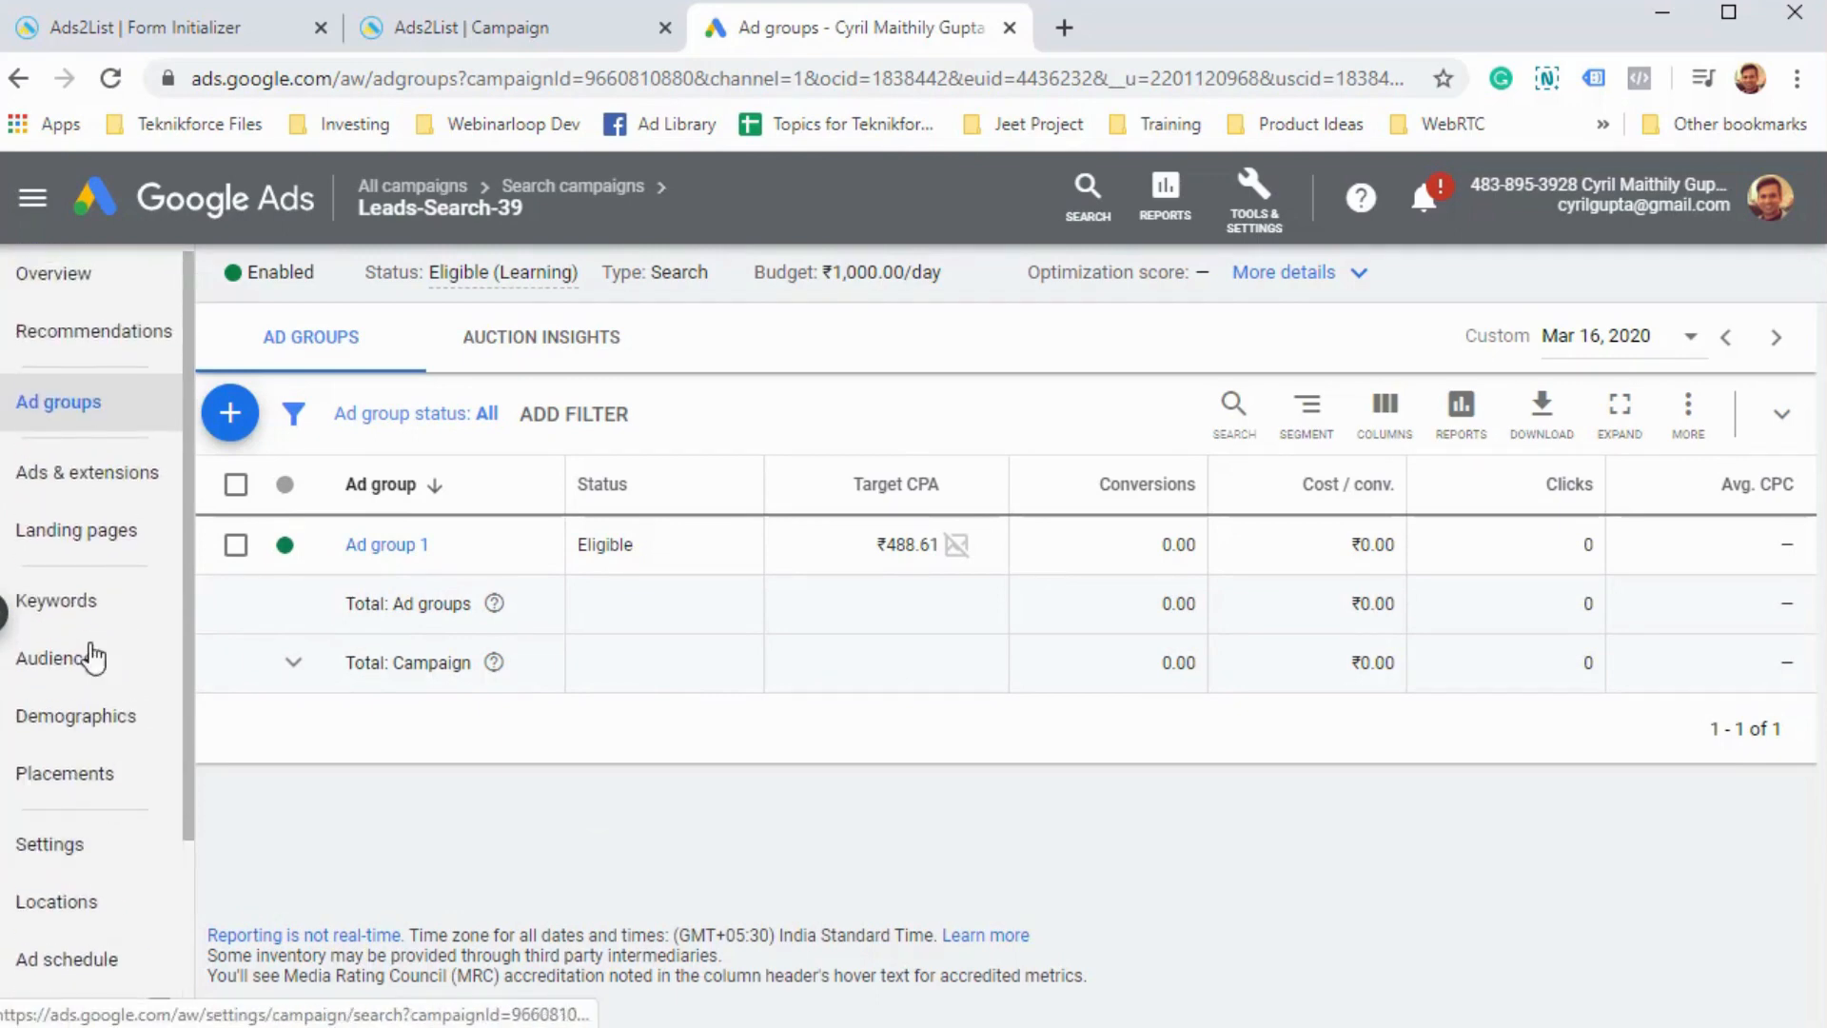
pyautogui.click(95, 476)
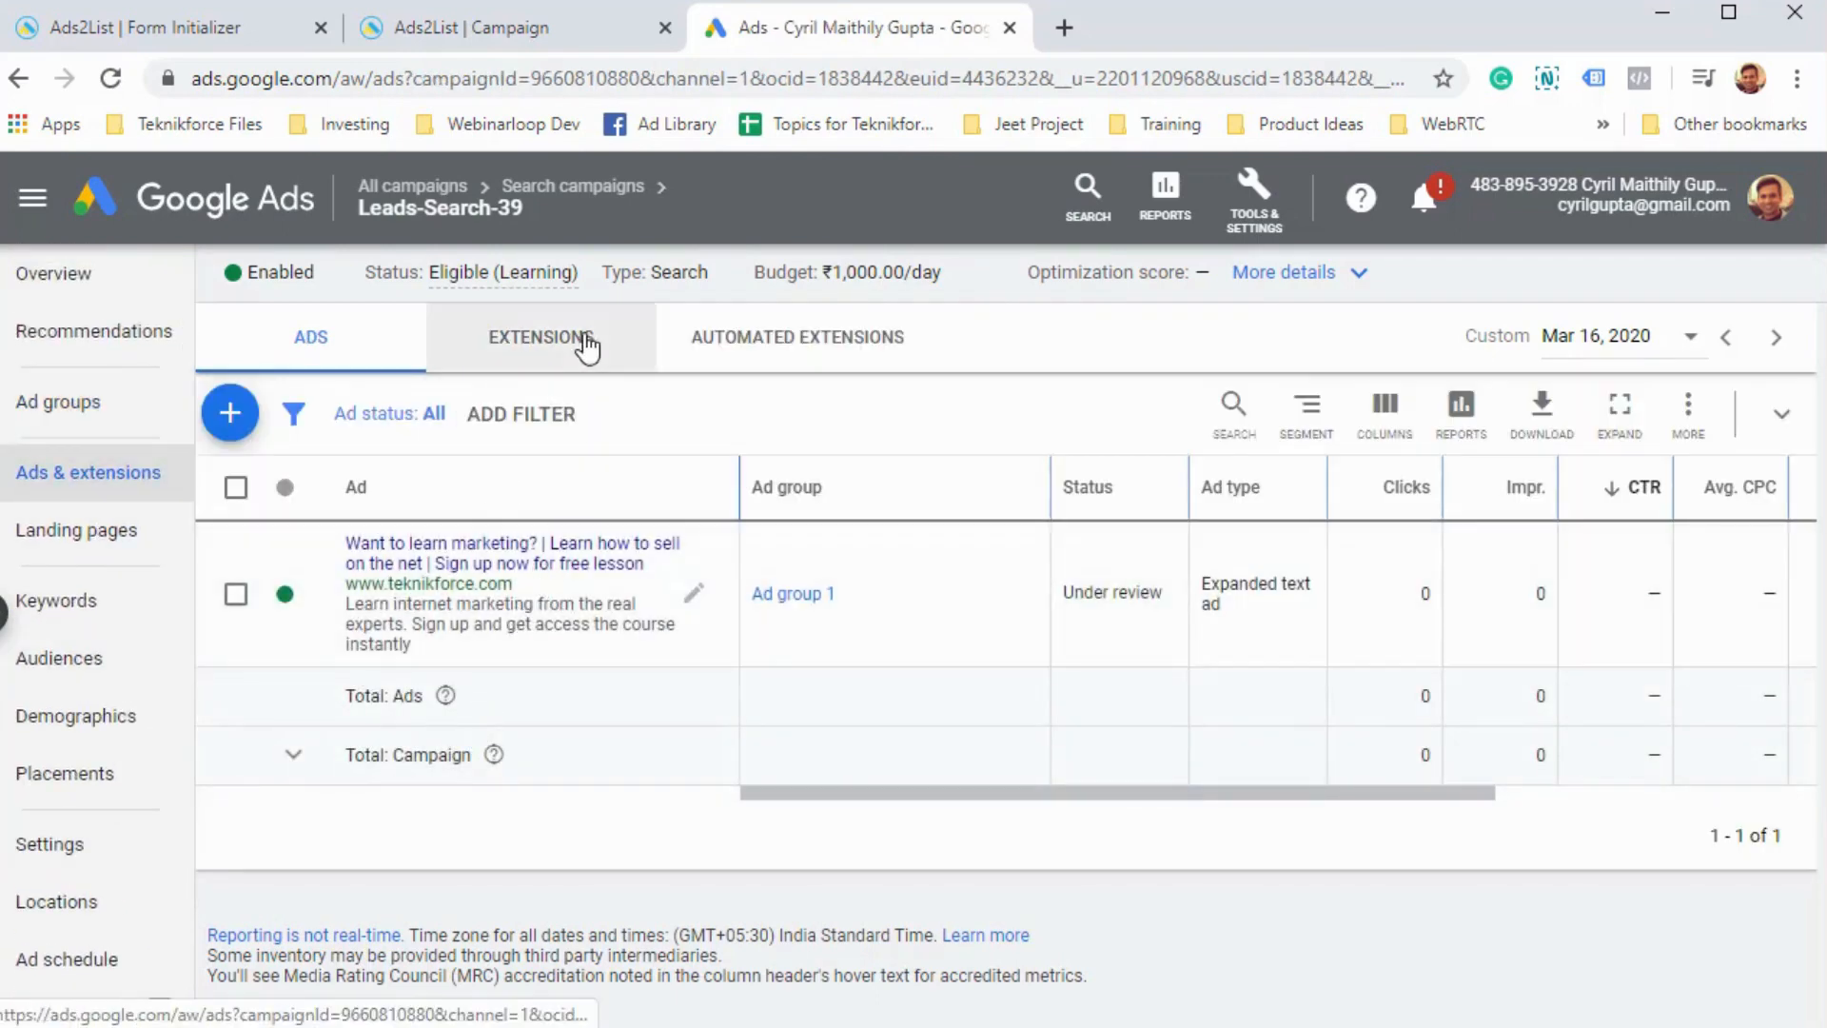
pyautogui.click(540, 337)
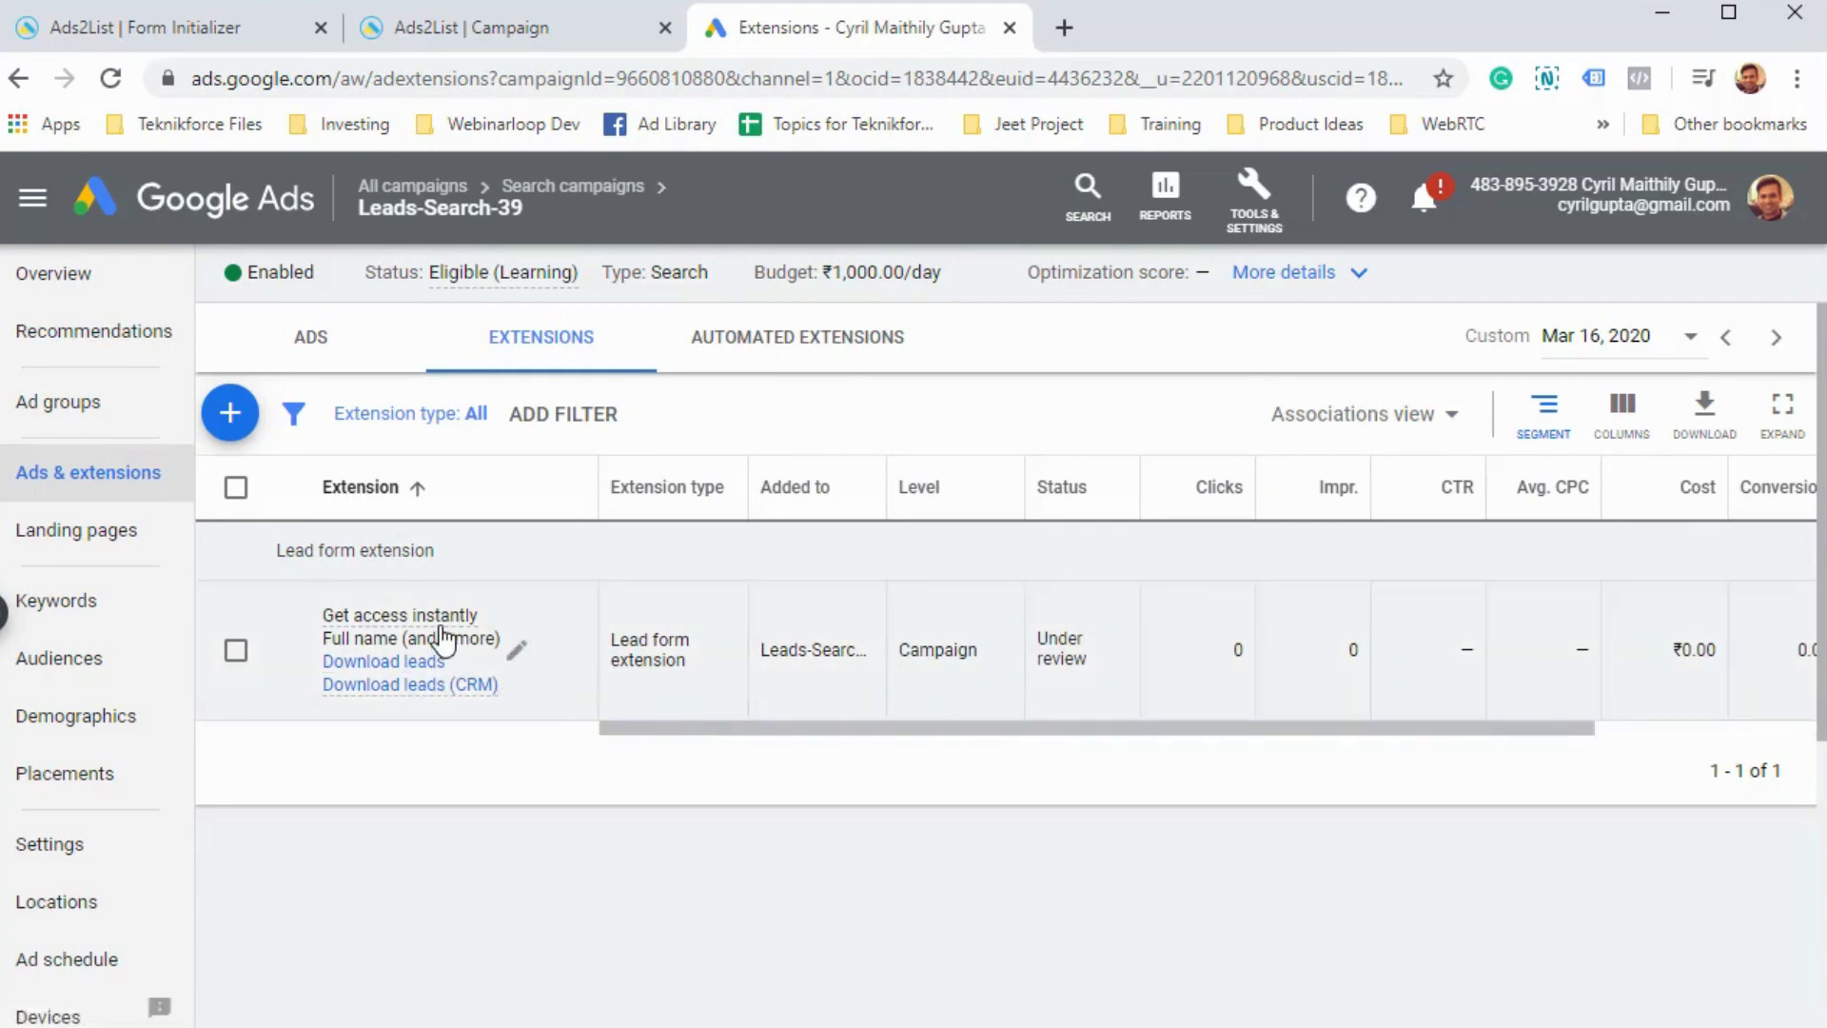
pyautogui.moveTo(707, 730); pyautogui.dragTo(1048, 781)
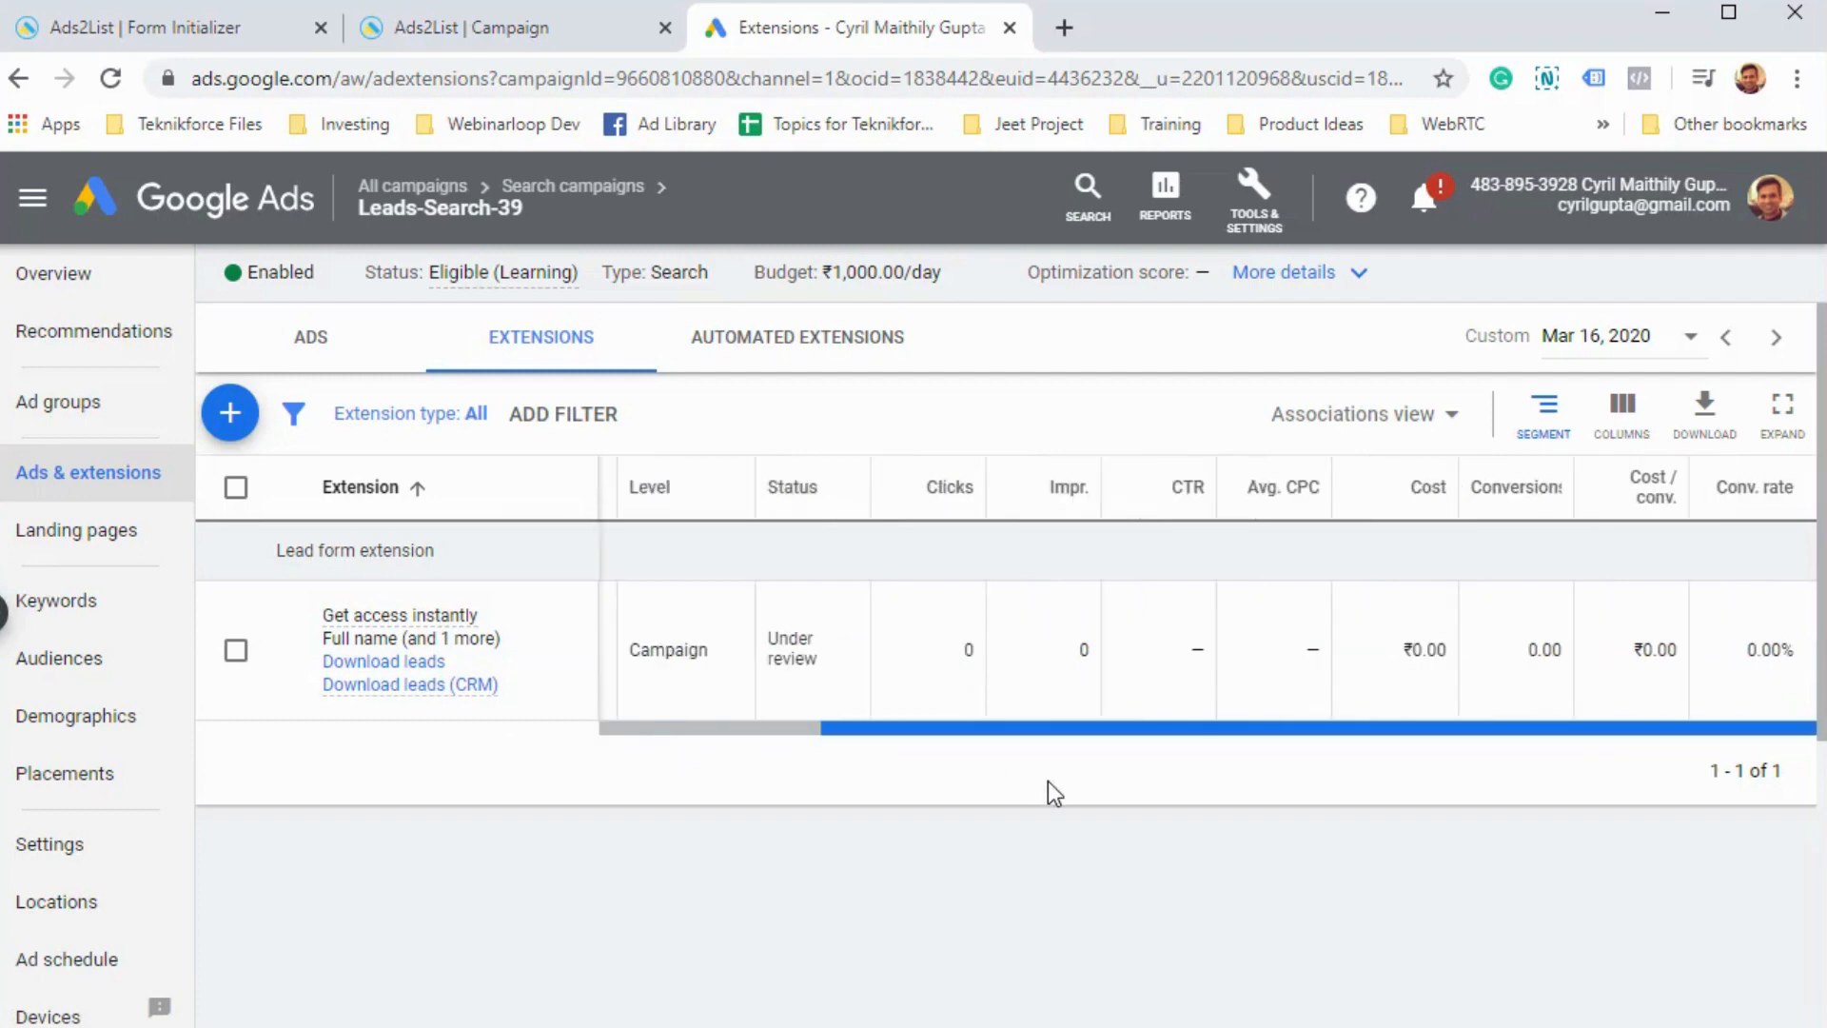
pyautogui.click(779, 729)
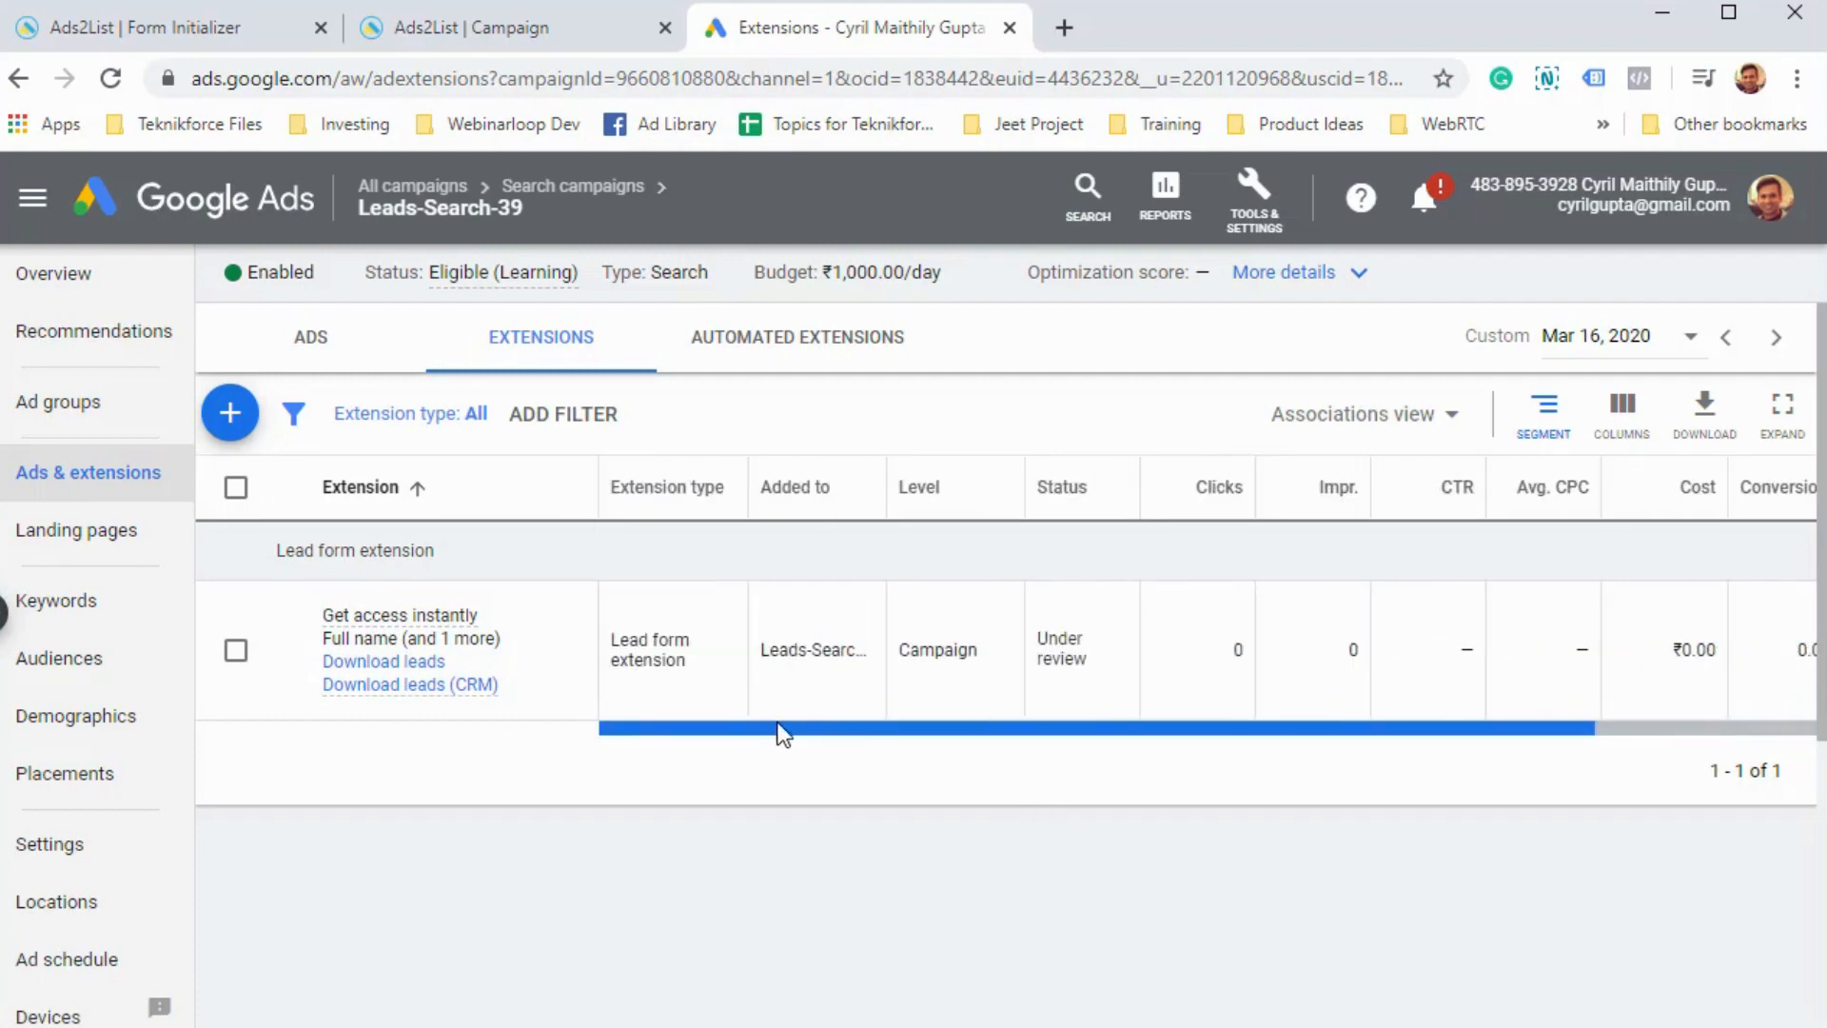